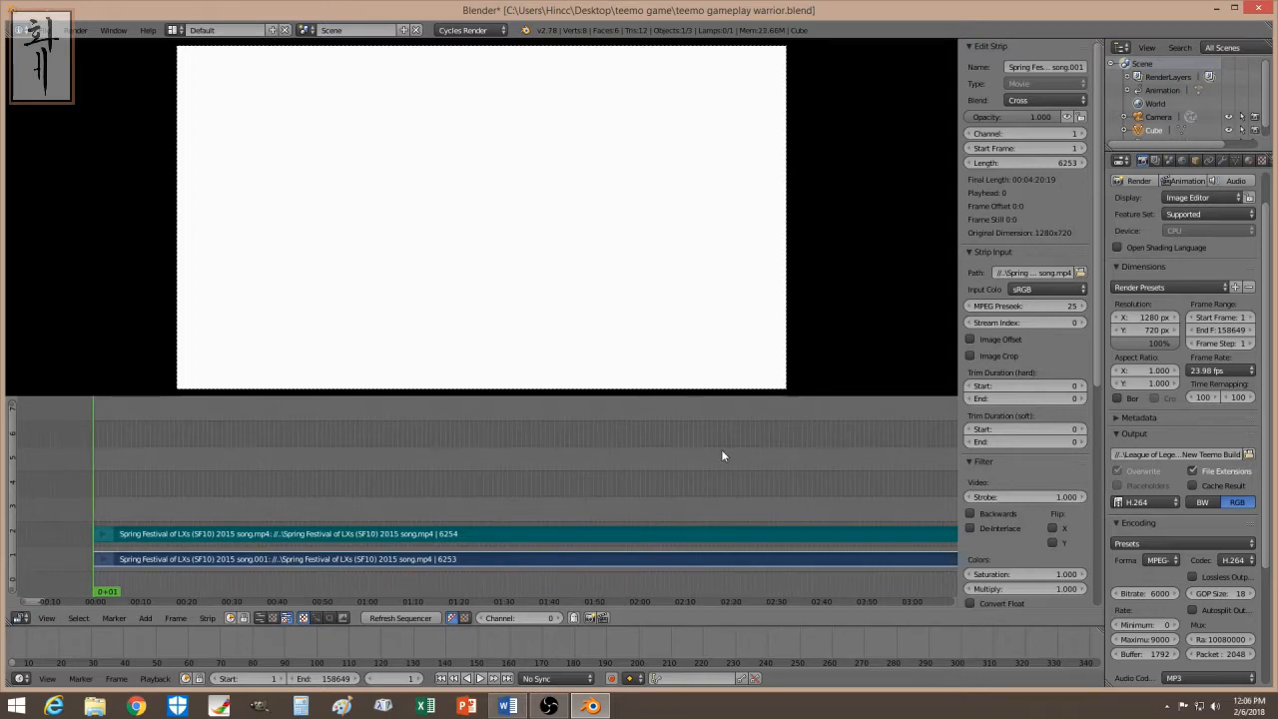
- Cut both the video strip and the audio strip at frame 1637
{"action": "key", "text": "shift+s"}
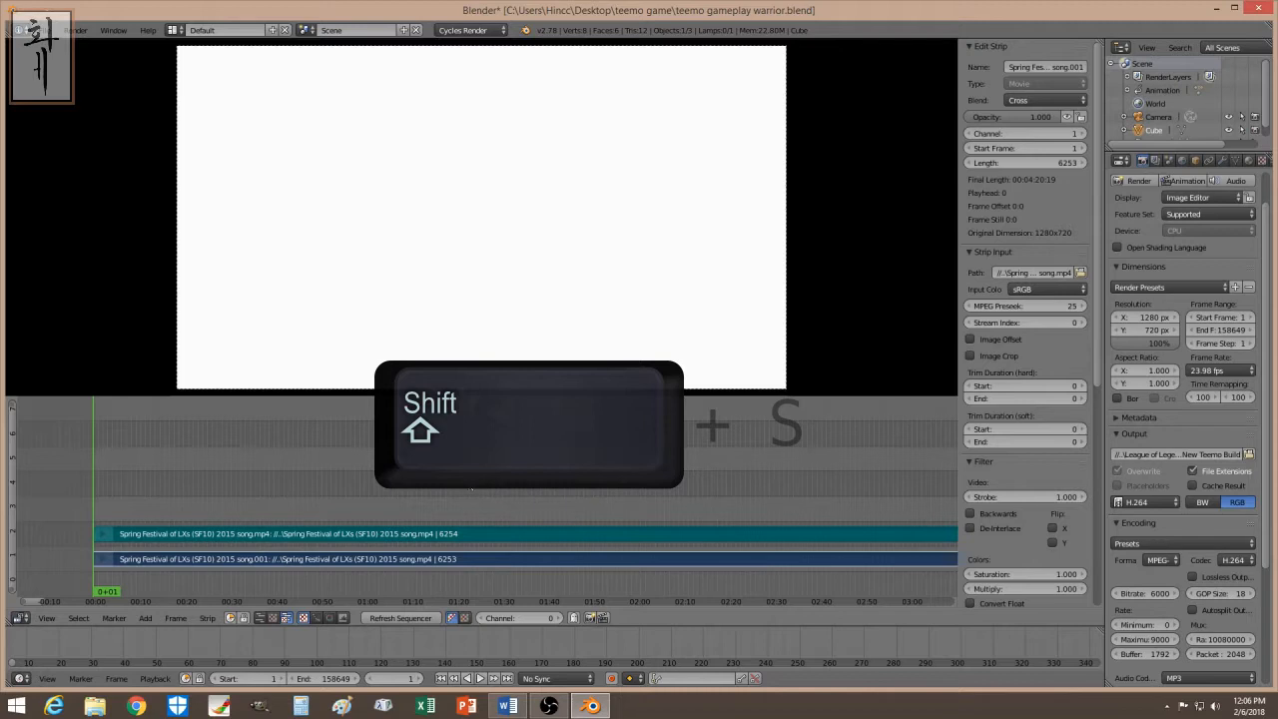
{"action": "left_click", "coordinate": [405, 490]}
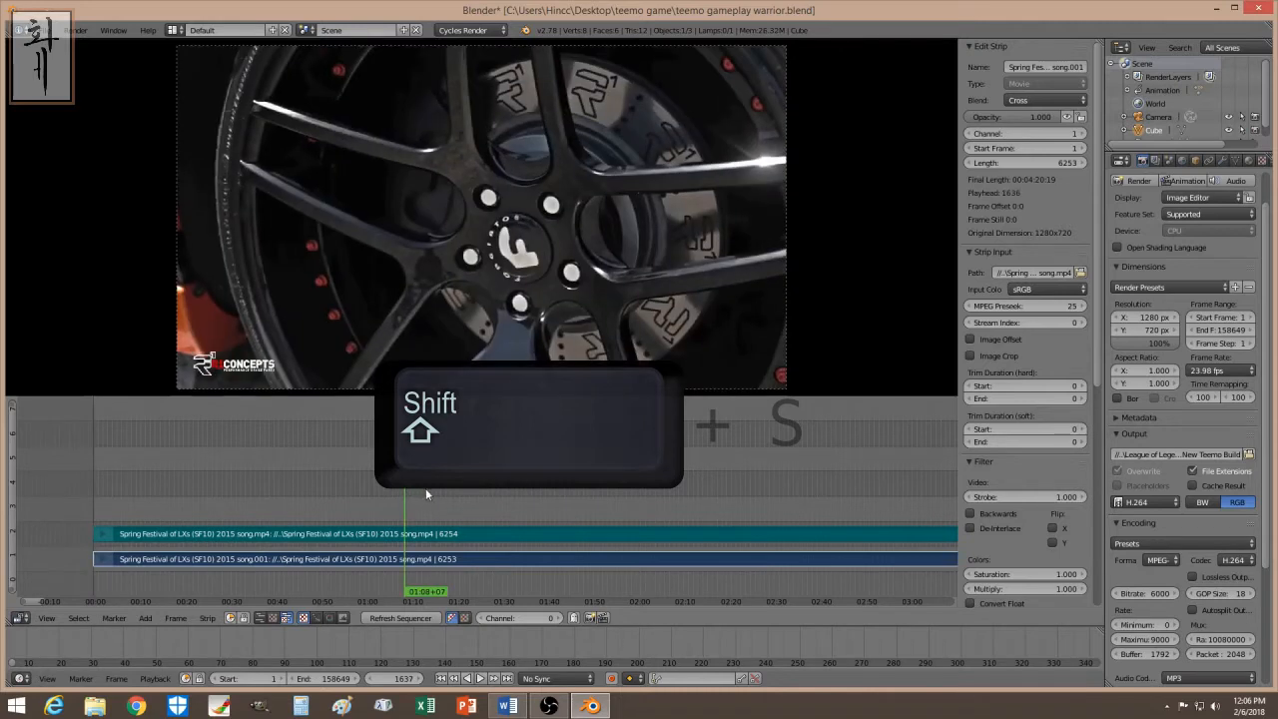
{"action": "right_click", "coordinate": [405, 560]}
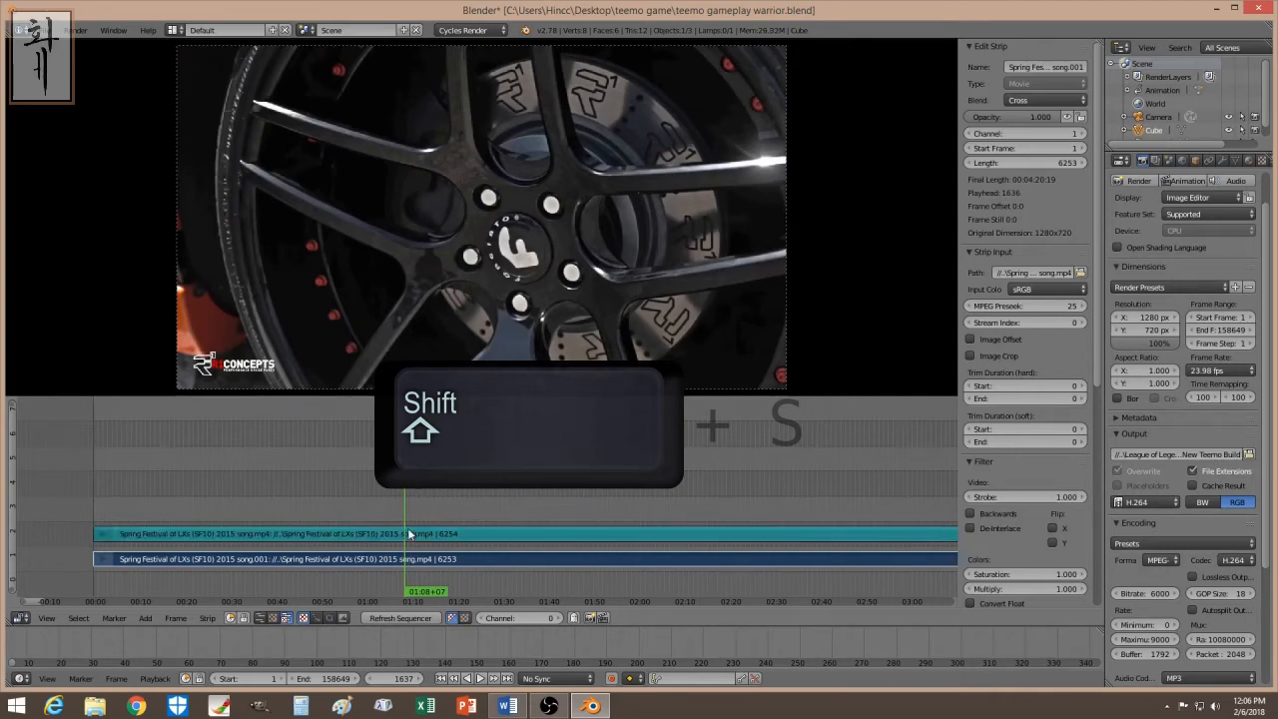
{"action": "right_click", "coordinate": [410, 534], "text": "shift"}
{"action": "key", "text": "k"}
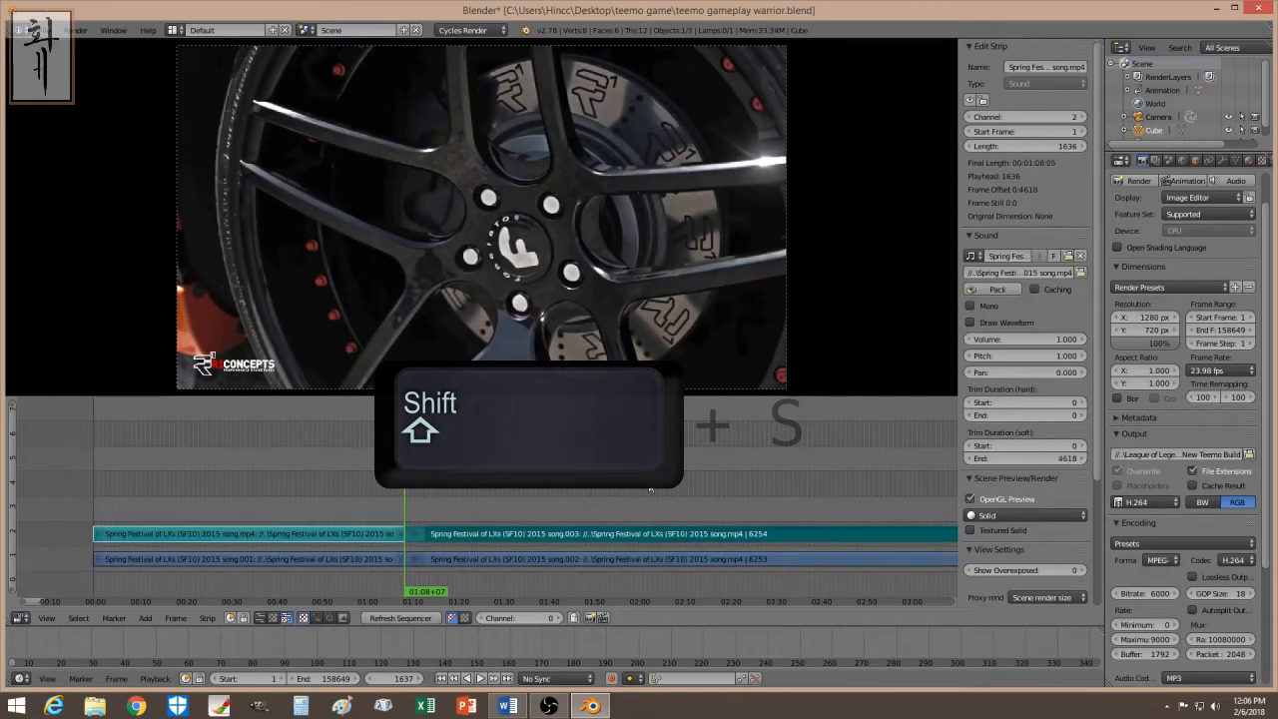
- Cut the remaining audio and video strips again at frame 2917
{"action": "left_click", "coordinate": [650, 489]}
{"action": "right_click", "coordinate": [649, 535]}
{"action": "key", "text": "k"}
{"action": "right_click", "coordinate": [644, 564]}
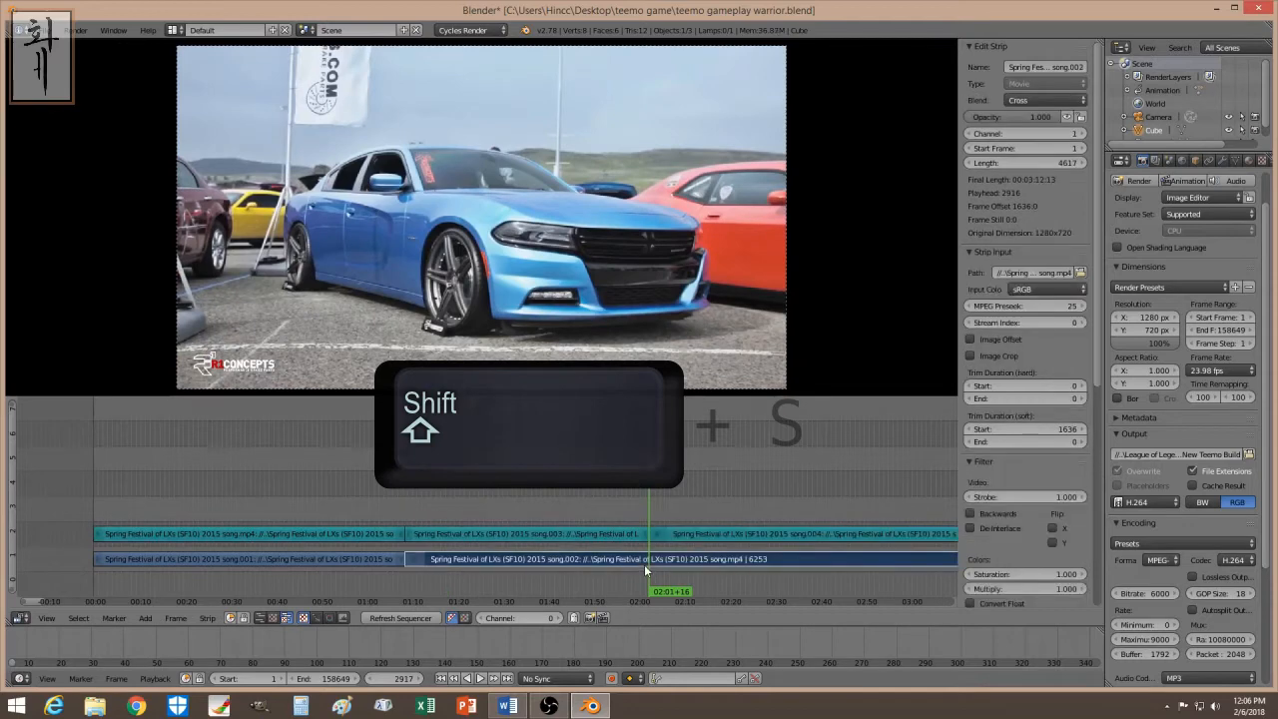
{"action": "key", "text": "k"}
- Delete the middle video and audio sections between frames 1637 and 2917
{"action": "key", "text": "x"}
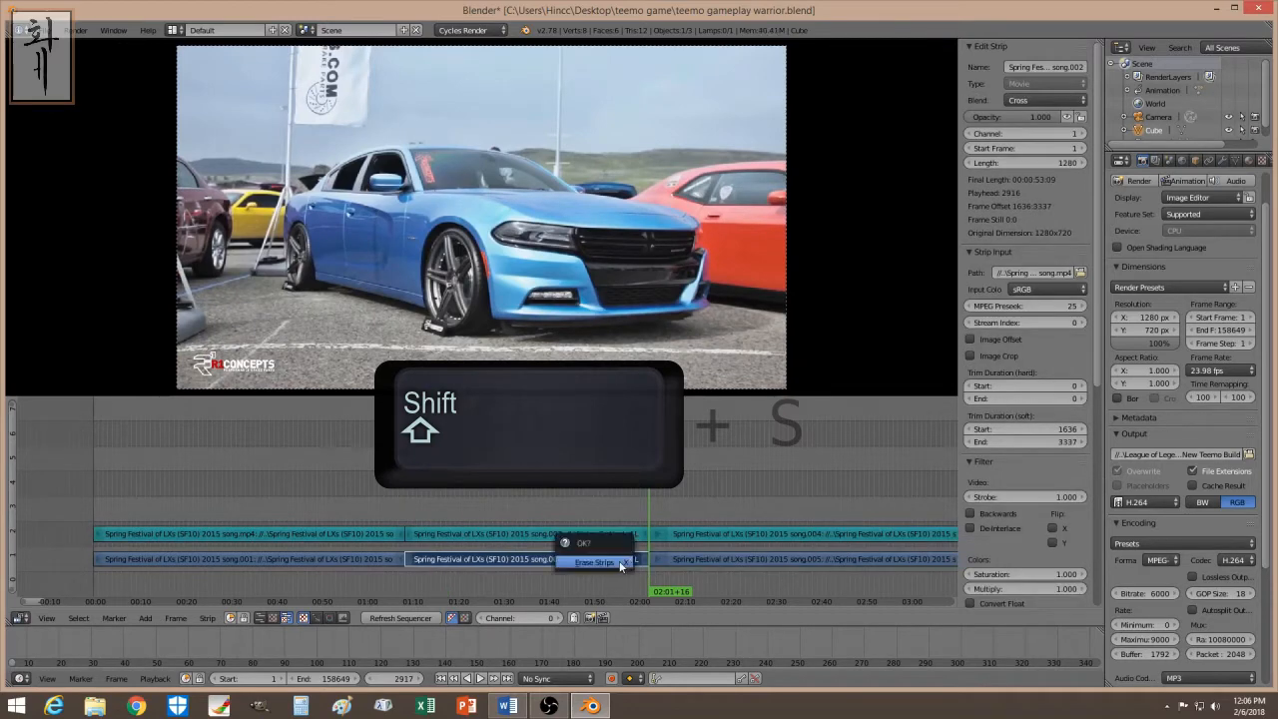
{"action": "left_click", "coordinate": [619, 560]}
{"action": "right_click", "coordinate": [599, 532]}
{"action": "key", "text": "x"}
{"action": "left_click", "coordinate": [599, 532]}
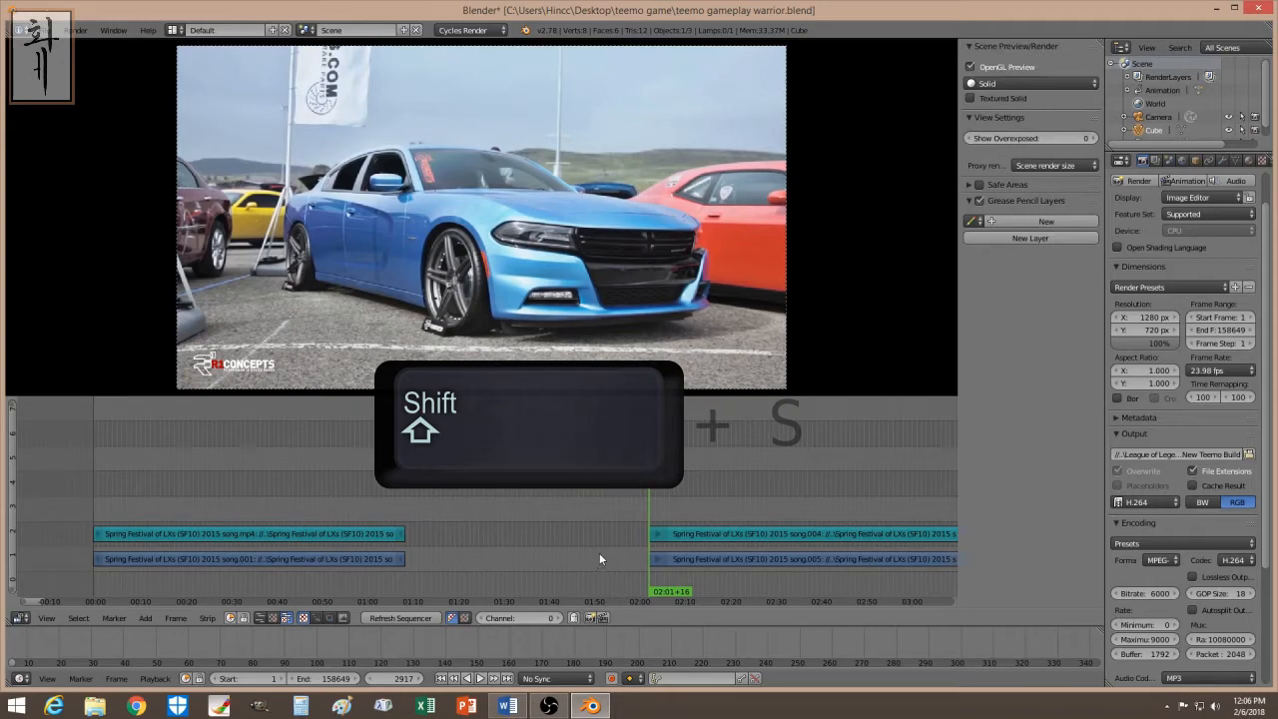
- Move the second video strip up to channel 3, close to its original start
{"action": "right_click", "coordinate": [684, 559]}
{"action": "key", "text": "g"}
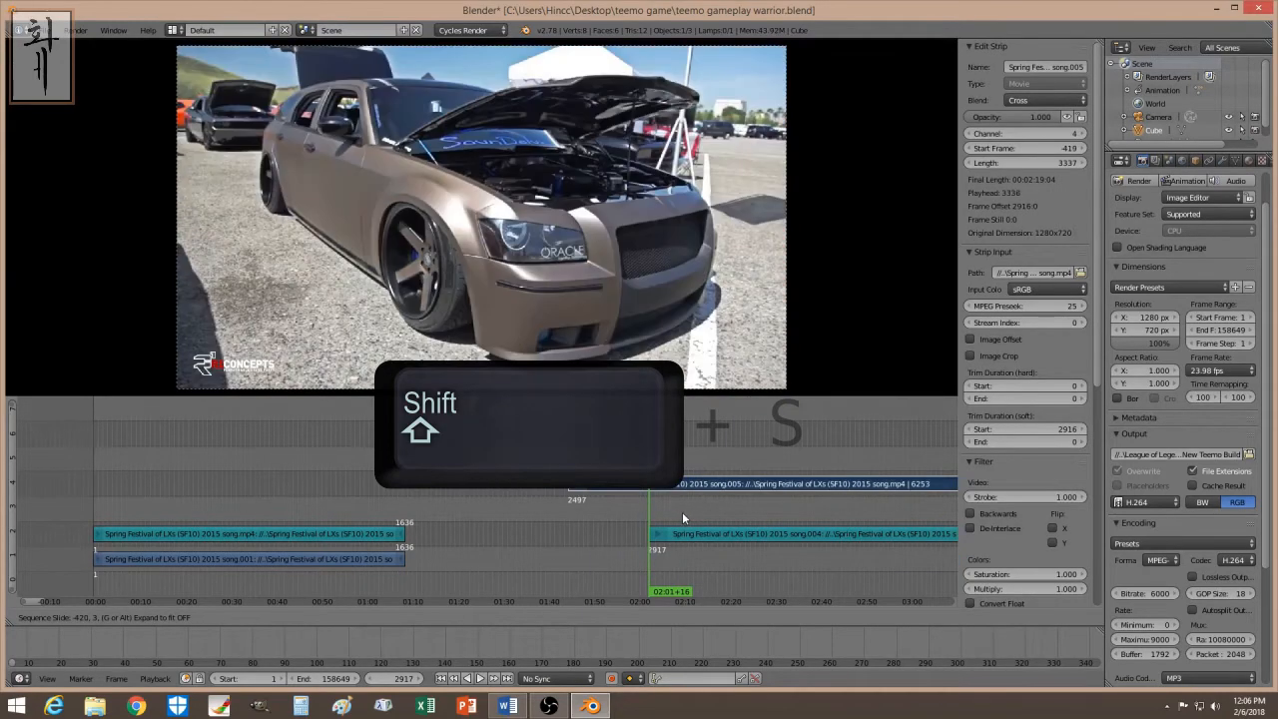
{"action": "left_click", "coordinate": [683, 511]}
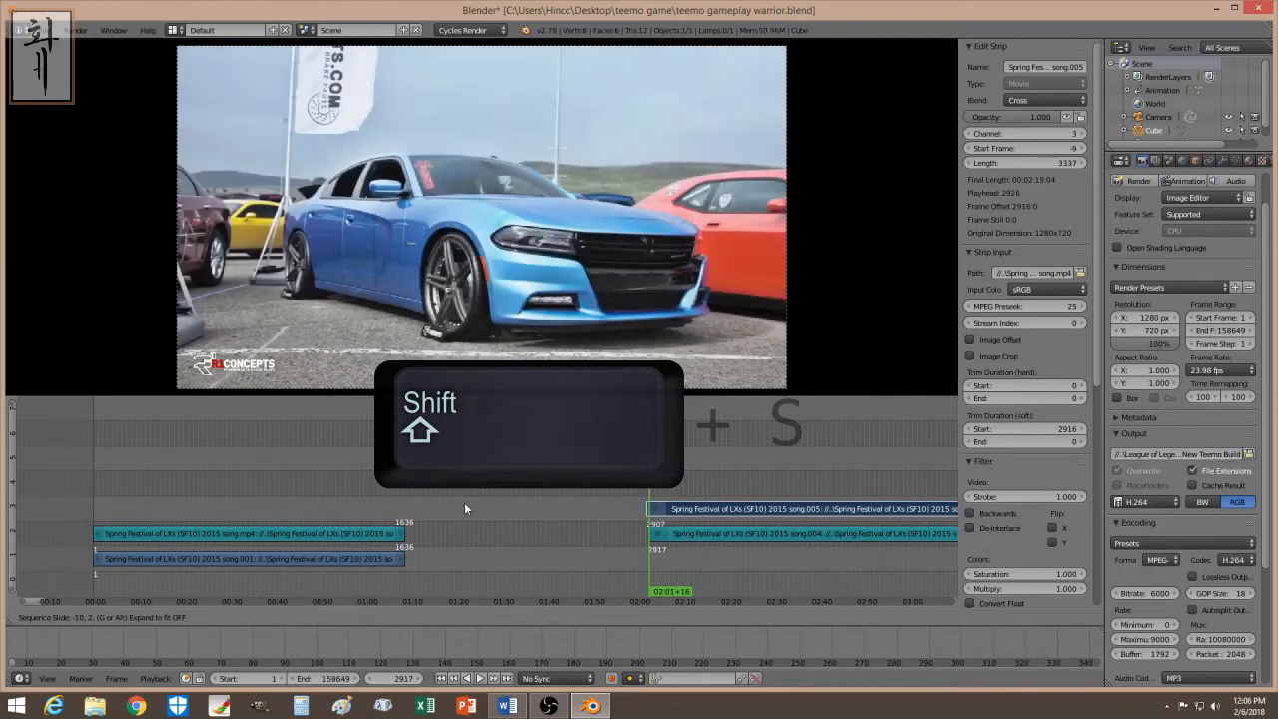
- Place the playhead at frame 1574 and snap the starts of the second video and audio strips to it
{"action": "left_click", "coordinate": [398, 493]}
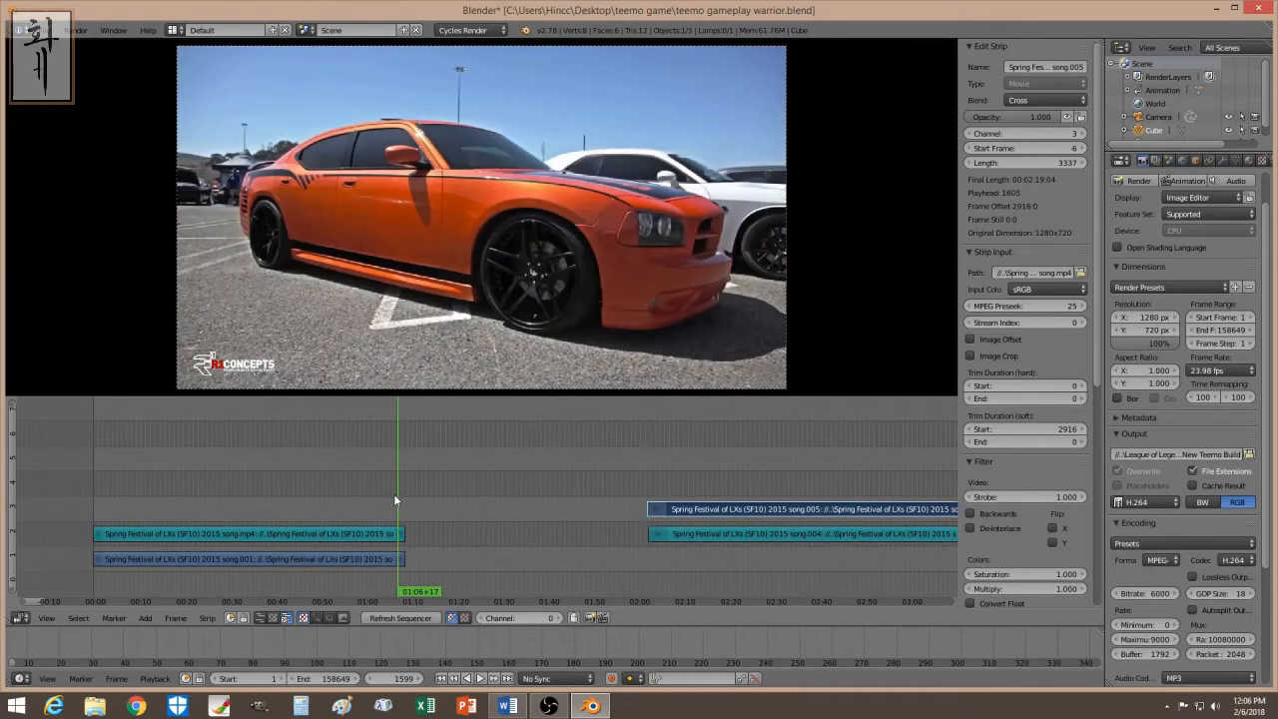
{"action": "left_click", "coordinate": [393, 494]}
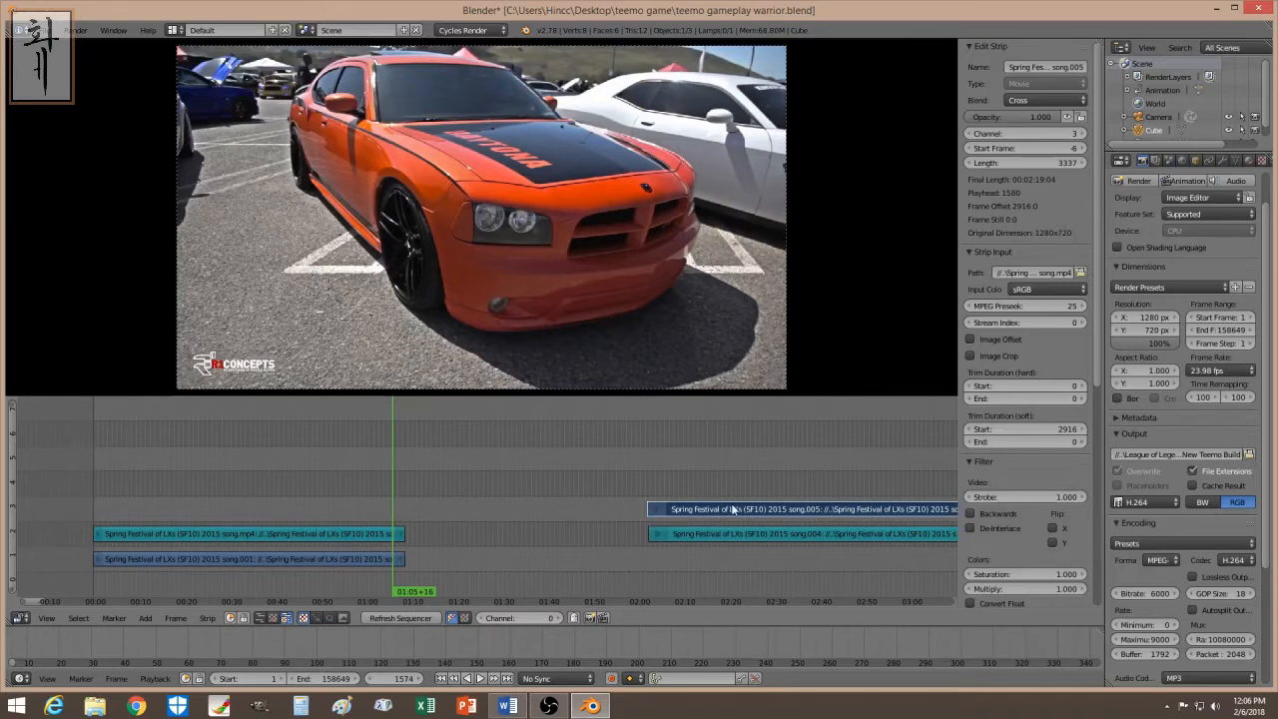
{"action": "right_click_drag", "start_coordinate": [646, 509], "coordinate": [549, 494]}
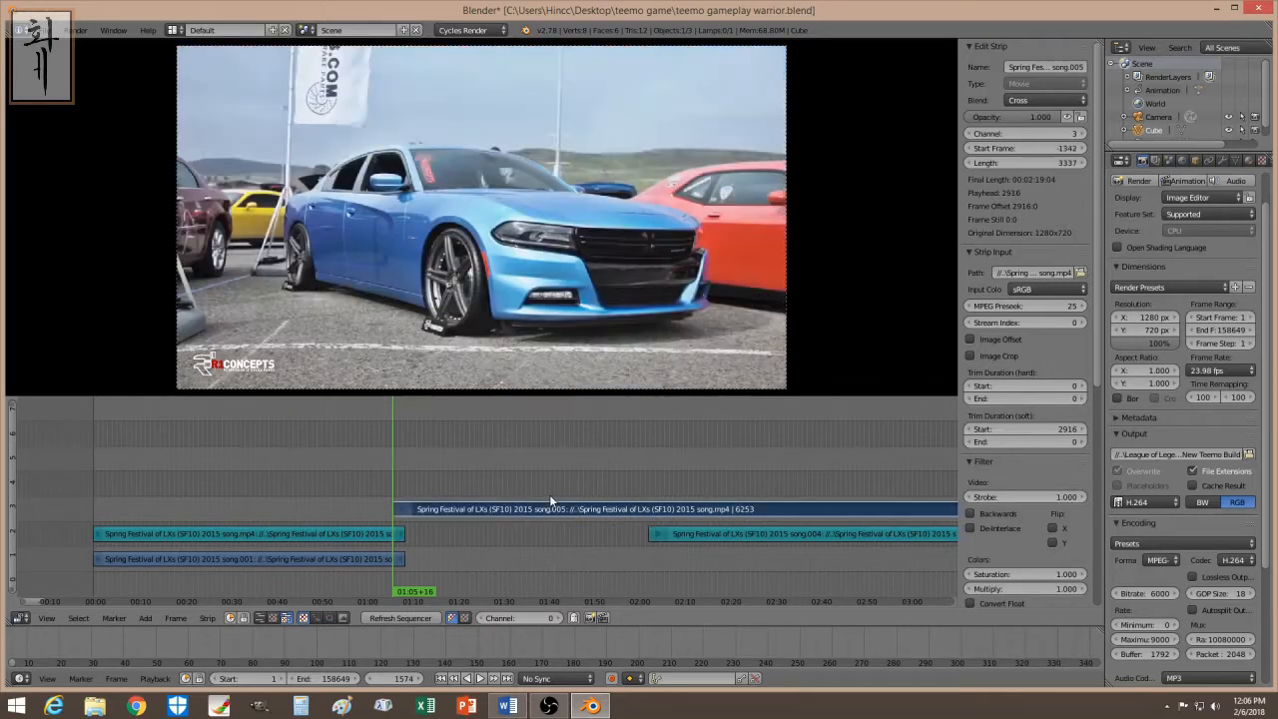
{"action": "right_click", "coordinate": [691, 534]}
{"action": "key", "text": "shift+s"}
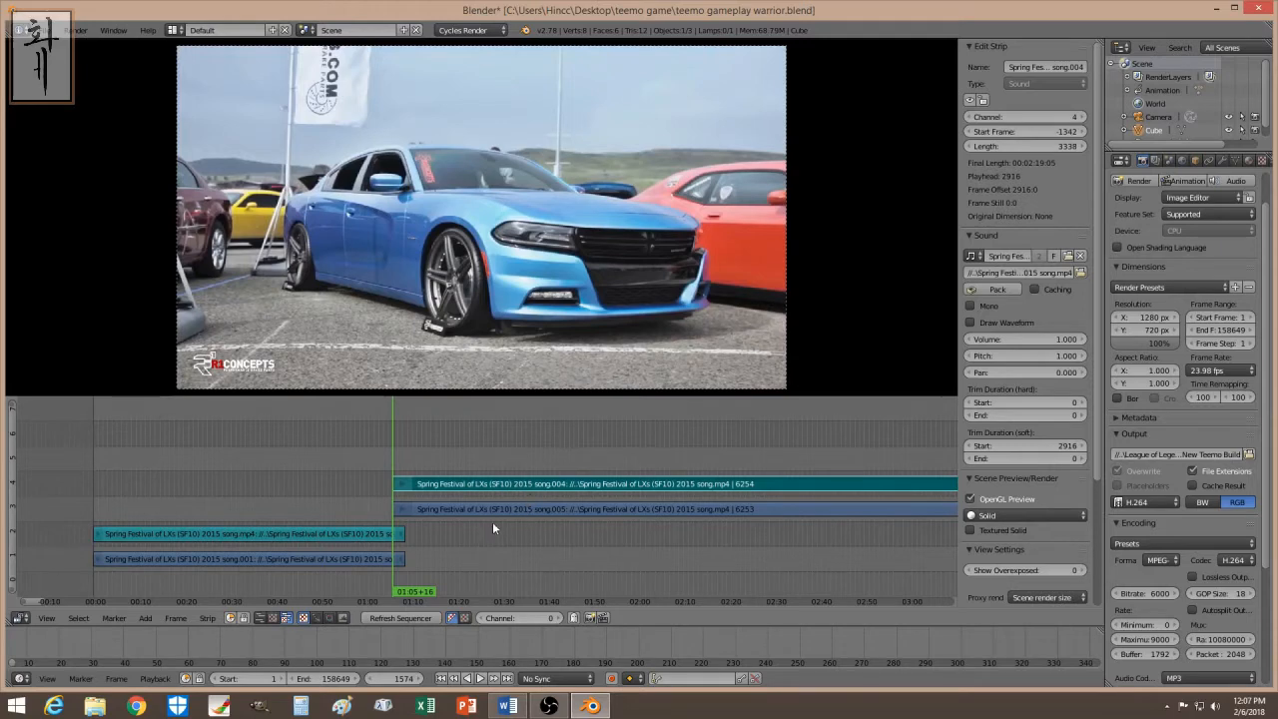
- Move the playhead to frame 1427 and snap the second video and audio strips to it
{"action": "left_click", "coordinate": [362, 486]}
{"action": "right_click", "coordinate": [421, 505]}
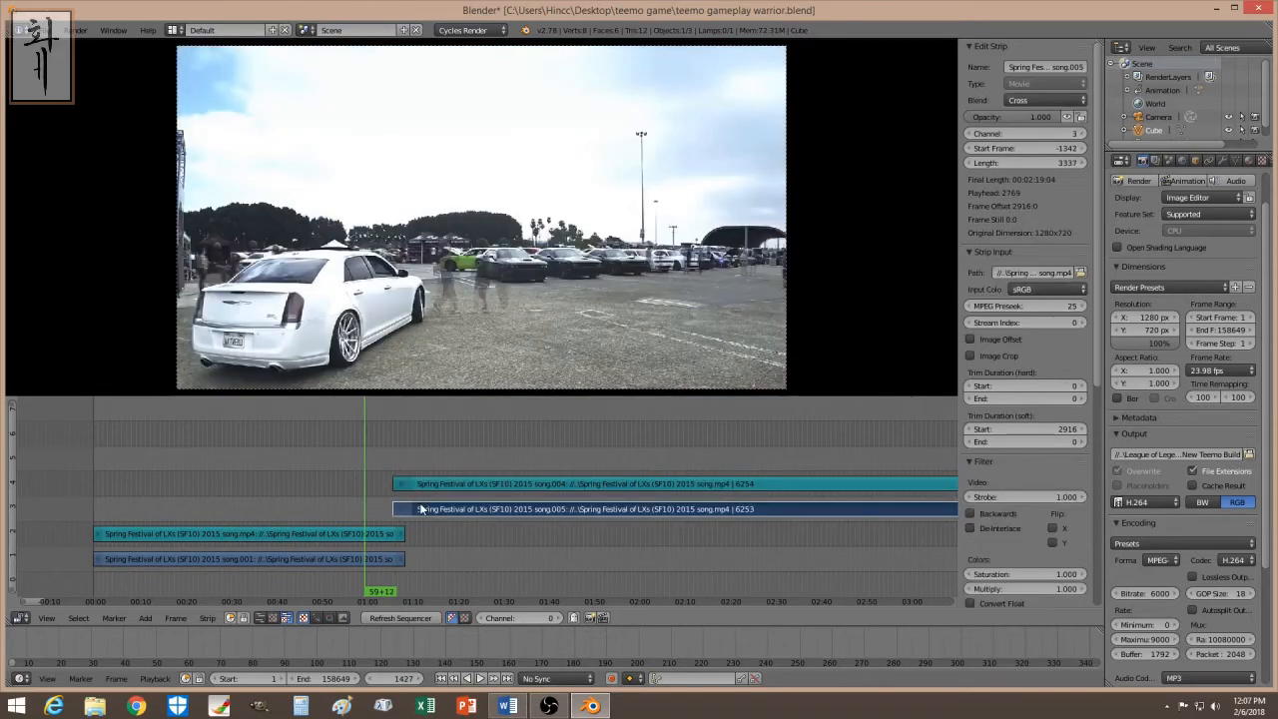
{"action": "key", "text": "shift+s"}
{"action": "right_click", "coordinate": [439, 486]}
{"action": "key", "text": "shift+s"}
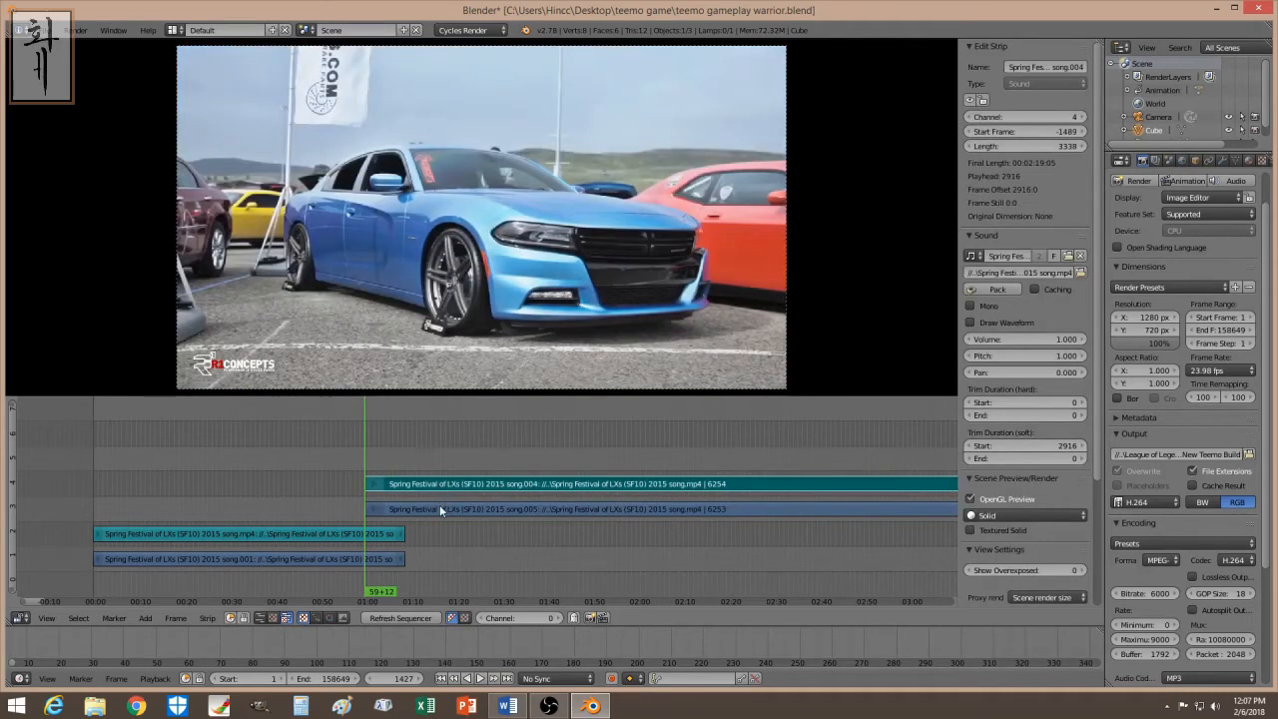
- Nudge the second video strip a few frames off the playhead and line it back up
{"action": "right_click", "coordinate": [412, 510]}
{"action": "key", "text": "g"}
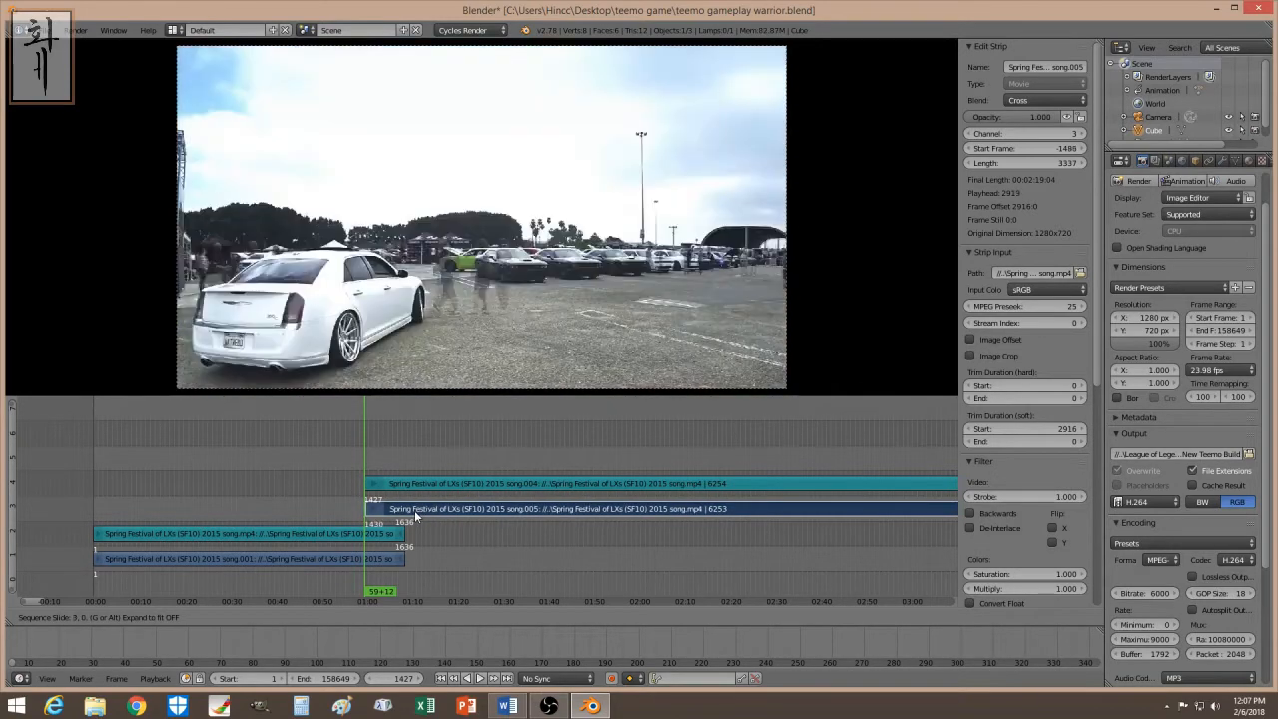
{"action": "left_click", "coordinate": [414, 510]}
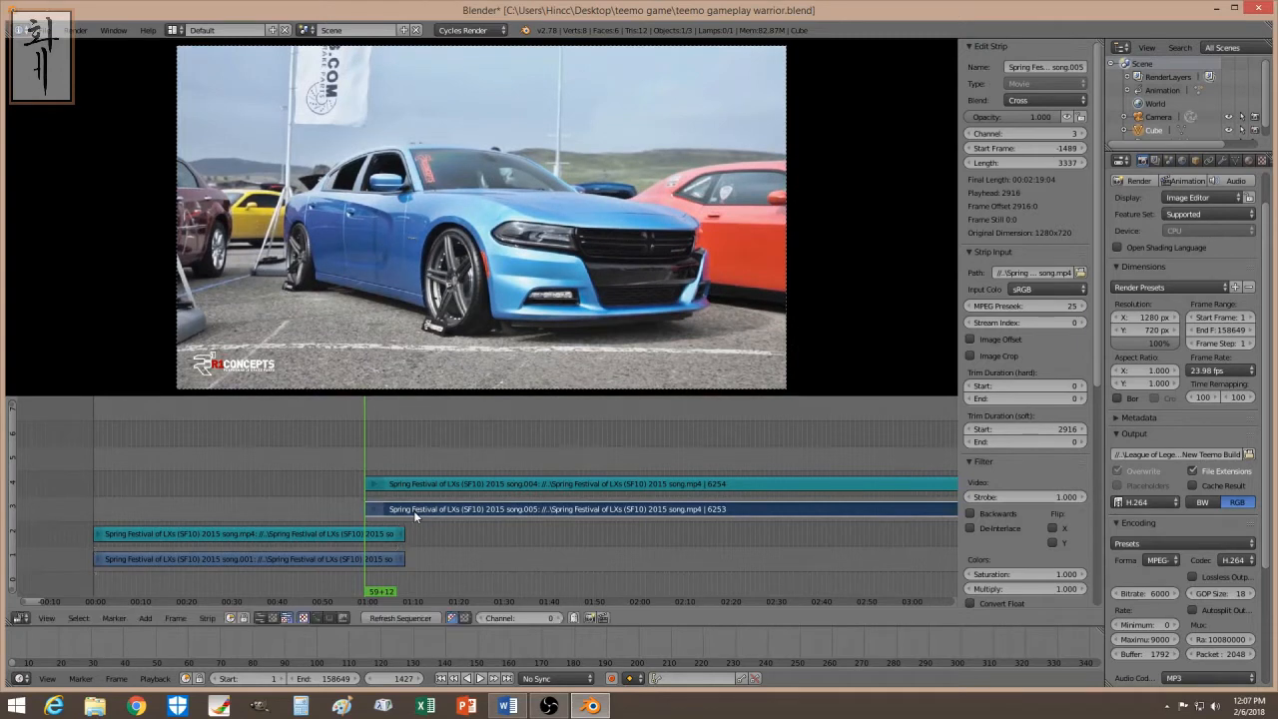
- Compare the start frame values of the second video strip and the audio strip above it
{"action": "left_click", "coordinate": [972, 148]}
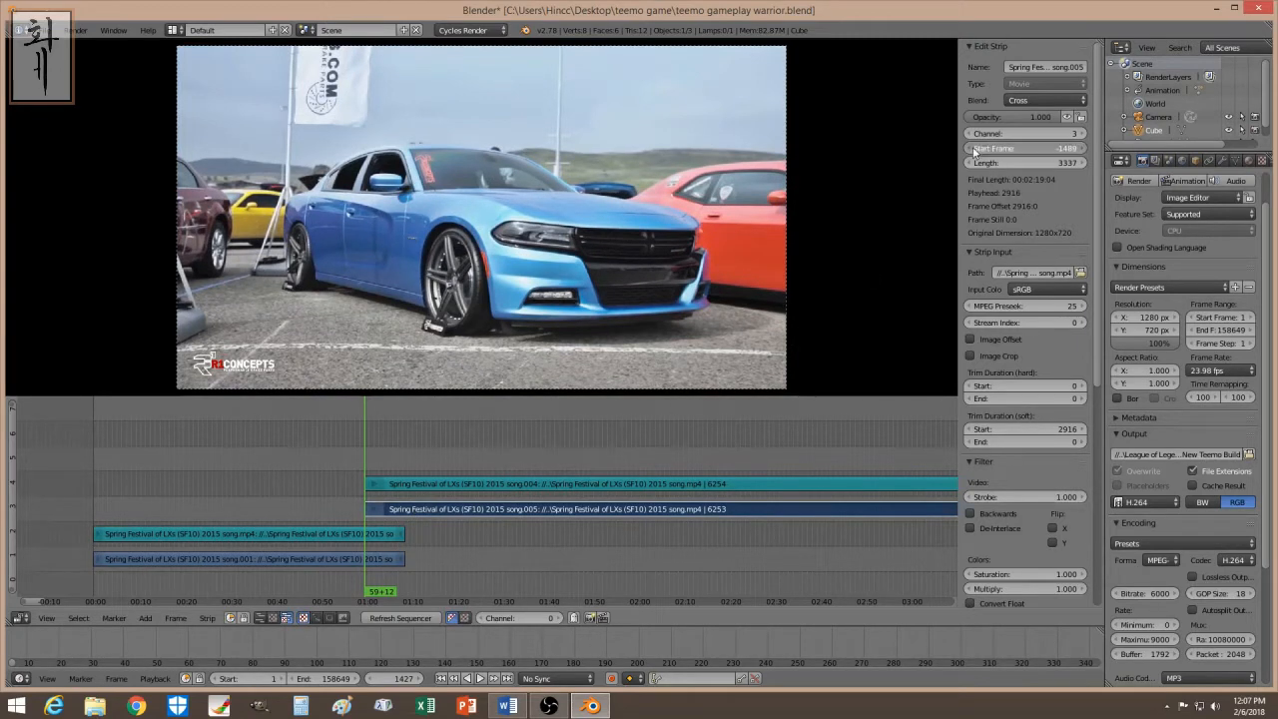
{"action": "left_click", "coordinate": [1083, 149]}
{"action": "left_click", "coordinate": [635, 485]}
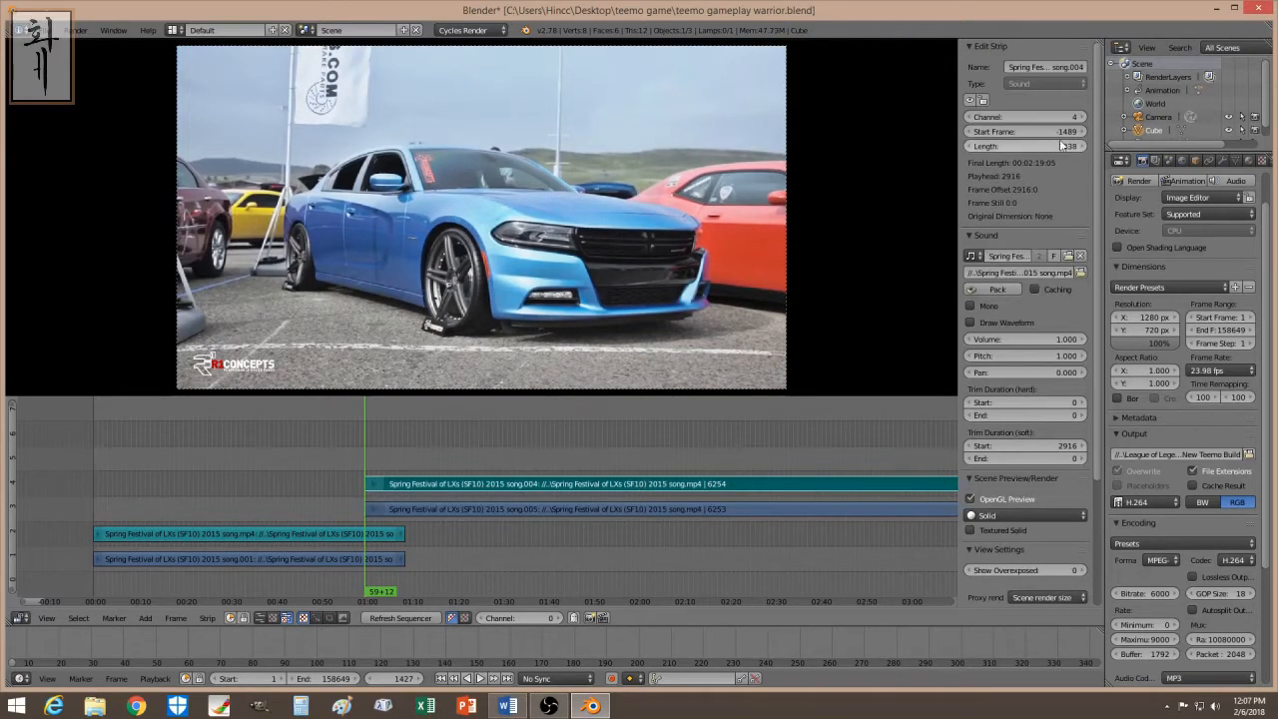
{"action": "left_click", "coordinate": [576, 509]}
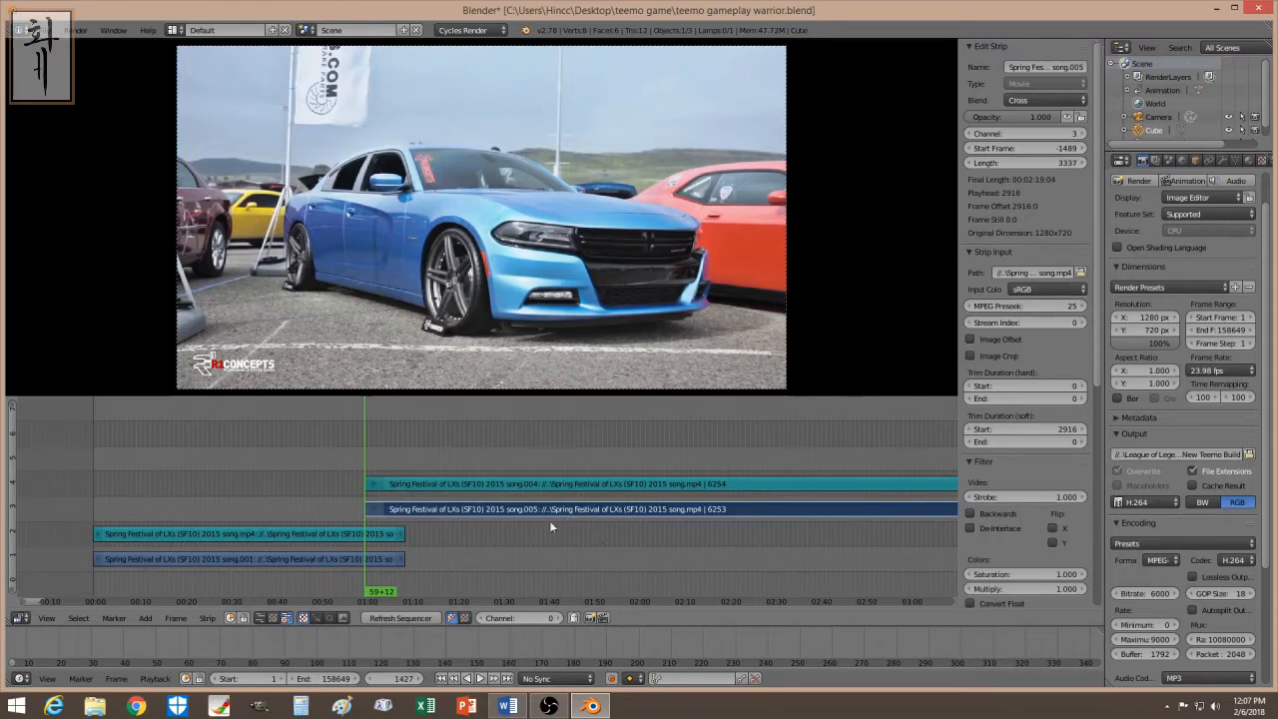
{"action": "left_click", "coordinate": [575, 485]}
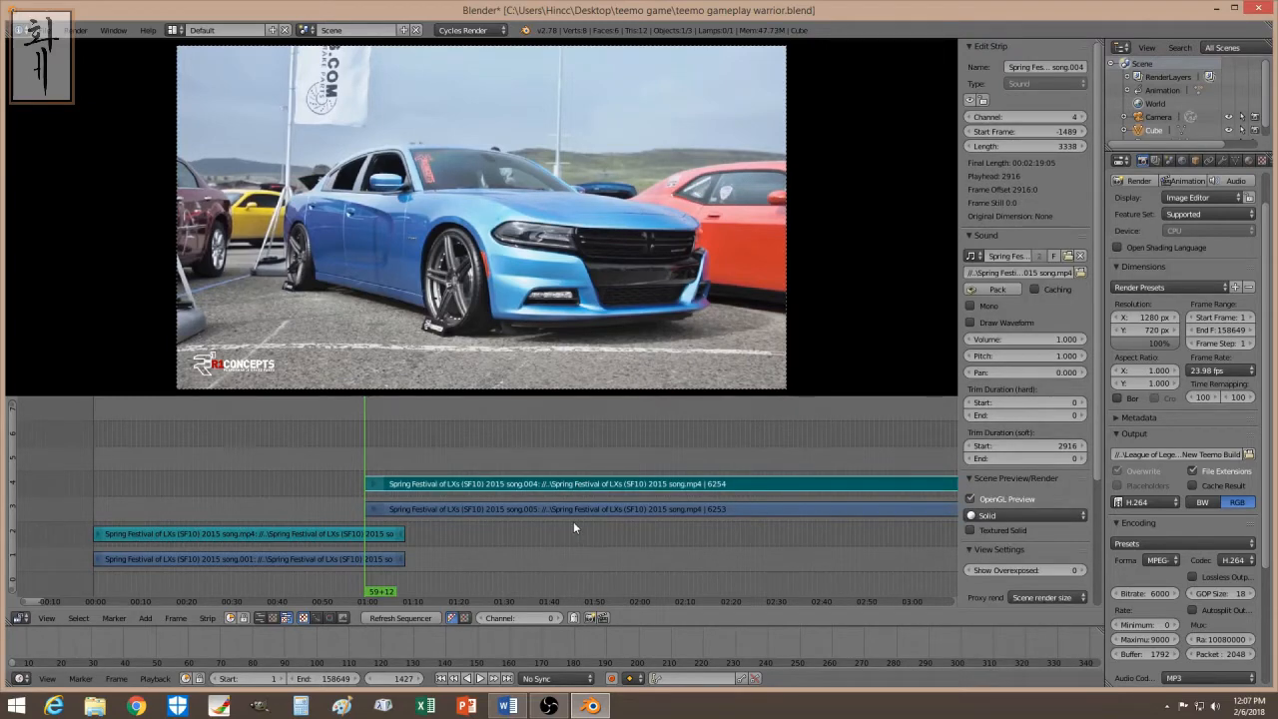
- Shift the second video strip far along channel 3 and snap its start back to the playhead at frame 1427
{"action": "right_click_drag", "start_coordinate": [470, 507], "coordinate": [548, 514]}
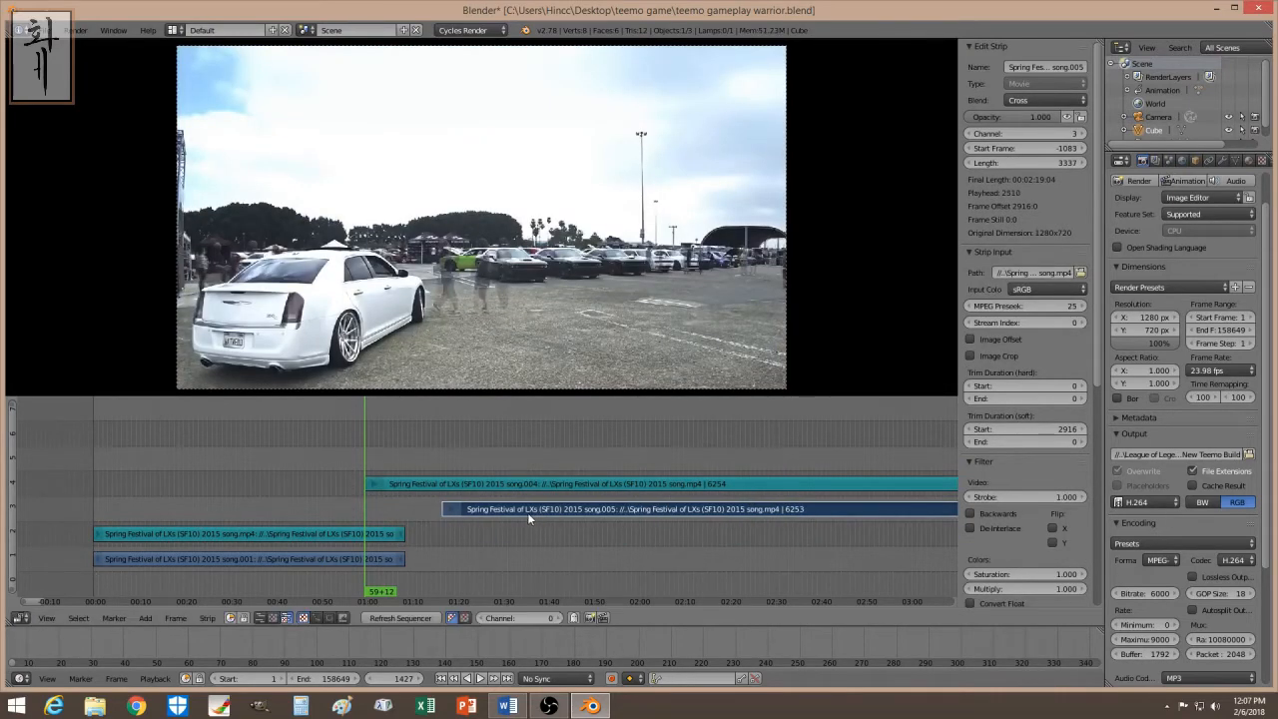
{"action": "key", "text": "Escape"}
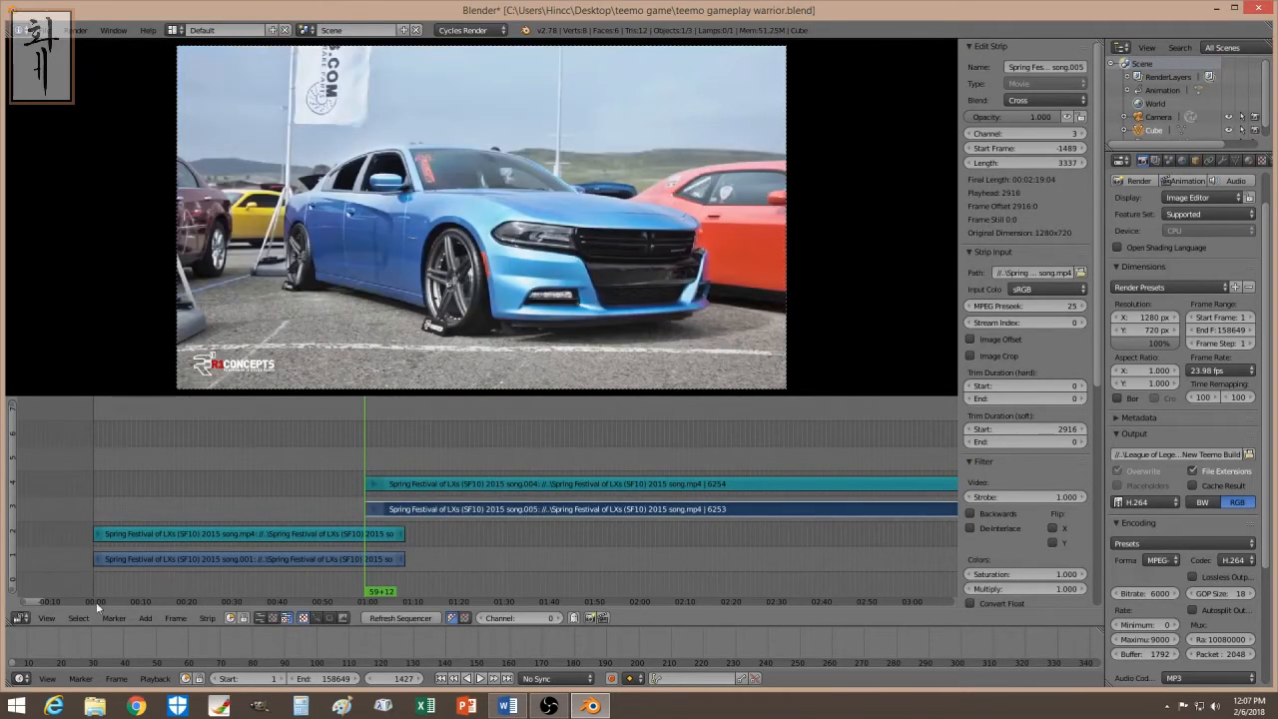
{"action": "left_click_drag", "start_coordinate": [32, 602], "coordinate": [58, 603]}
{"action": "key", "text": "g"}
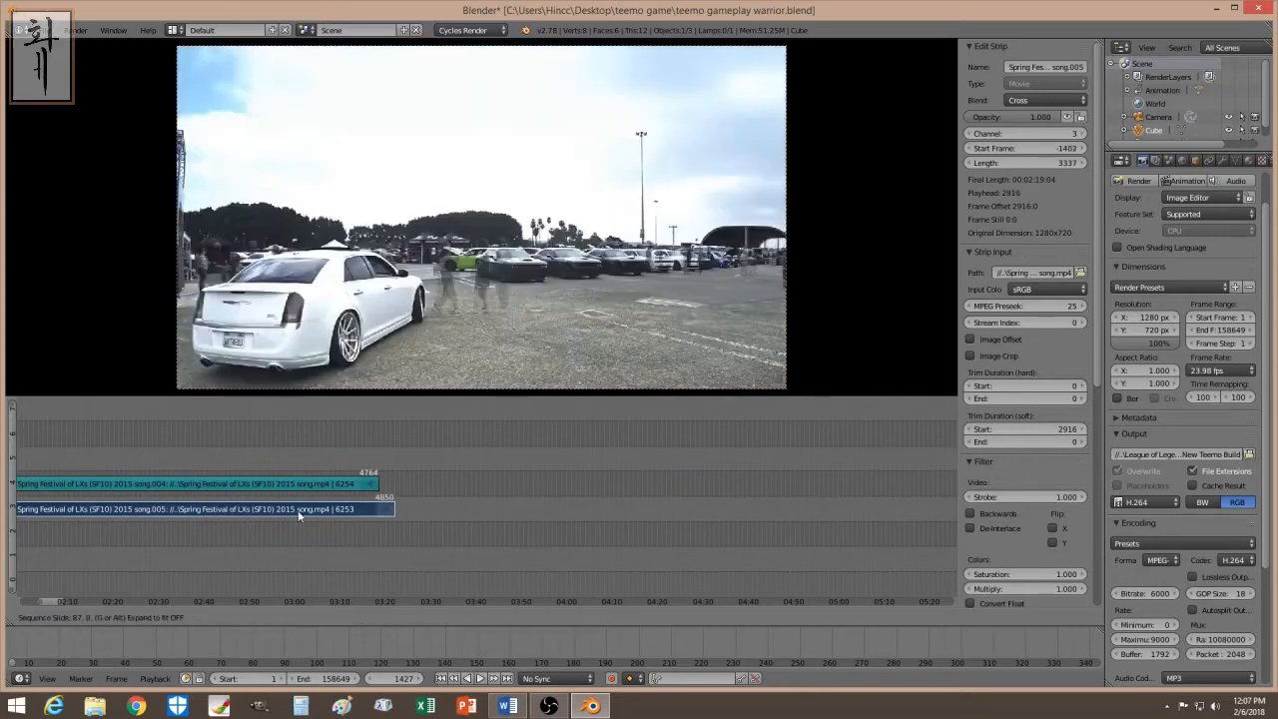
{"action": "left_click", "coordinate": [483, 520]}
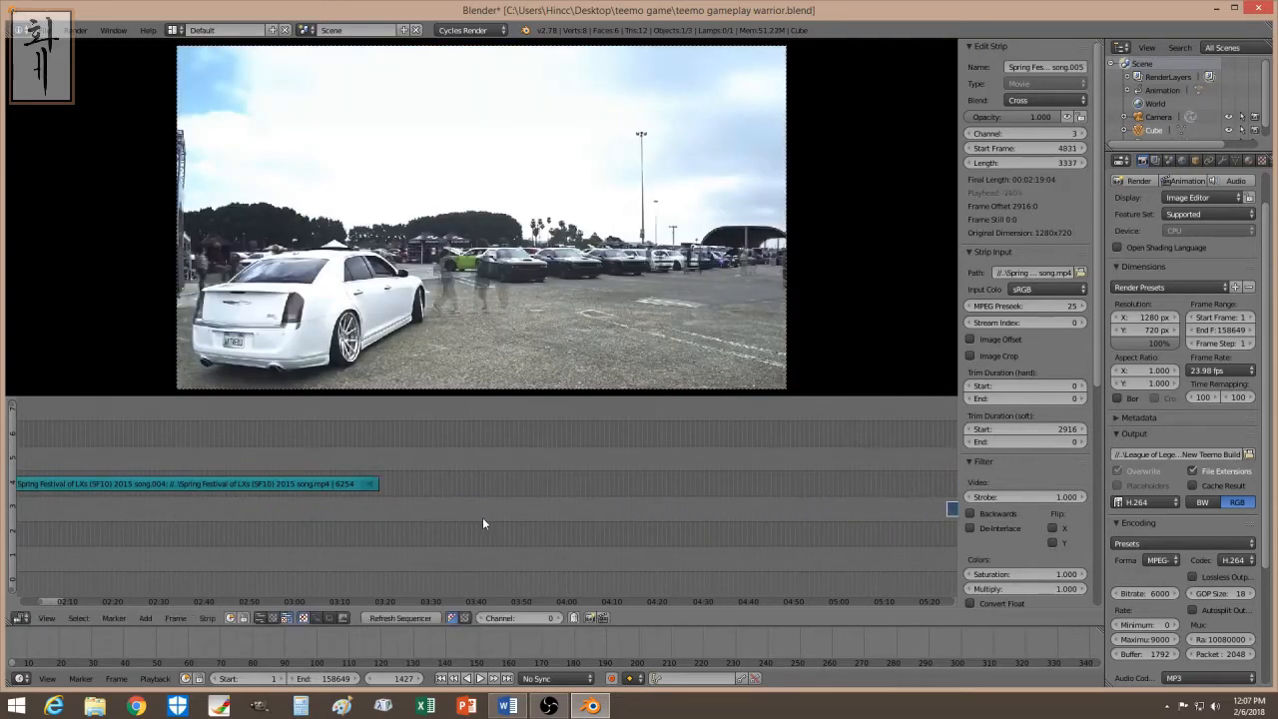
{"action": "left_click_drag", "start_coordinate": [47, 602], "coordinate": [37, 601]}
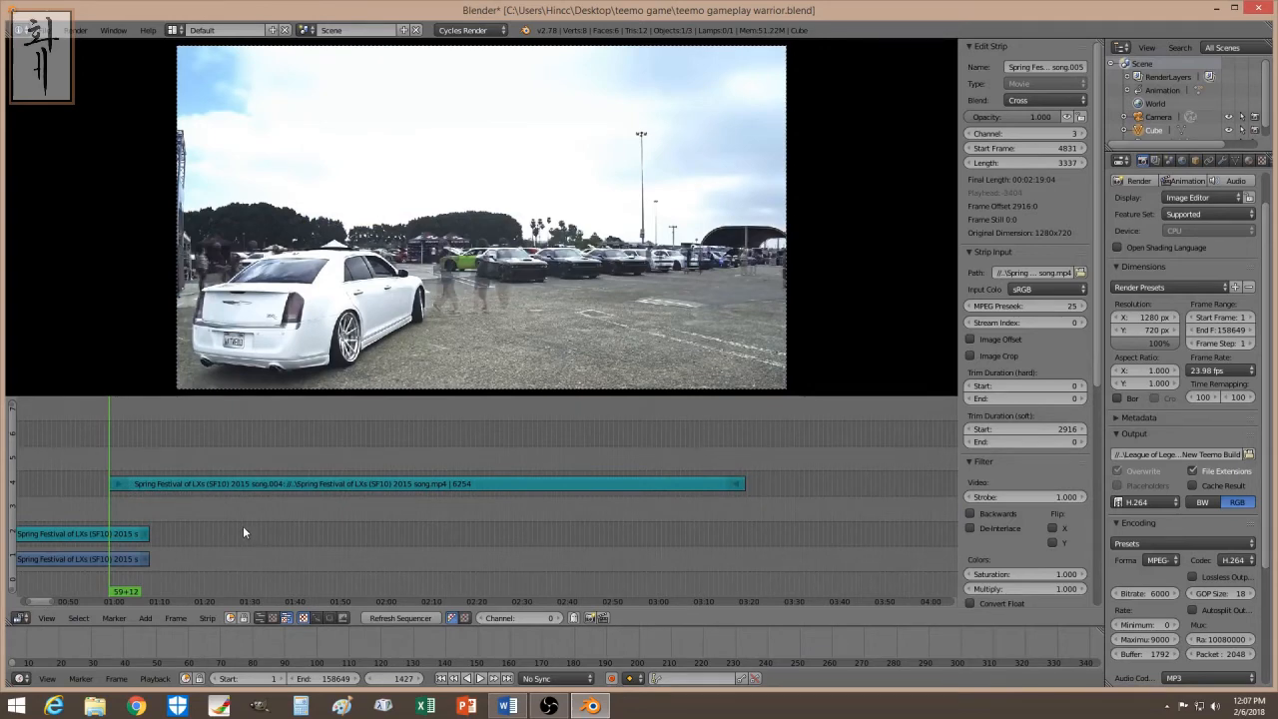
{"action": "key", "text": "shift+s"}
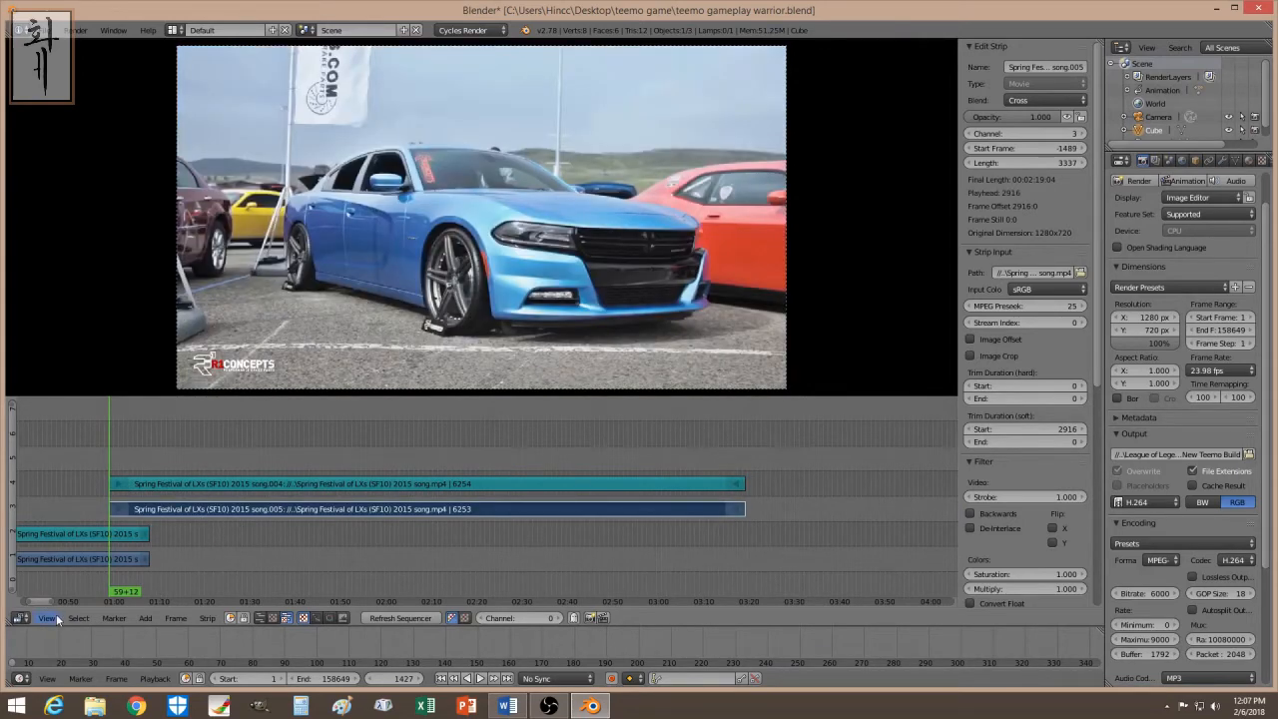
- Move the second video strip to channel 1 and its audio to channel 2, both starting at frame 2088 after a gap
{"action": "left_click_drag", "start_coordinate": [37, 606], "coordinate": [32, 600]}
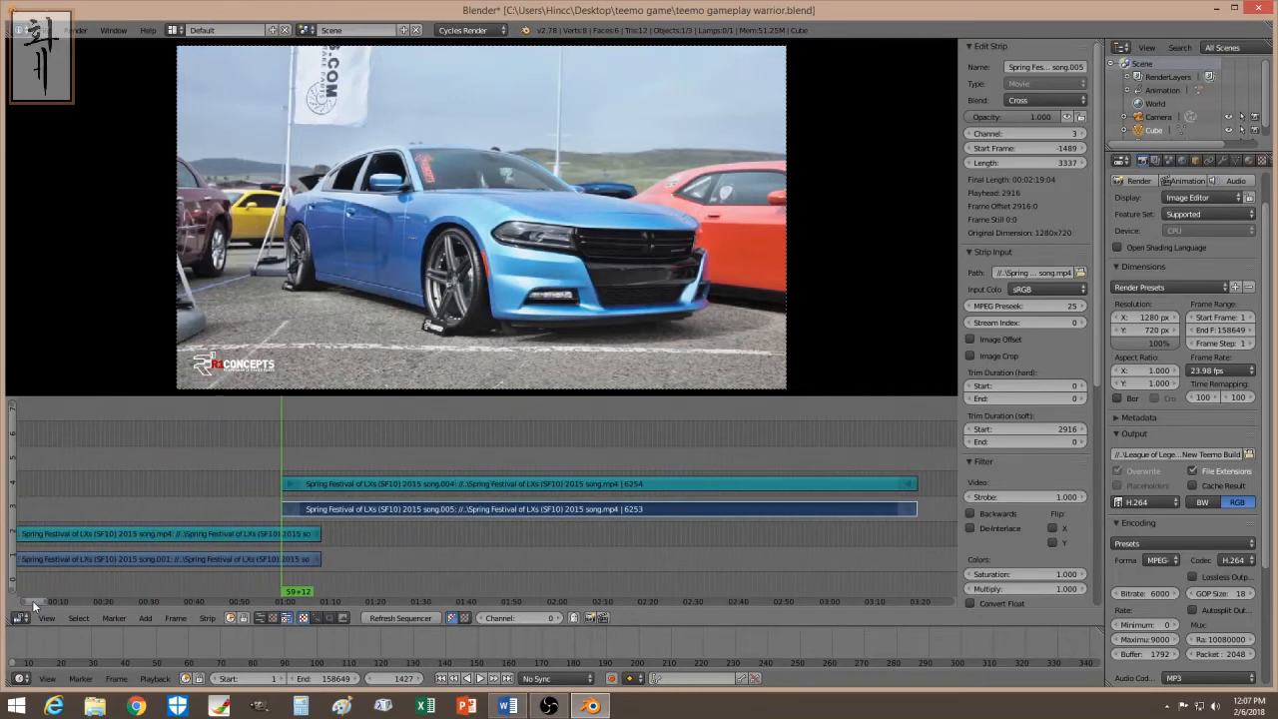
{"action": "right_click_drag", "start_coordinate": [398, 511], "coordinate": [525, 561]}
{"action": "right_click_drag", "start_coordinate": [448, 484], "coordinate": [570, 529]}
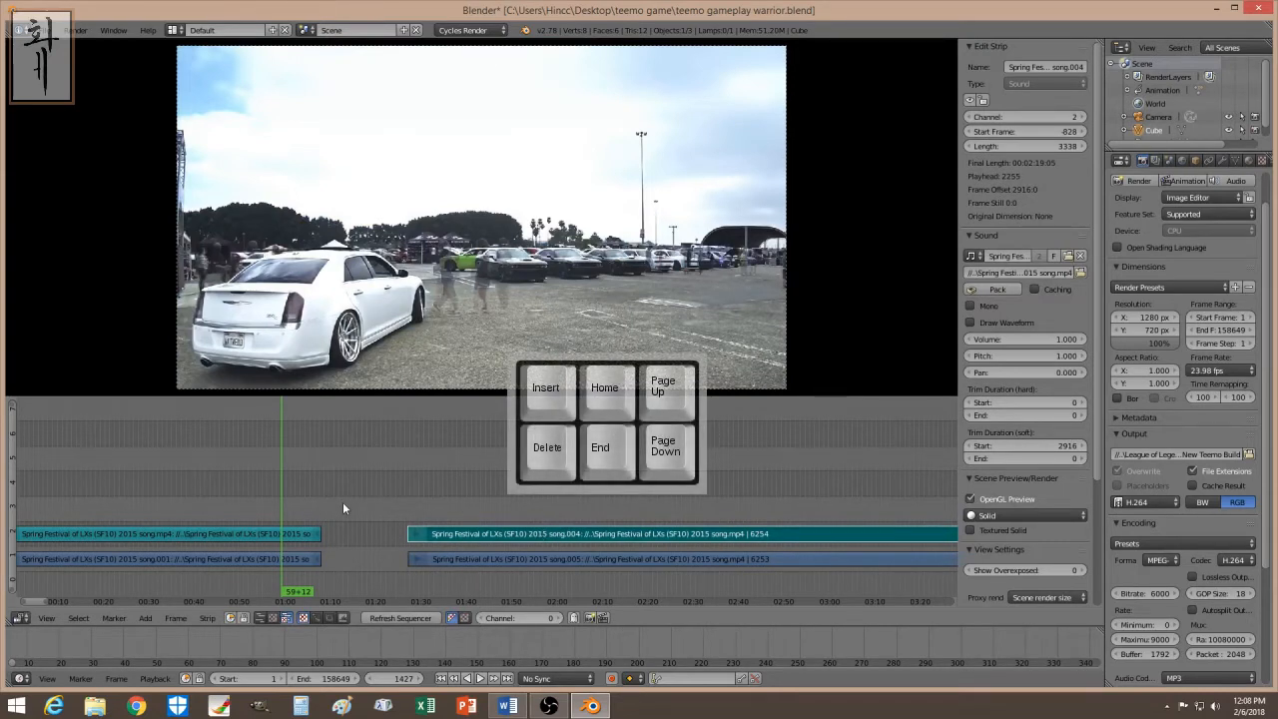
- Jump the playhead forward and back between the strips' start and end points, and return it to frame 1
{"action": "key", "text": "Page_Up"}
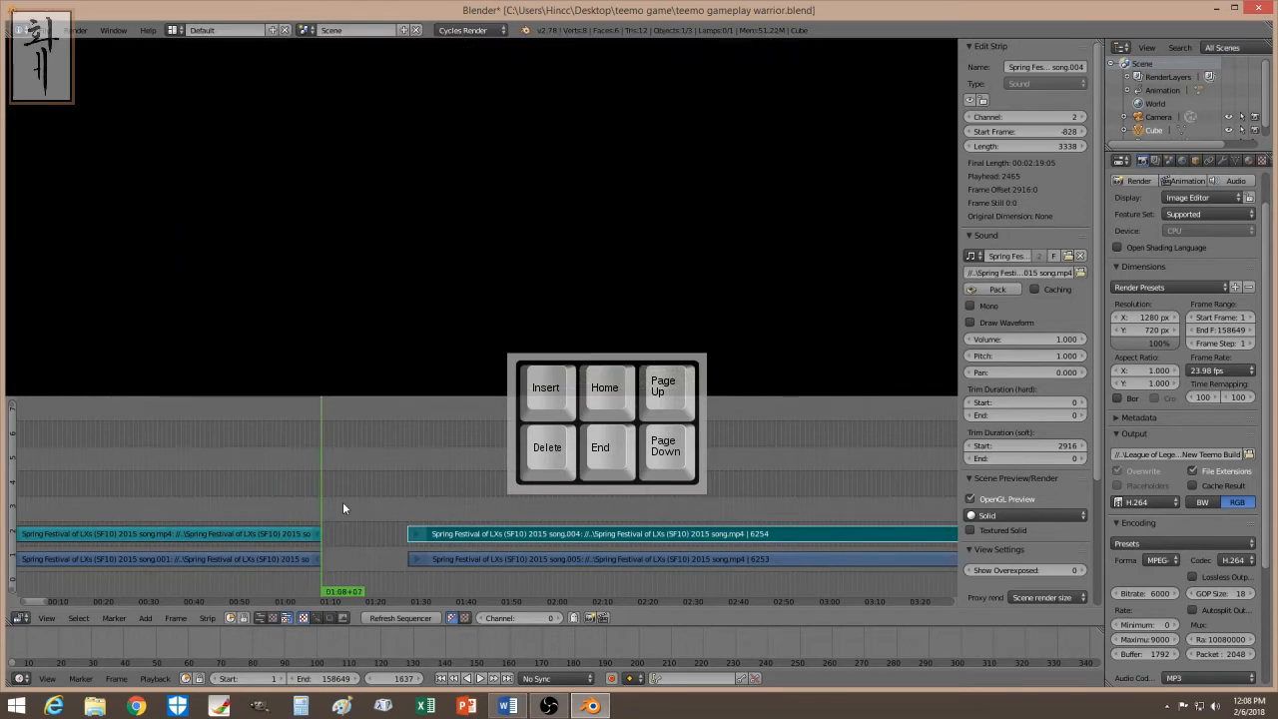
{"action": "key", "text": "Page_Up"}
{"action": "key", "text": "Page_Down"}
{"action": "left_click_drag", "start_coordinate": [41, 603], "coordinate": [38, 606]}
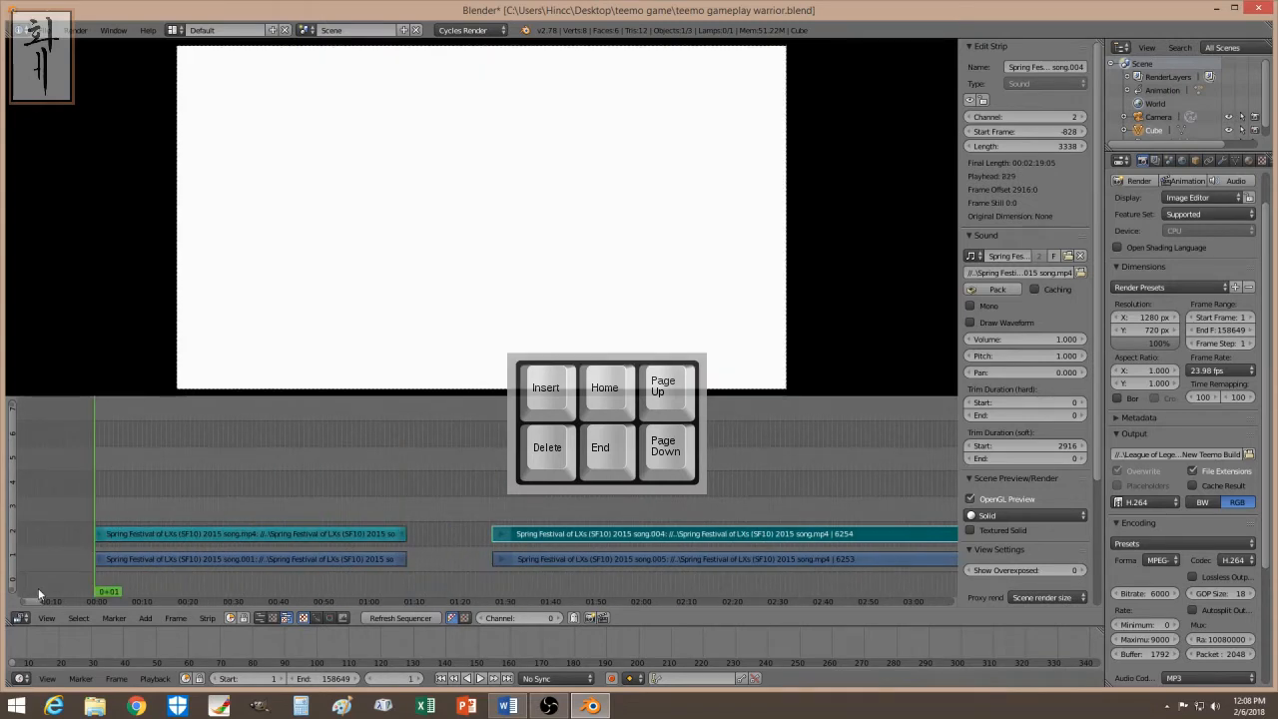
{"action": "key", "text": "shift+Left"}
{"action": "key", "text": "Page_Up"}
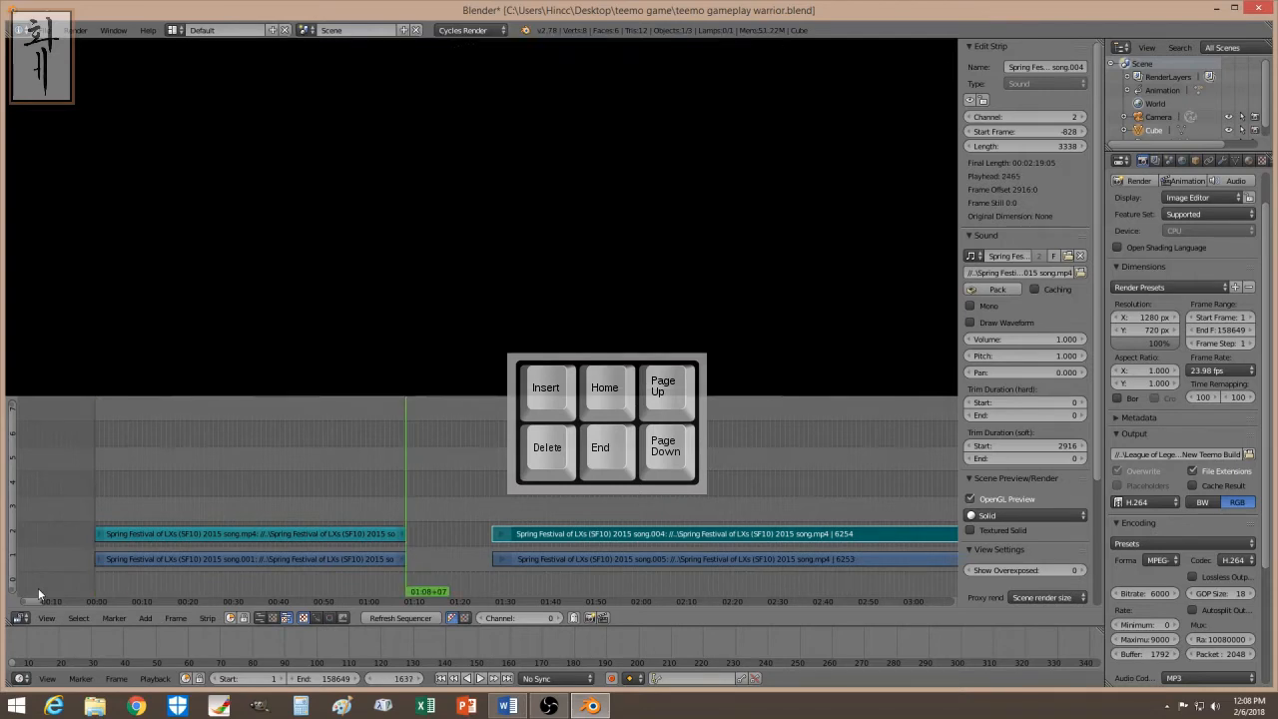
{"action": "key", "text": "shift+Left"}
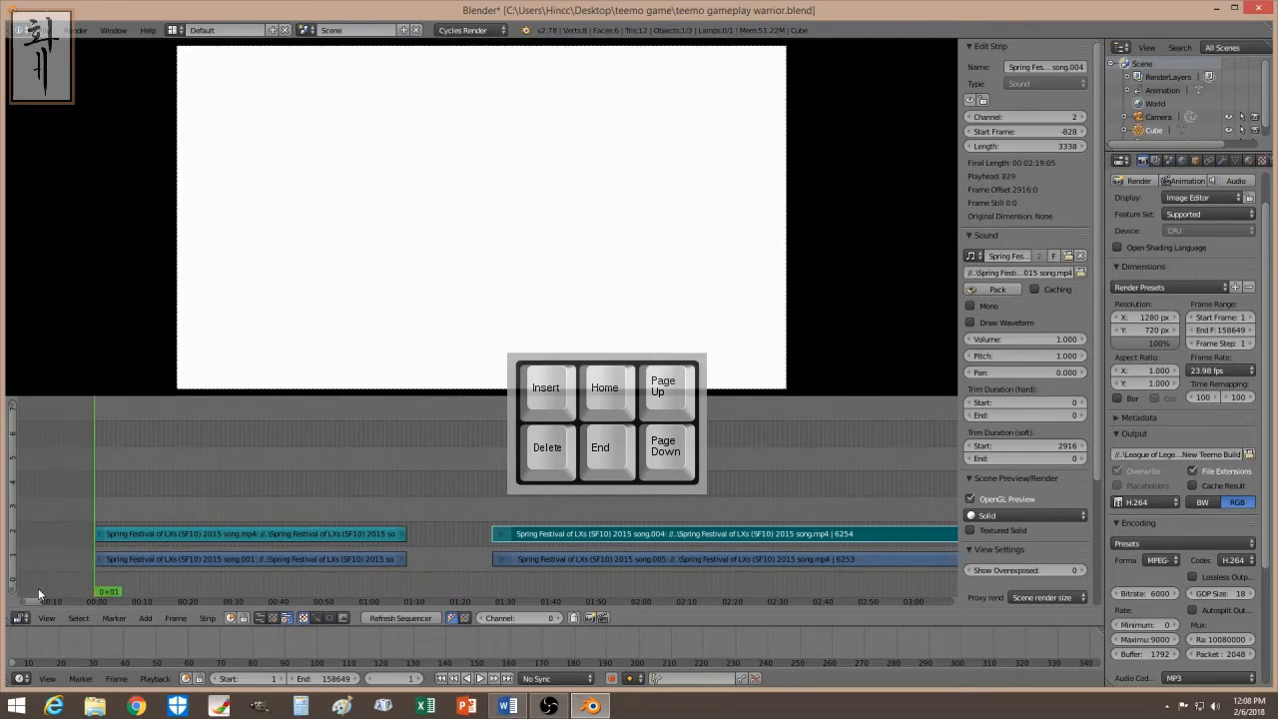
{"action": "key", "text": "Page_Up"}
{"action": "key", "text": "Page_Up"}
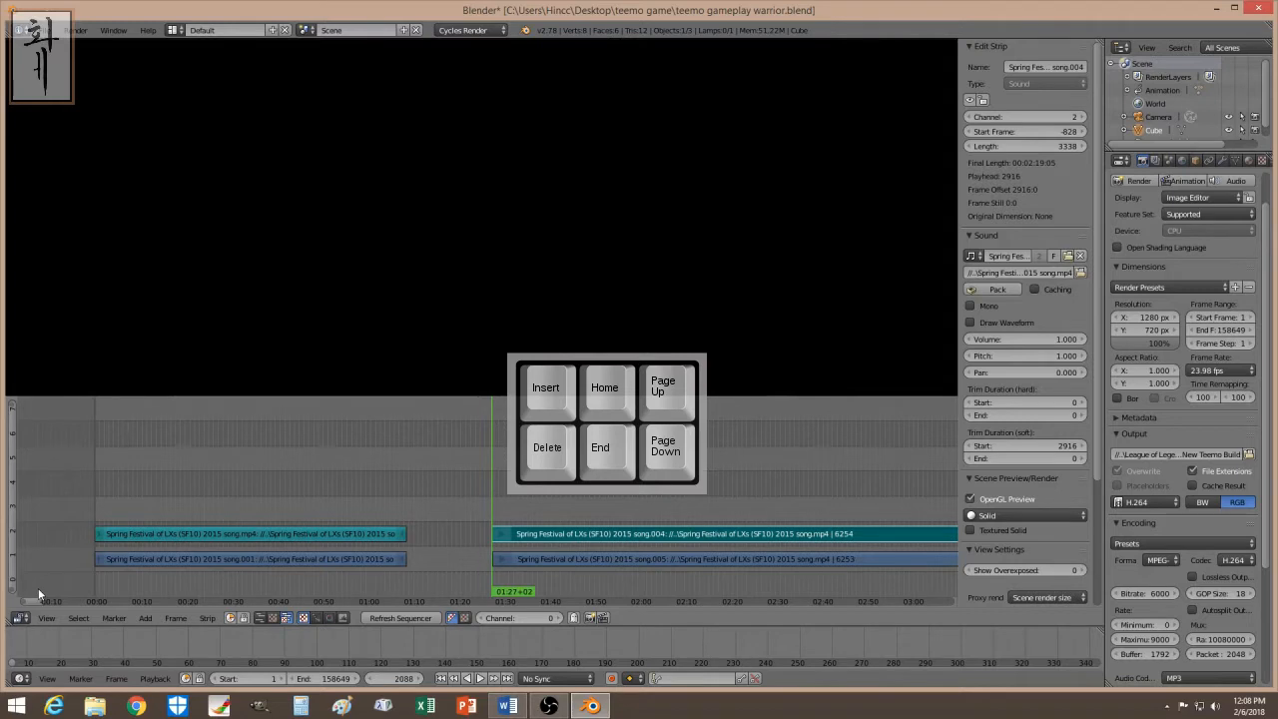
{"action": "key", "text": "Page_Down"}
{"action": "key", "text": "Page_Up"}
{"action": "key", "text": "Page_Down"}
{"action": "key", "text": "shift+Left"}
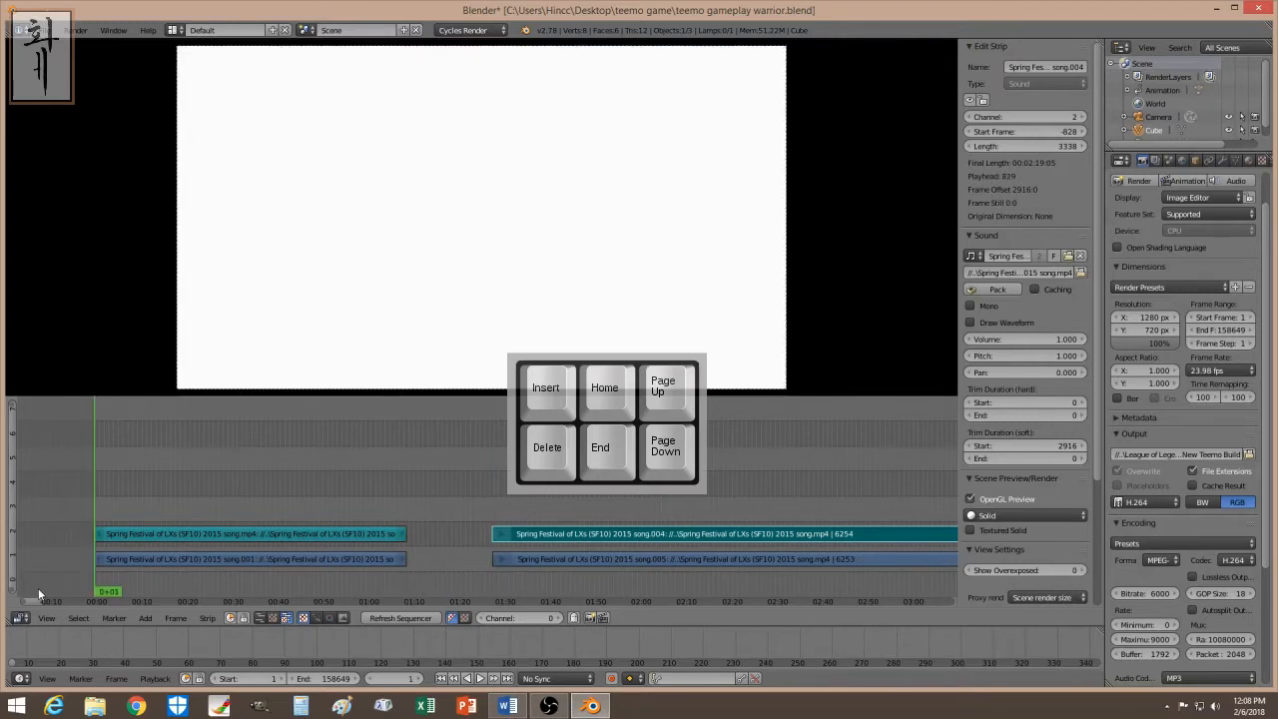
- Jump the playhead between strip edges and stop at the second video strip's start at frame 2092
{"action": "key", "text": "Page_Up"}
{"action": "key", "text": "Page_Up"}
{"action": "key", "text": "Page_Down"}
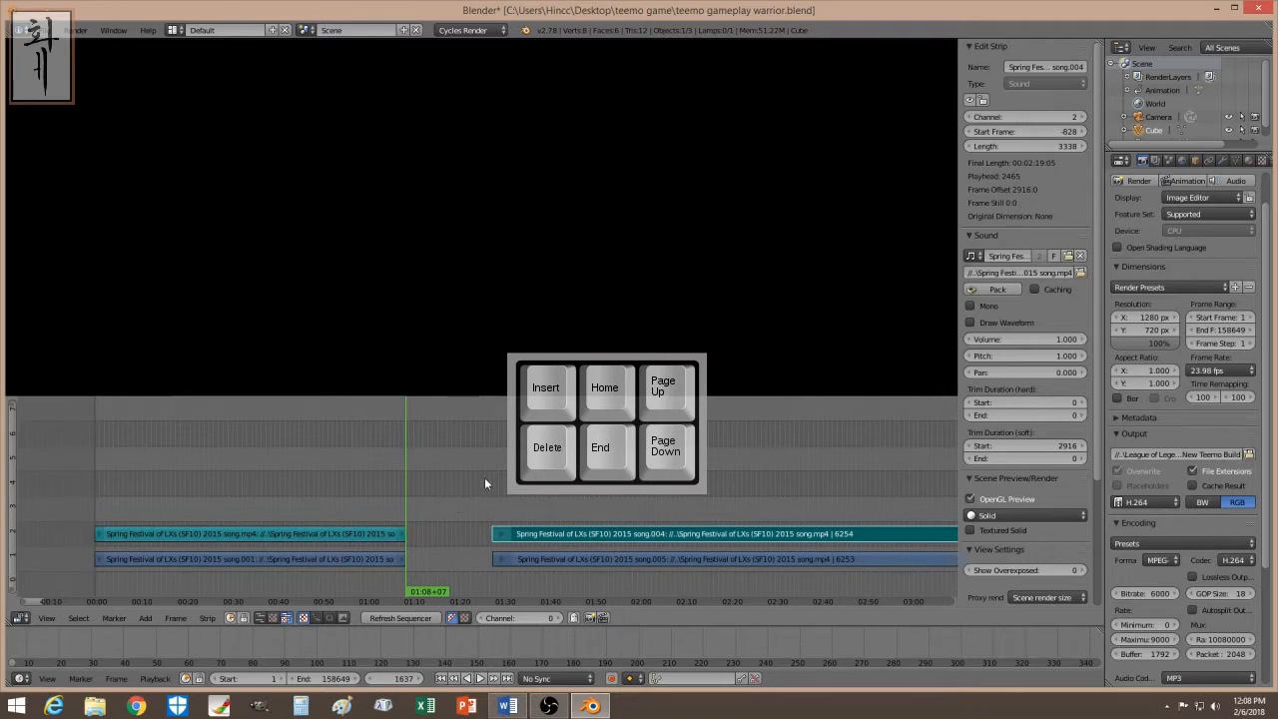
{"action": "key", "text": "Page_Up"}
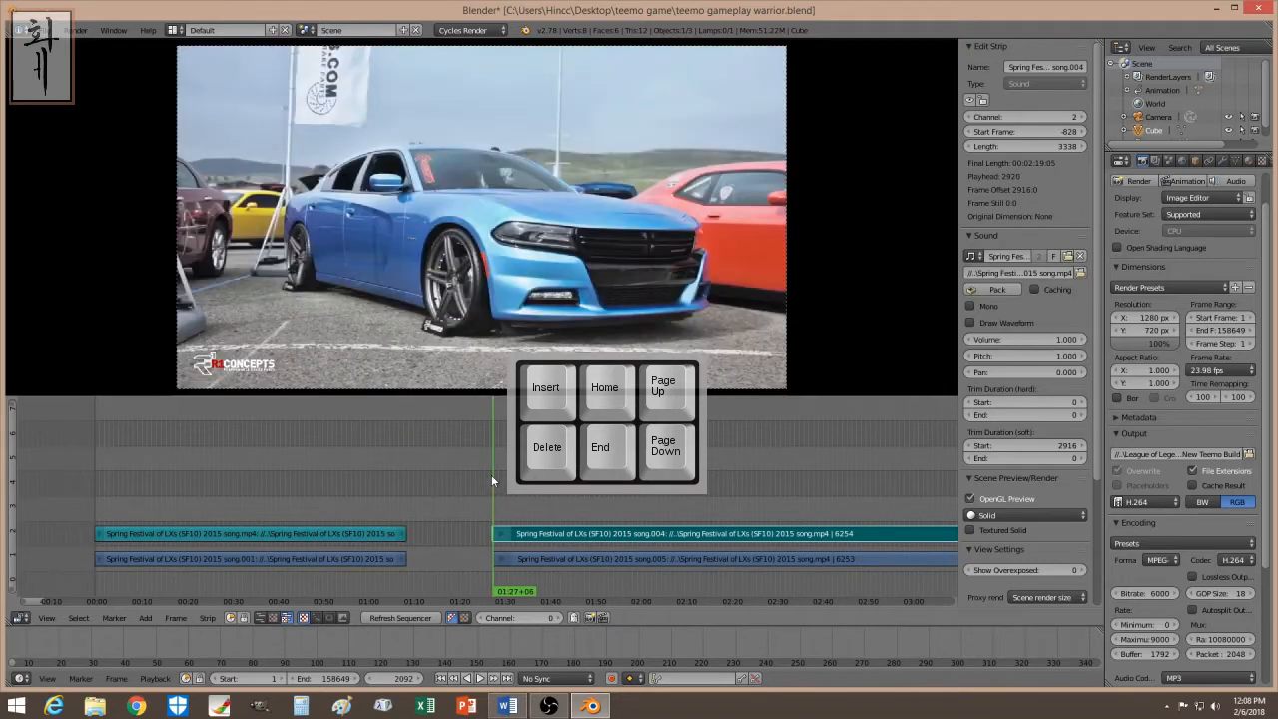
- Step the playhead frame by frame back into the gap to frame 2078 and forward again to frame 2092
{"action": "key", "text": "Left"}
{"action": "key", "text": "Left"}
{"action": "key", "text": "Left"}
{"action": "key", "text": "Left"}
{"action": "key", "text": "Left"}
{"action": "key", "text": "Left"}
{"action": "key", "text": "Left"}
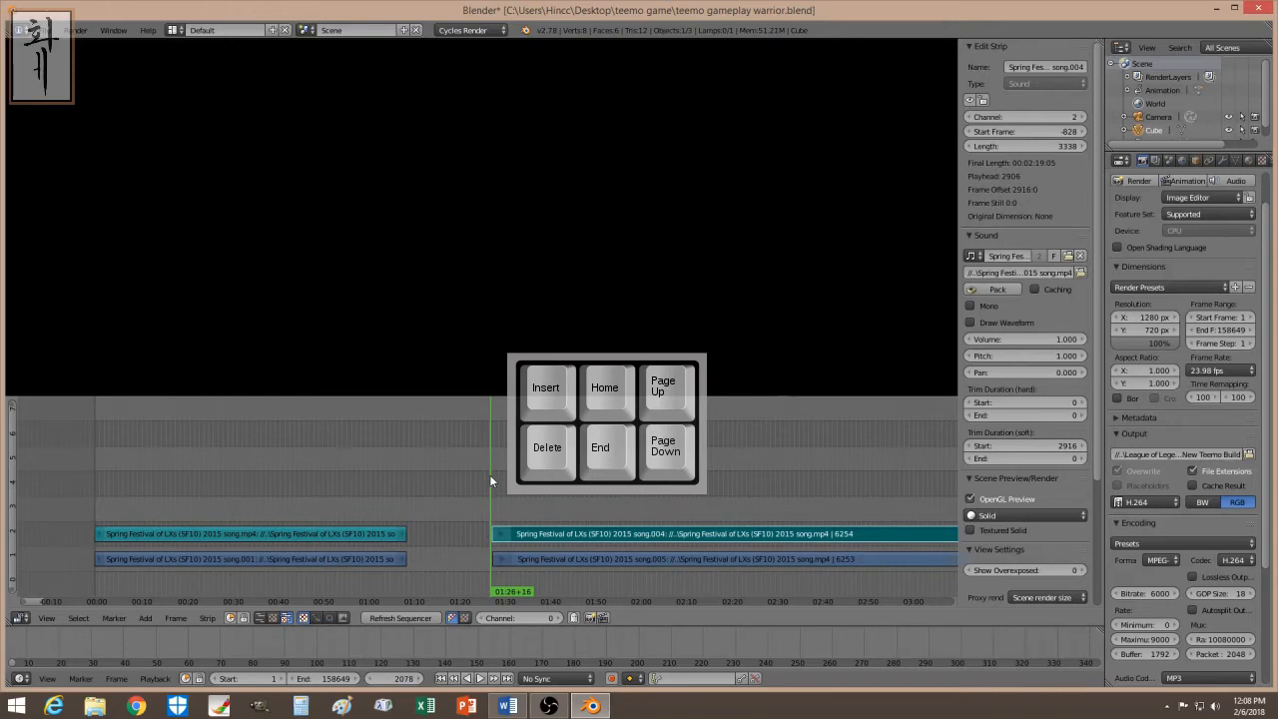
{"action": "key", "text": "Right"}
{"action": "key", "text": "Right"}
{"action": "key", "text": "Right"}
{"action": "key", "text": "Right"}
{"action": "key", "text": "Right"}
{"action": "key", "text": "Right"}
{"action": "key", "text": "Right"}
{"action": "key", "text": "Right"}
{"action": "key", "text": "Right"}
{"action": "key", "text": "Right"}
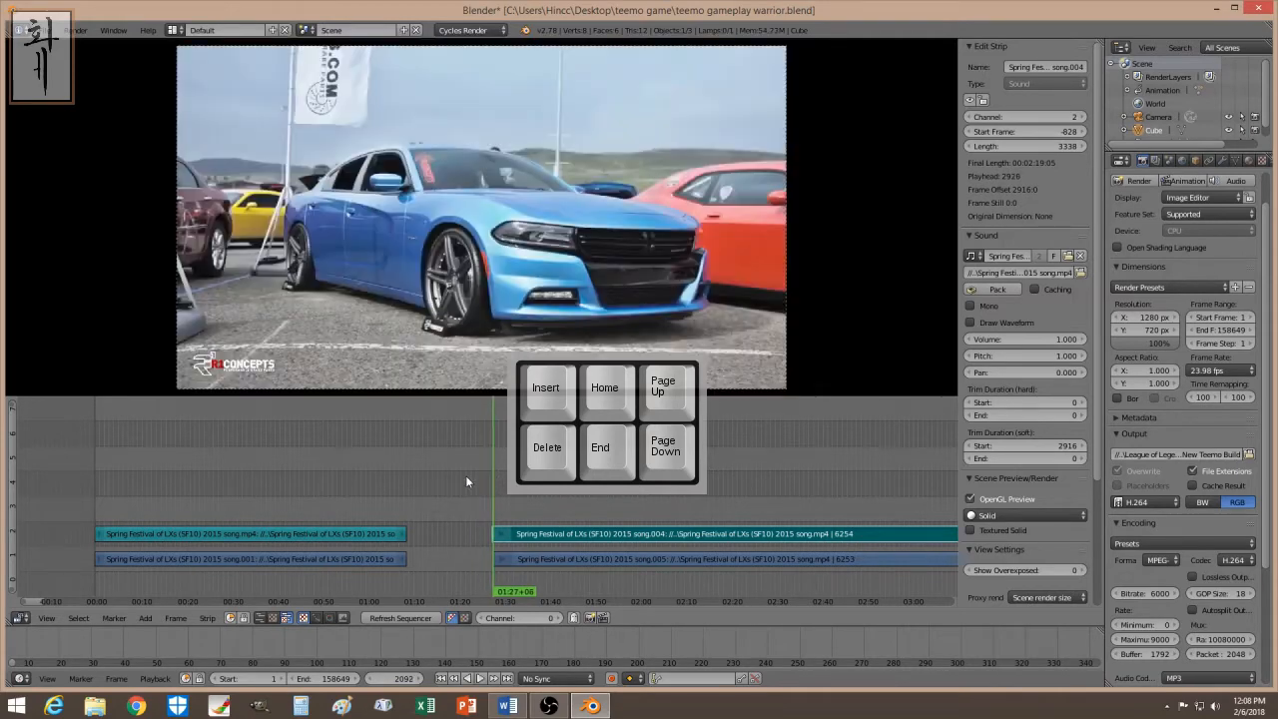
- Jump the playhead repeatedly between the first strips' end and the second strips' start, finishing at frame 1637
{"action": "key", "text": "Page_Down"}
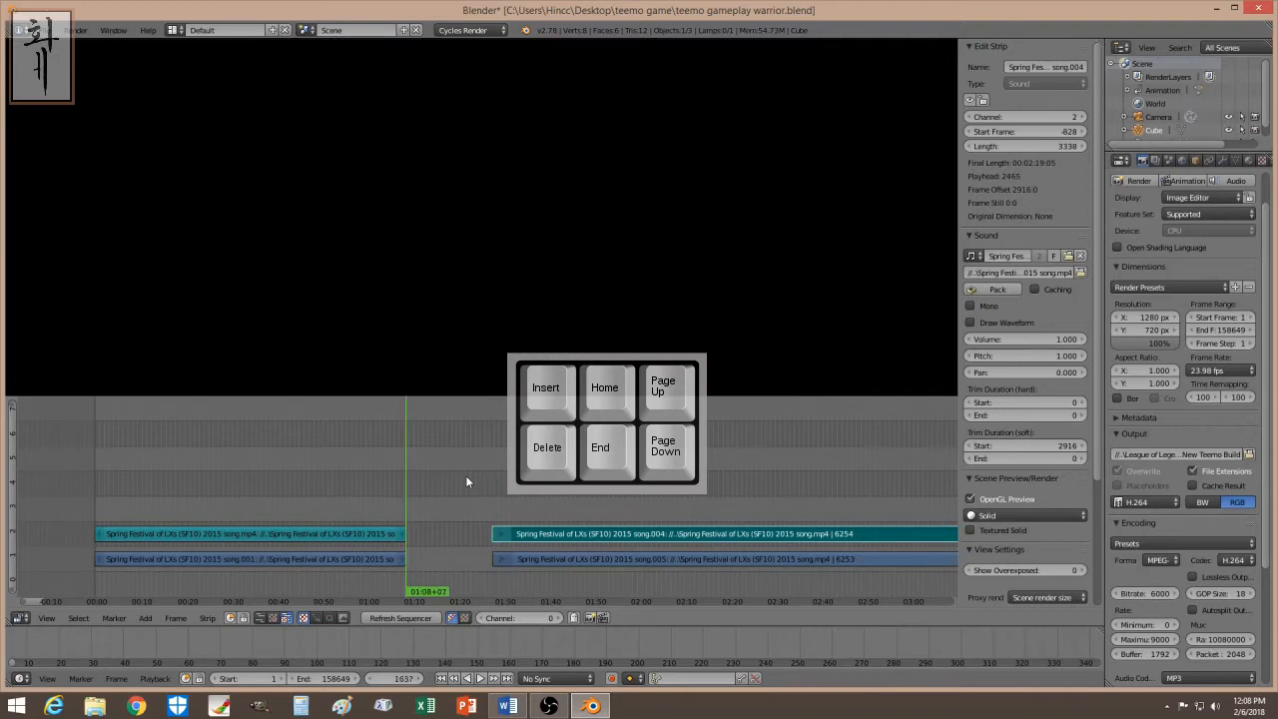
{"action": "key", "text": "Page_Up"}
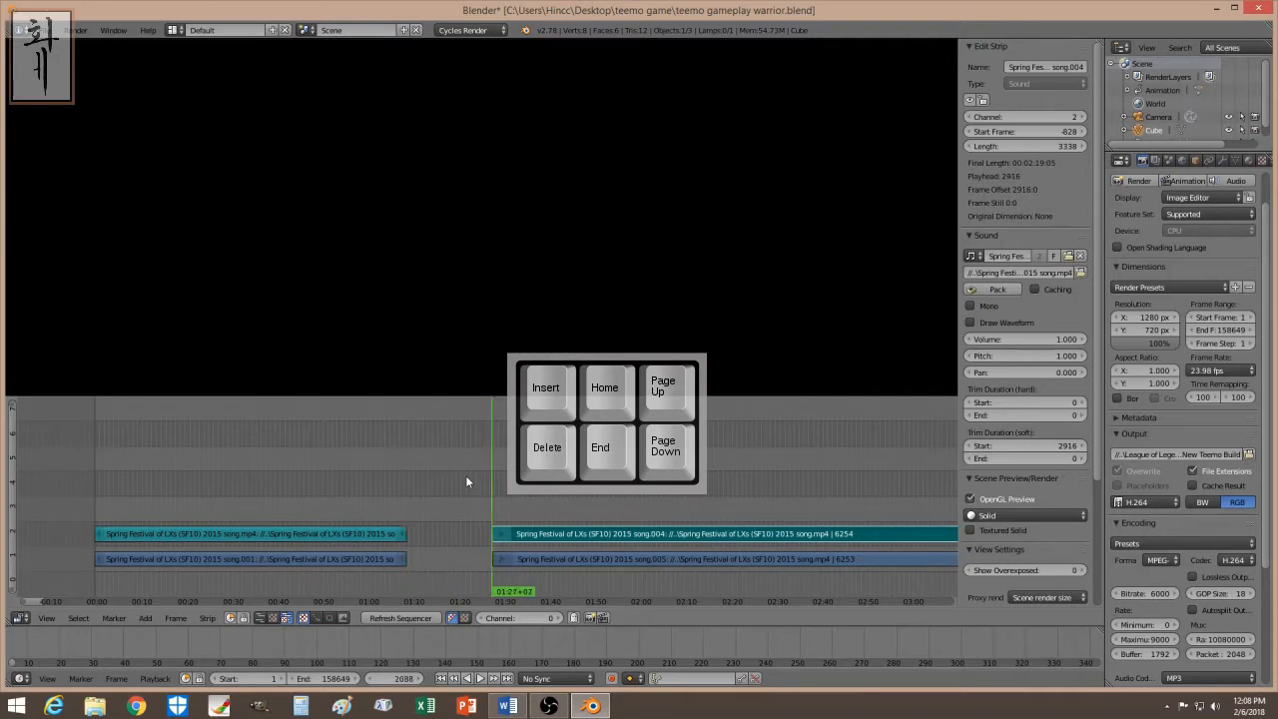
{"action": "key", "text": "Page_Down"}
{"action": "key", "text": "Page_Up"}
{"action": "key", "text": "Page_Down"}
{"action": "key", "text": "Page_Up"}
{"action": "key", "text": "Page_Down"}
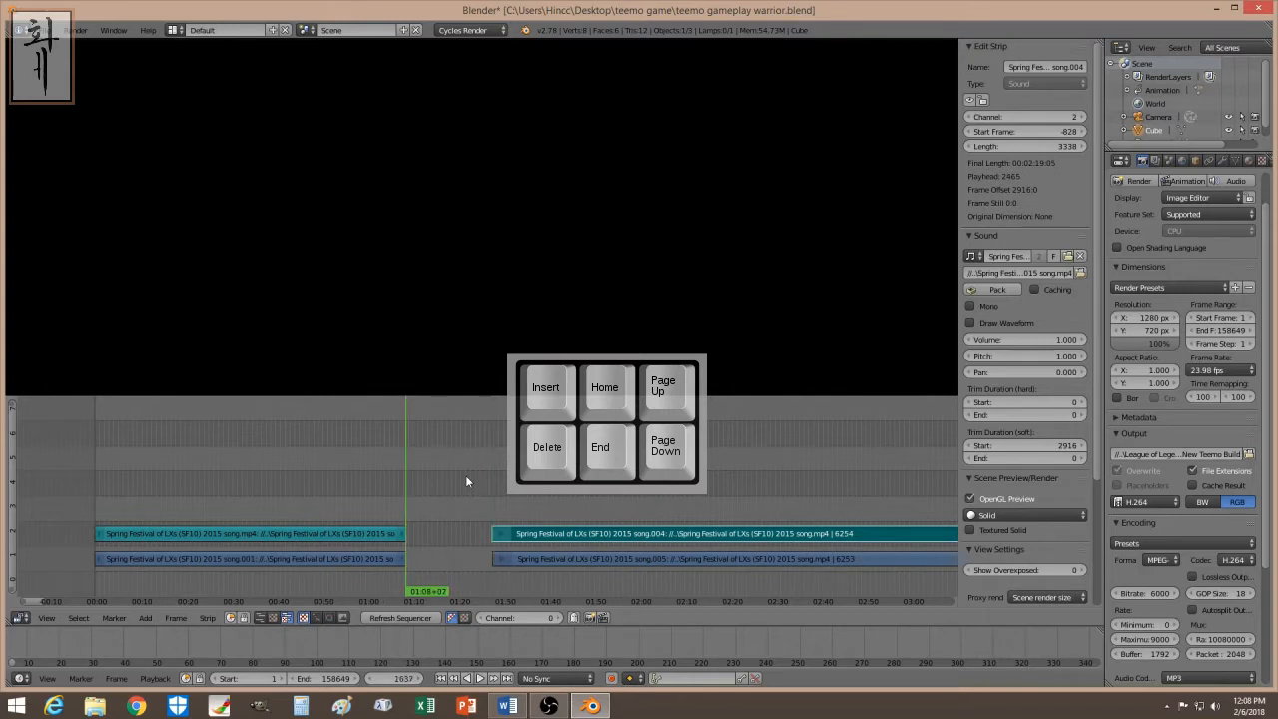
{"action": "key", "text": "Page_Up"}
{"action": "key", "text": "Page_Down"}
{"action": "key", "text": "Page_Up"}
{"action": "key", "text": "Page_Down"}
{"action": "key", "text": "Page_Down"}
{"action": "key", "text": "Page_Up"}
{"action": "key", "text": "Page_Up"}
{"action": "key", "text": "Page_Down"}
{"action": "key", "text": "Page_Up"}
{"action": "key", "text": "Page_Down"}
{"action": "key", "text": "Page_Down"}
{"action": "key", "text": "Page_Up"}
{"action": "key", "text": "Page_Up"}
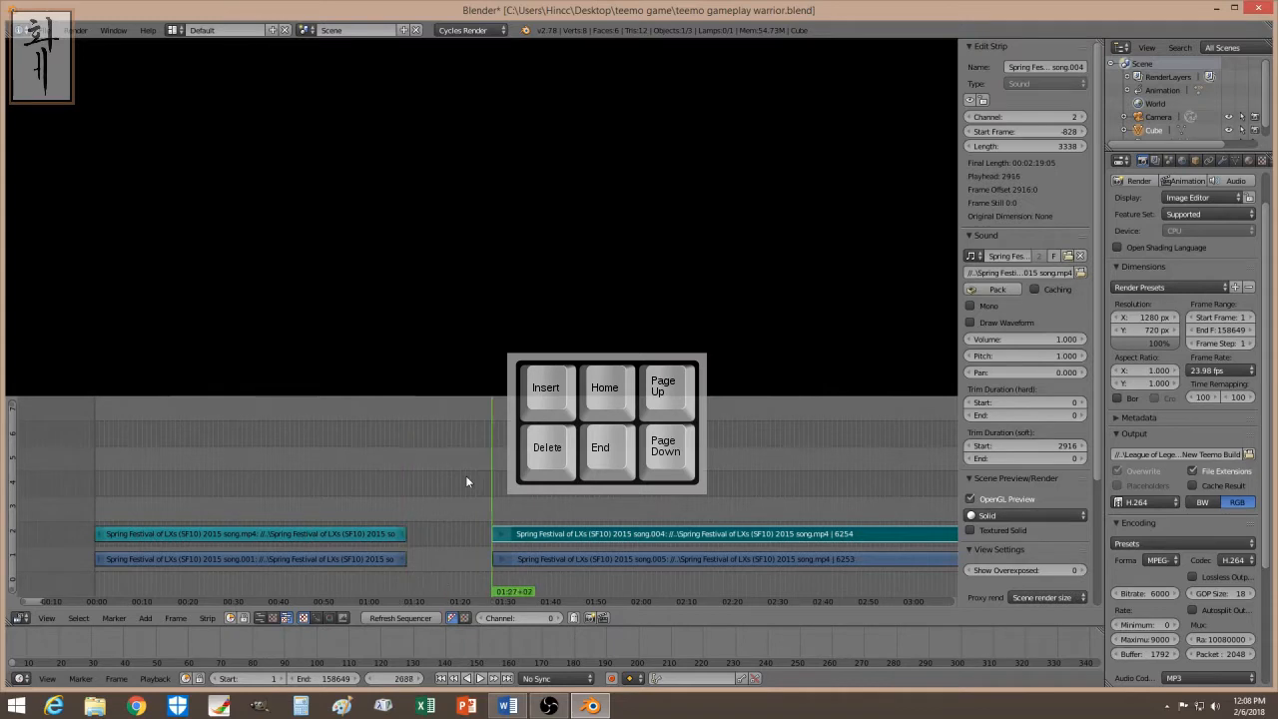
{"action": "key", "text": "Page_Down"}
{"action": "key", "text": "Page_Down"}
{"action": "key", "text": "Page_Up"}
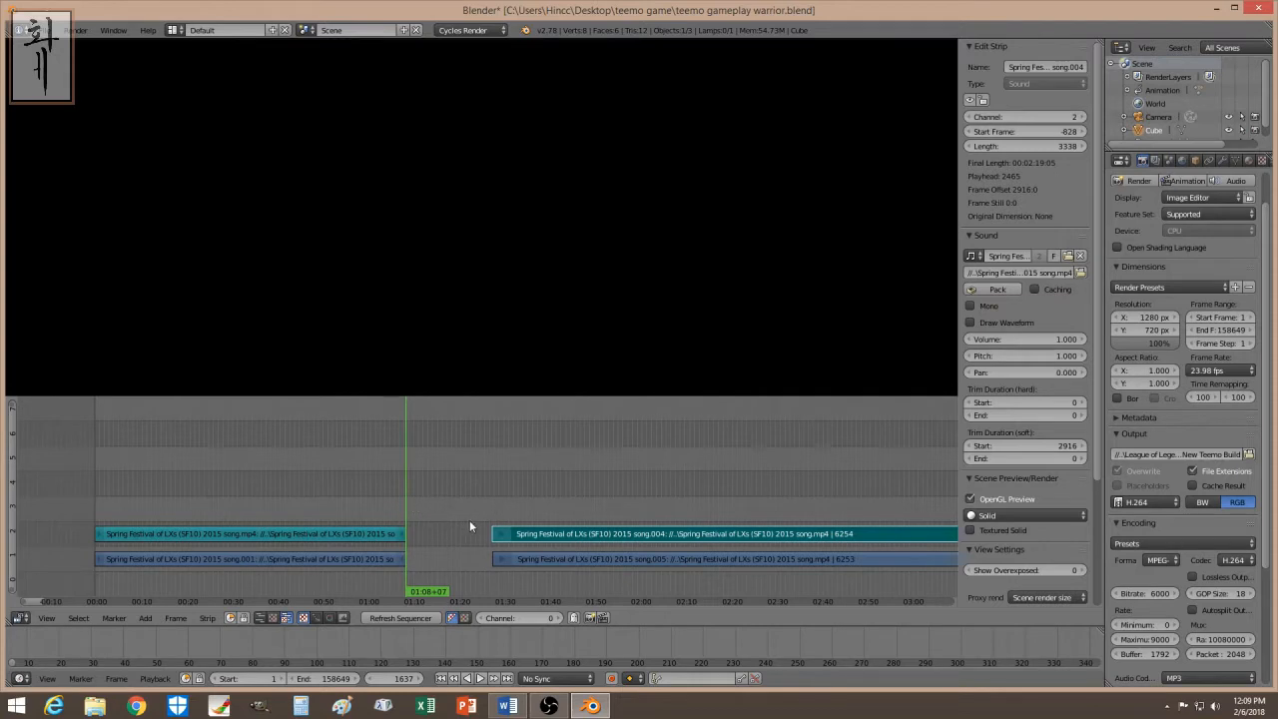
- Place the playhead by hand at frames 1445 and 1504, and at the first video strip's end at frame 1637
{"action": "left_click", "coordinate": [369, 495]}
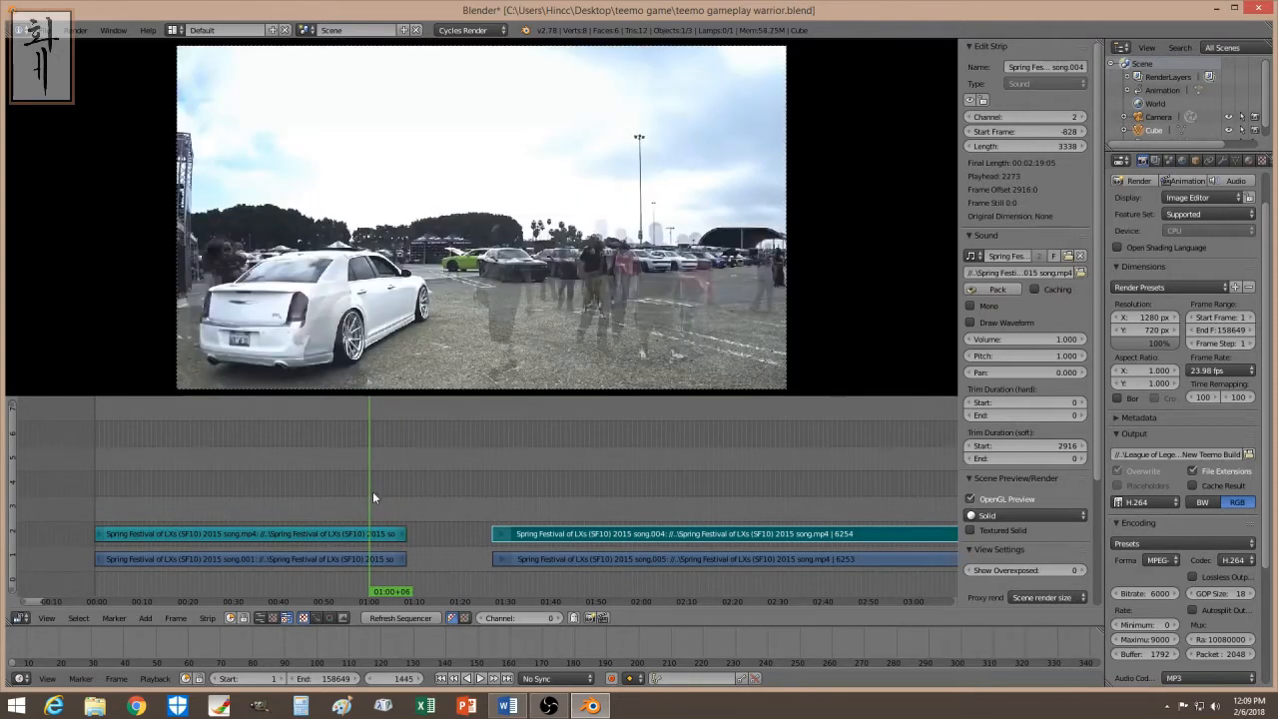
{"action": "left_click", "coordinate": [383, 491]}
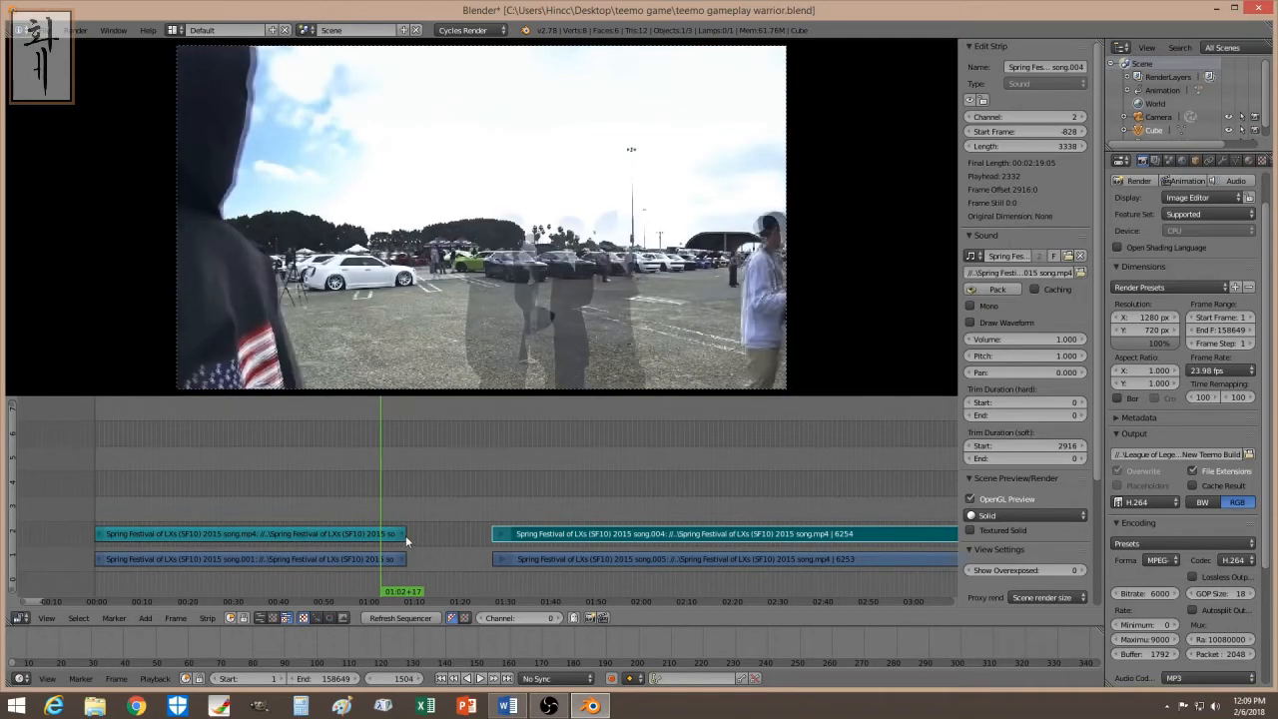
{"action": "left_click", "coordinate": [405, 498]}
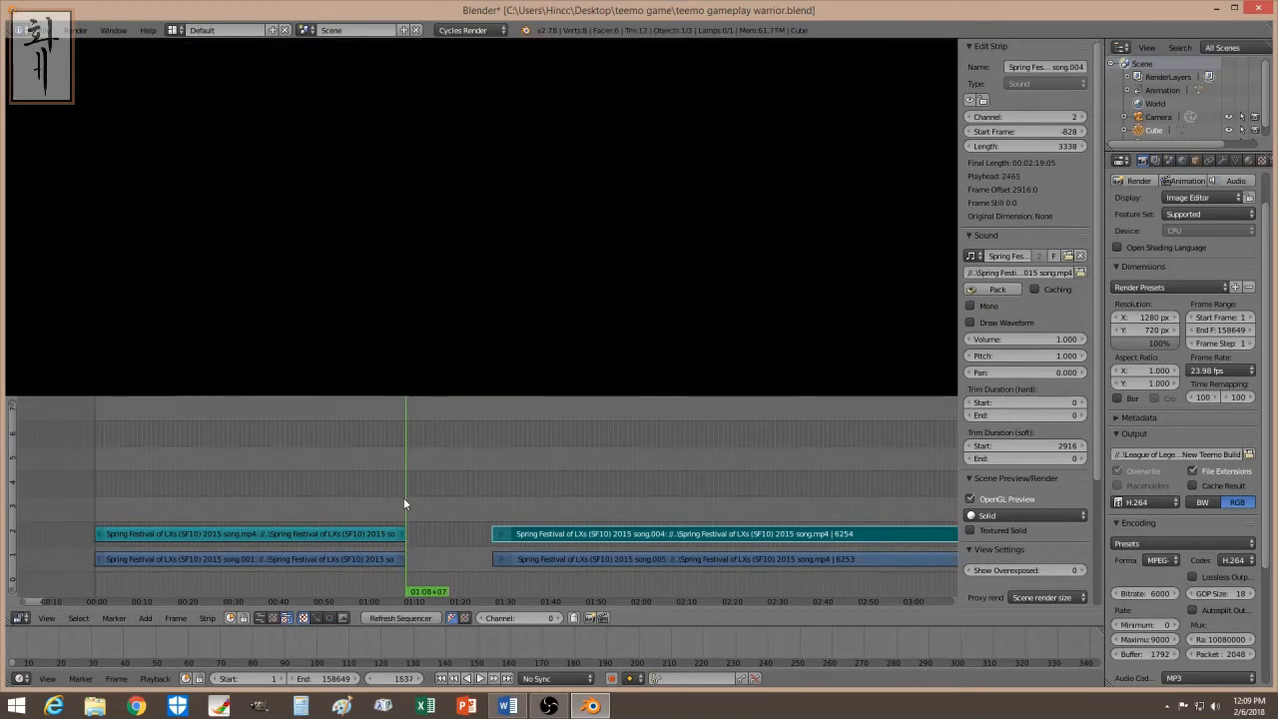
- Extend the first video strip's end to frame 1930 on channel 1 and play back the extended section
{"action": "left_click_drag", "start_coordinate": [399, 558], "coordinate": [456, 562]}
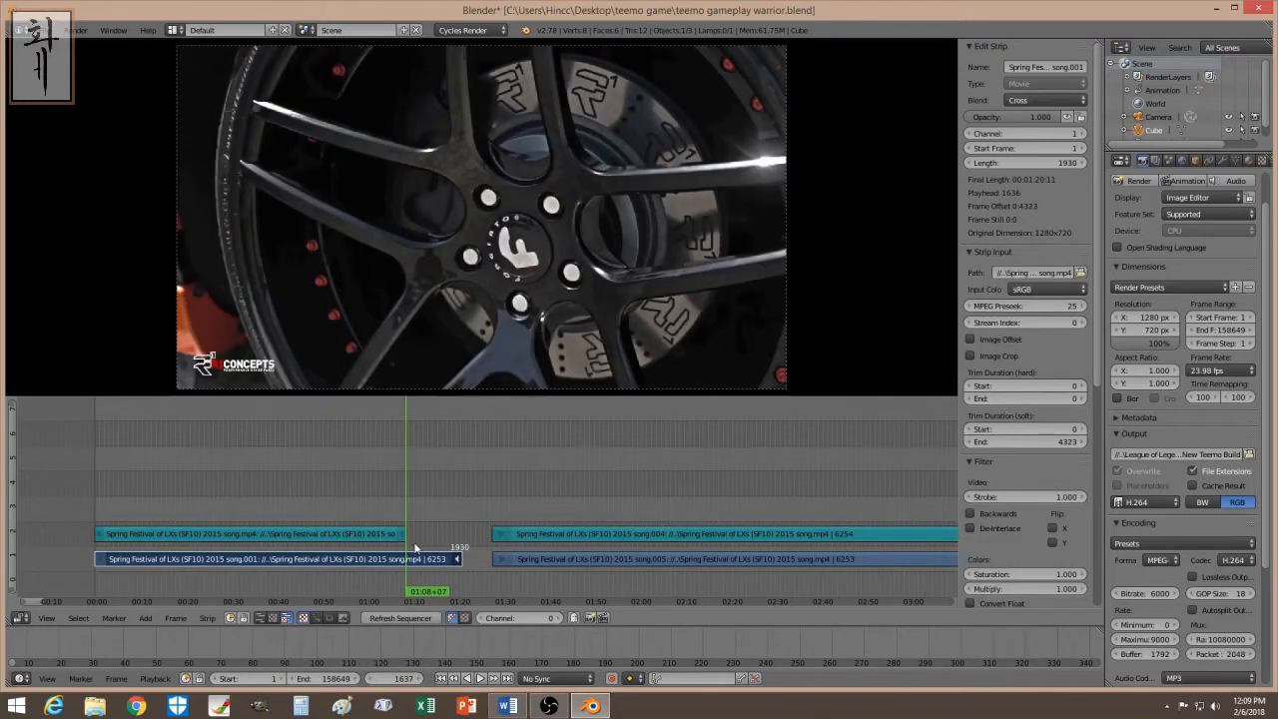
{"action": "key", "text": "alt+a"}
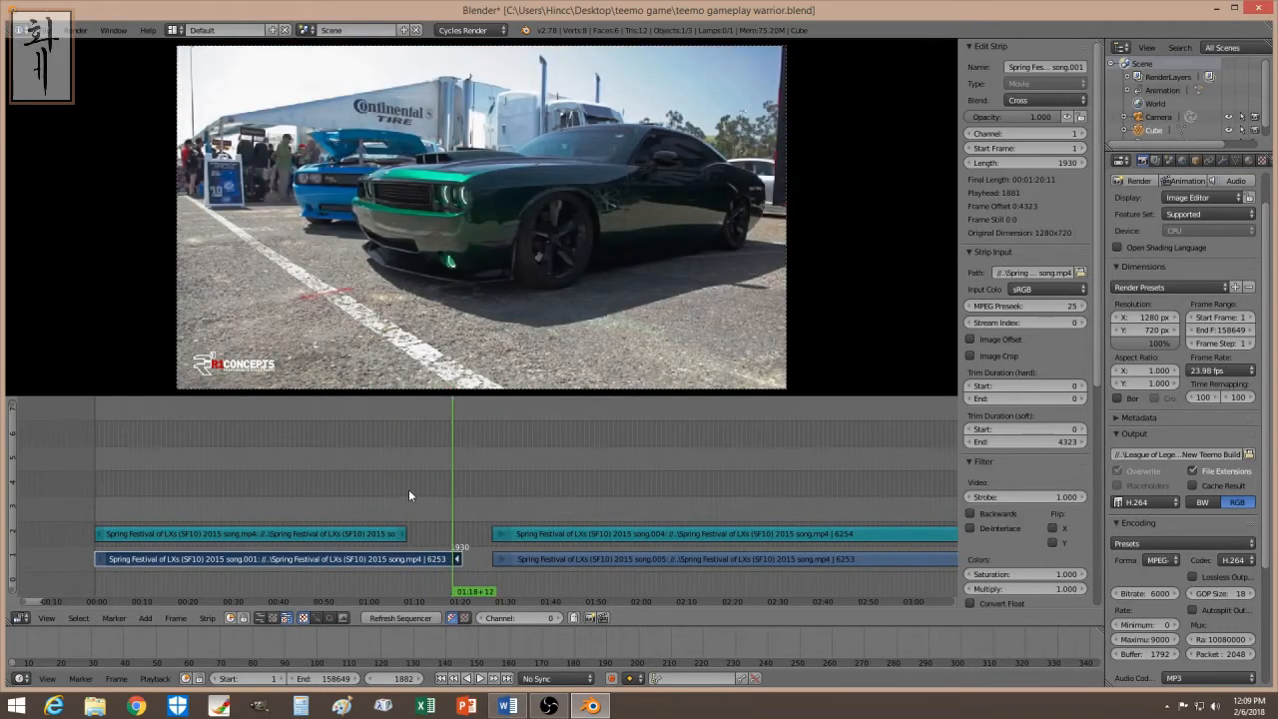
{"action": "key", "text": "Escape"}
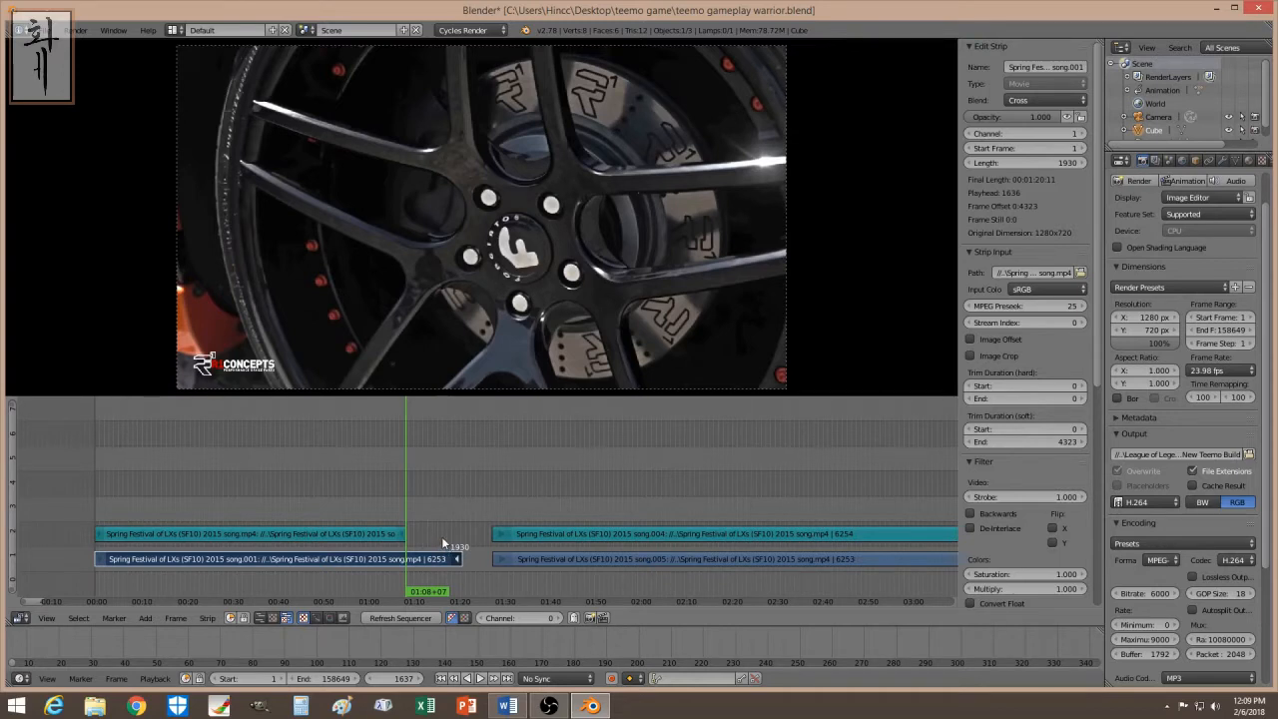
- Hard-cut the first video strip at frame 1637 and move the cut-off piece to channel 4, starting at frame 2193
{"action": "key", "text": "shift+k"}
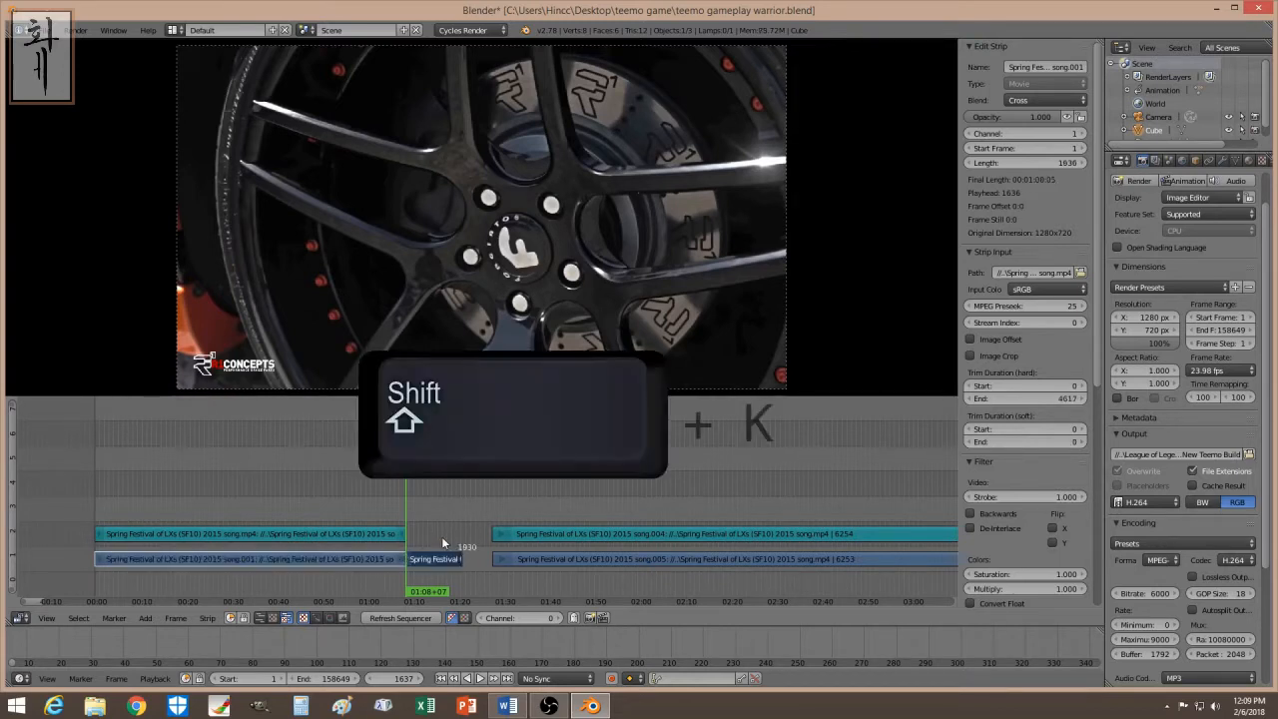
{"action": "right_click_drag", "start_coordinate": [441, 559], "coordinate": [546, 502]}
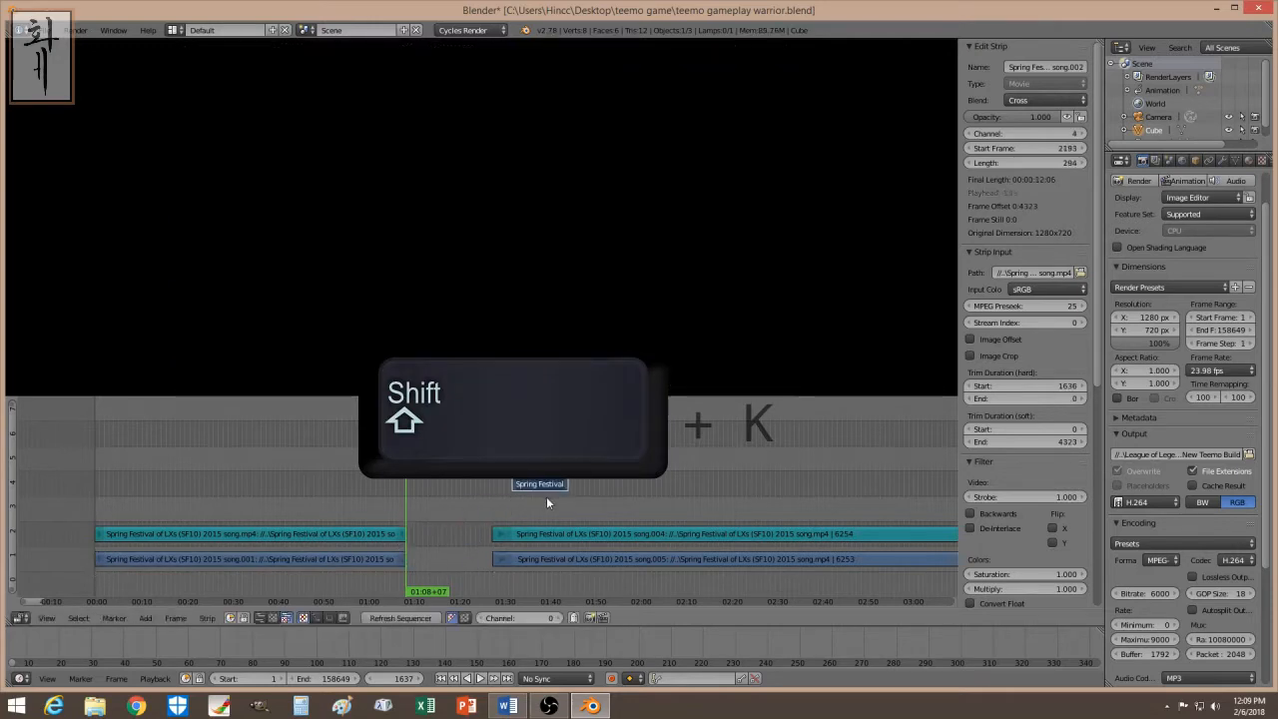
- Extend the hard-cut first video strip's end to frame 1944 and scrub the playhead to frame 1718 in the extended part
{"action": "right_click_drag", "start_coordinate": [402, 557], "coordinate": [462, 561]}
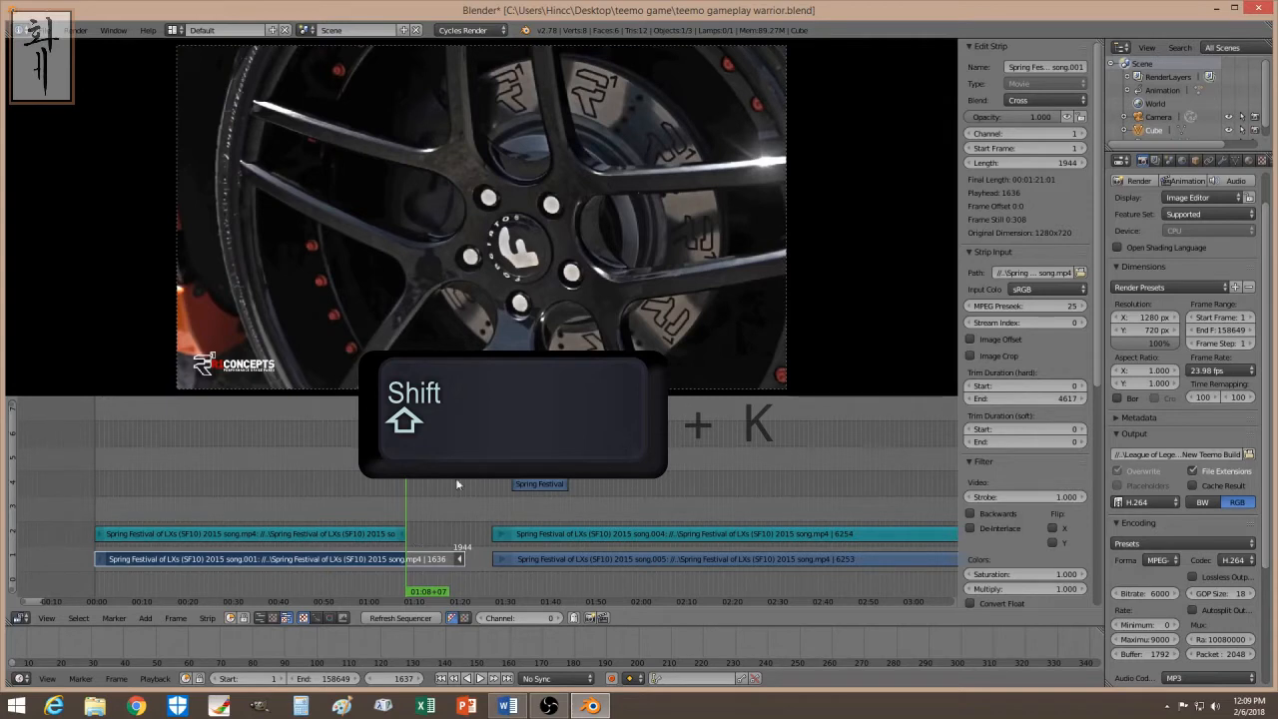
{"action": "mouse_move", "coordinate": [415, 512]}
{"action": "left_mouse_down"}
{"action": "mouse_move", "coordinate": [451, 511]}
{"action": "mouse_move", "coordinate": [422, 513]}
{"action": "left_mouse_up"}
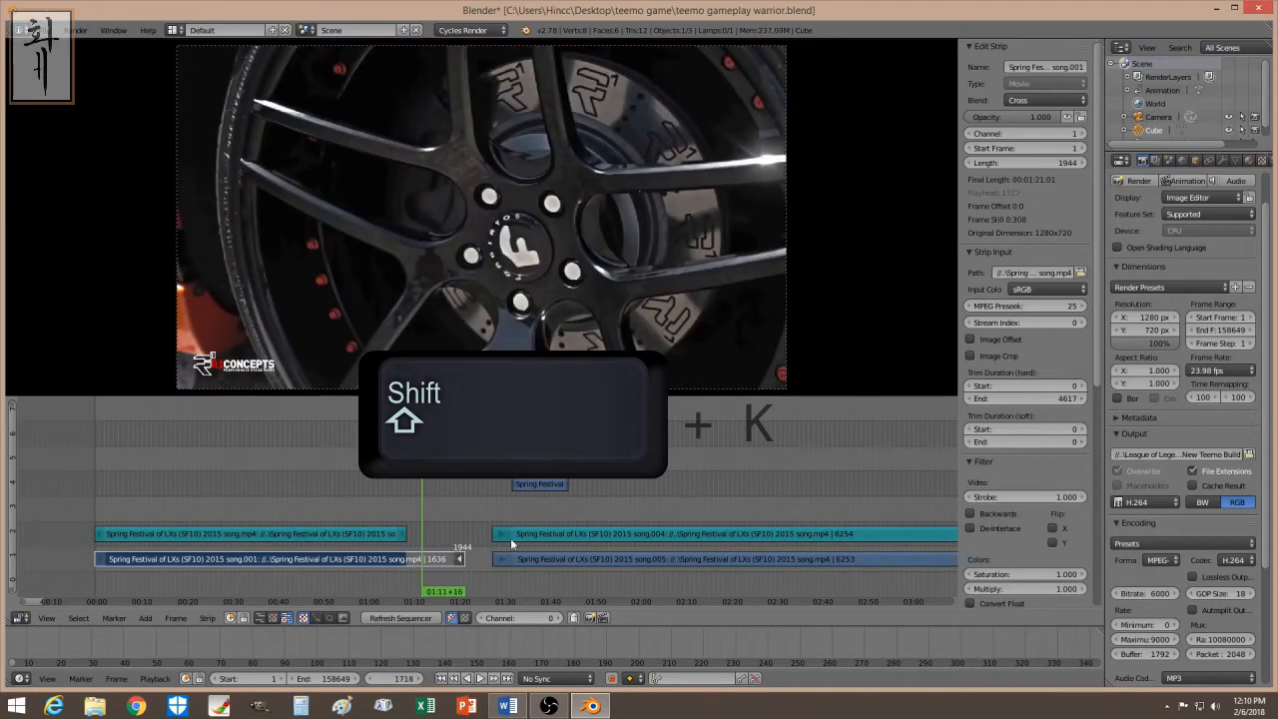
- Move the cut-off video piece to channel 3 with its start at frame 1847
{"action": "right_click", "coordinate": [540, 485]}
{"action": "key", "text": "g"}
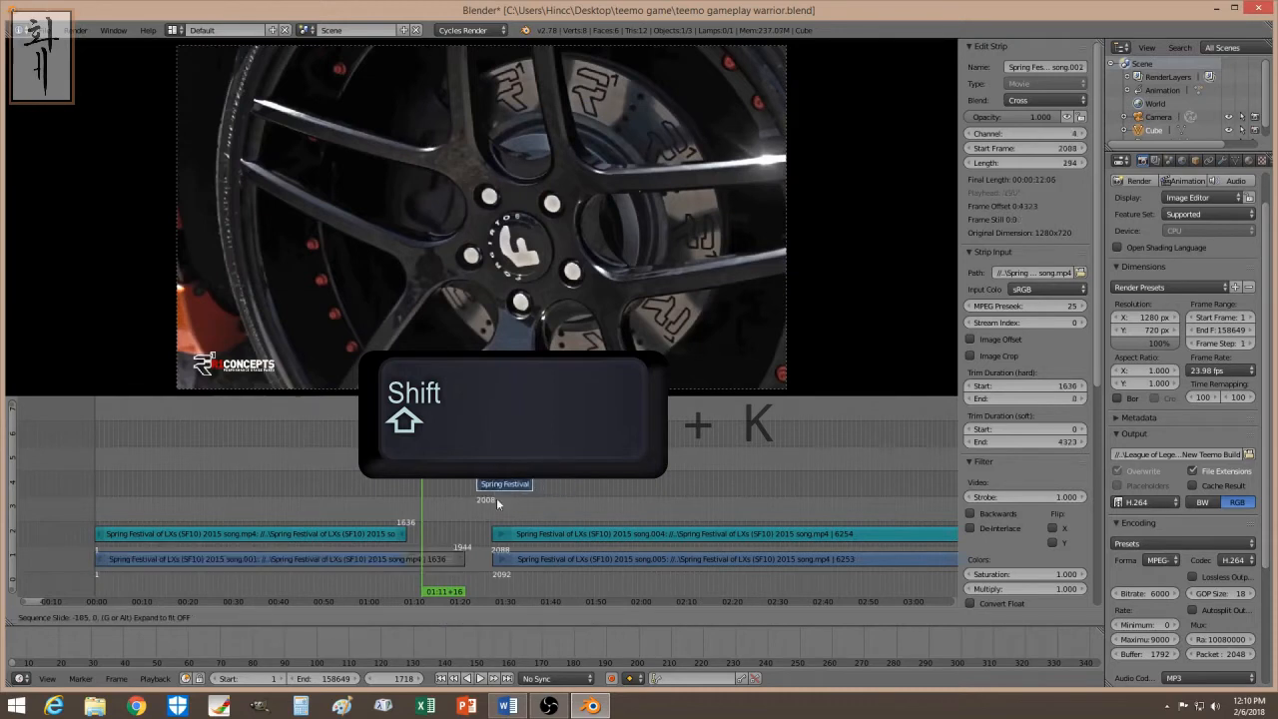
{"action": "left_click", "coordinate": [468, 527]}
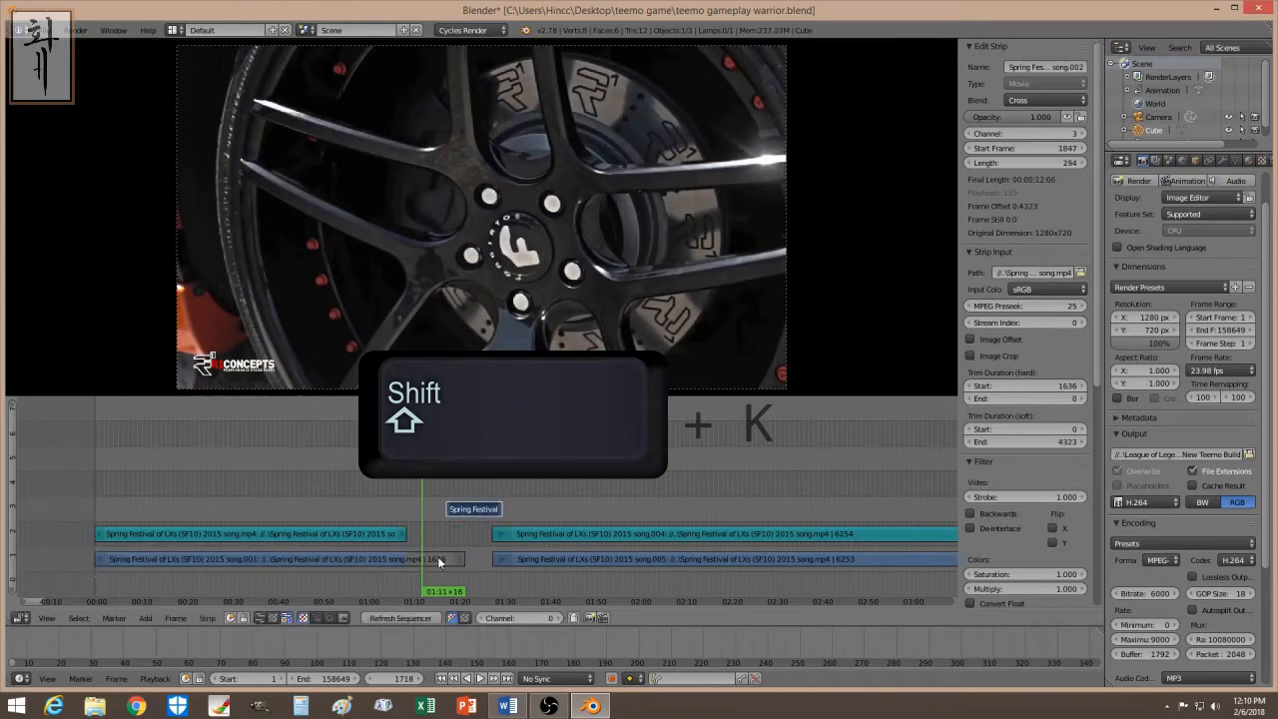
- Add a Gamma Cross effect from the first video strip to the cut-off piece on channel 3
{"action": "right_click", "coordinate": [443, 558]}
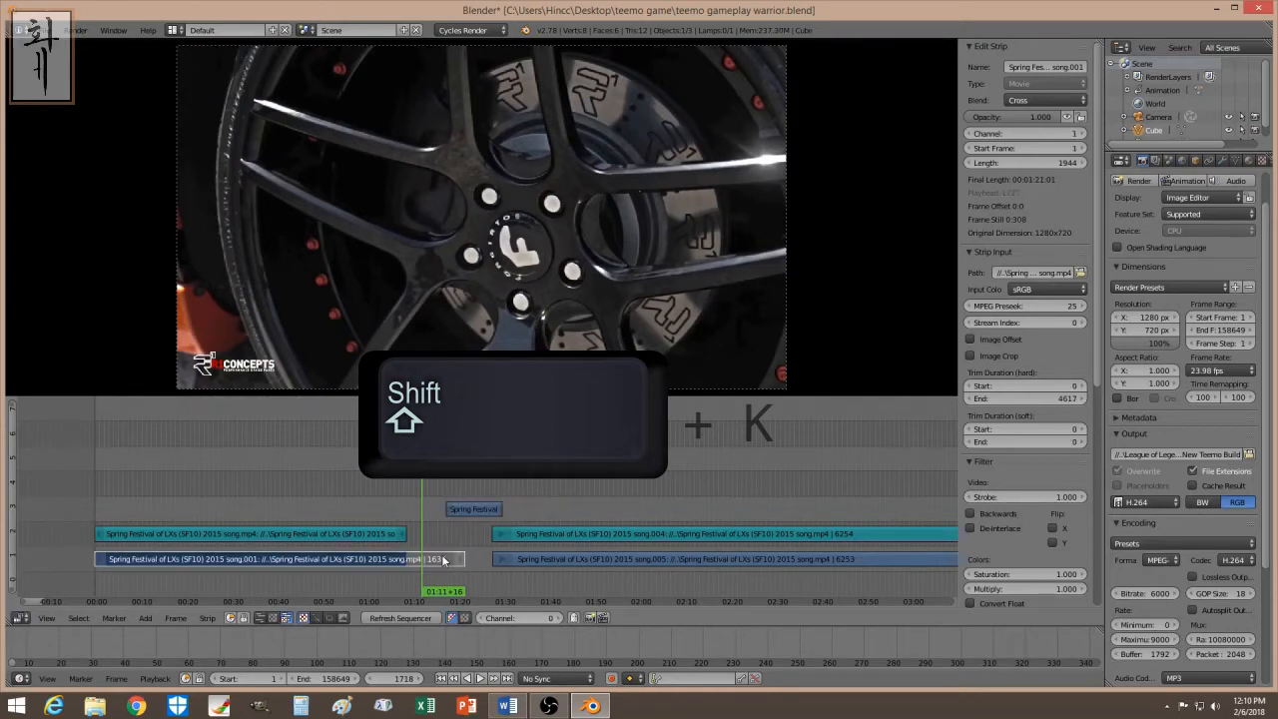
{"action": "right_click", "coordinate": [466, 510]}
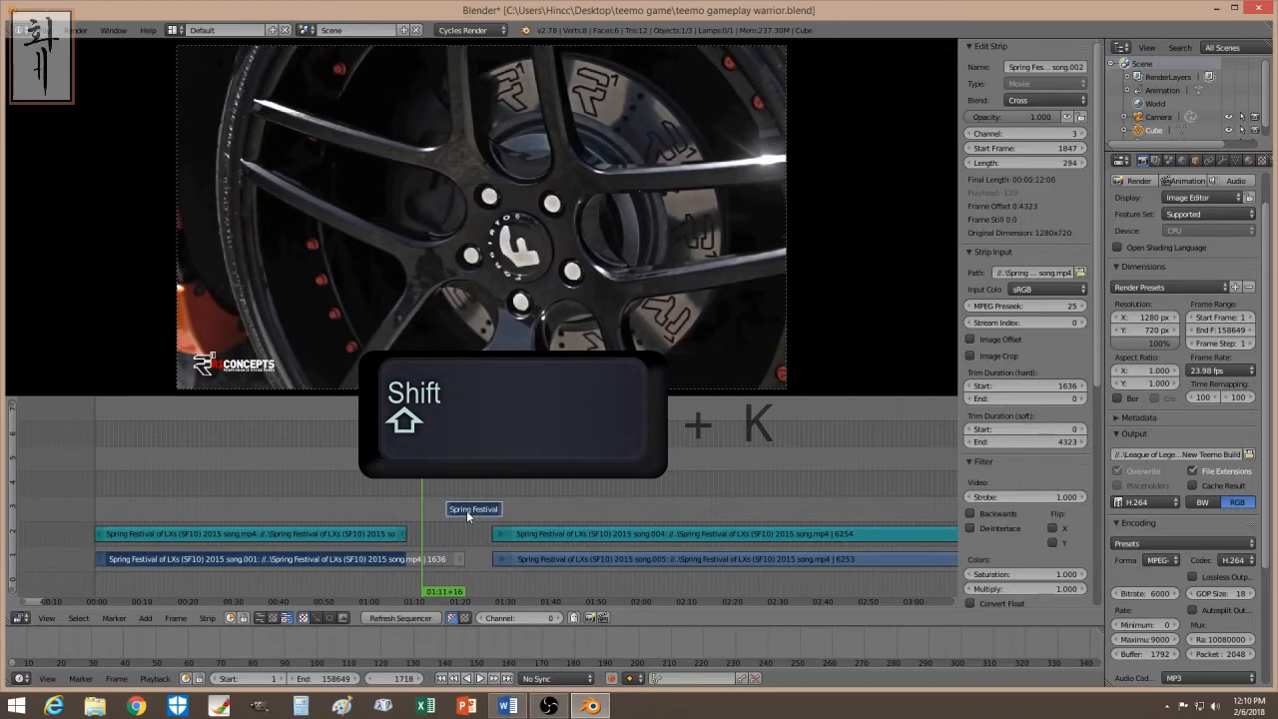
{"action": "left_click", "coordinate": [146, 618]}
{"action": "mouse_move", "coordinate": [178, 524]}
{"action": "left_click", "coordinate": [261, 377]}
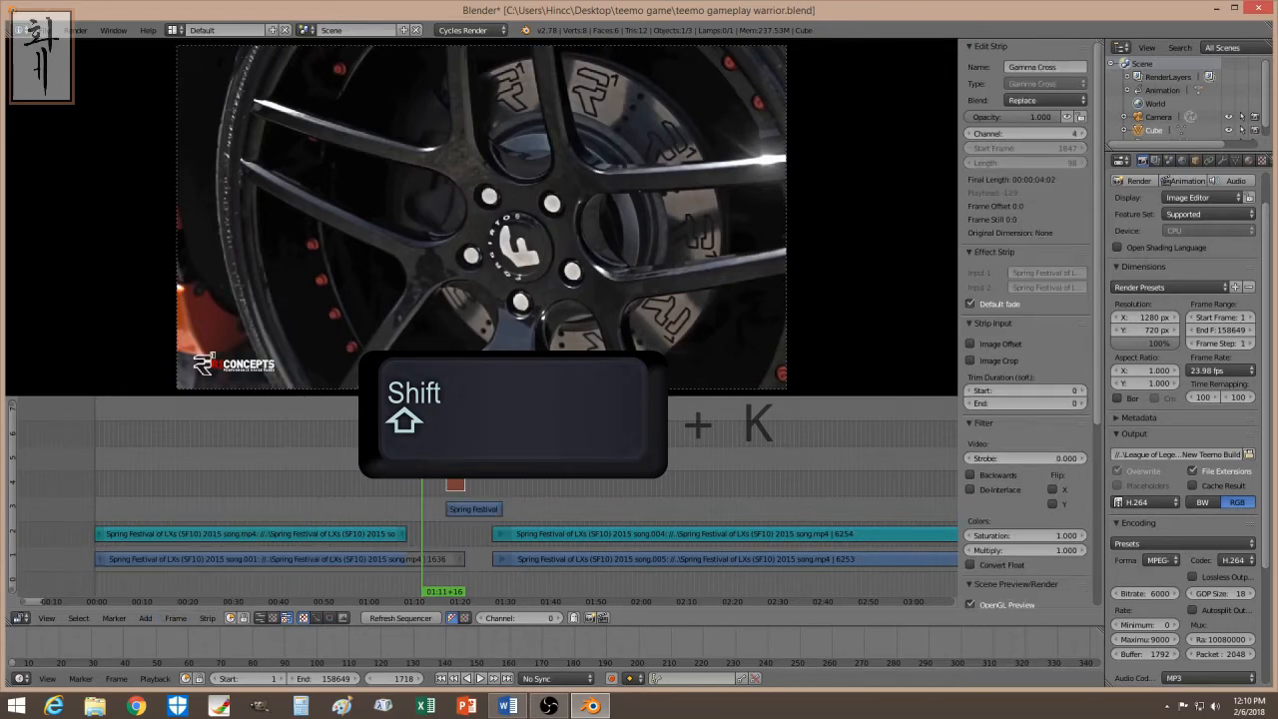
- Shorten the first video strip's end to frame 1881 and scrub through the transition, leaving the playhead at frame 1844
{"action": "left_click_drag", "start_coordinate": [423, 450], "coordinate": [464, 555]}
{"action": "right_click_drag", "start_coordinate": [464, 557], "coordinate": [449, 559]}
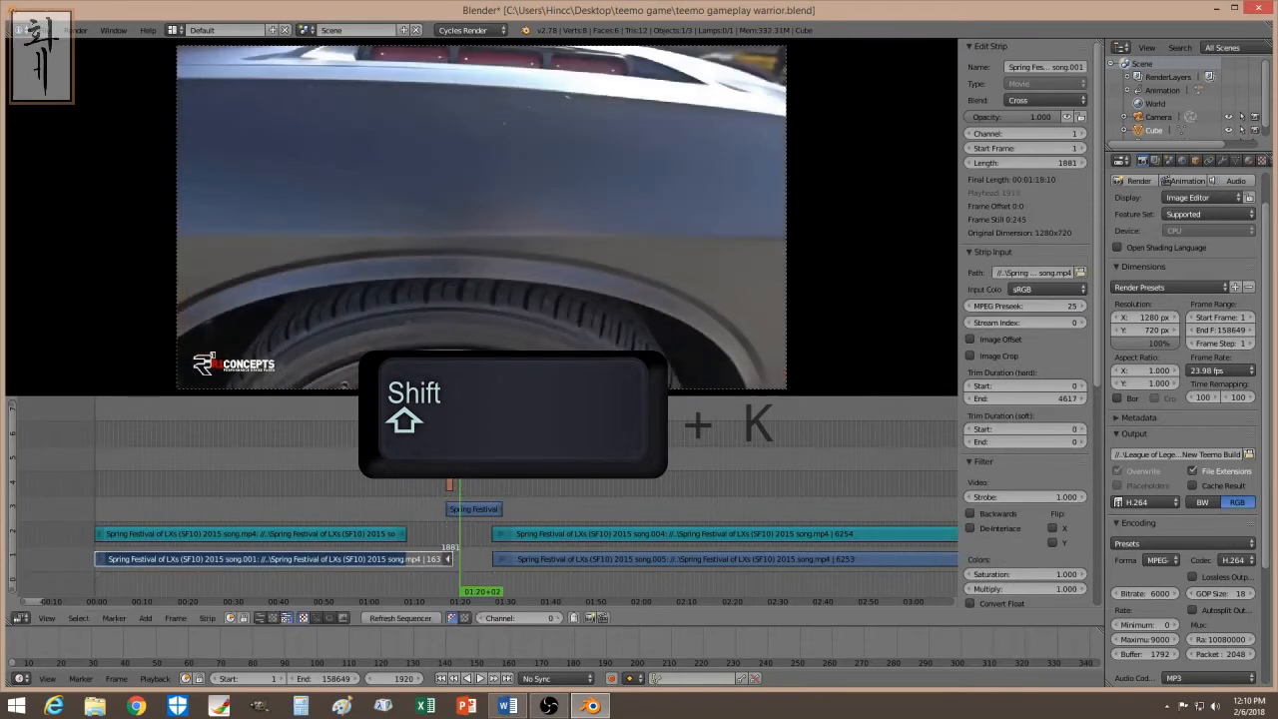
{"action": "left_click", "coordinate": [448, 559]}
{"action": "left_click_drag", "start_coordinate": [449, 559], "coordinate": [448, 559]}
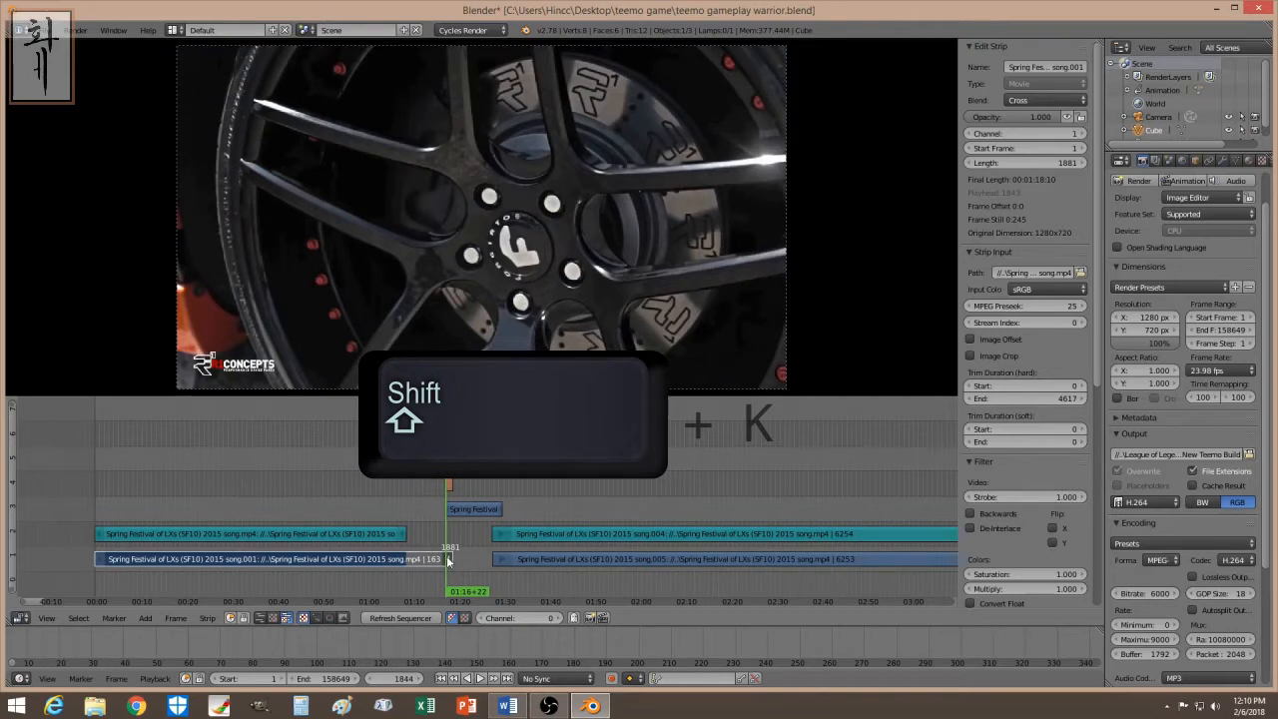
{"action": "right_click_drag", "start_coordinate": [447, 555], "coordinate": [447, 556]}
- Delete the Gamma Cross effect strip on channel 4
{"action": "right_click", "coordinate": [449, 485]}
{"action": "key", "text": "x"}
{"action": "left_click", "coordinate": [447, 483]}
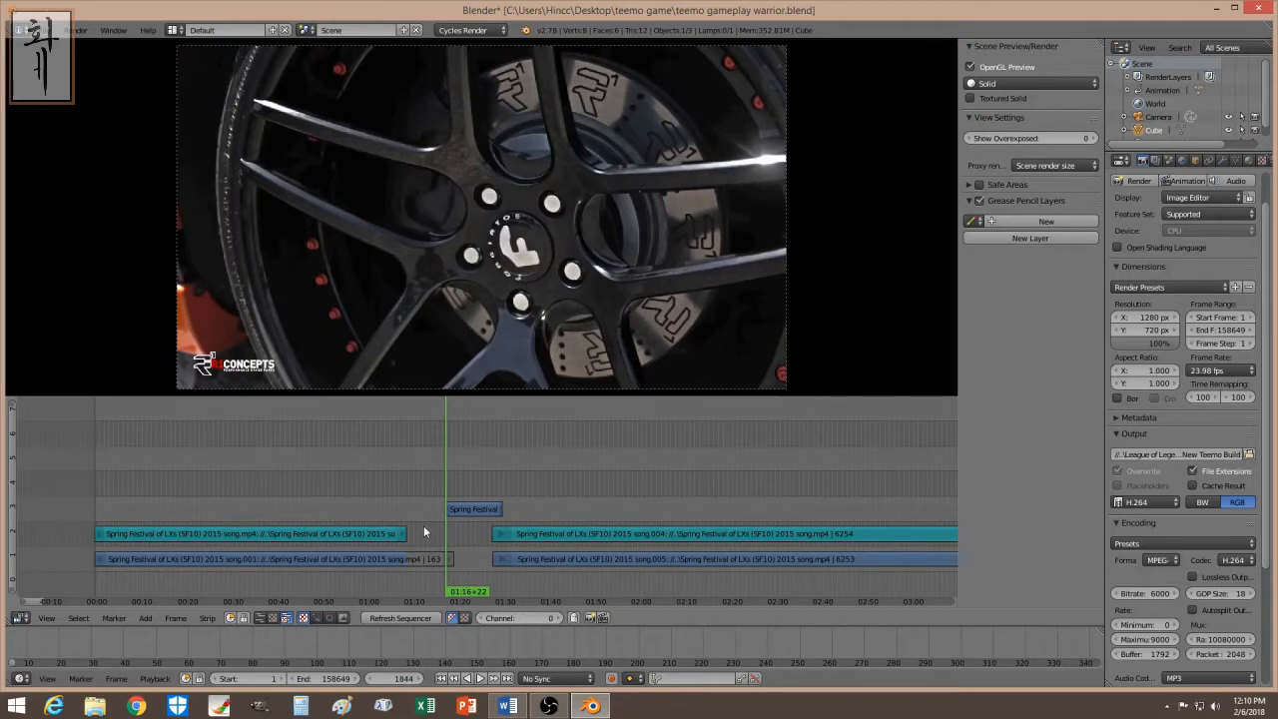
- Undo the Gamma Cross deletion and the preceding playhead moves back to frame 1865
{"action": "key", "text": "ctrl+z"}
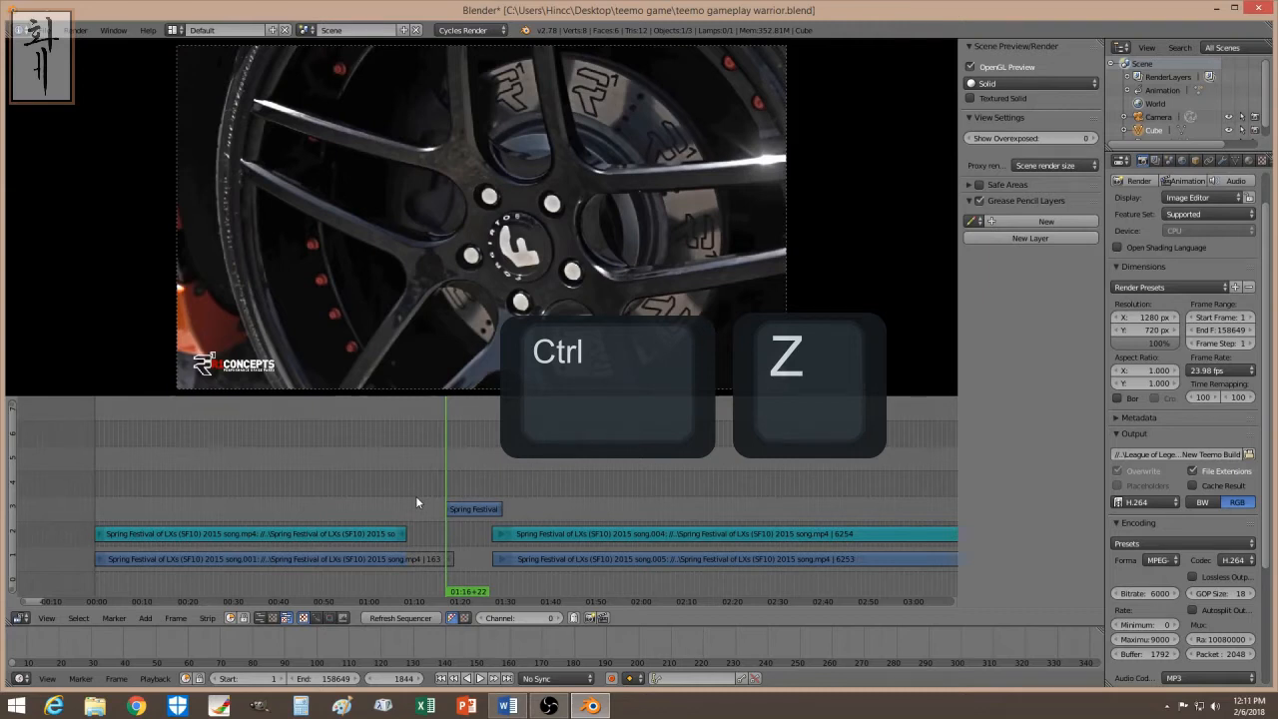
{"action": "key", "text": "ctrl+z"}
{"action": "key", "text": "ctrl+z"}
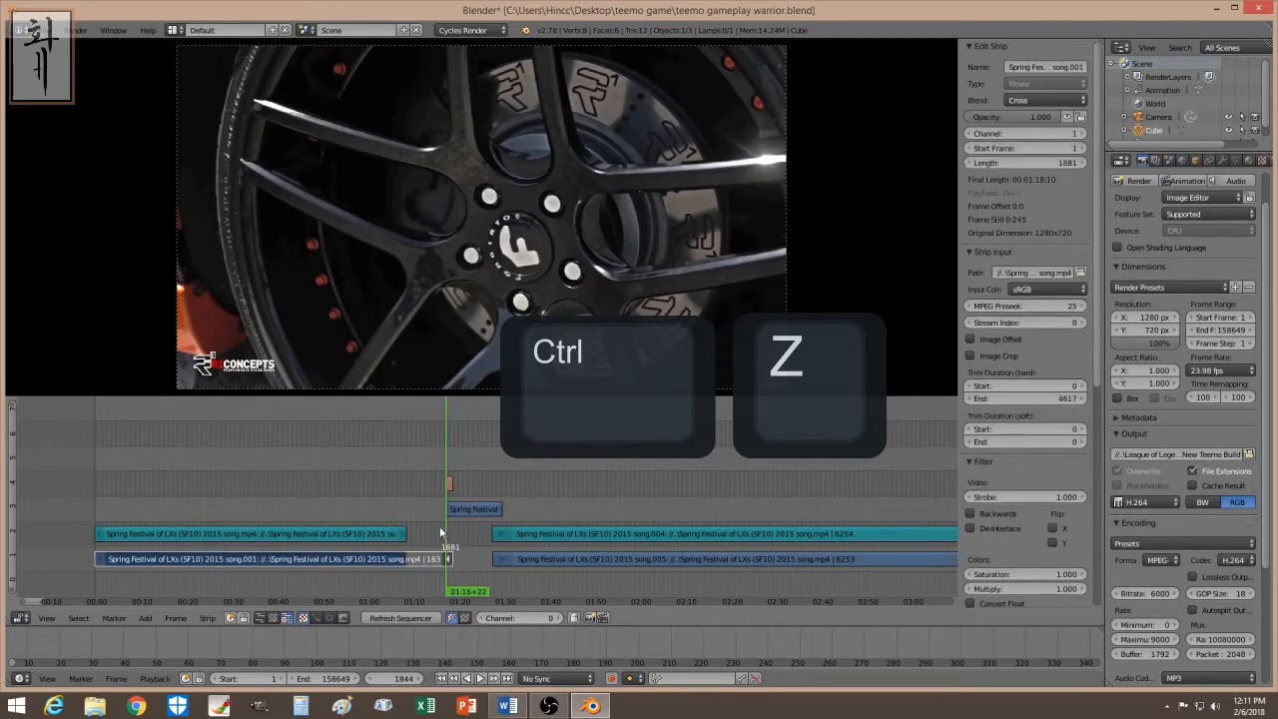
{"action": "key", "text": "ctrl+z"}
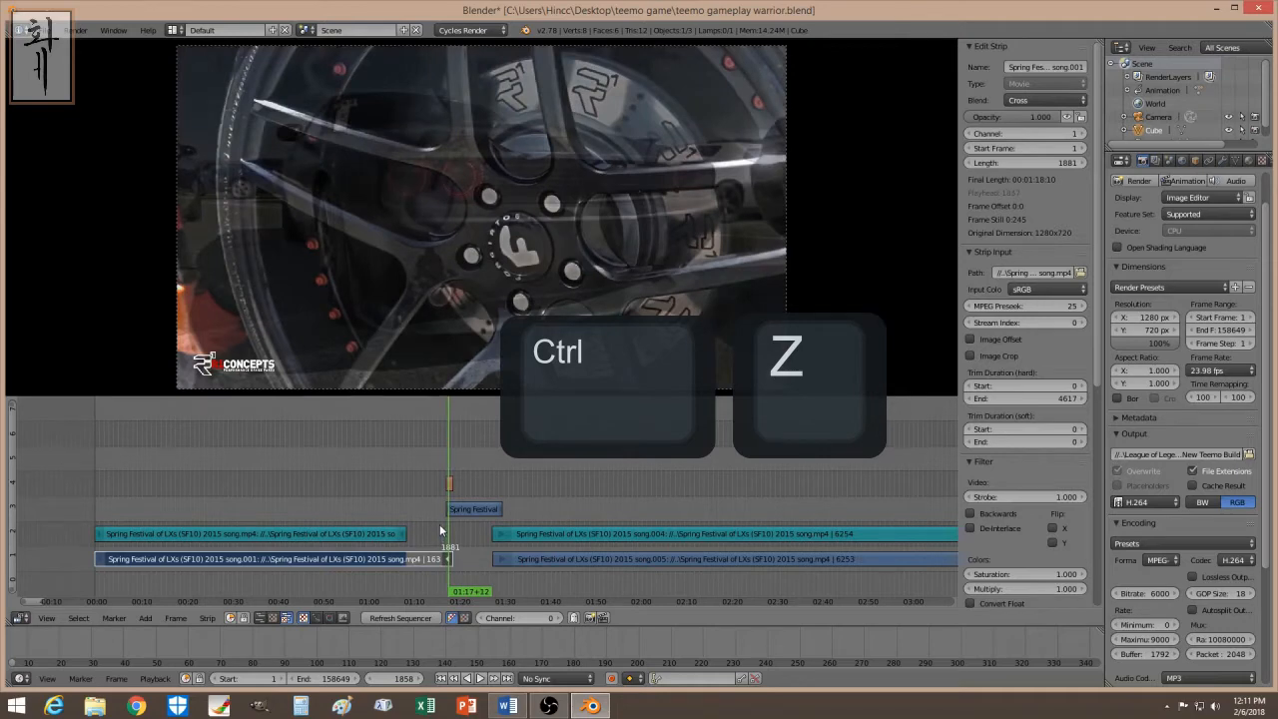
{"action": "key", "text": "ctrl+z"}
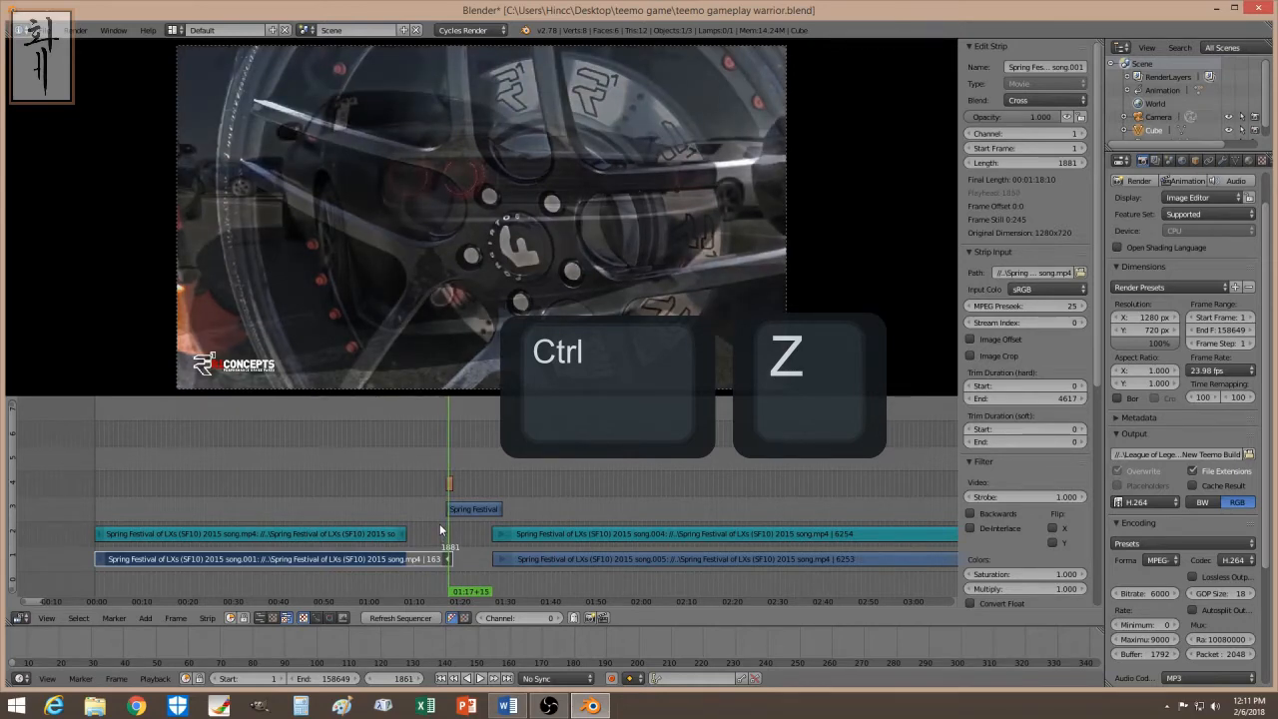
{"action": "key", "text": "ctrl+z"}
{"action": "key", "text": "ctrl+z"}
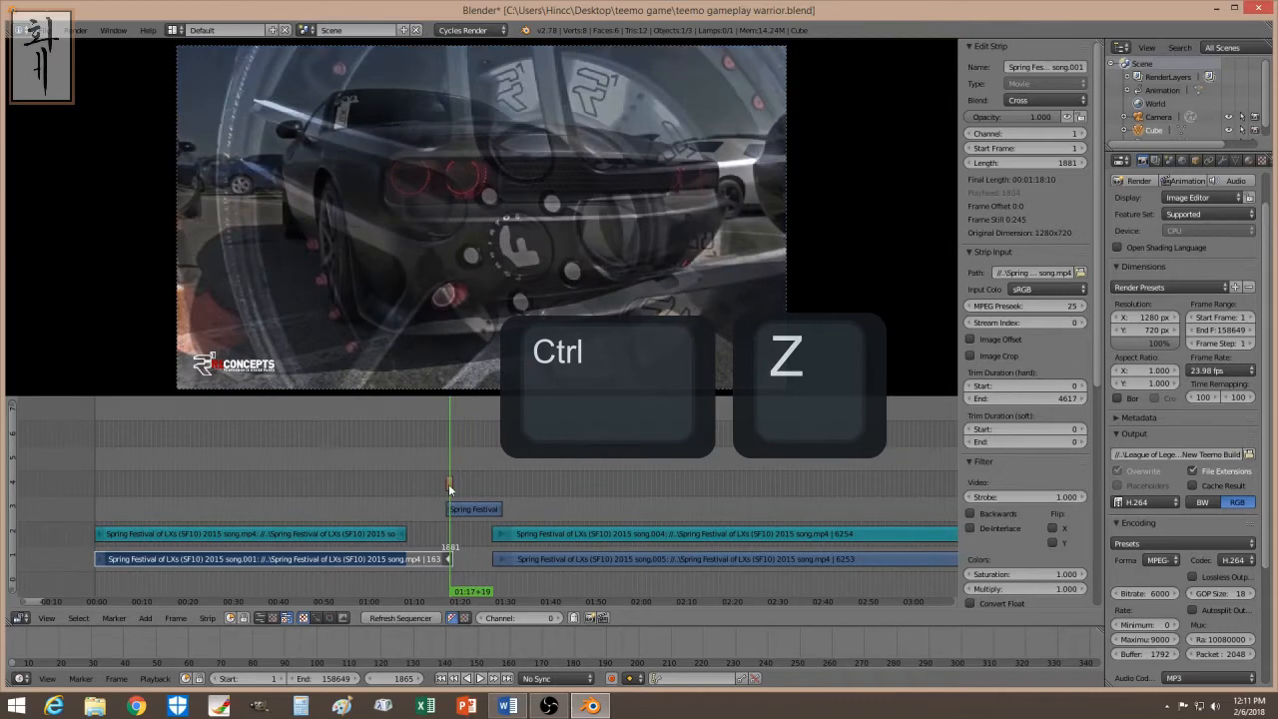
- Delete the restored Gamma Cross effect strip and undo that deletion
{"action": "right_click", "coordinate": [449, 486]}
{"action": "key", "text": "x"}
{"action": "left_click", "coordinate": [450, 486]}
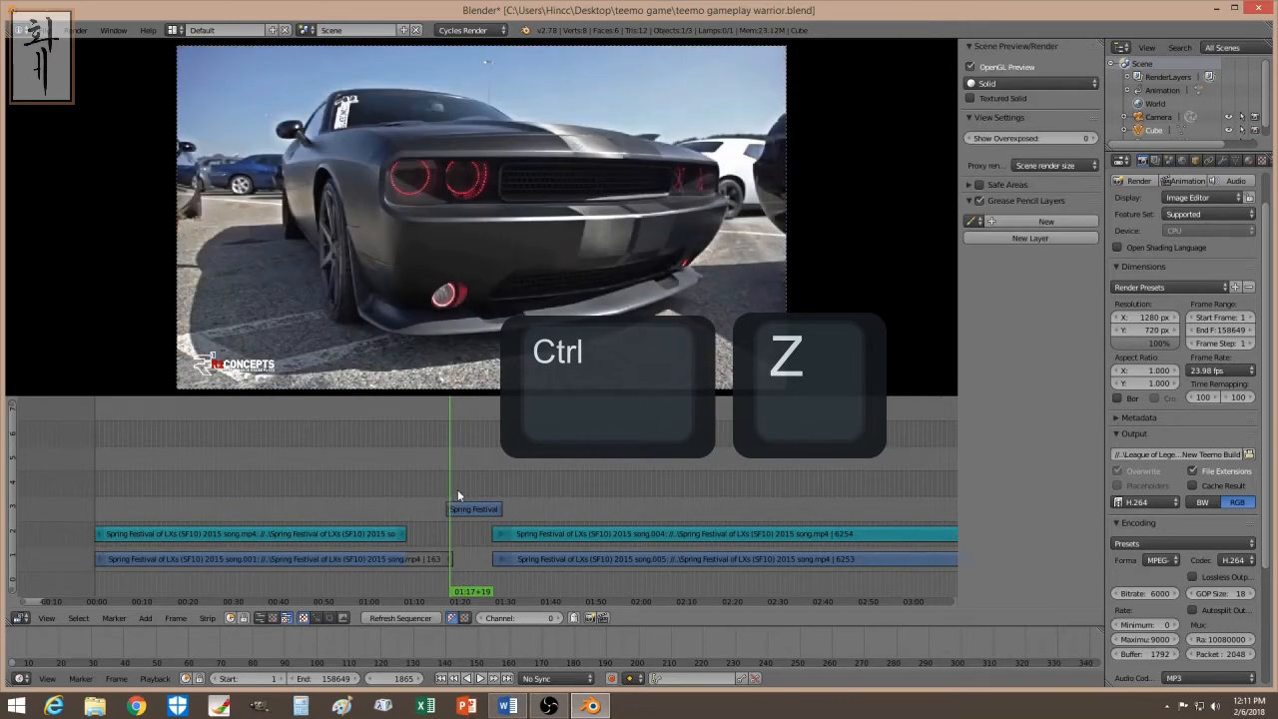
{"action": "key", "text": "ctrl+z"}
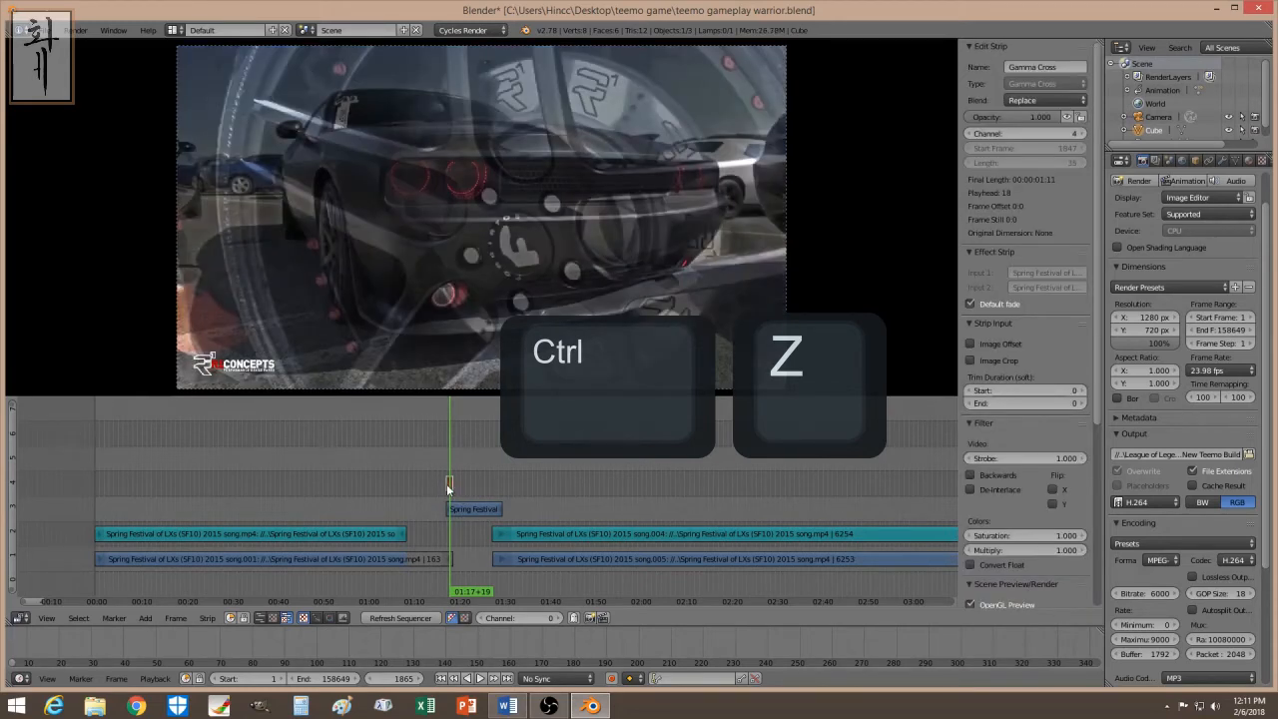
- Delete the Gamma Cross effect strip above the cut-off video piece for good
{"action": "key", "text": "x"}
{"action": "left_click", "coordinate": [422, 485]}
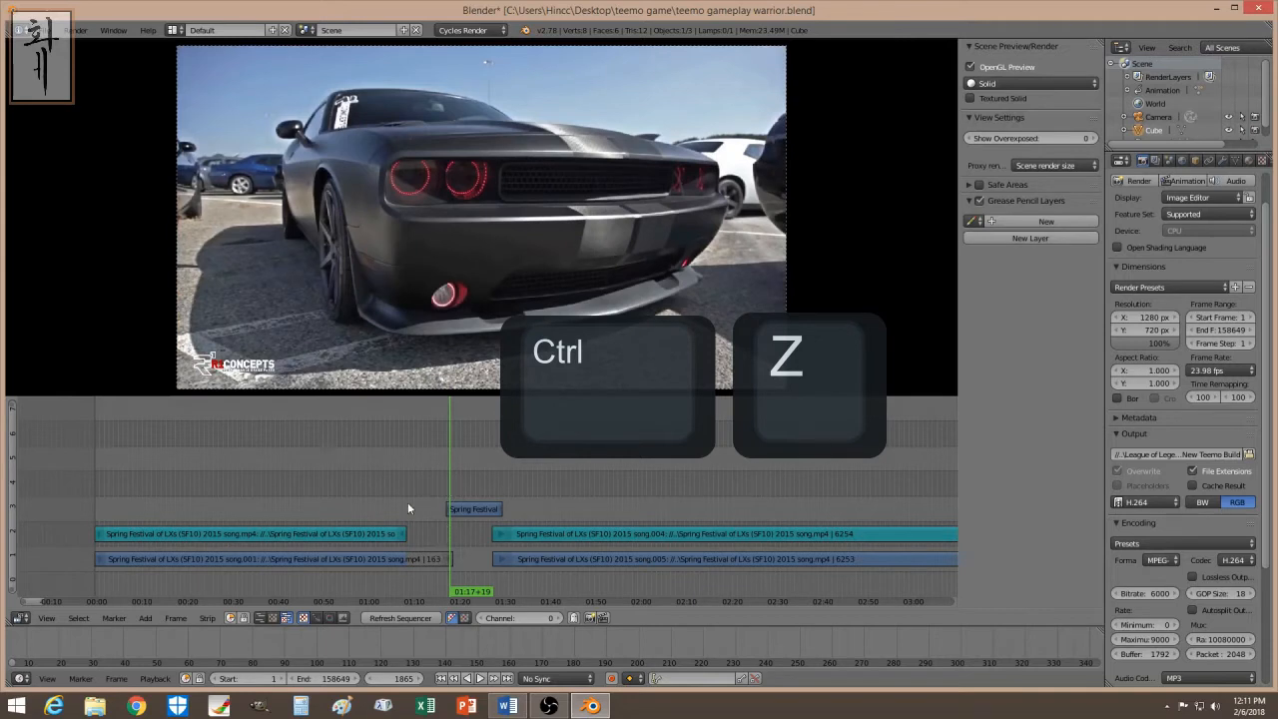
- Turn on waveform drawing for the first sound strip on channel 2
{"action": "left_click_drag", "start_coordinate": [407, 501], "coordinate": [410, 489]}
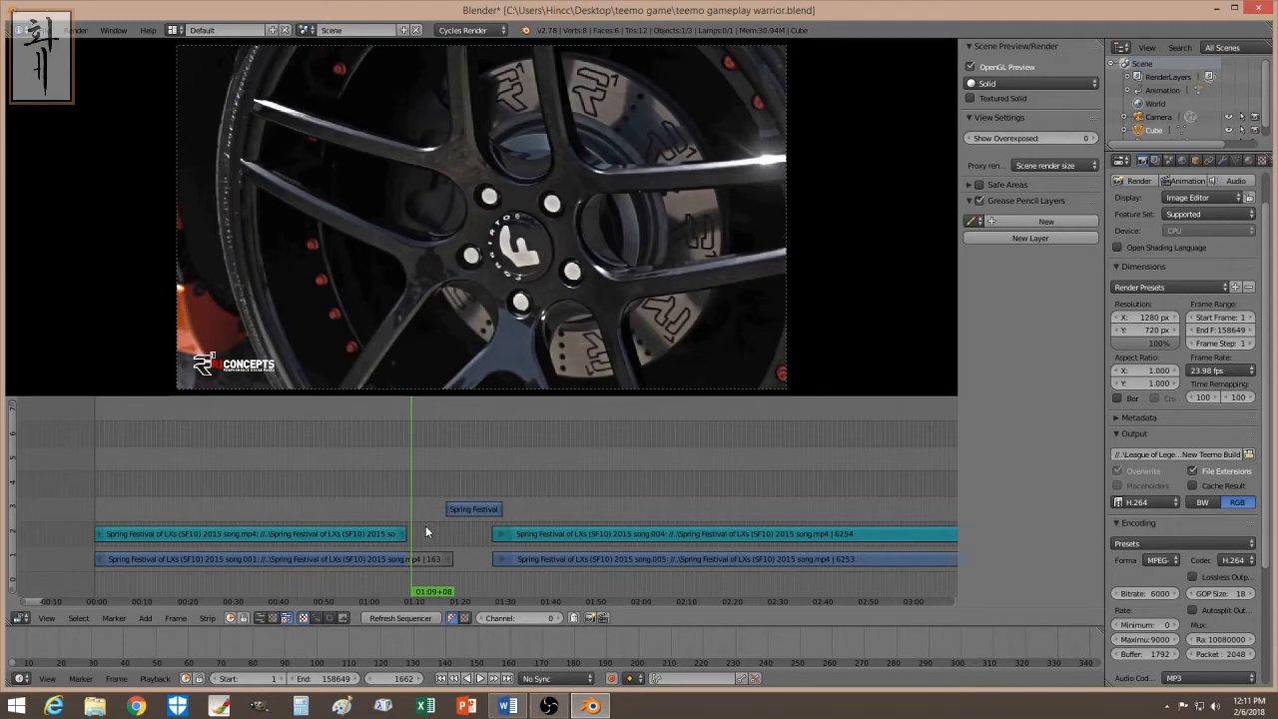
{"action": "left_click", "coordinate": [384, 535]}
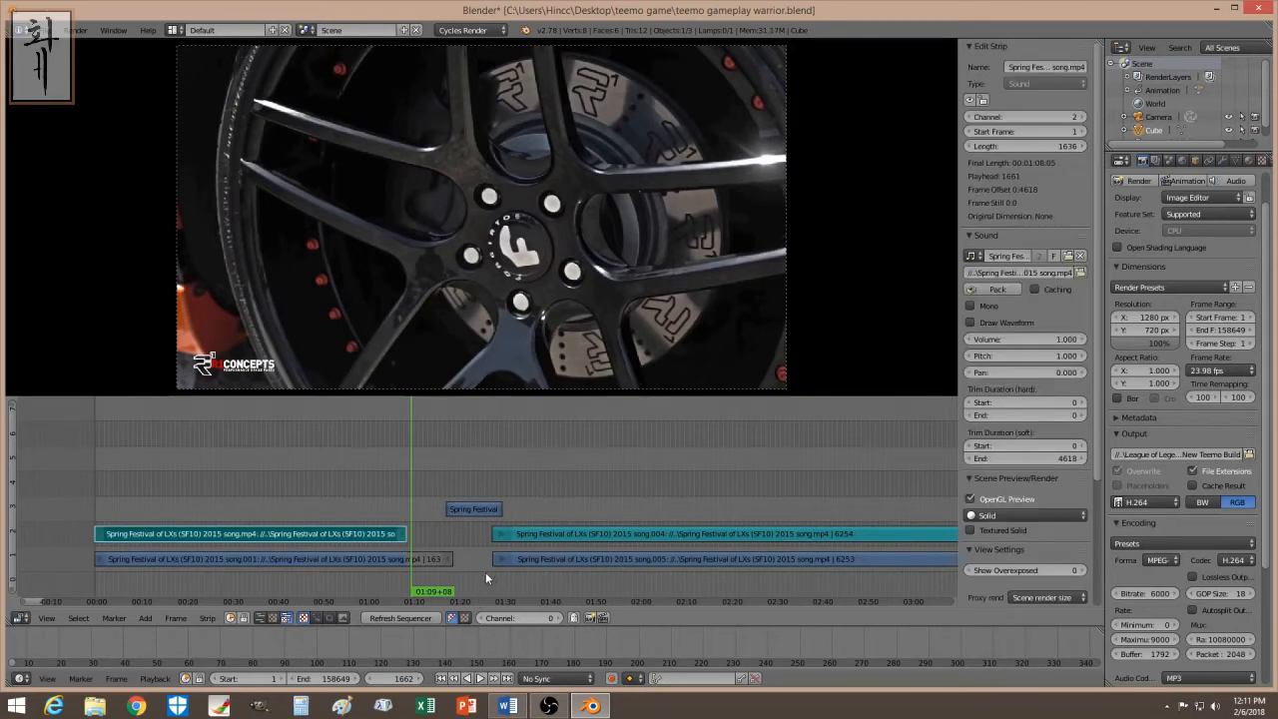
{"action": "left_click", "coordinate": [993, 327]}
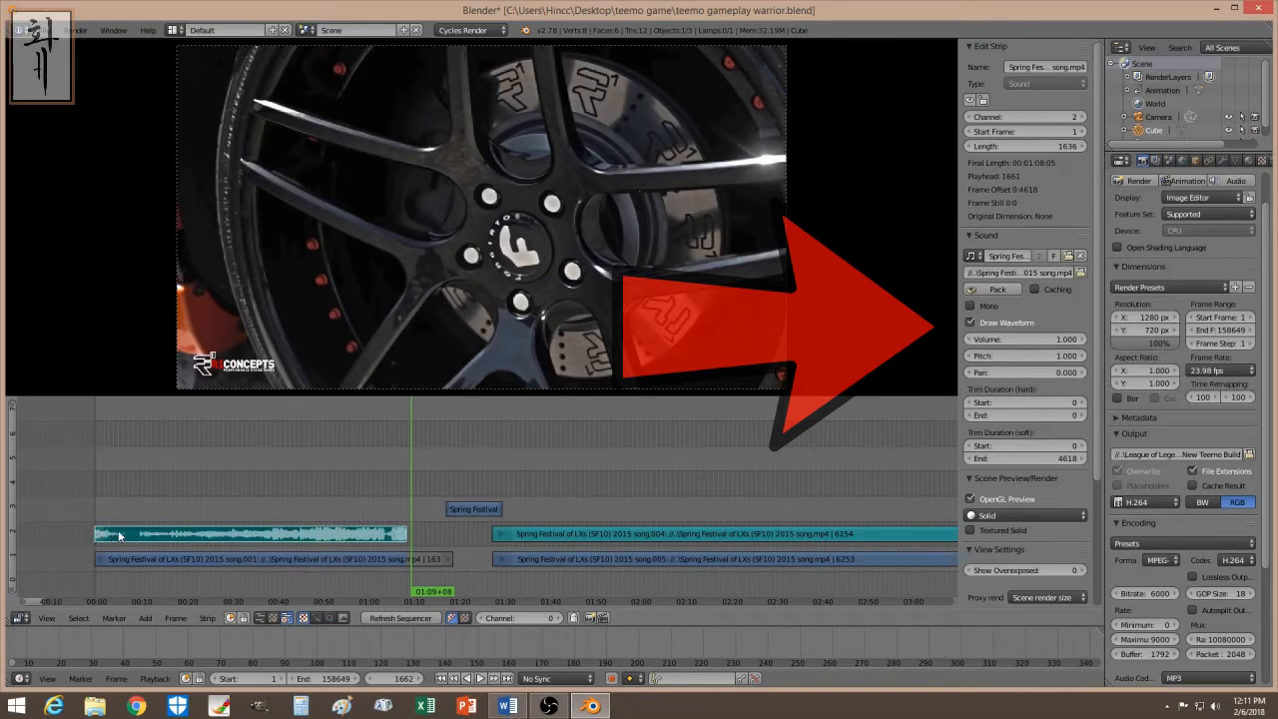
{"action": "scroll", "coordinate": [344, 535], "scroll_direction": "up", "scroll_amount": 2}
{"action": "scroll", "coordinate": [354, 543], "scroll_direction": "down", "scroll_amount": 2}
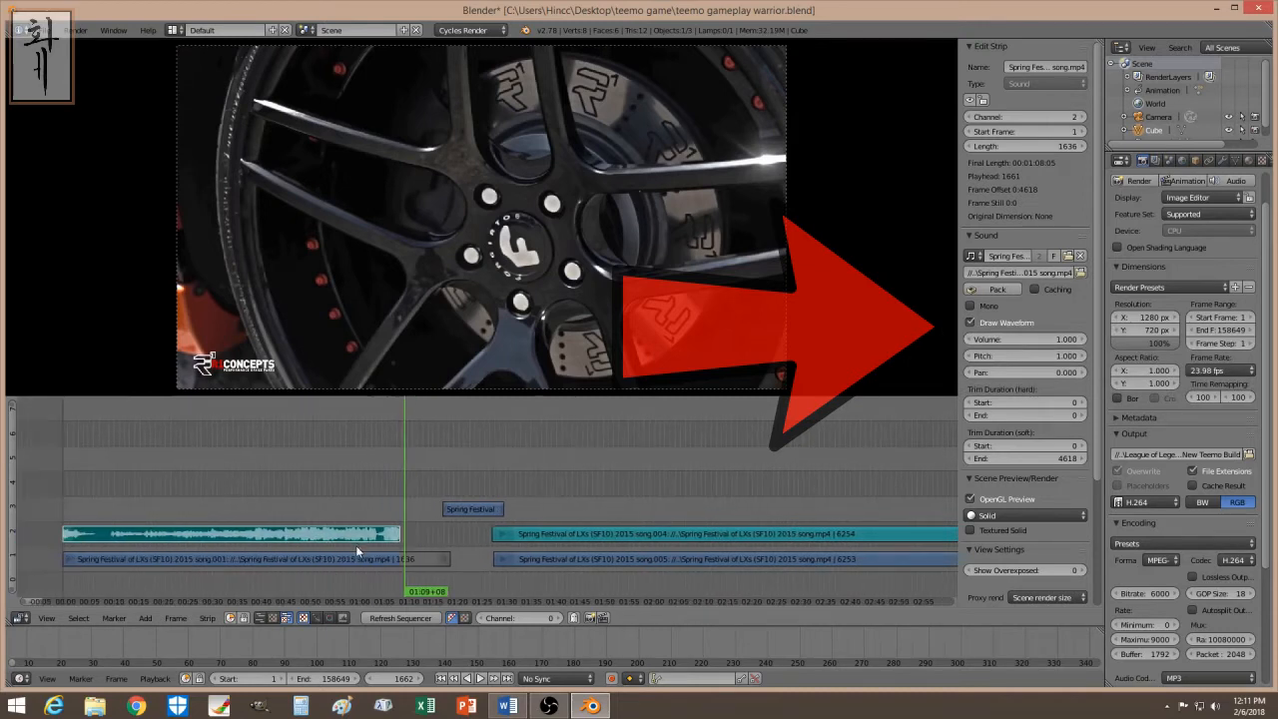
{"action": "scroll", "coordinate": [355, 545], "scroll_direction": "up", "scroll_amount": 2}
{"action": "scroll", "coordinate": [356, 545], "scroll_direction": "down", "scroll_amount": 2}
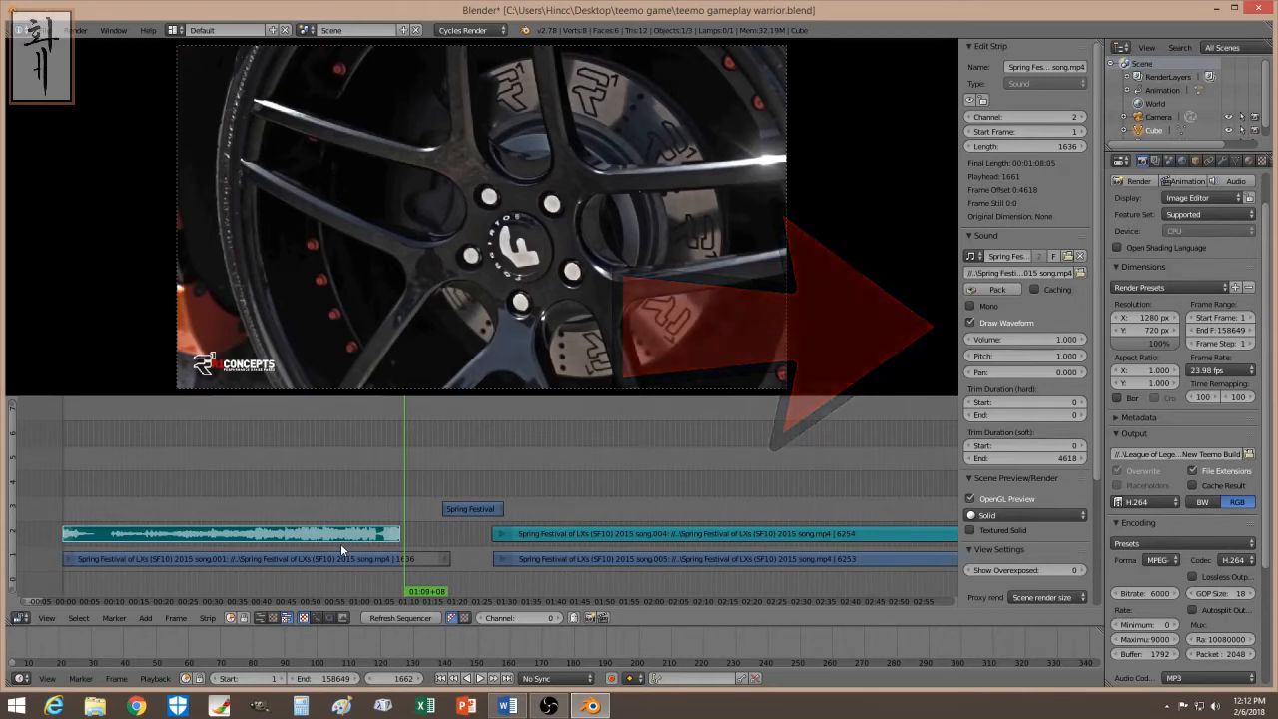
- Play the video from frame 1511 and scrub between frames 298 and 663 to compare the picture with the drawn waveform
{"action": "left_click", "coordinate": [374, 485]}
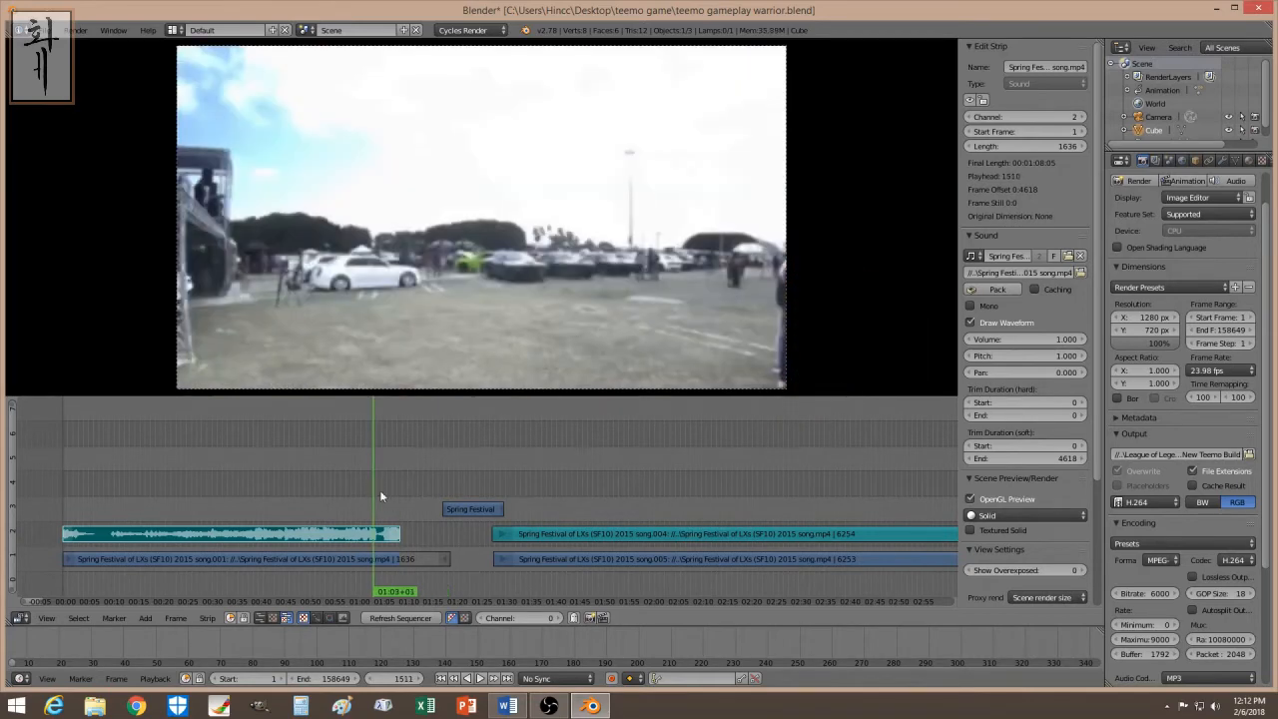
{"action": "left_click", "coordinate": [480, 678]}
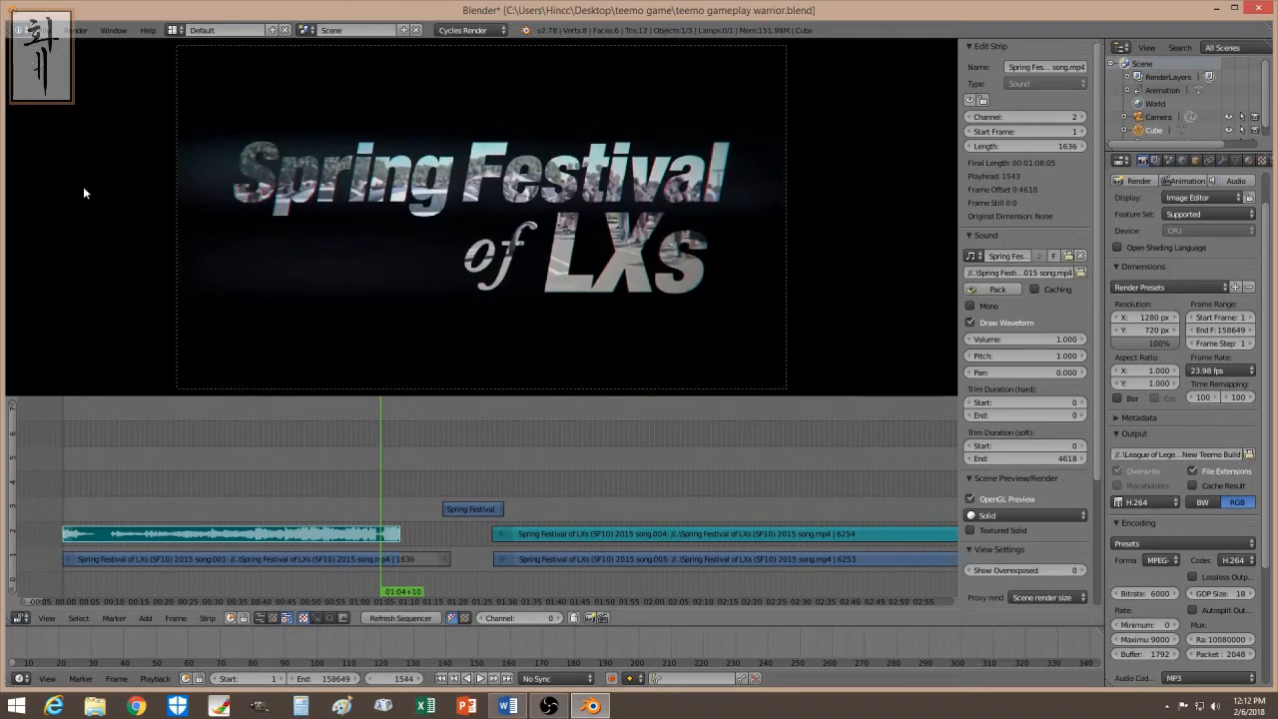
{"action": "left_click", "coordinate": [184, 489]}
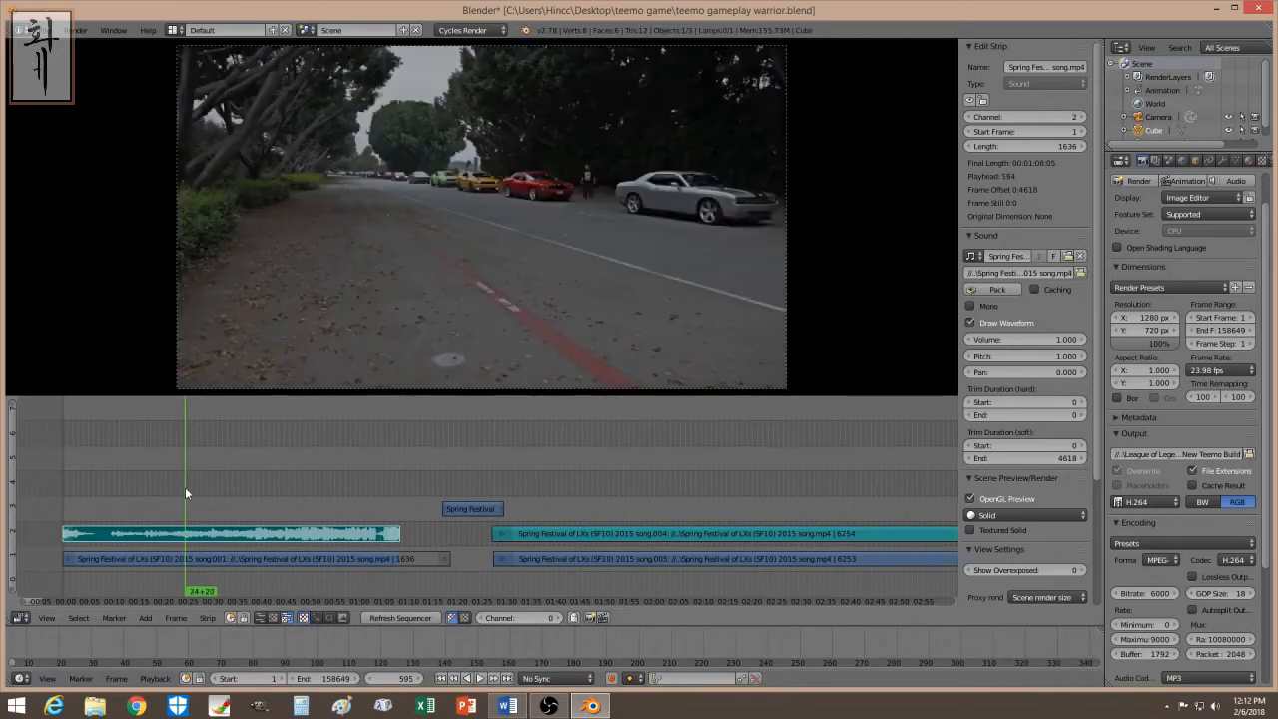
{"action": "left_click", "coordinate": [124, 483]}
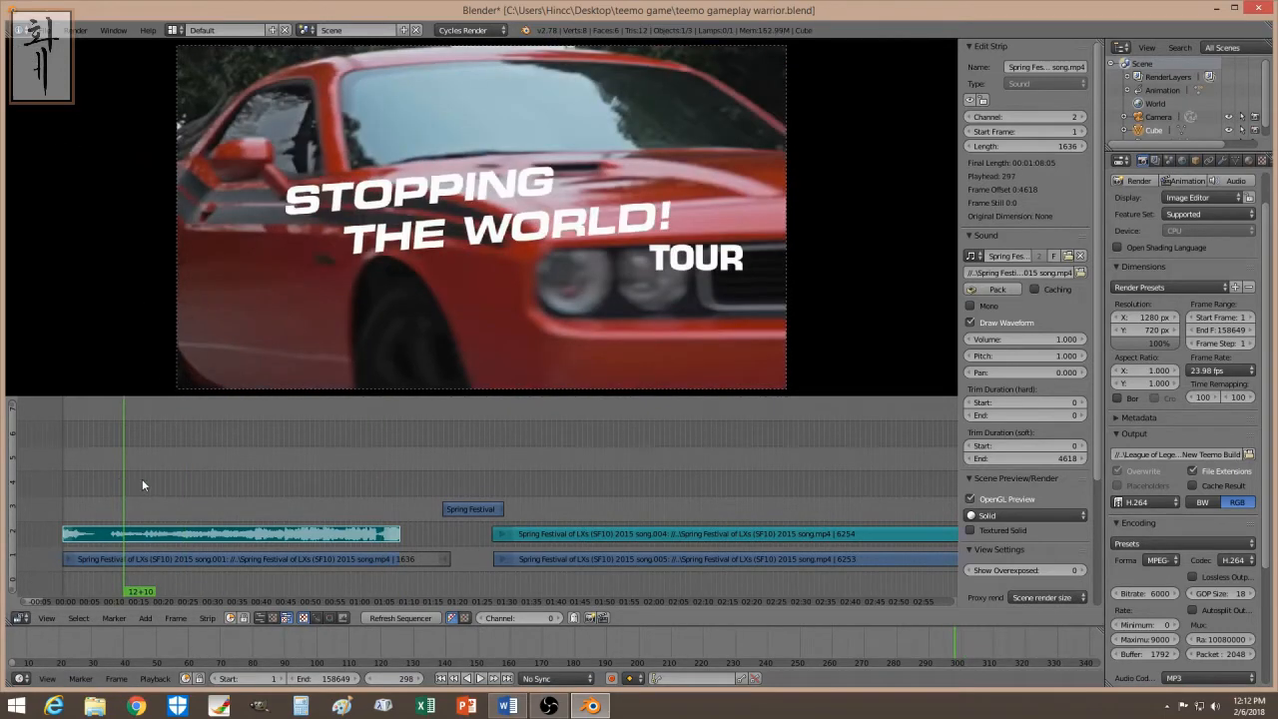
{"action": "left_click", "coordinate": [142, 485]}
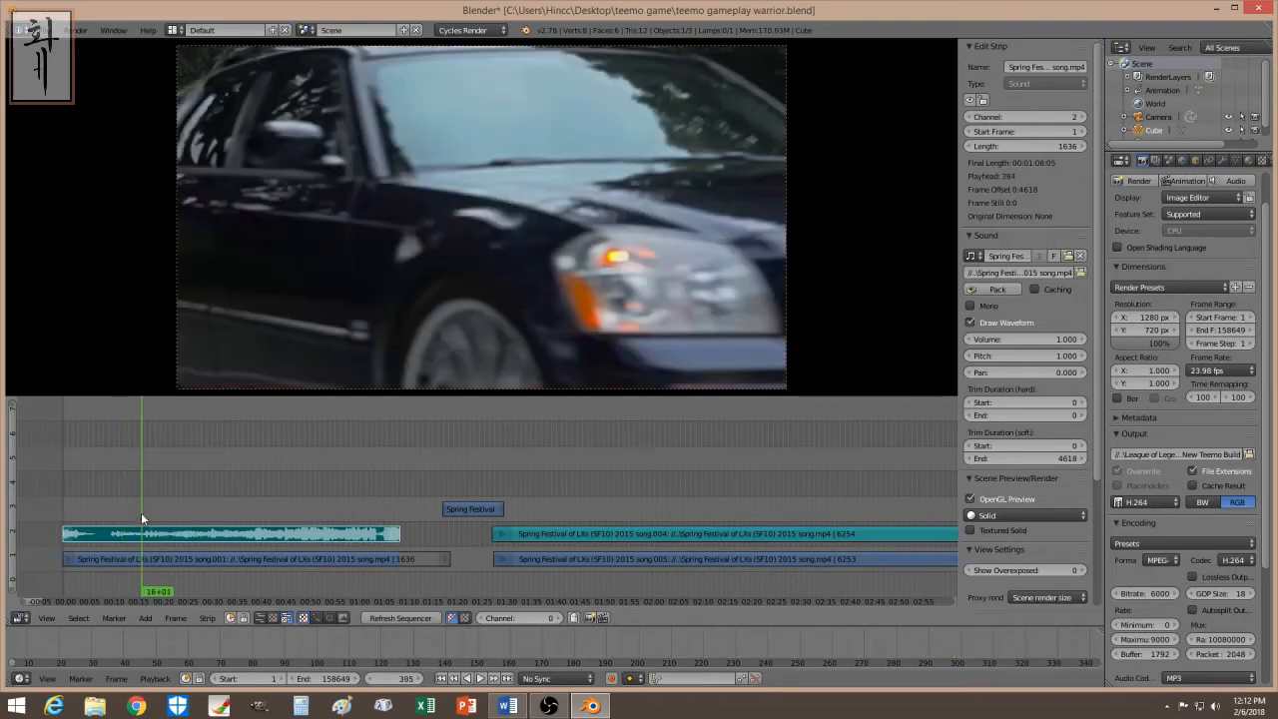
{"action": "left_click_drag", "start_coordinate": [143, 496], "coordinate": [197, 487]}
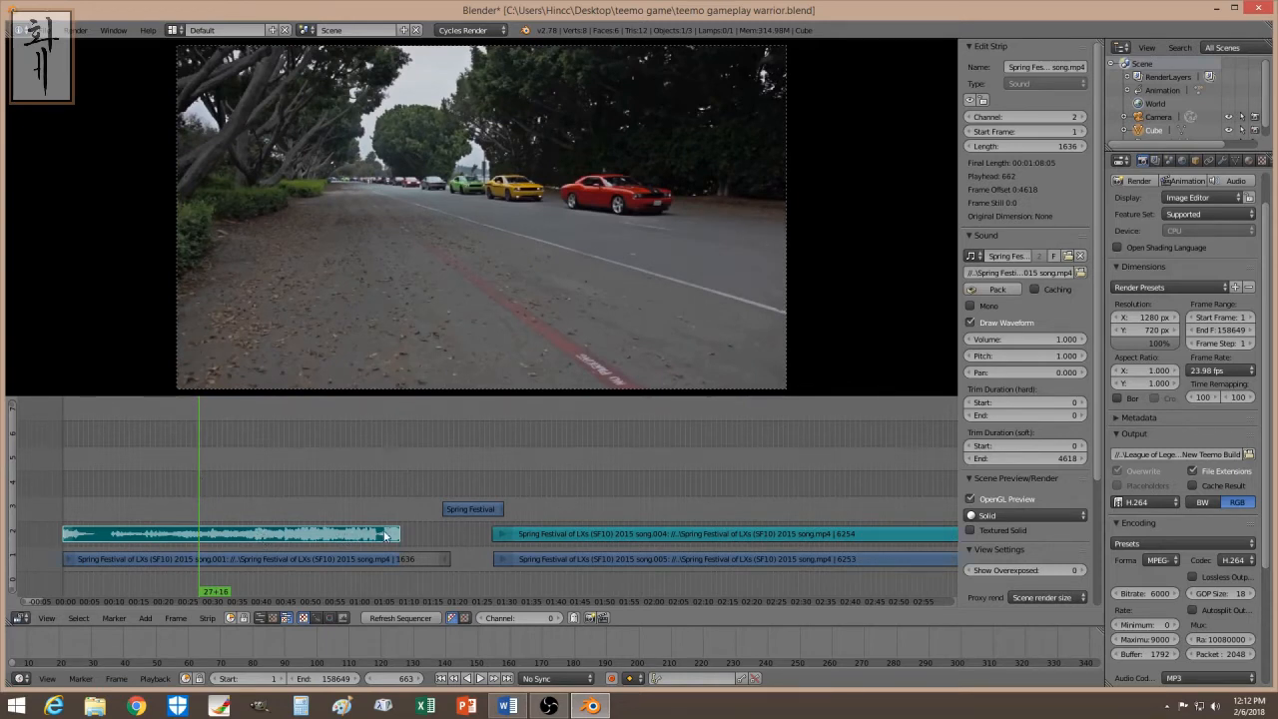
- Scrub from frame 932 back to around frames 708–776 to compare the scene change with the sound waveform
{"action": "left_click", "coordinate": [254, 483]}
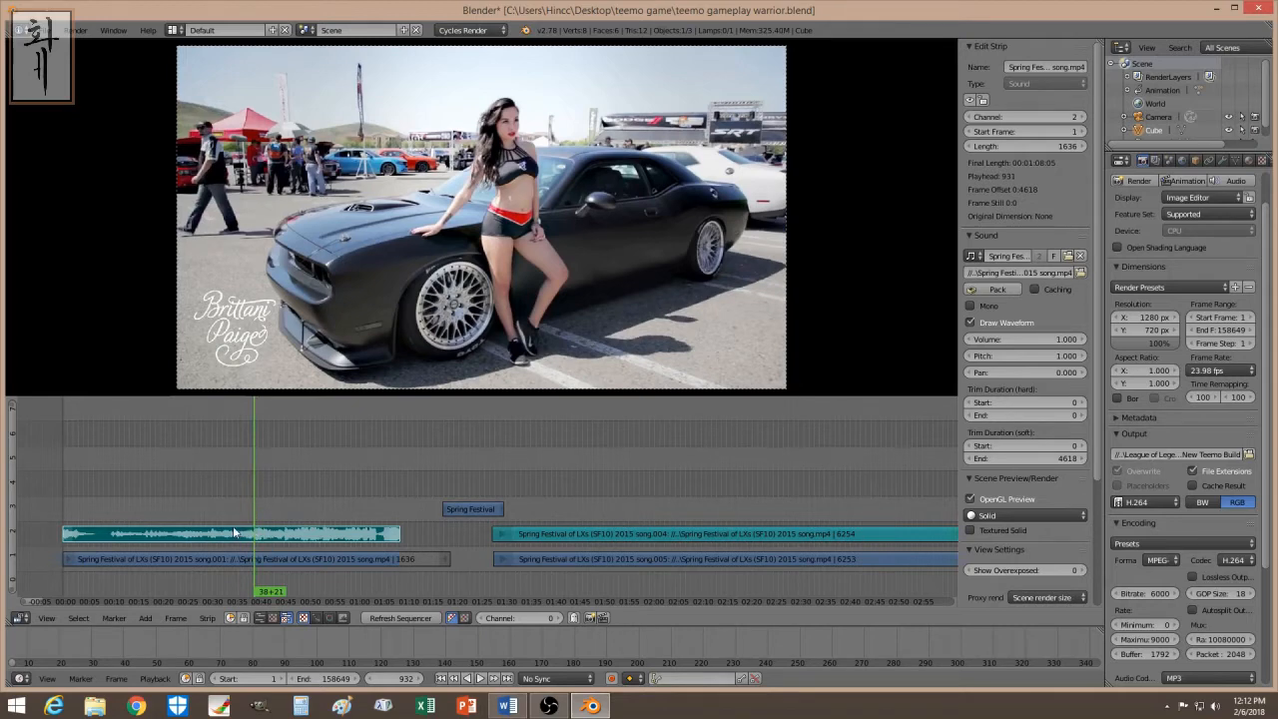
{"action": "left_click", "coordinate": [208, 493]}
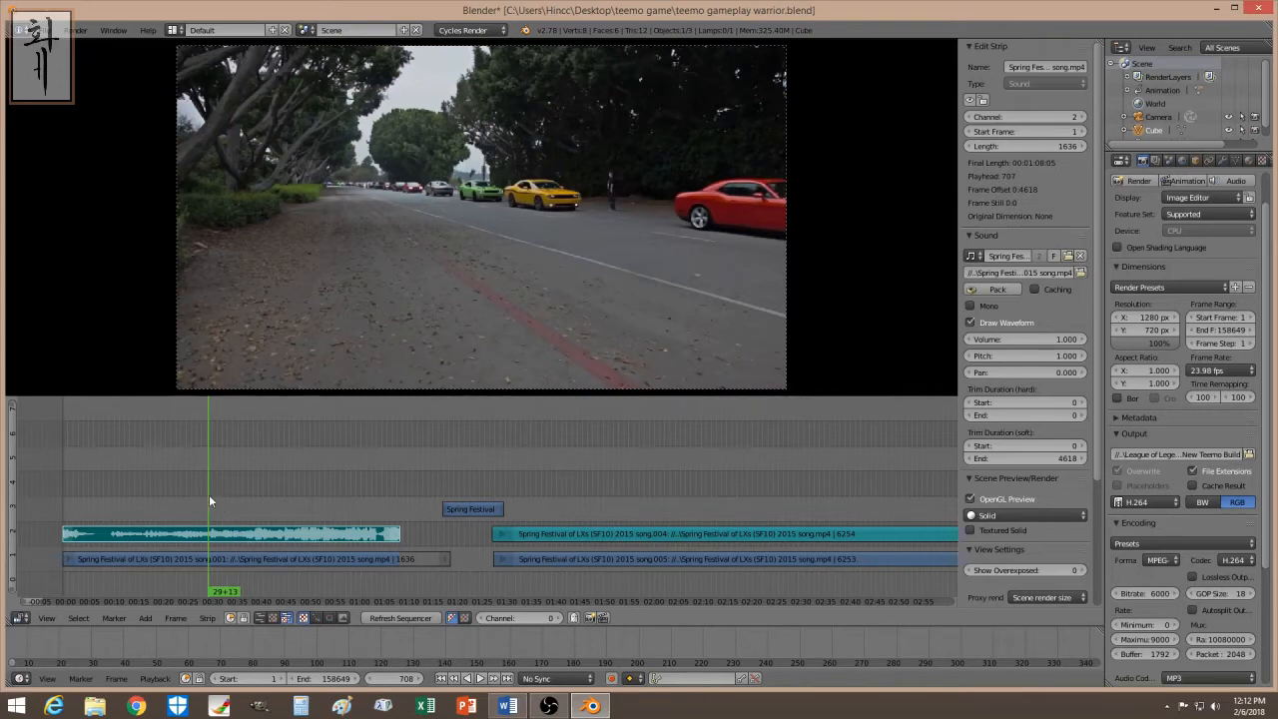
{"action": "left_click", "coordinate": [210, 501]}
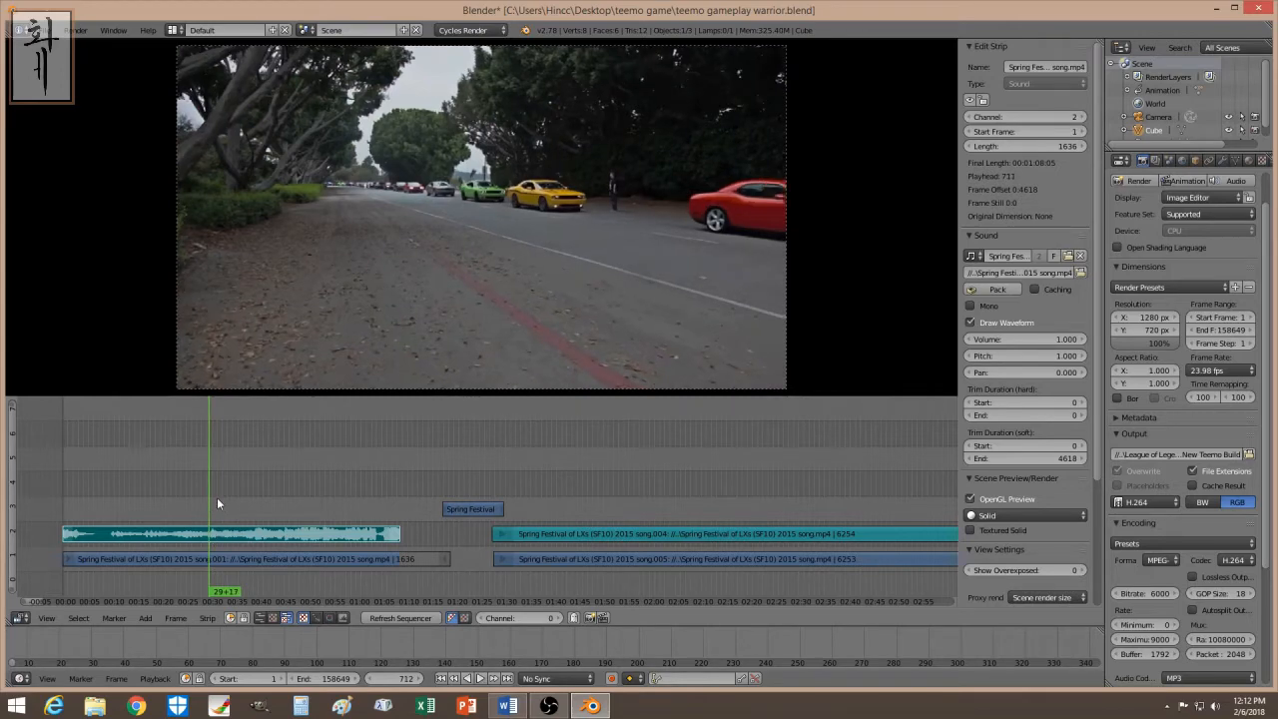
{"action": "left_click", "coordinate": [217, 539]}
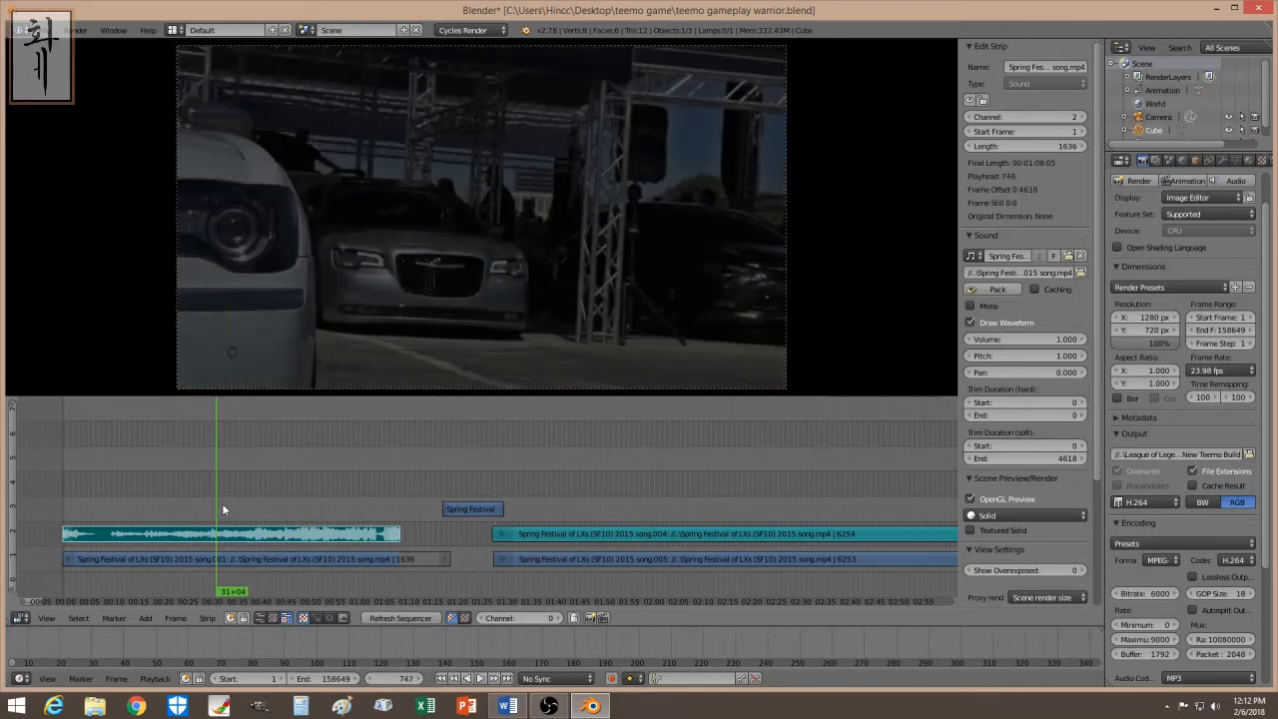
{"action": "left_click", "coordinate": [222, 503]}
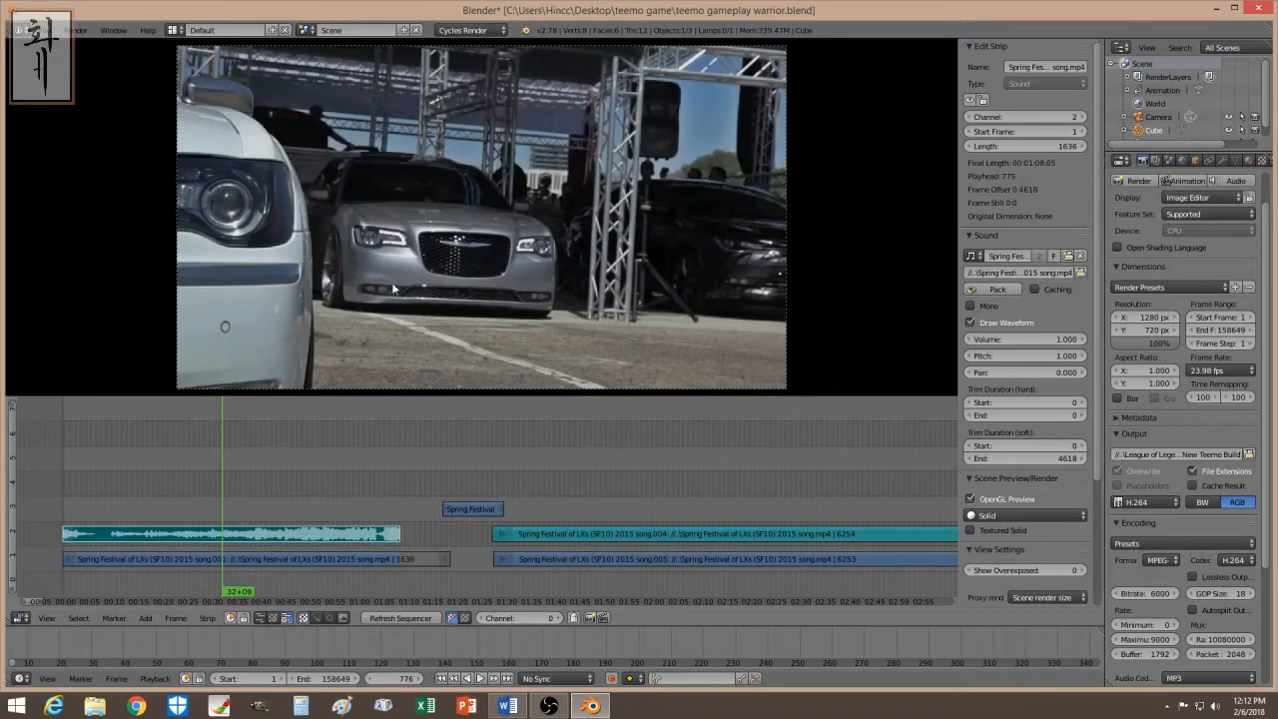
{"action": "left_click", "coordinate": [210, 504]}
- Examine the waveform's loud peaks around frames 1537–1566 and its quiet stretch around frames 149–217
{"action": "left_click", "coordinate": [379, 489]}
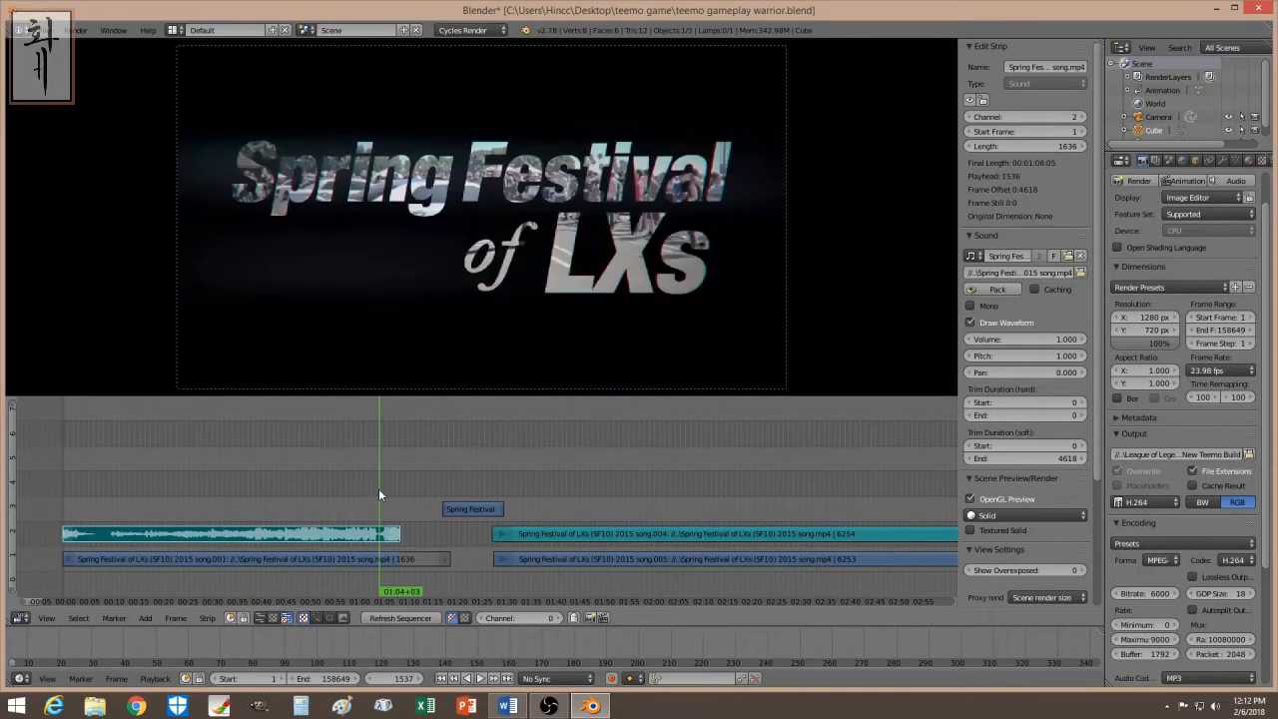
{"action": "left_click", "coordinate": [385, 488]}
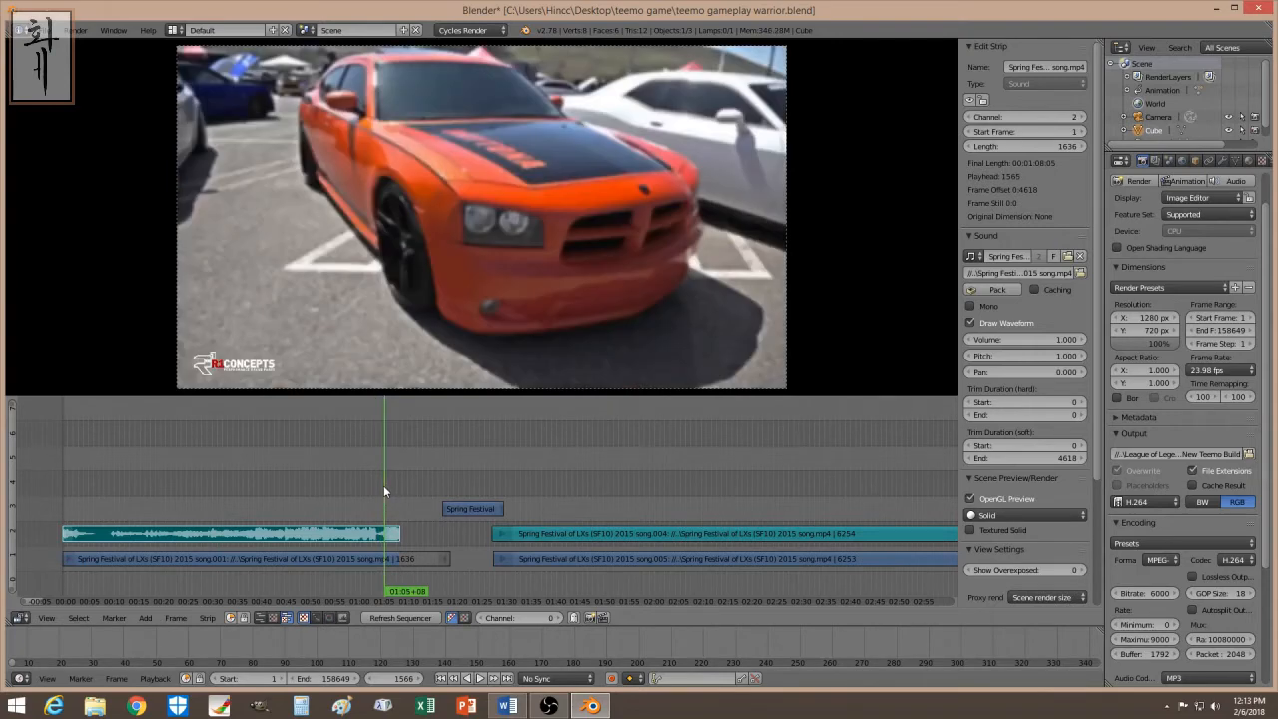
{"action": "left_click", "coordinate": [378, 483]}
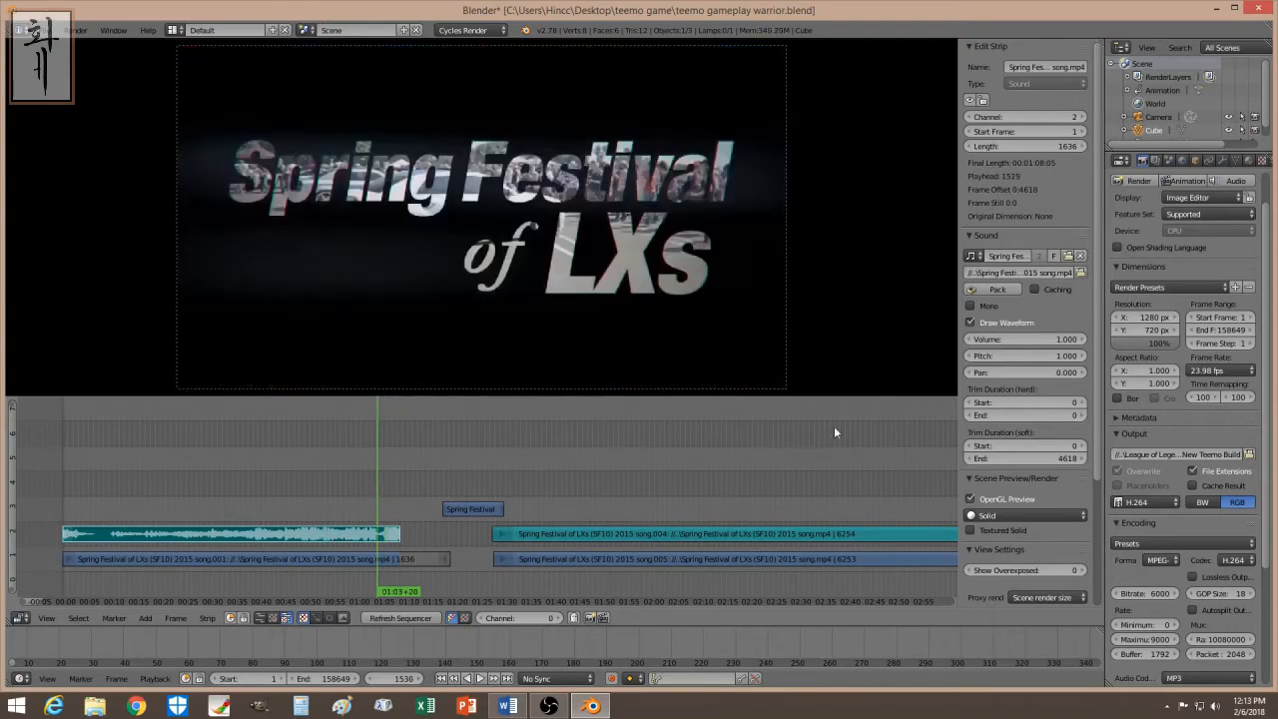
{"action": "left_click", "coordinate": [108, 481]}
{"action": "left_click", "coordinate": [92, 485]}
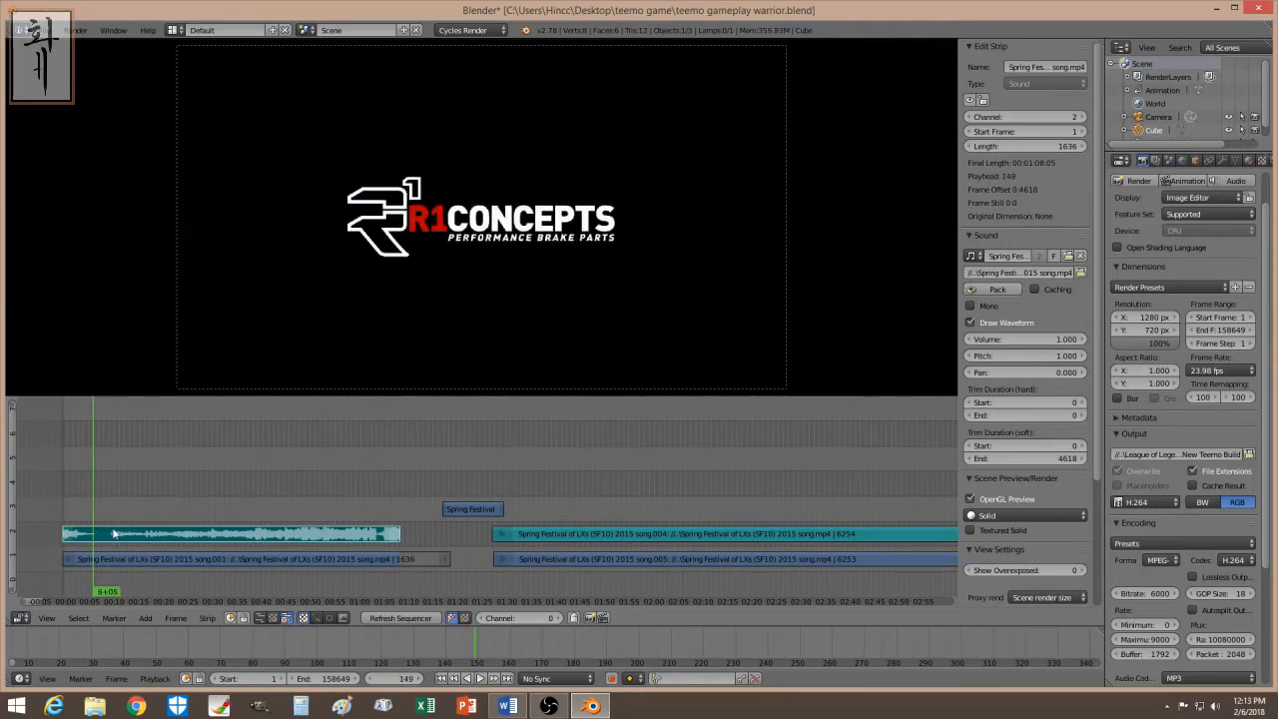
{"action": "left_click", "coordinate": [108, 486]}
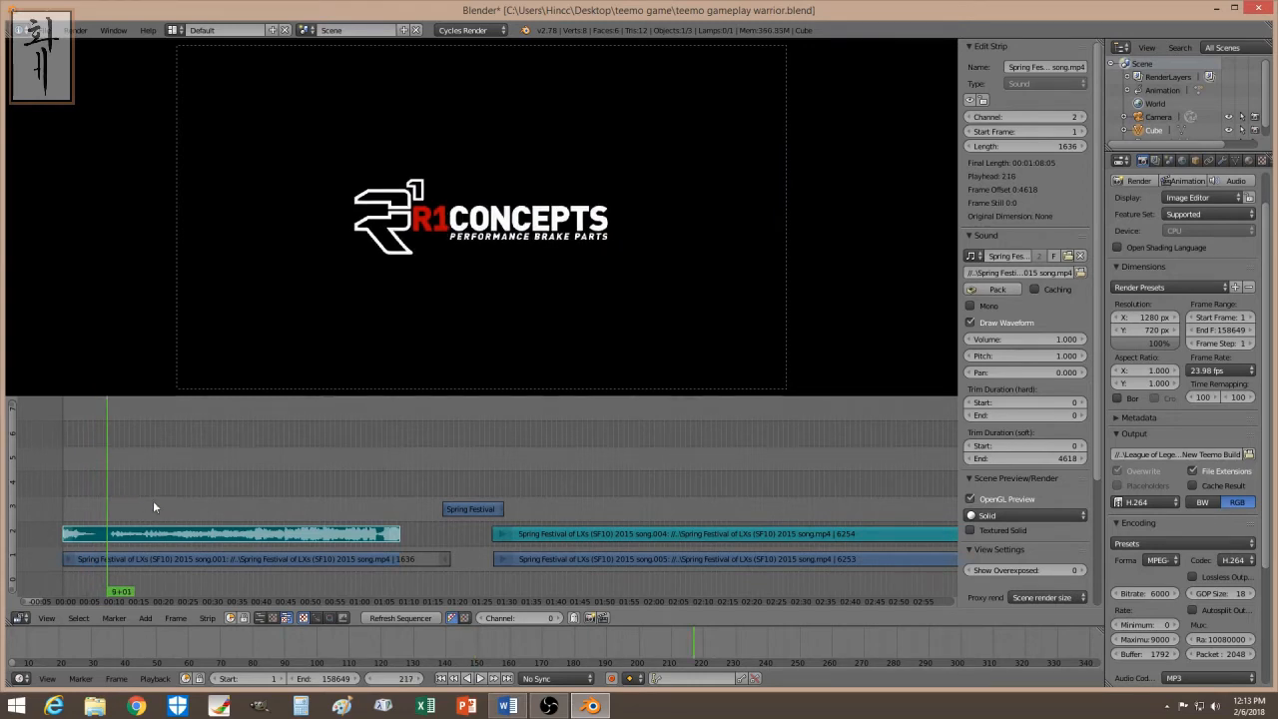
- Delete the first sound strip on channel 2 and play the remaining video across the scene change near frame 747
{"action": "key", "text": "x"}
{"action": "left_click", "coordinate": [236, 532]}
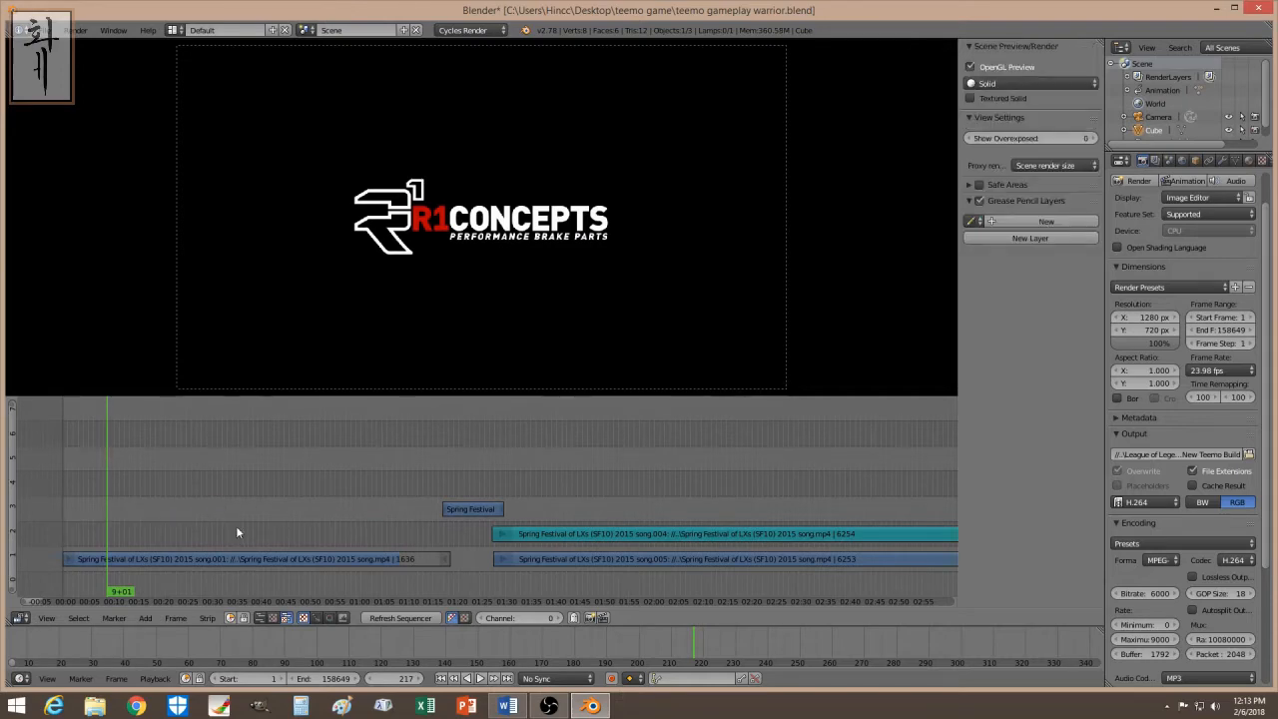
{"action": "left_click", "coordinate": [480, 678]}
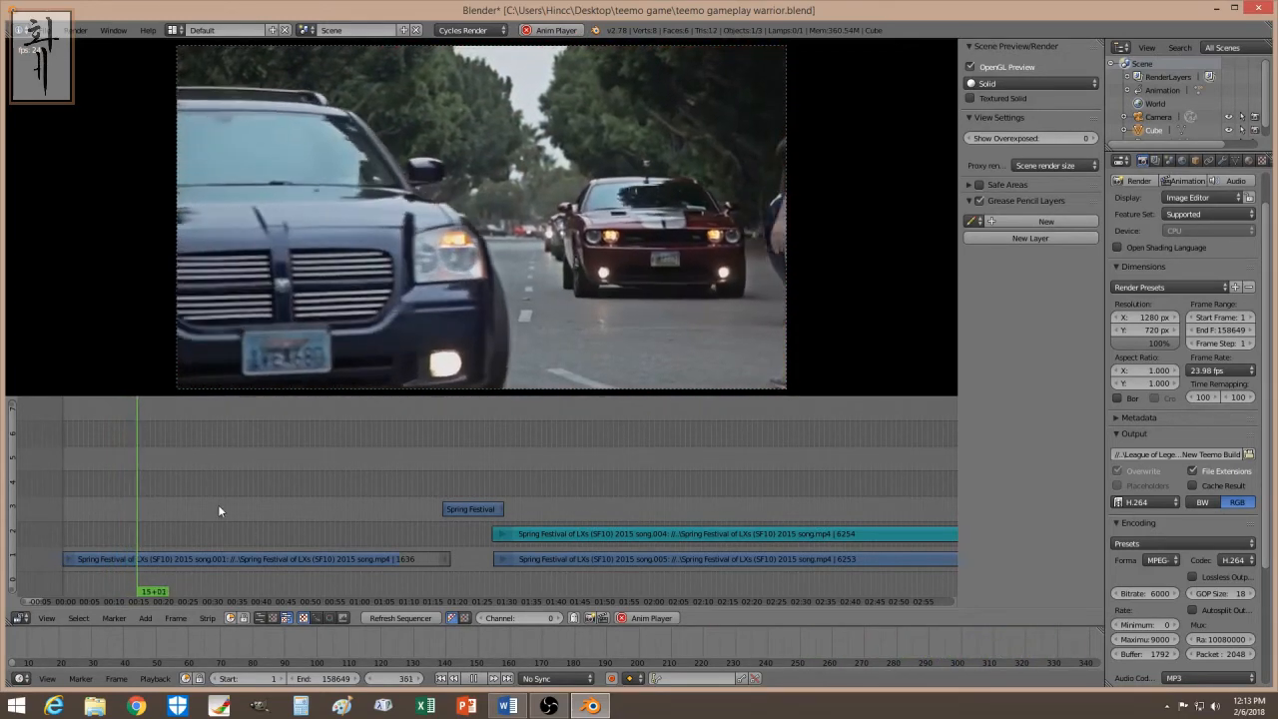
{"action": "left_click", "coordinate": [214, 512]}
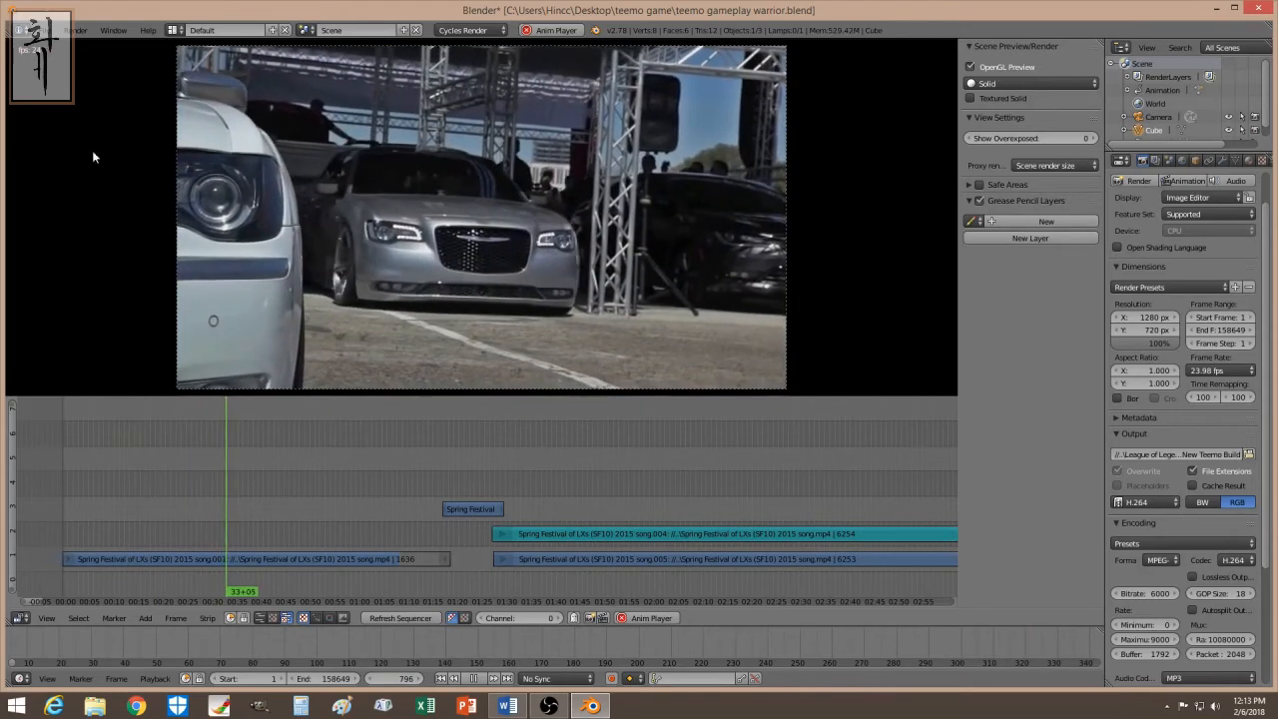
{"action": "key", "text": "alt+a"}
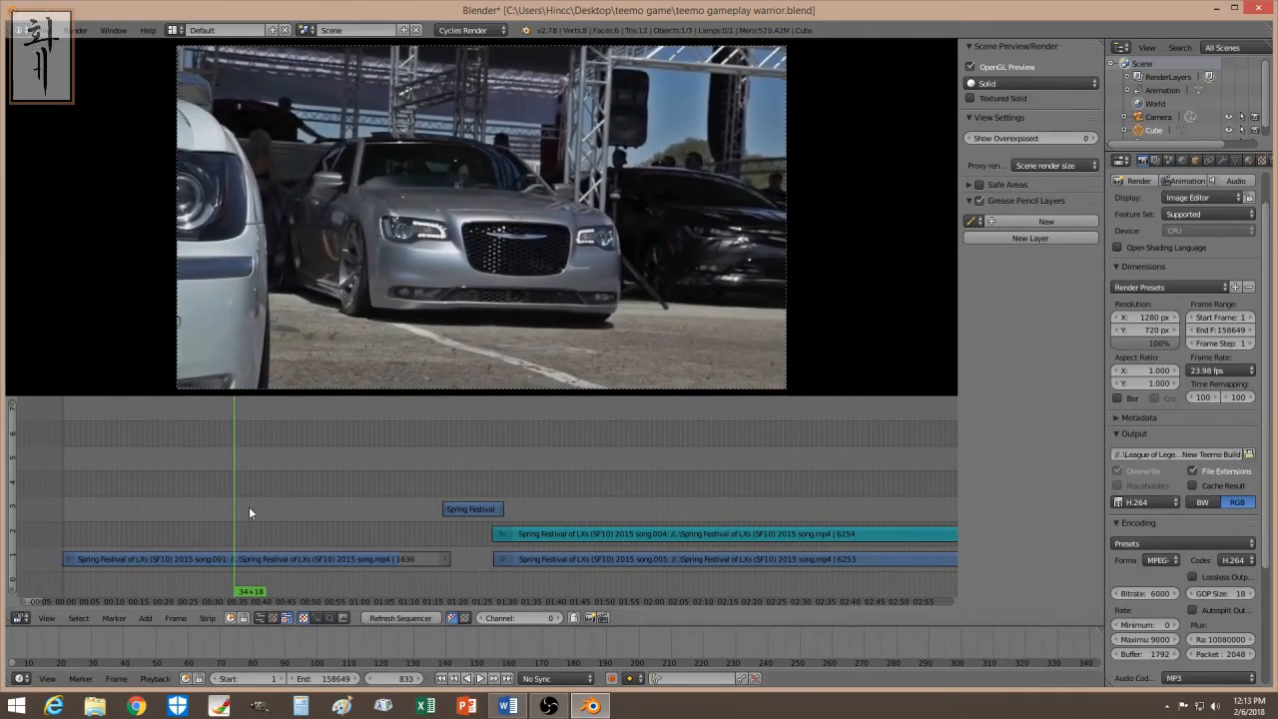
- Refresh the sequencer with the first video strip on channel 1 selected, and replay the video from frame 721
{"action": "left_click", "coordinate": [210, 503]}
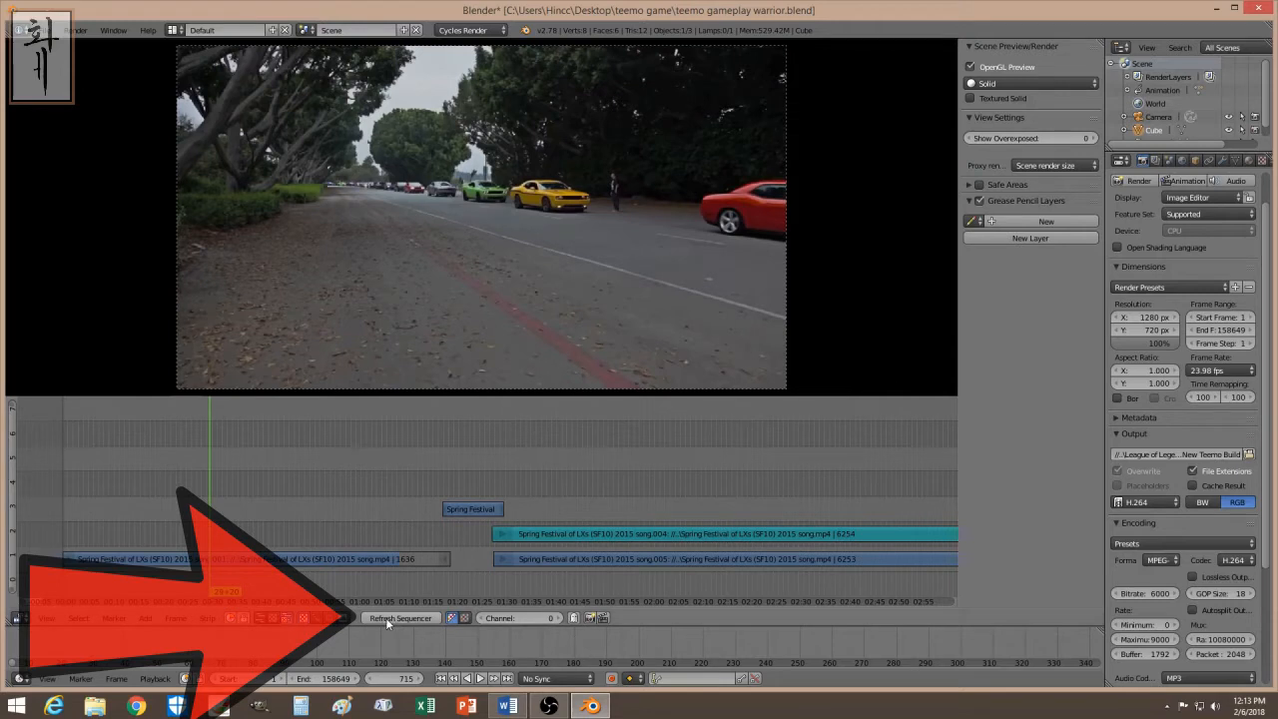
{"action": "left_click", "coordinate": [152, 562]}
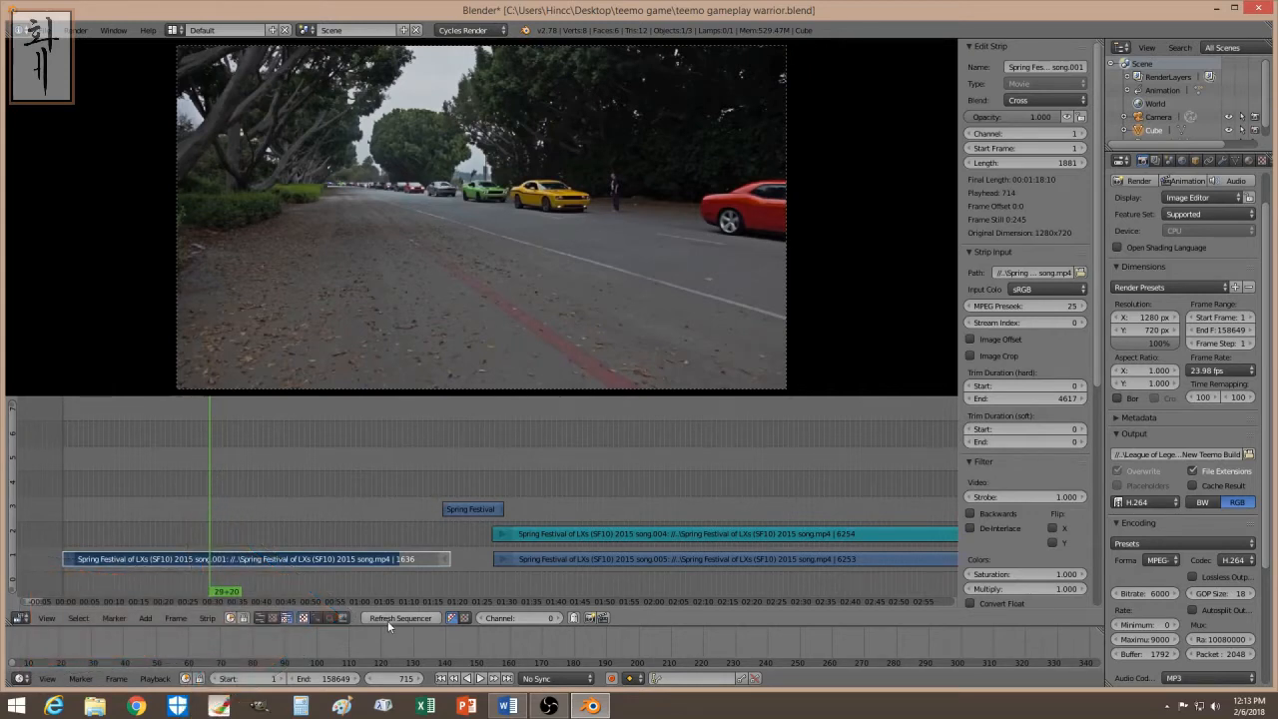
{"action": "left_click", "coordinate": [211, 519]}
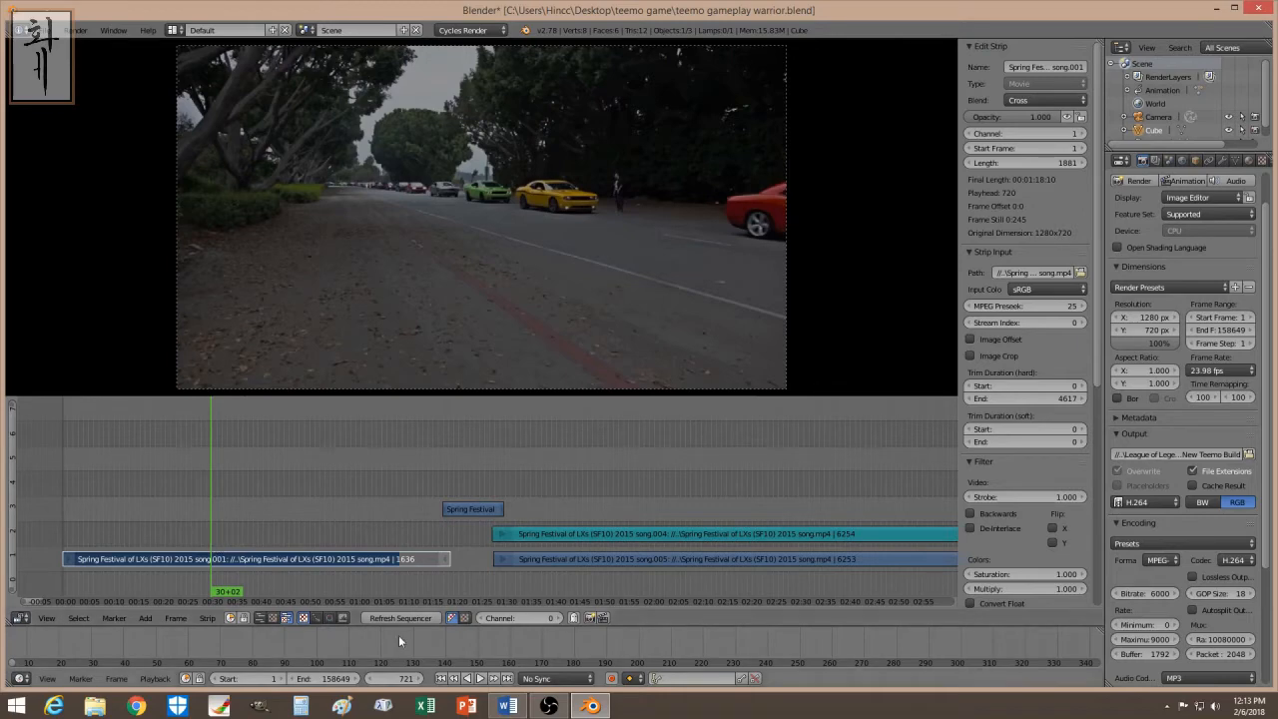
{"action": "left_click", "coordinate": [480, 678]}
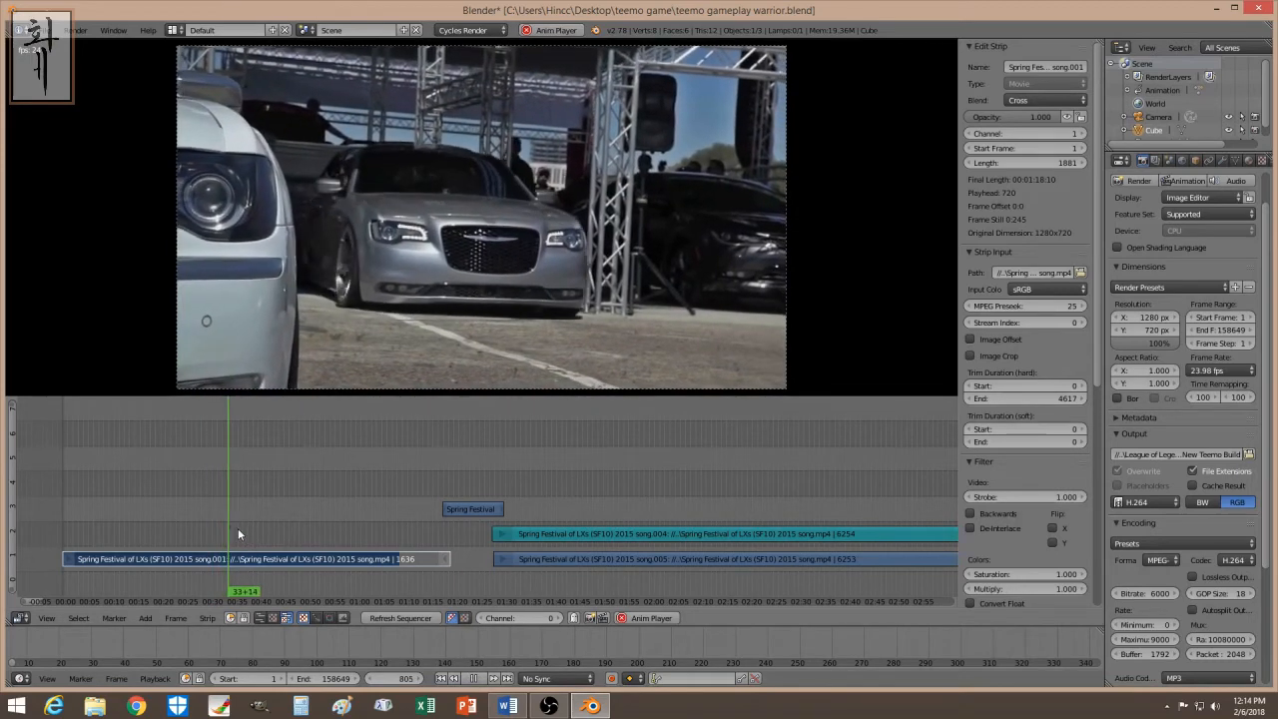
{"action": "key", "text": "alt+a"}
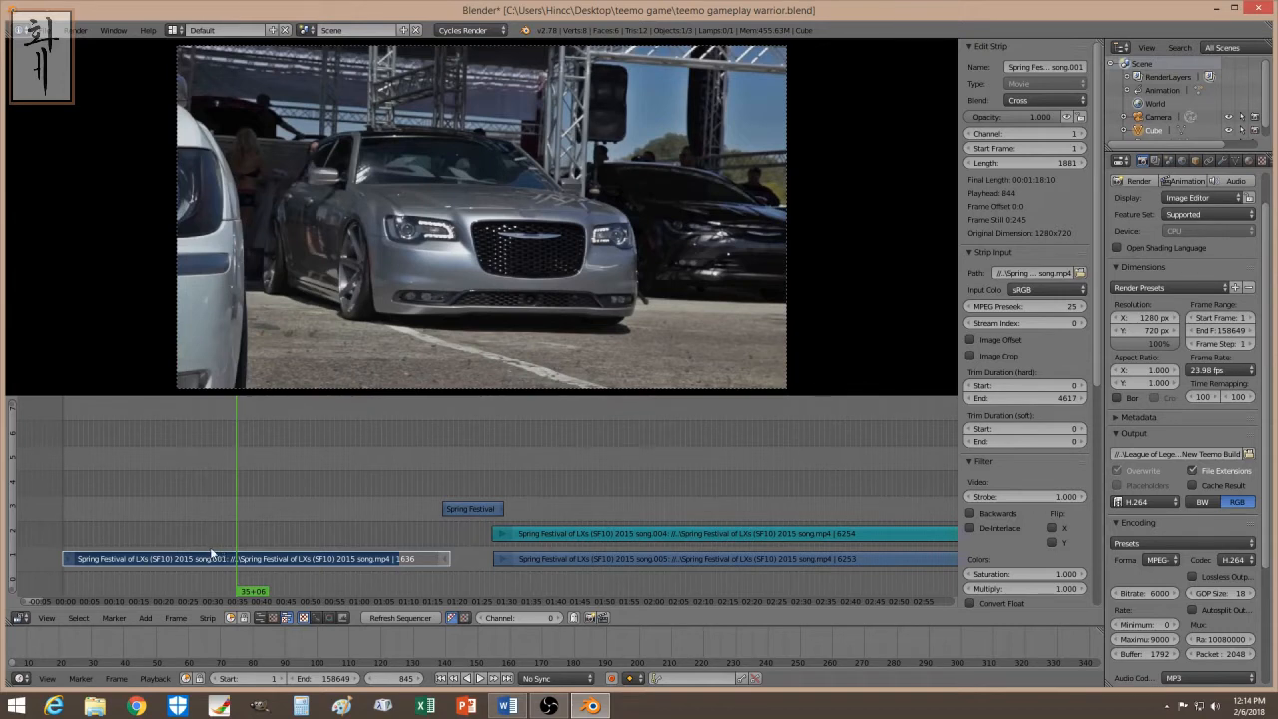
- Add seal 4.png from the Lady casper\Seal folder as an image strip at frame 845 and set its length to 385 frames
{"action": "left_click", "coordinate": [146, 618]}
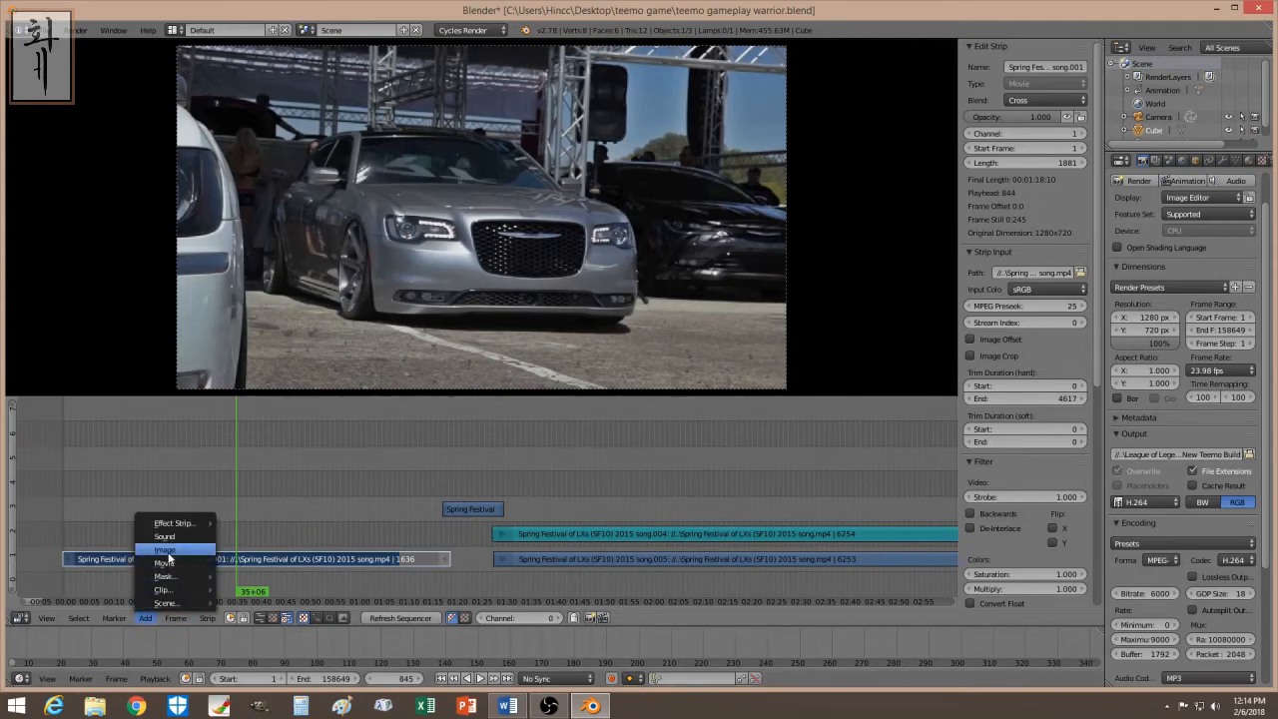
{"action": "left_click", "coordinate": [164, 549]}
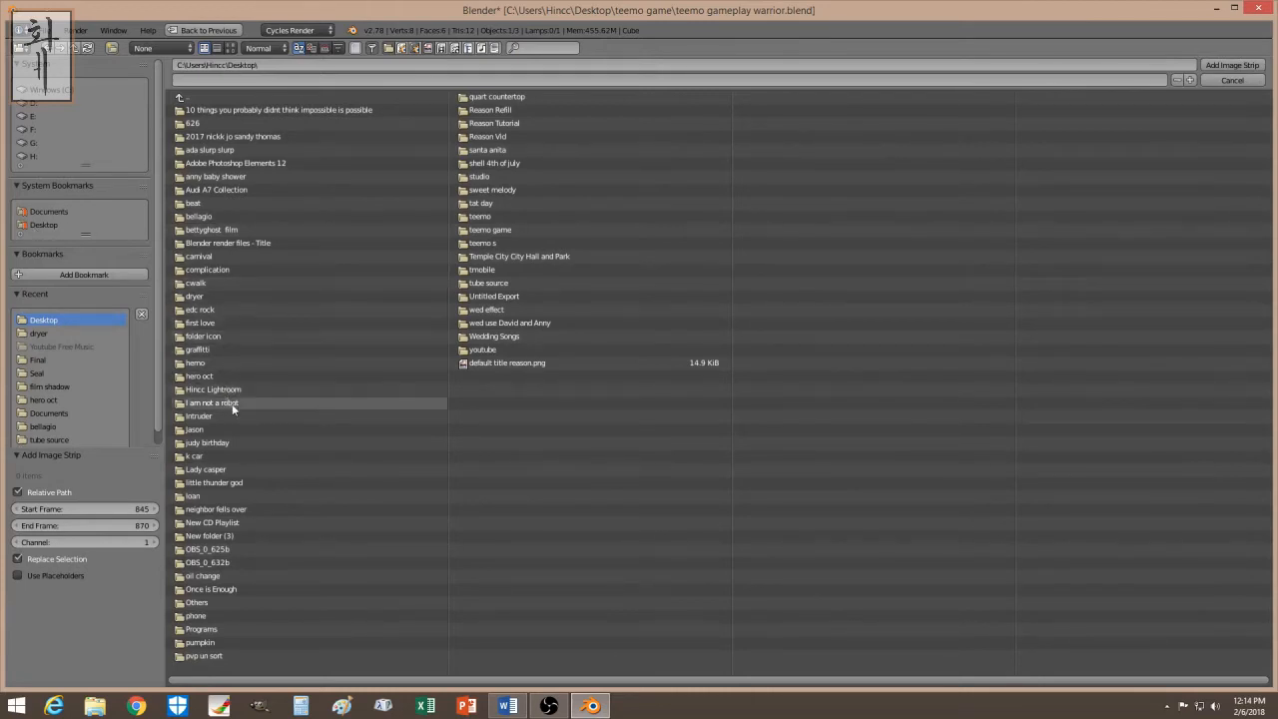
{"action": "left_click", "coordinate": [232, 469]}
{"action": "left_click", "coordinate": [190, 136]}
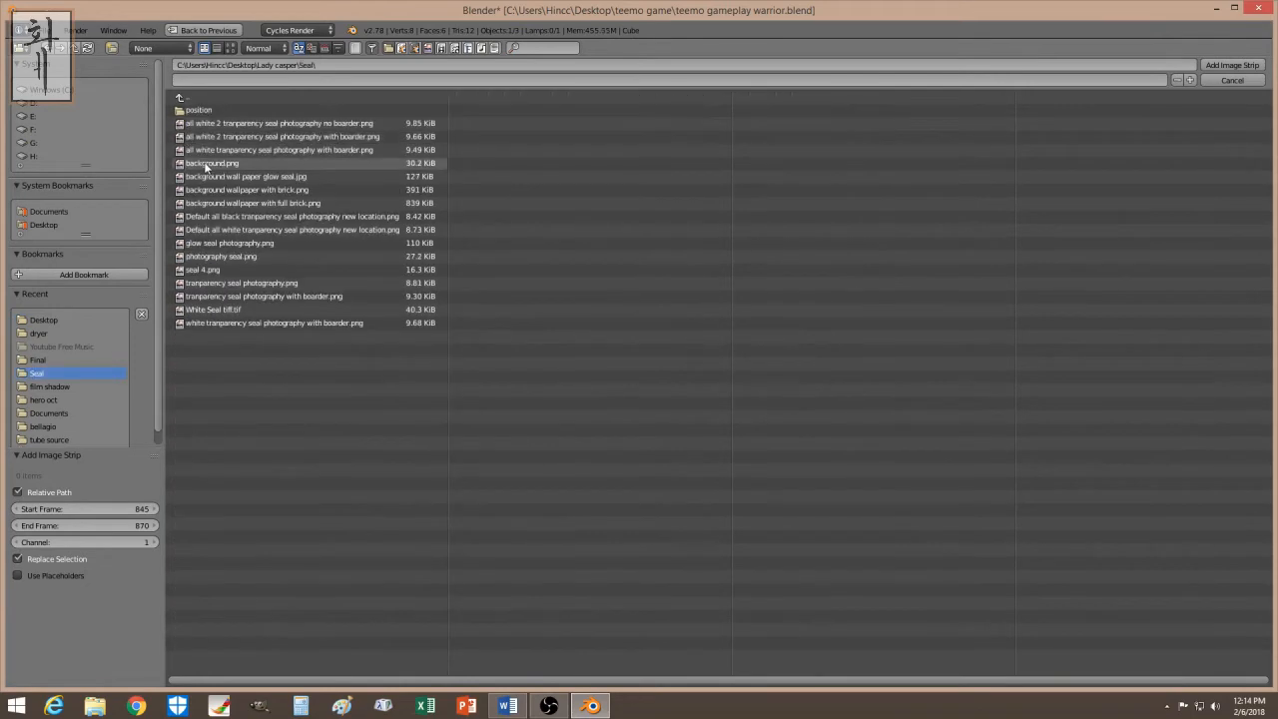
{"action": "left_click", "coordinate": [220, 270]}
{"action": "left_click", "coordinate": [1232, 65]}
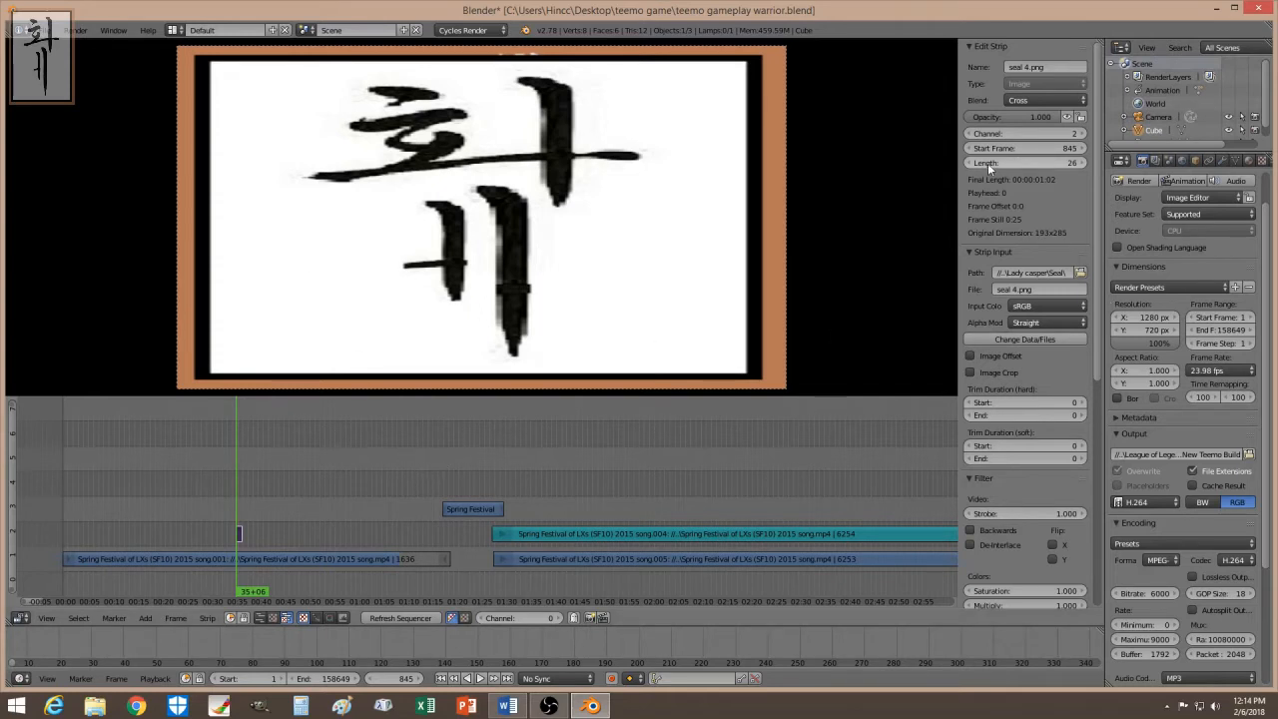
{"action": "left_click_drag", "start_coordinate": [987, 163], "coordinate": [1089, 163]}
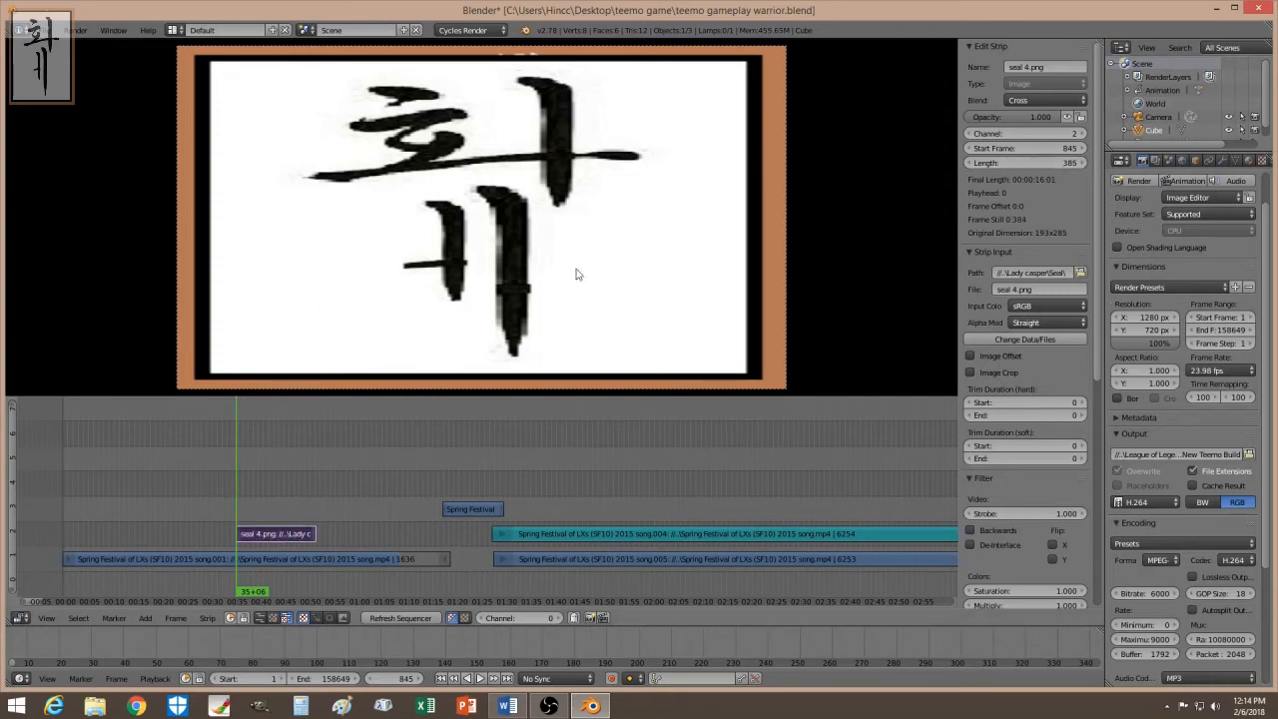
- Move the seal 4.png strip to start at frame 771, set its image offset to X 341, Y 155, and its blend to Alpha Over
{"action": "right_click_drag", "start_coordinate": [275, 535], "coordinate": [260, 533]}
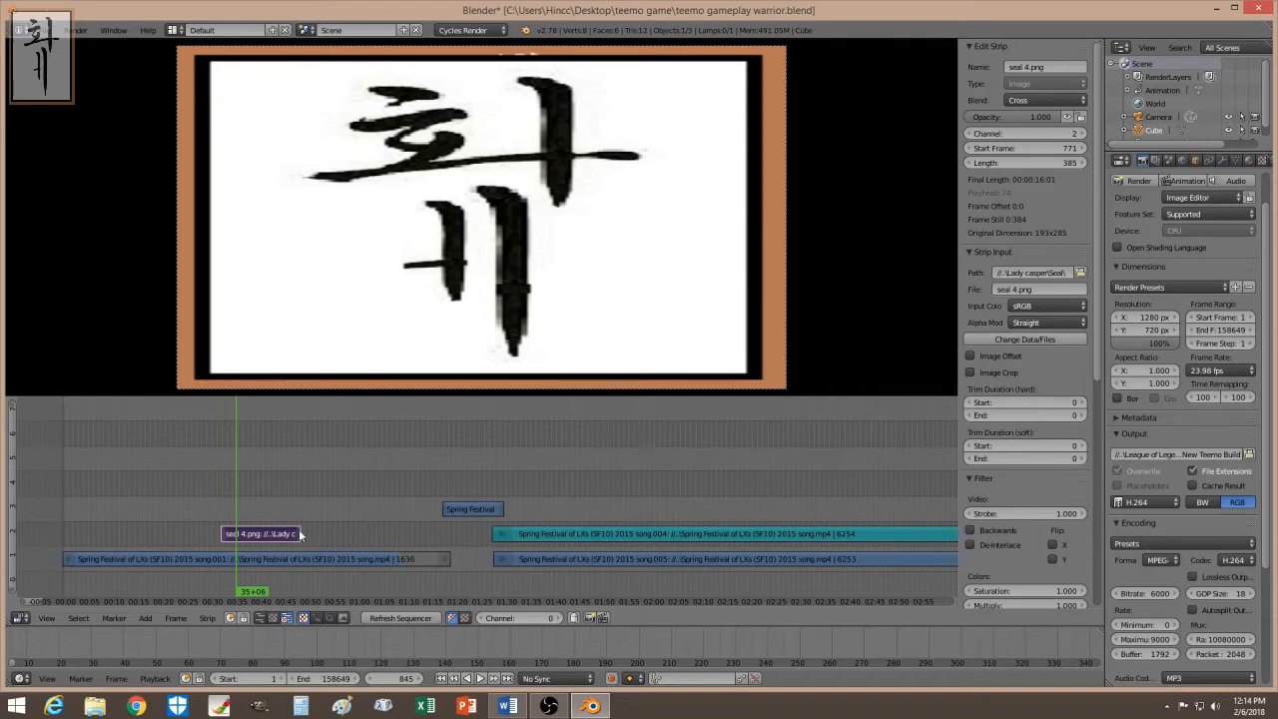
{"action": "left_click", "coordinate": [1002, 357]}
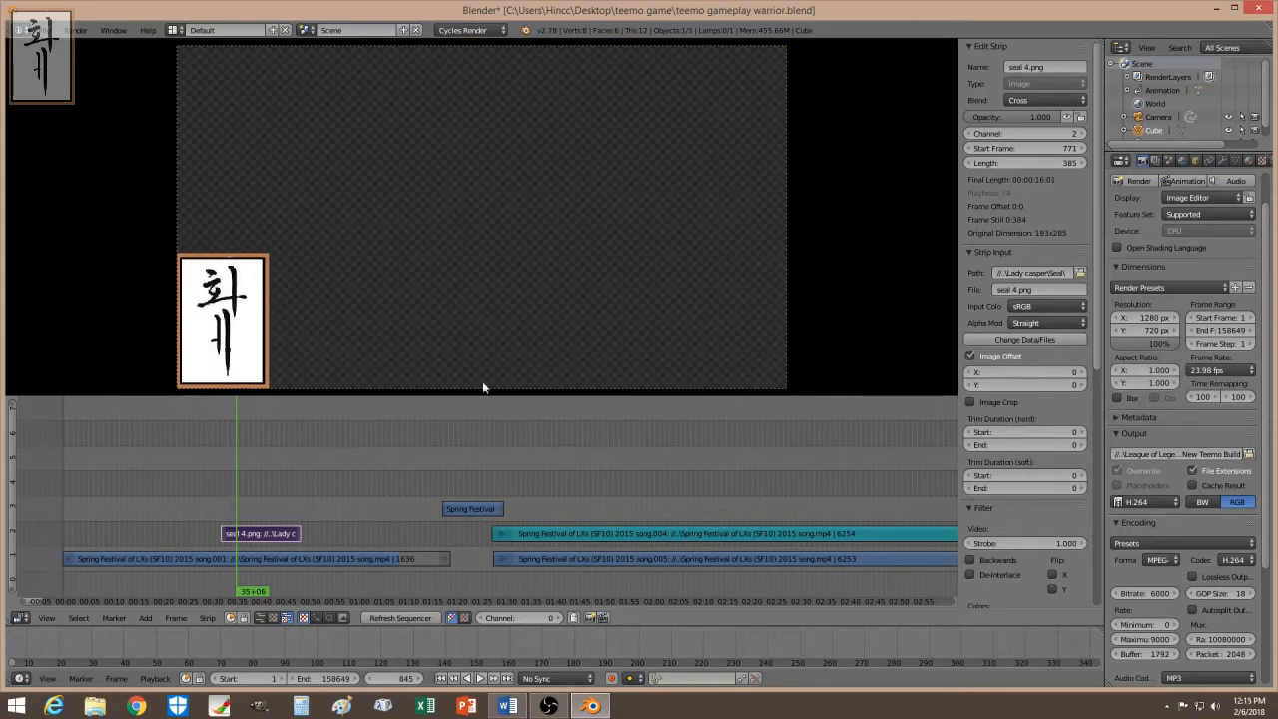
{"action": "left_click_drag", "start_coordinate": [1038, 372], "coordinate": [1099, 371]}
{"action": "left_click", "coordinate": [1043, 100]}
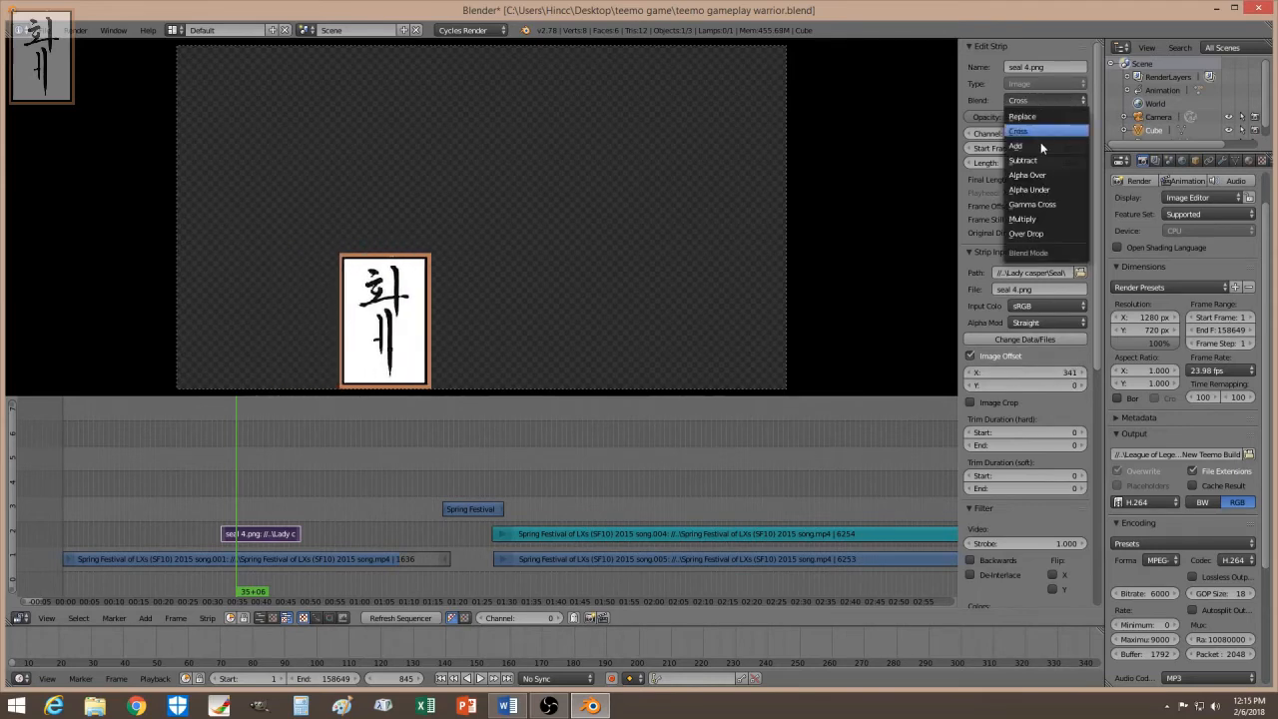
{"action": "left_click", "coordinate": [1042, 175]}
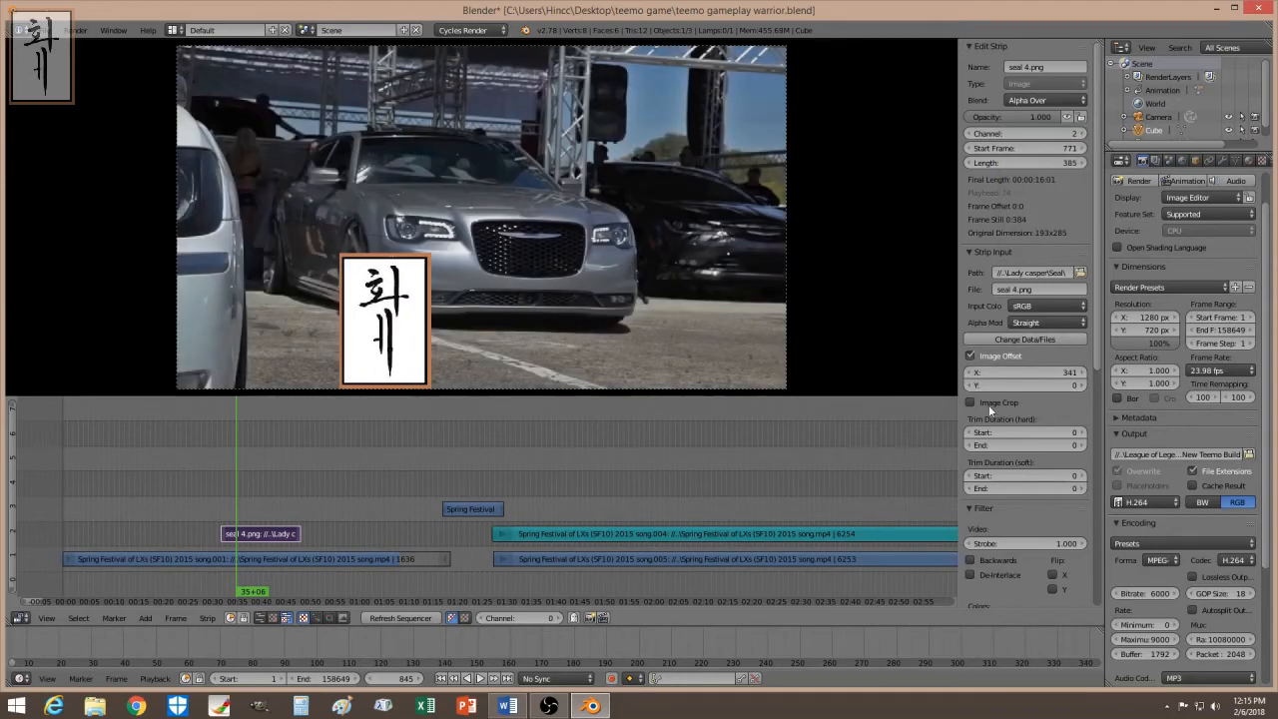
{"action": "left_click_drag", "start_coordinate": [1028, 385], "coordinate": [1059, 385]}
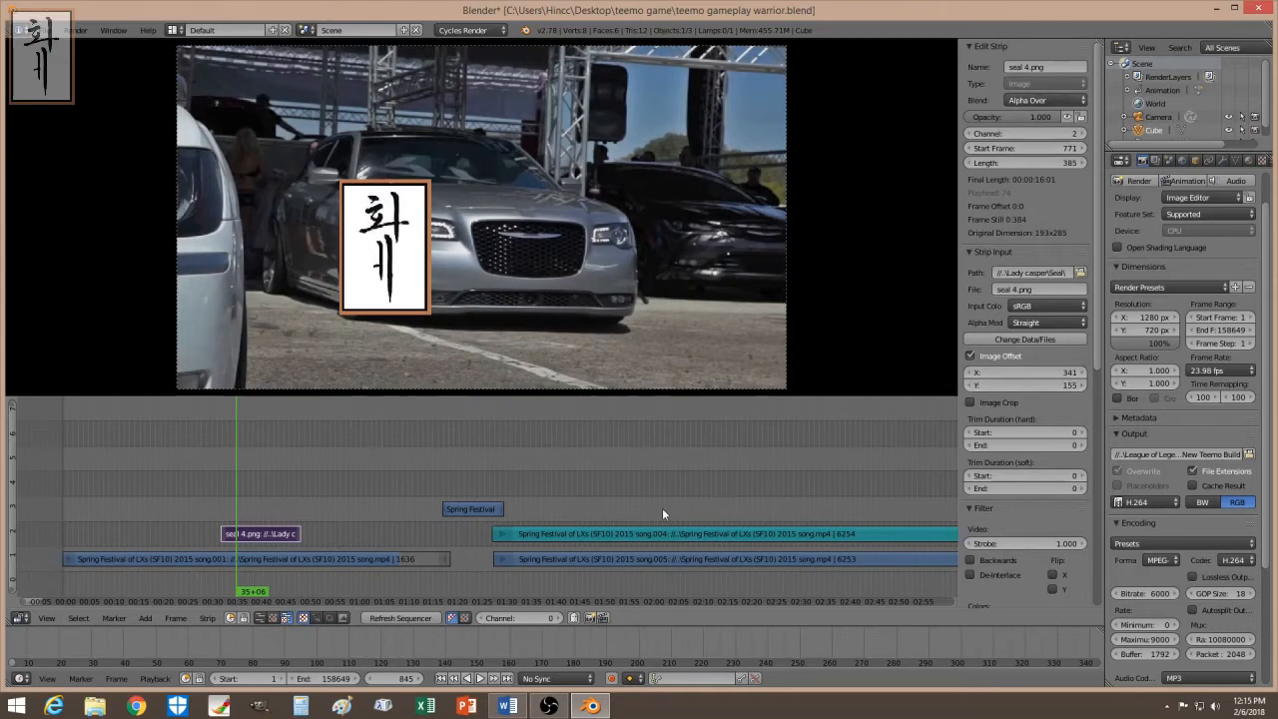
- Compare the seal picture in the preview with its image offset switched off and on
{"action": "left_click", "coordinate": [1035, 101]}
{"action": "left_click", "coordinate": [1035, 99]}
{"action": "left_click", "coordinate": [1004, 355]}
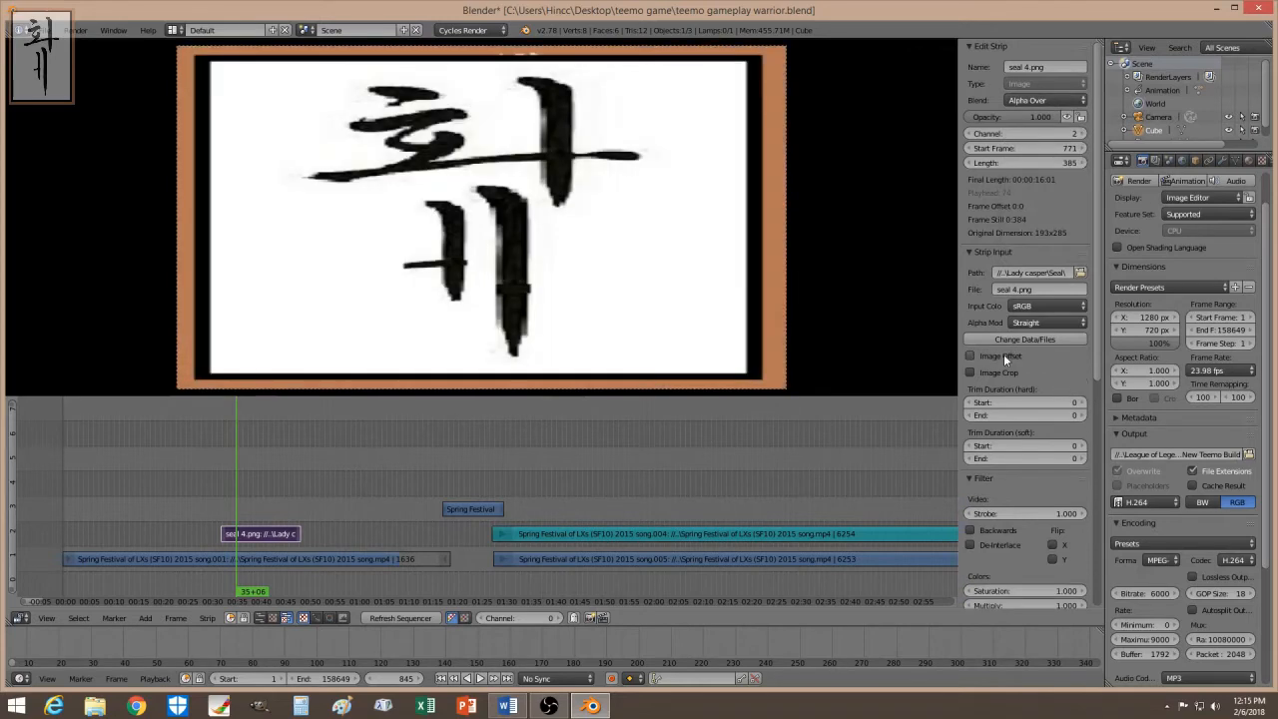
{"action": "left_click", "coordinate": [1003, 354]}
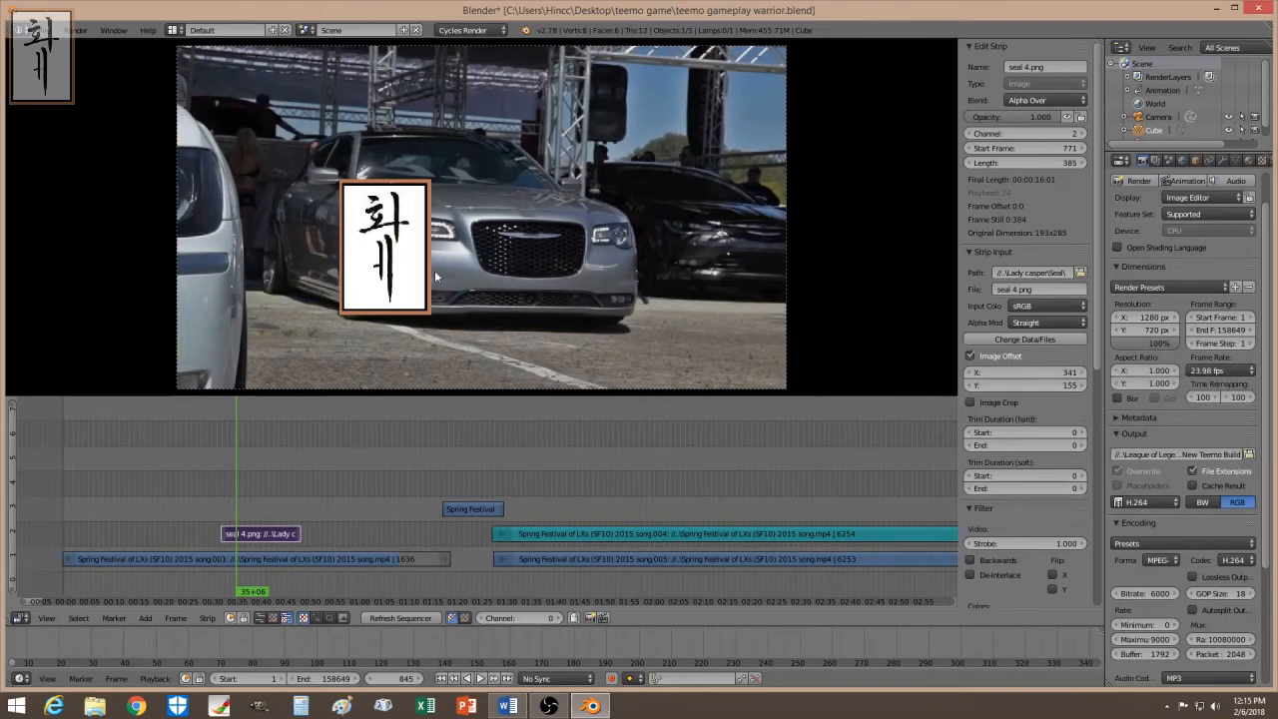
{"action": "left_click", "coordinate": [1011, 355]}
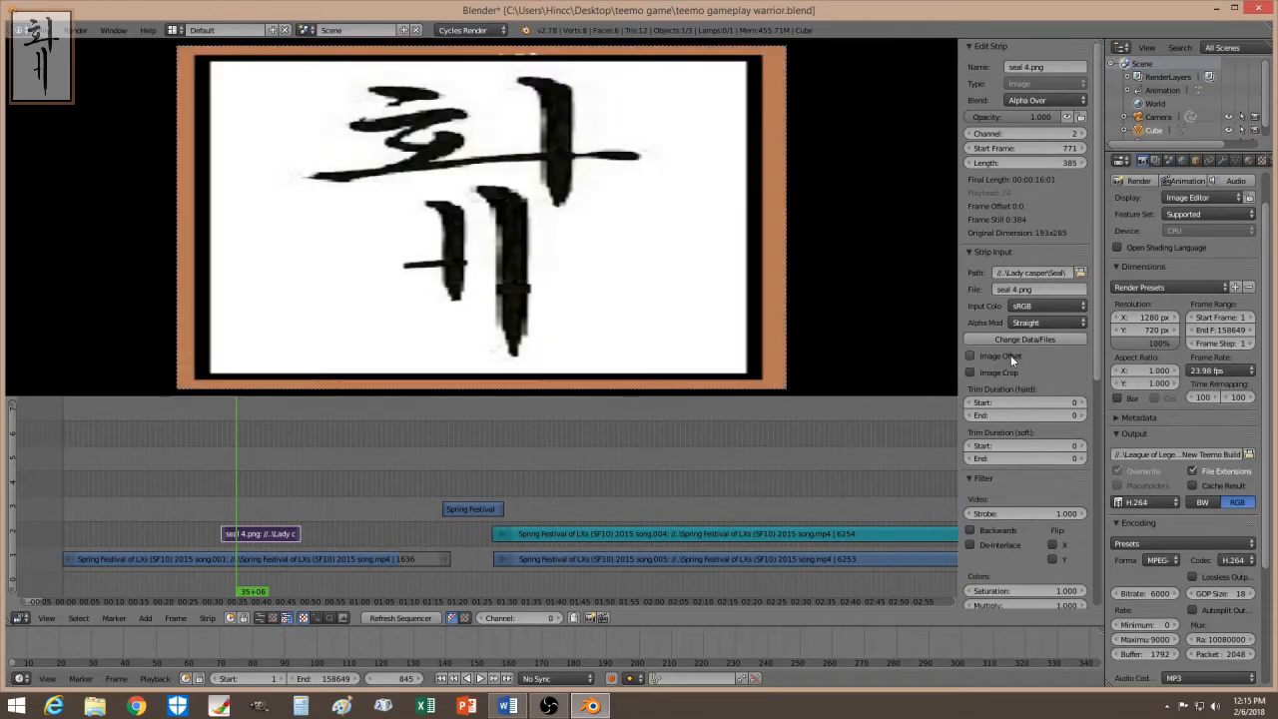
{"action": "left_click", "coordinate": [1010, 355]}
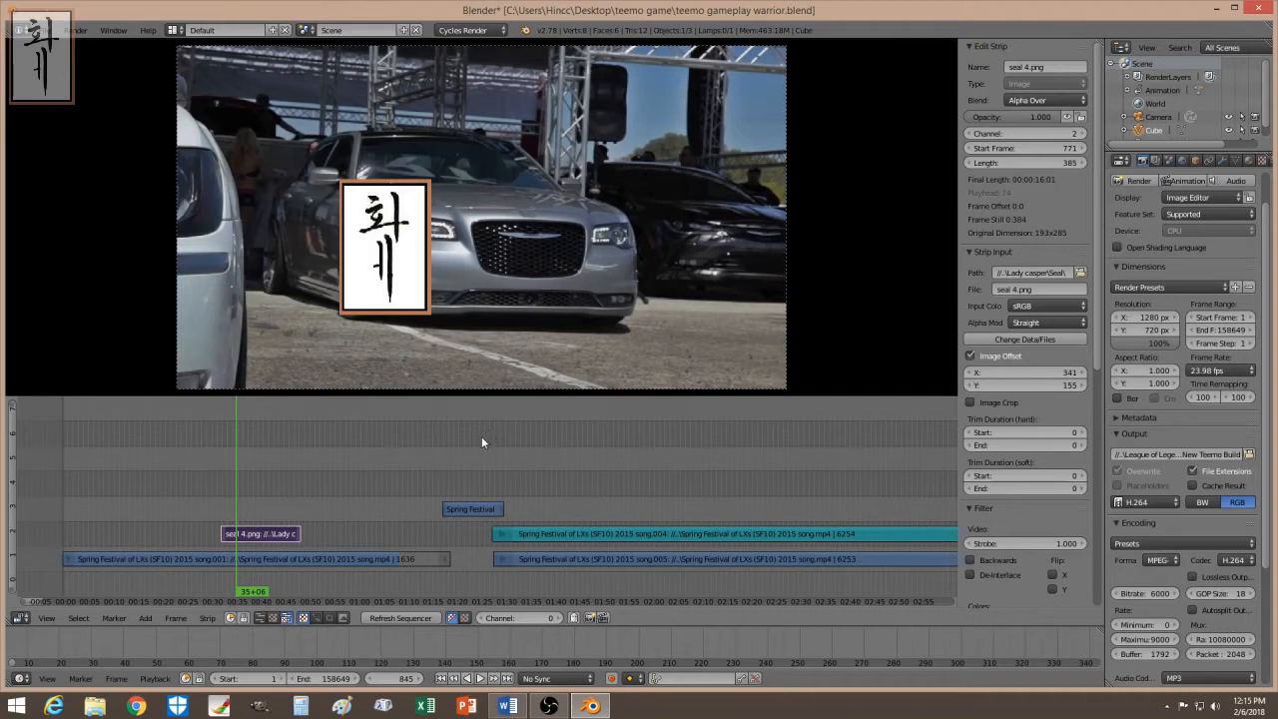
- Delete the seal 4.png strip from channel 2
{"action": "key", "text": "g"}
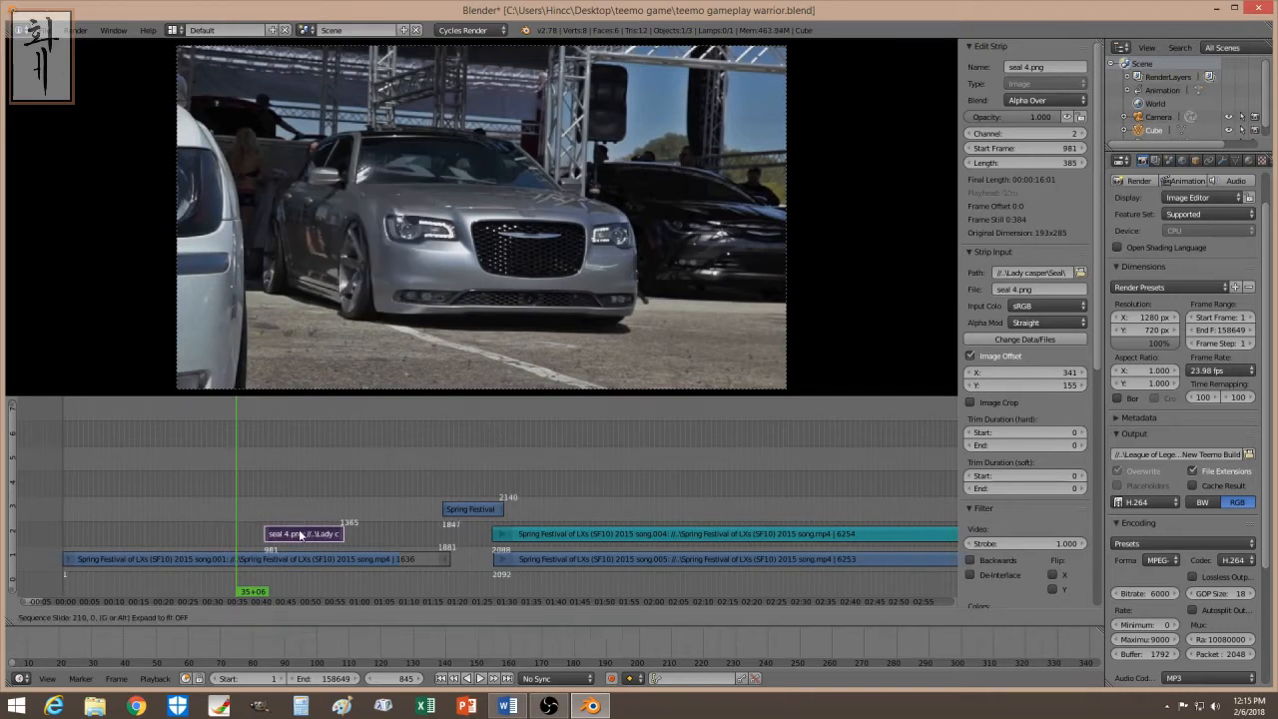
{"action": "left_click", "coordinate": [301, 529]}
{"action": "key", "text": "x"}
{"action": "left_click", "coordinate": [301, 528]}
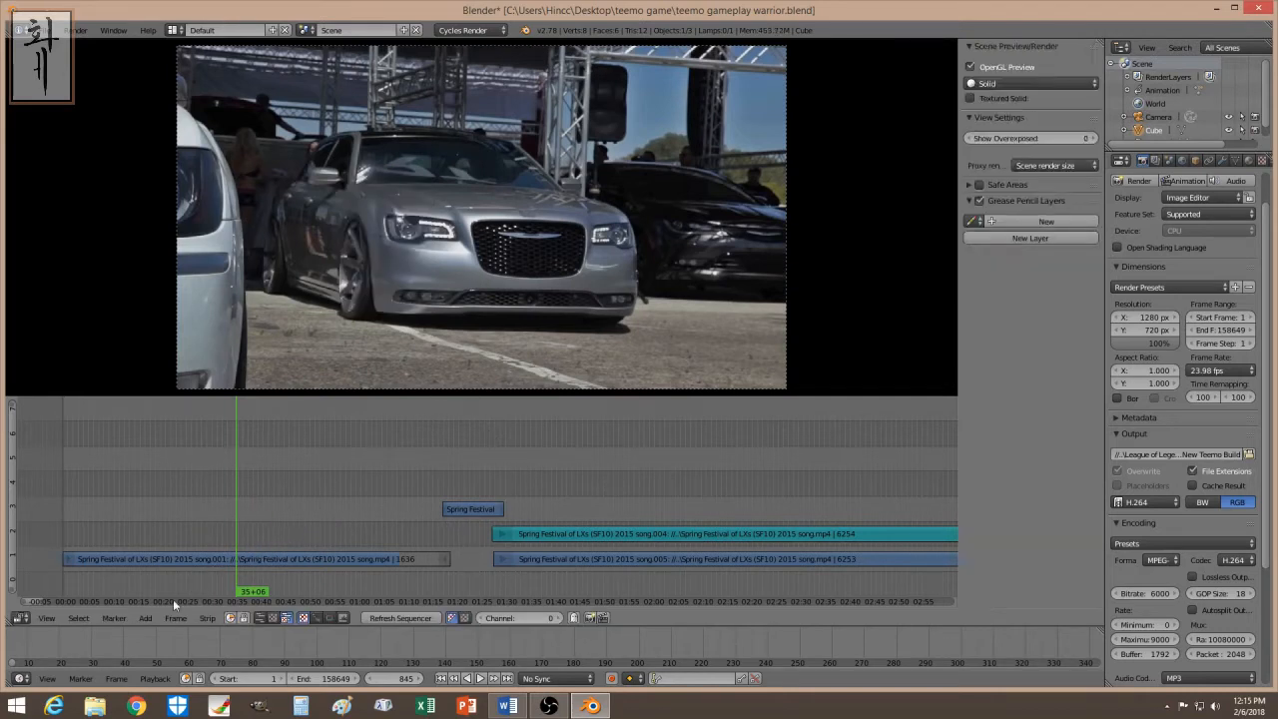
- Add a Color effect strip on channel 2 with a length of 456 frames and move it to start at frame 751
{"action": "left_click", "coordinate": [147, 617]}
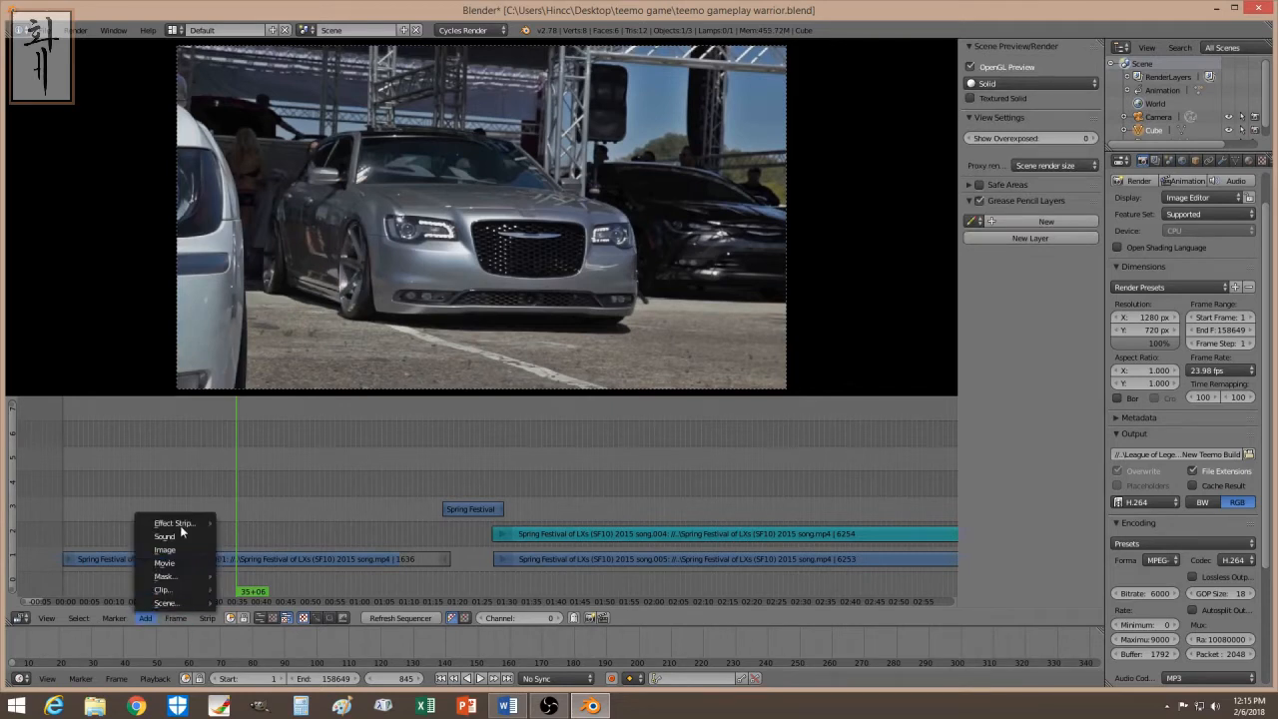
{"action": "mouse_move", "coordinate": [180, 524]}
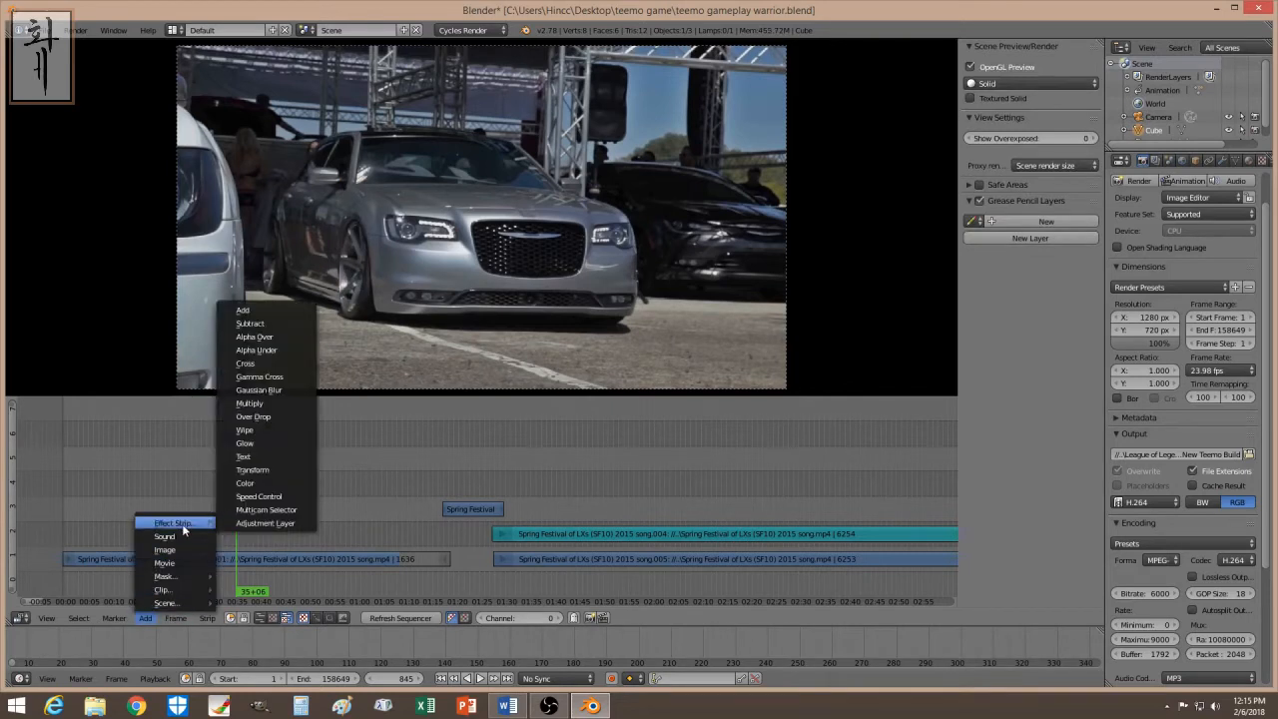
{"action": "left_click", "coordinate": [267, 488]}
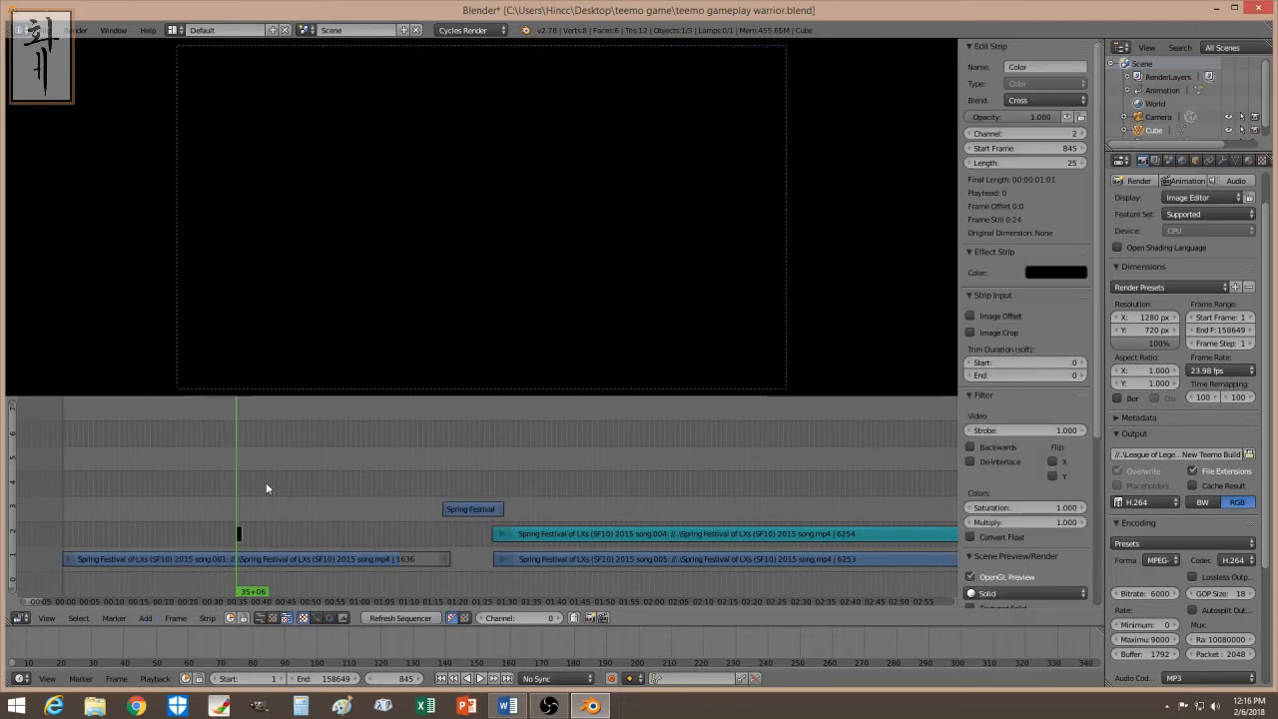
{"action": "left_click_drag", "start_coordinate": [991, 164], "coordinate": [1277, 164]}
{"action": "left_click", "coordinate": [254, 535]}
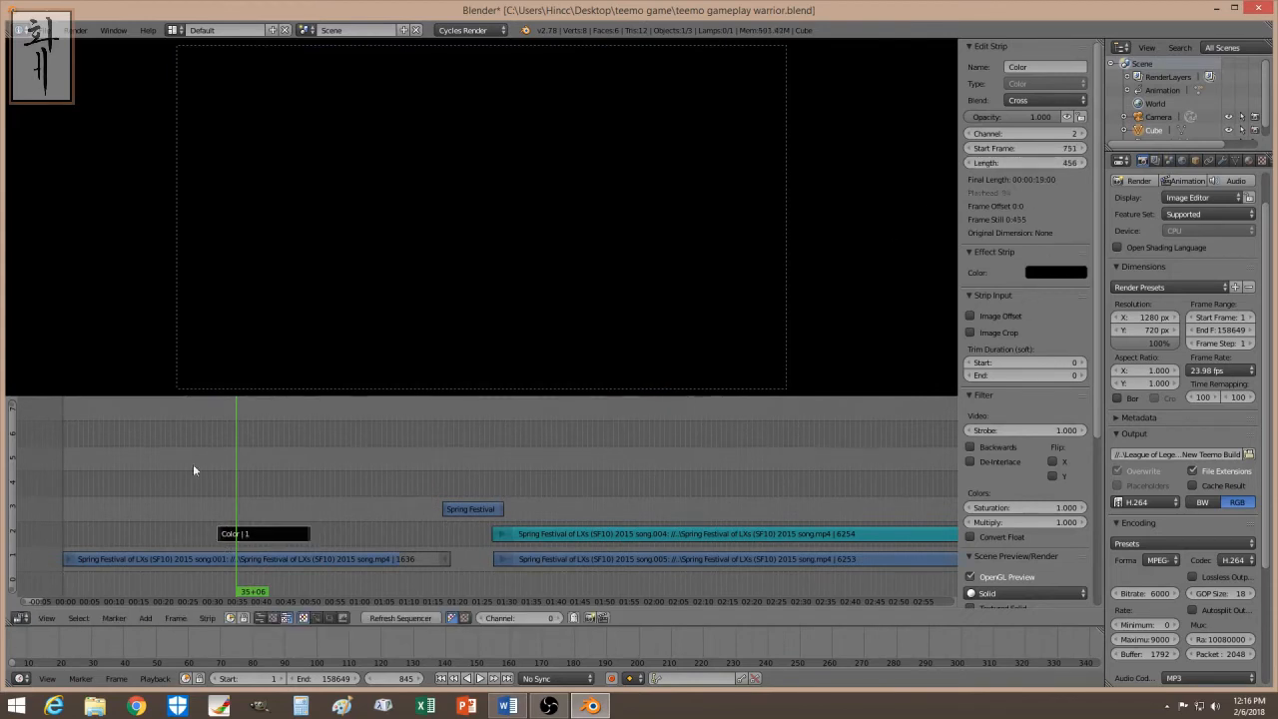
- Enable the colour strip's image offset with Y 697 and set its blend mode to Alpha Over to form a black bar along the video's upper edge
{"action": "left_click", "coordinate": [1016, 316]}
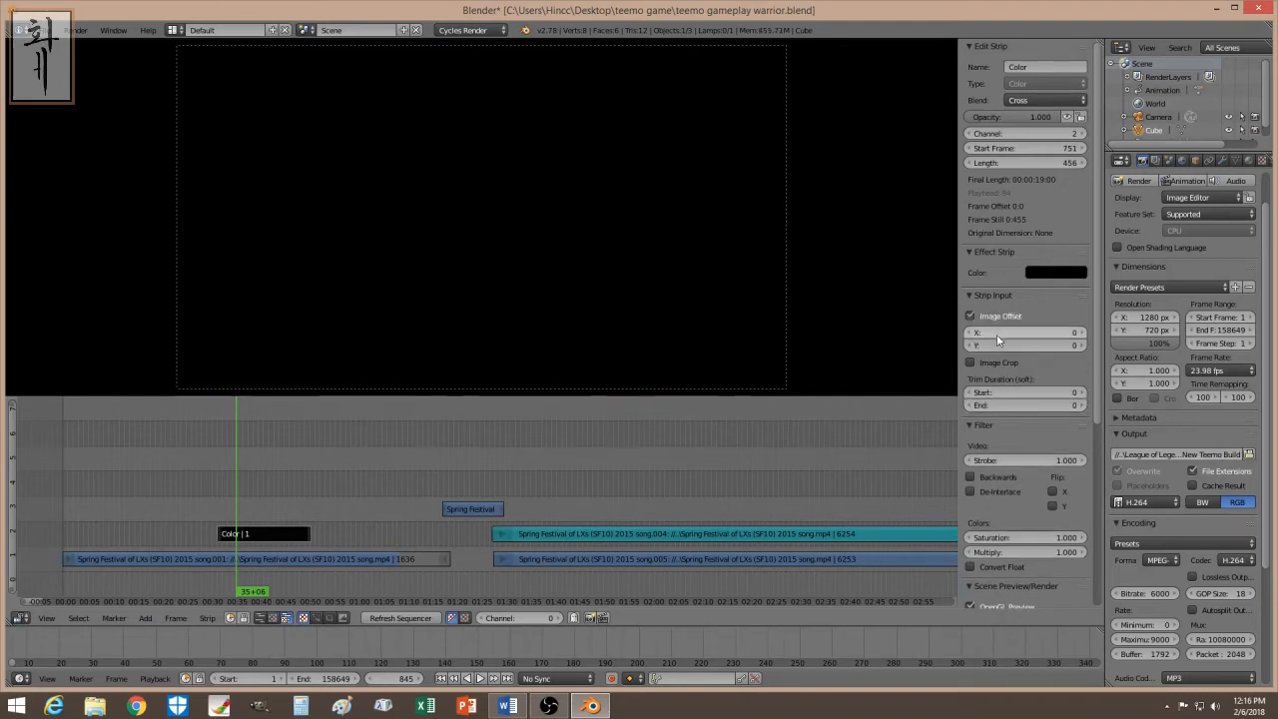
{"action": "left_click_drag", "start_coordinate": [997, 341], "coordinate": [1079, 340]}
{"action": "left_click", "coordinate": [1030, 96]}
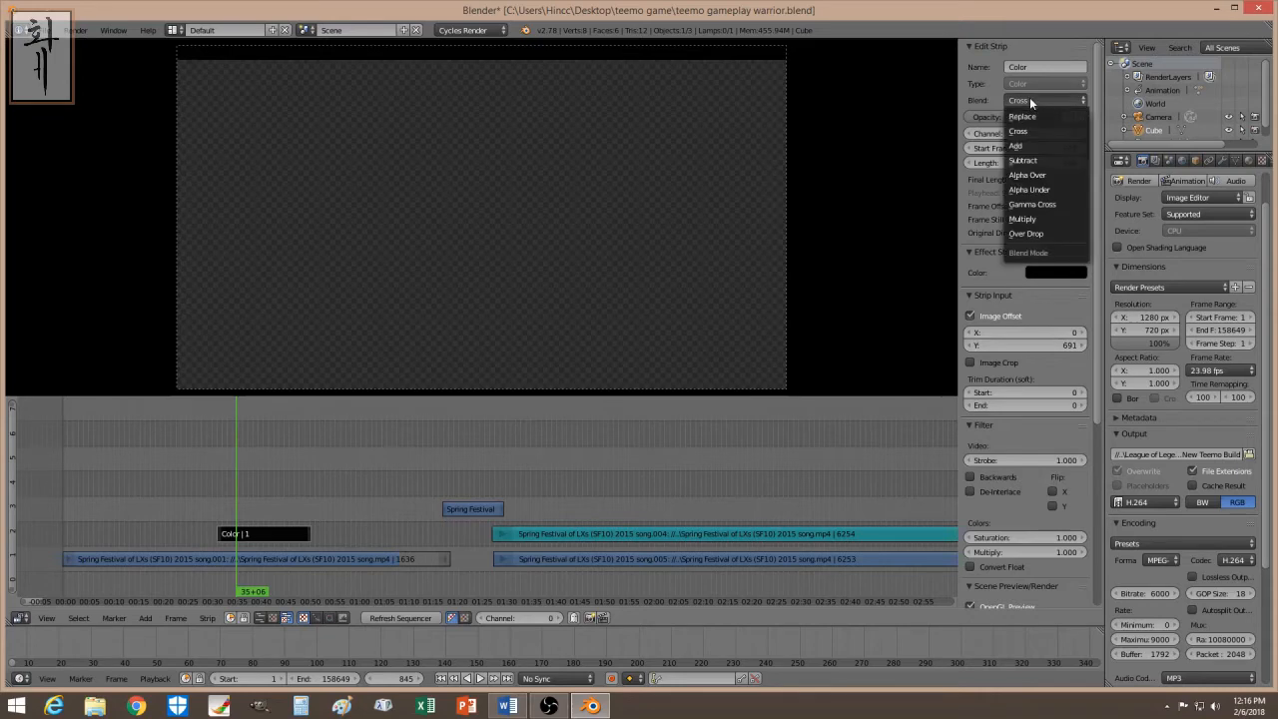
{"action": "left_click", "coordinate": [1044, 174]}
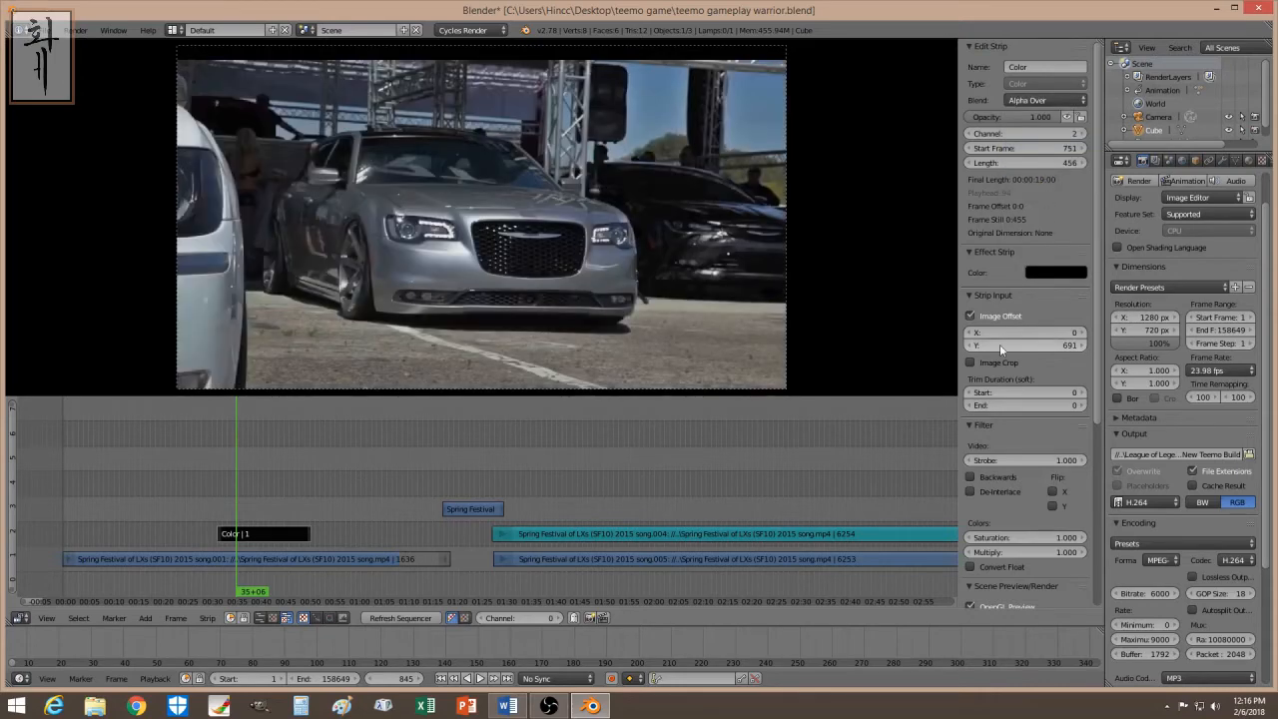
{"action": "left_click_drag", "start_coordinate": [1001, 349], "coordinate": [1009, 349]}
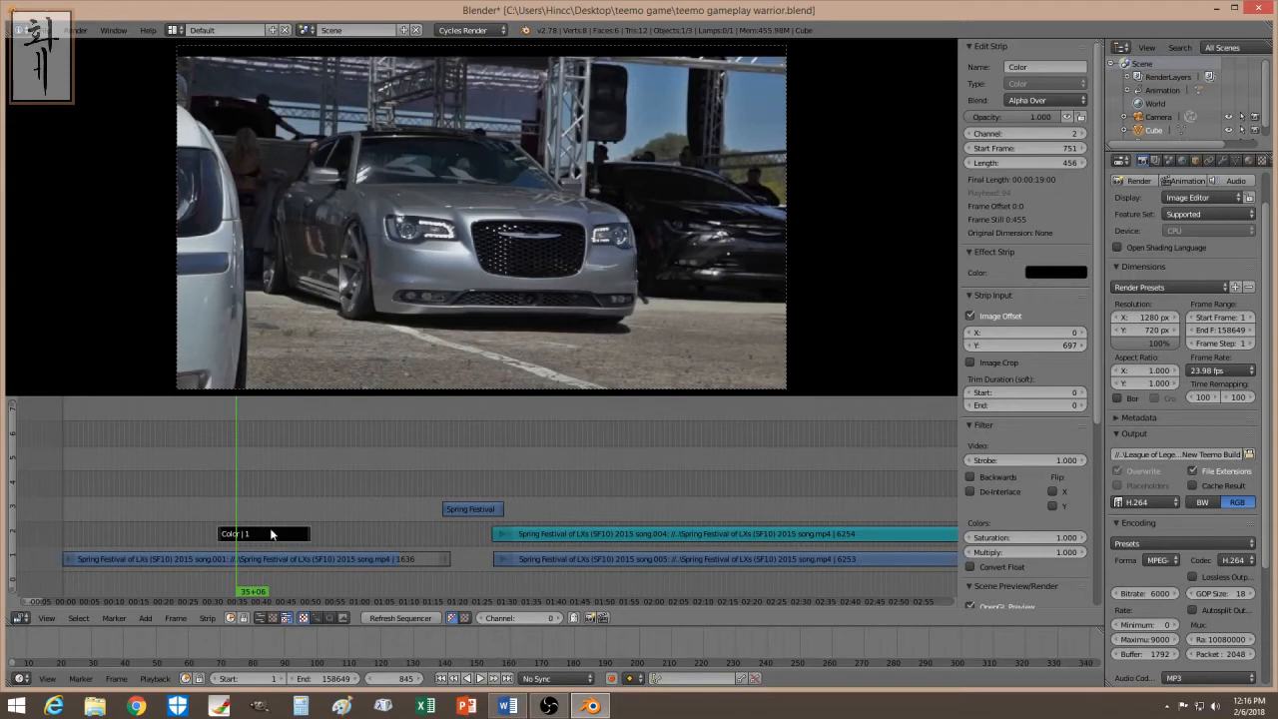
- Duplicate the black colour strip onto channel 3 at frame 754 and set the copy's Y offset to -694 for the lower bar
{"action": "key", "text": "shift+d"}
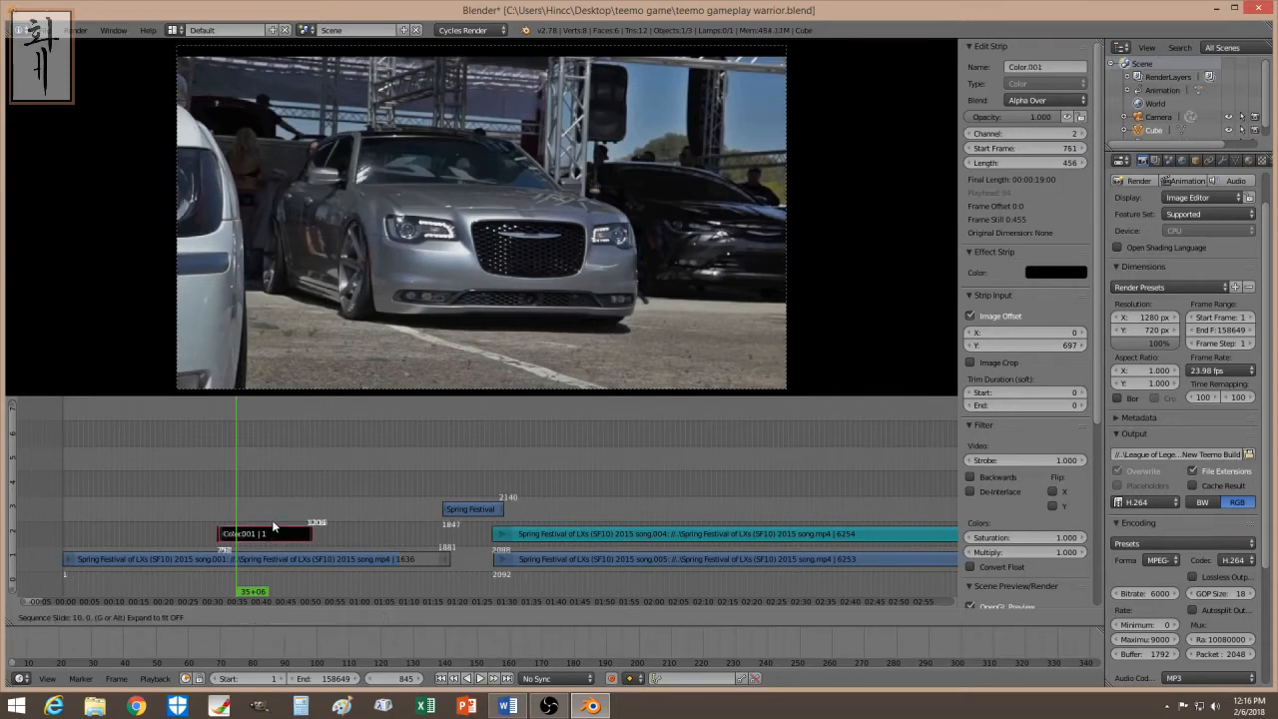
{"action": "left_click", "coordinate": [271, 520]}
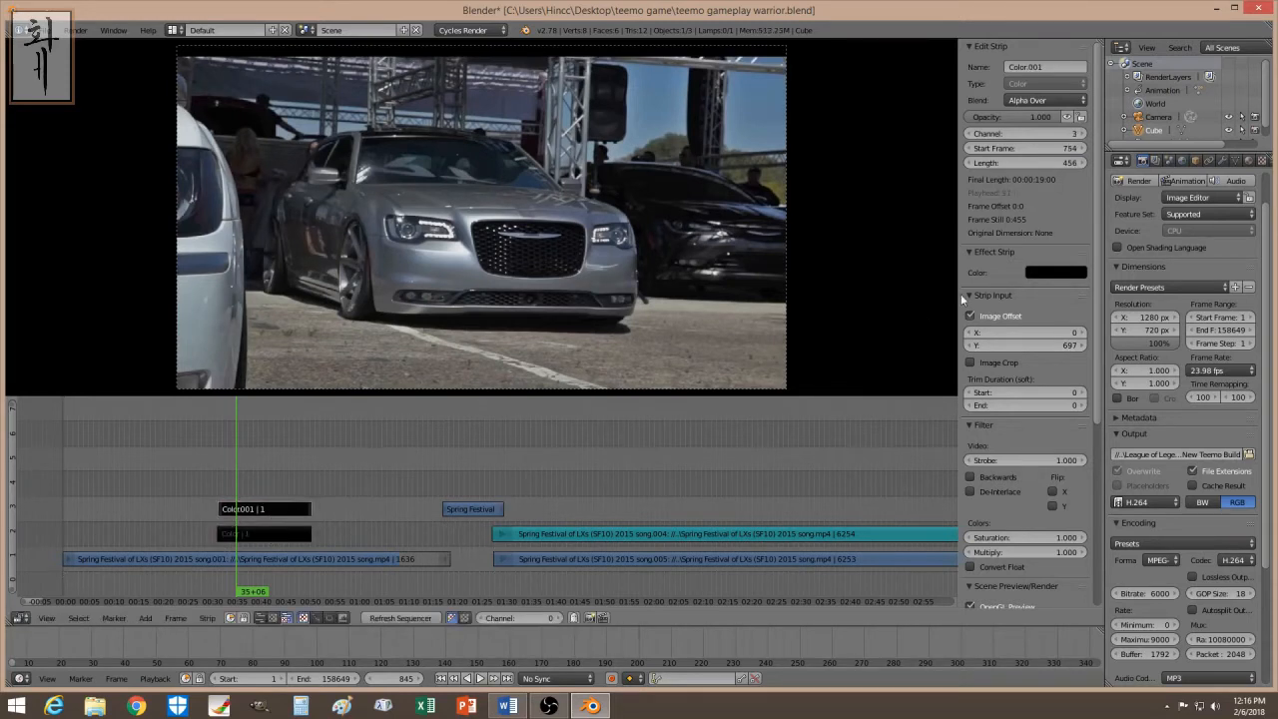
{"action": "left_click_drag", "start_coordinate": [1019, 351], "coordinate": [967, 351]}
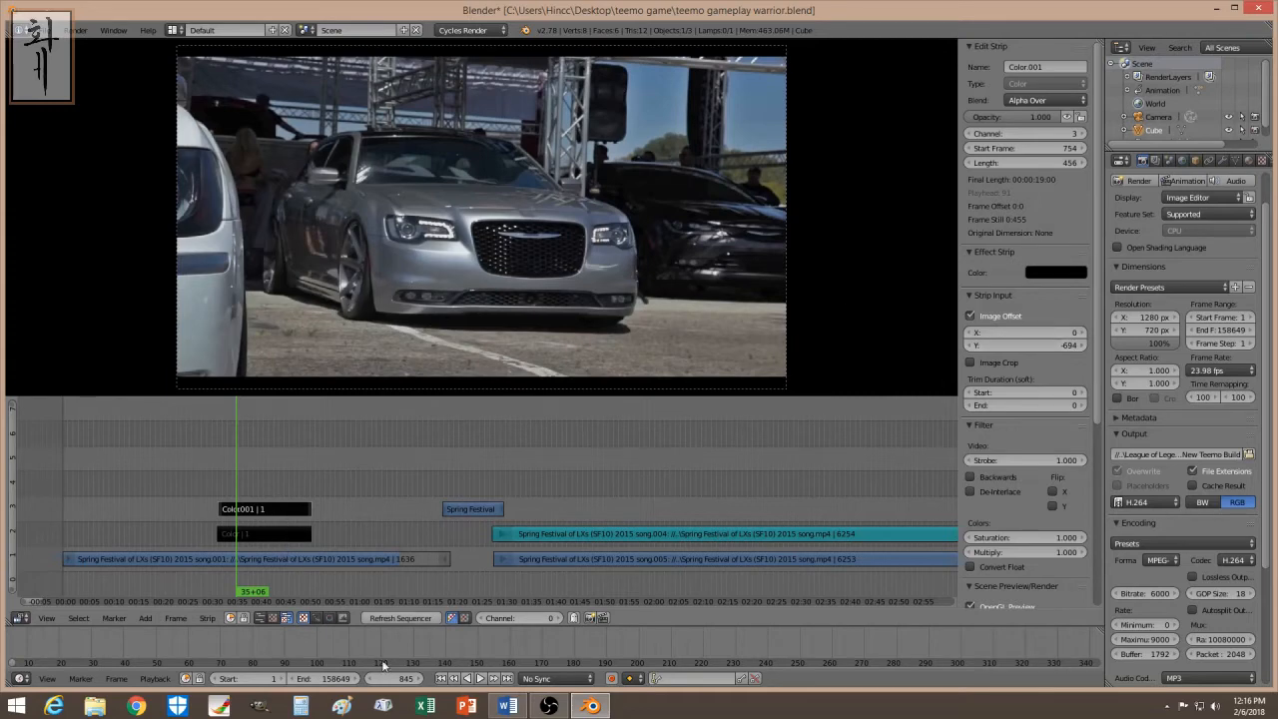
- Switch to Paint, fill the blank canvas with black, and close it without saving
{"action": "left_click", "coordinate": [341, 706]}
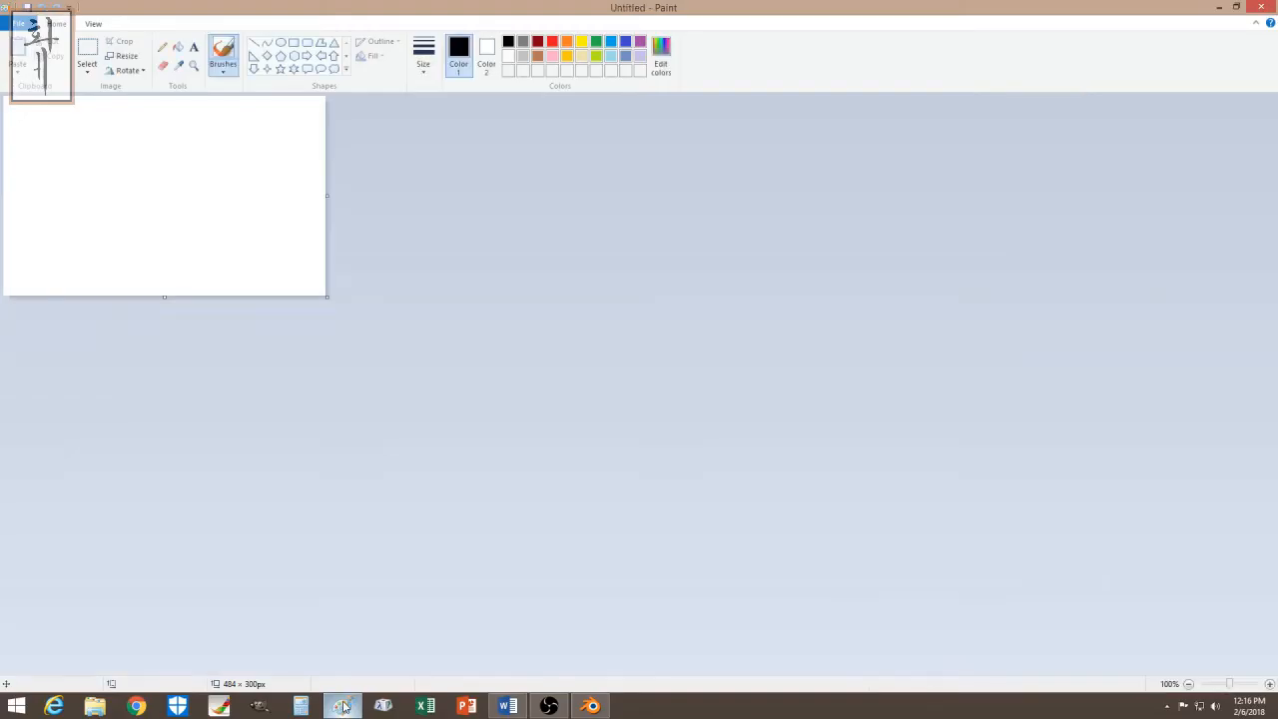
{"action": "left_click", "coordinate": [178, 47]}
{"action": "left_click", "coordinate": [251, 280]}
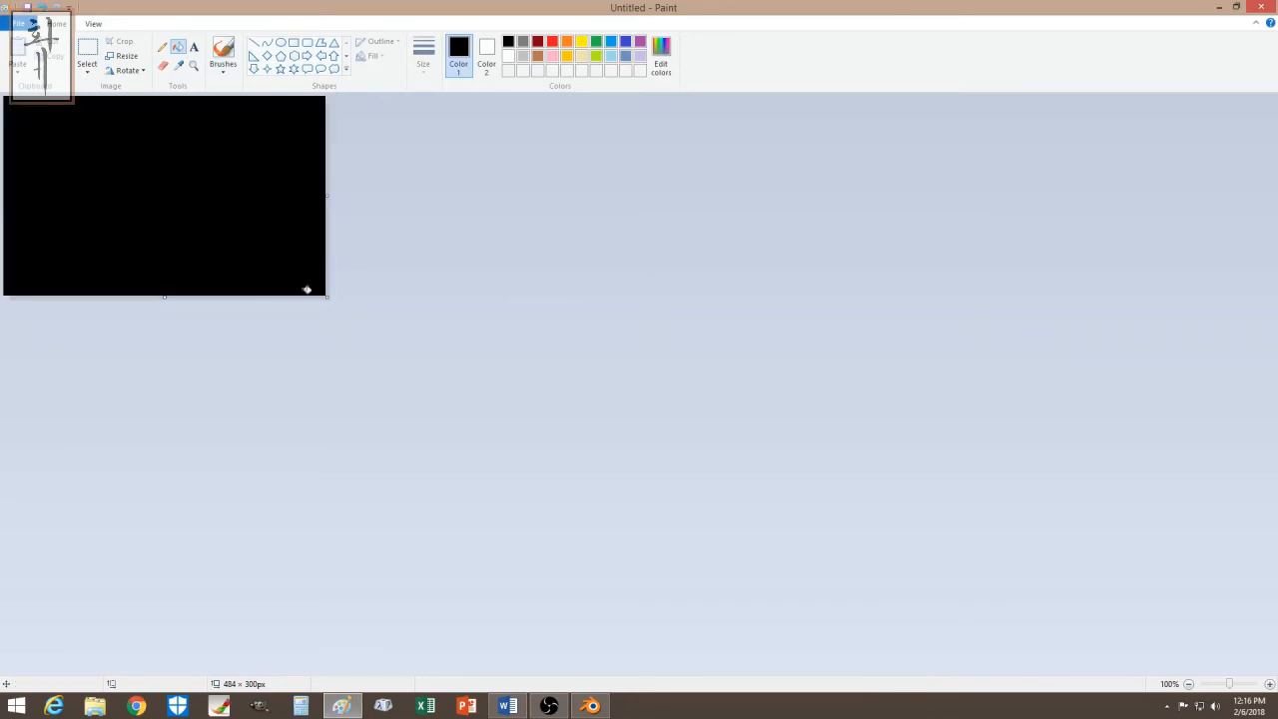
{"action": "left_click", "coordinate": [1260, 8]}
{"action": "left_click", "coordinate": [671, 354]}
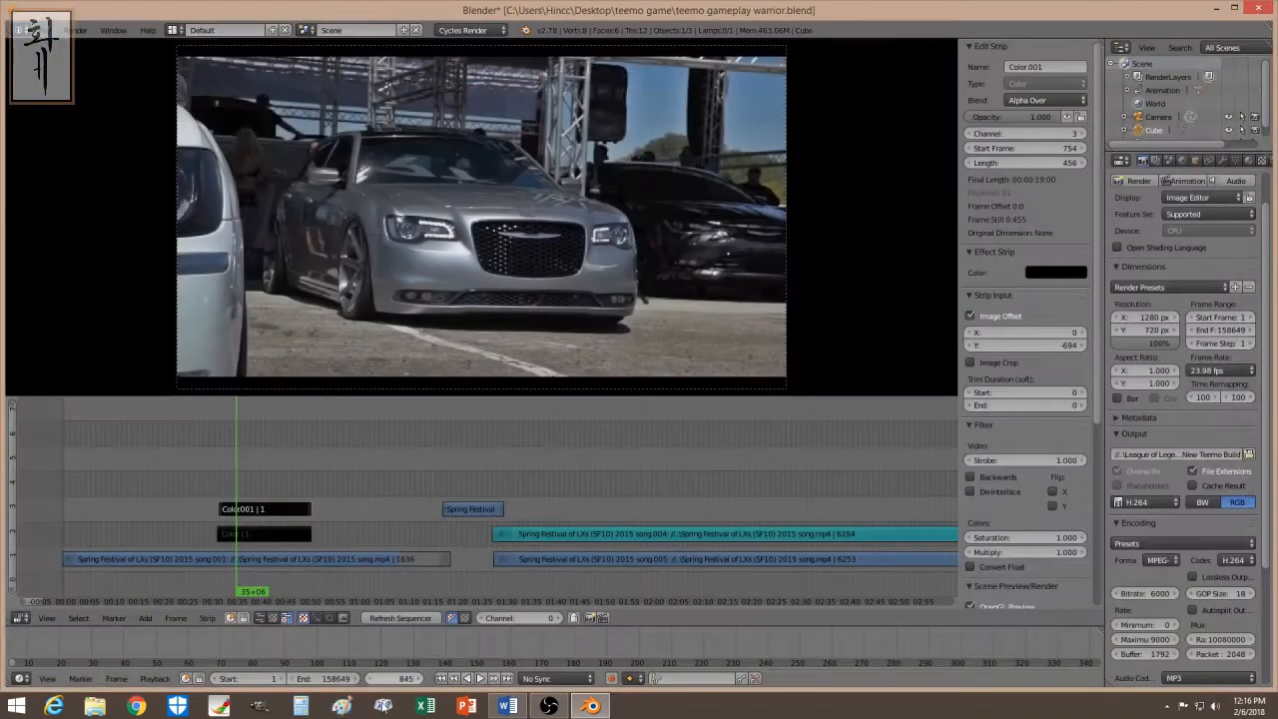
{"action": "left_click", "coordinate": [172, 618]}
{"action": "mouse_move", "coordinate": [145, 618]}
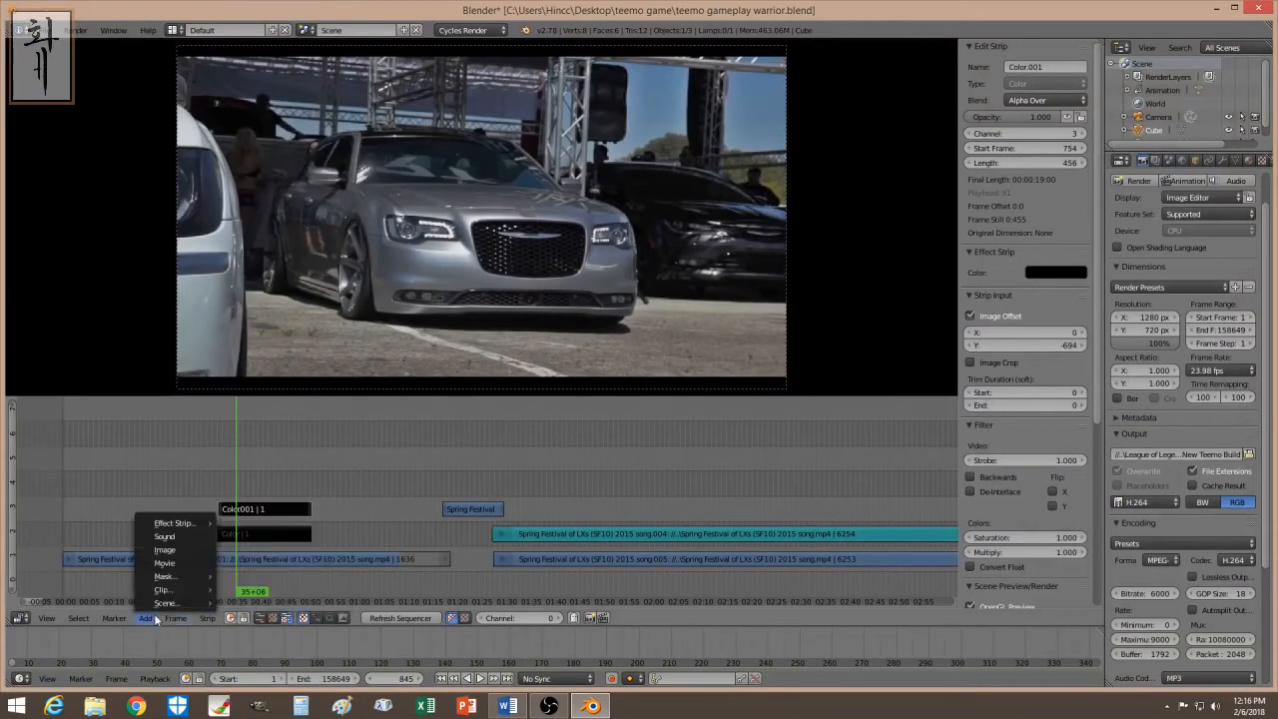
{"action": "left_click", "coordinate": [170, 551]}
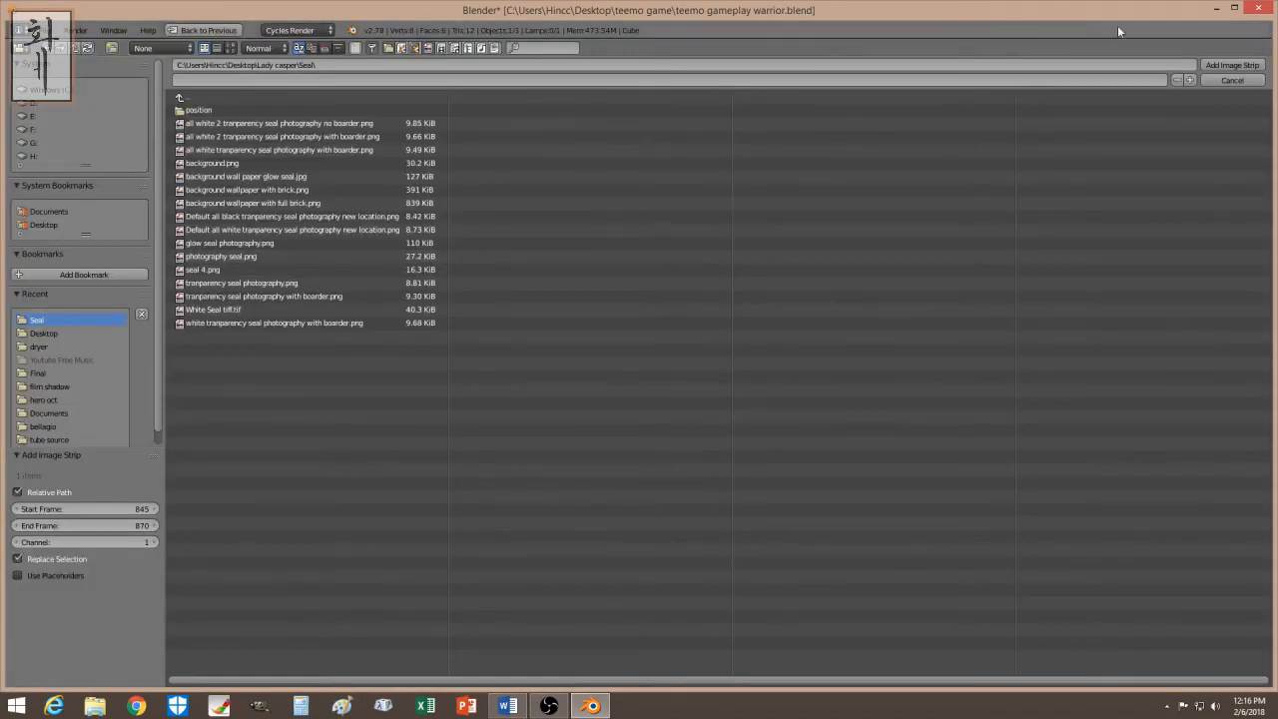
{"action": "key", "text": "Escape"}
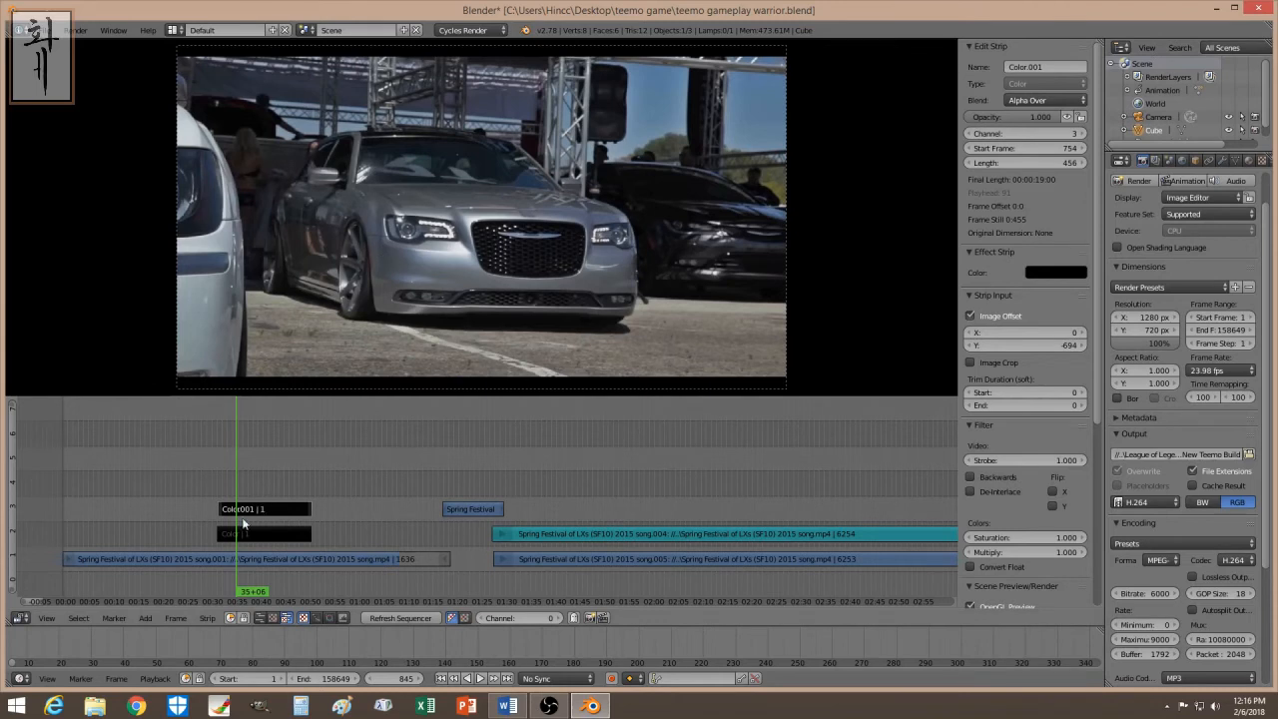
- Add another Color effect strip on channel 4, set its length to 398 frames, and move it to start at about frame 741
{"action": "left_click", "coordinate": [144, 617]}
{"action": "mouse_move", "coordinate": [190, 523]}
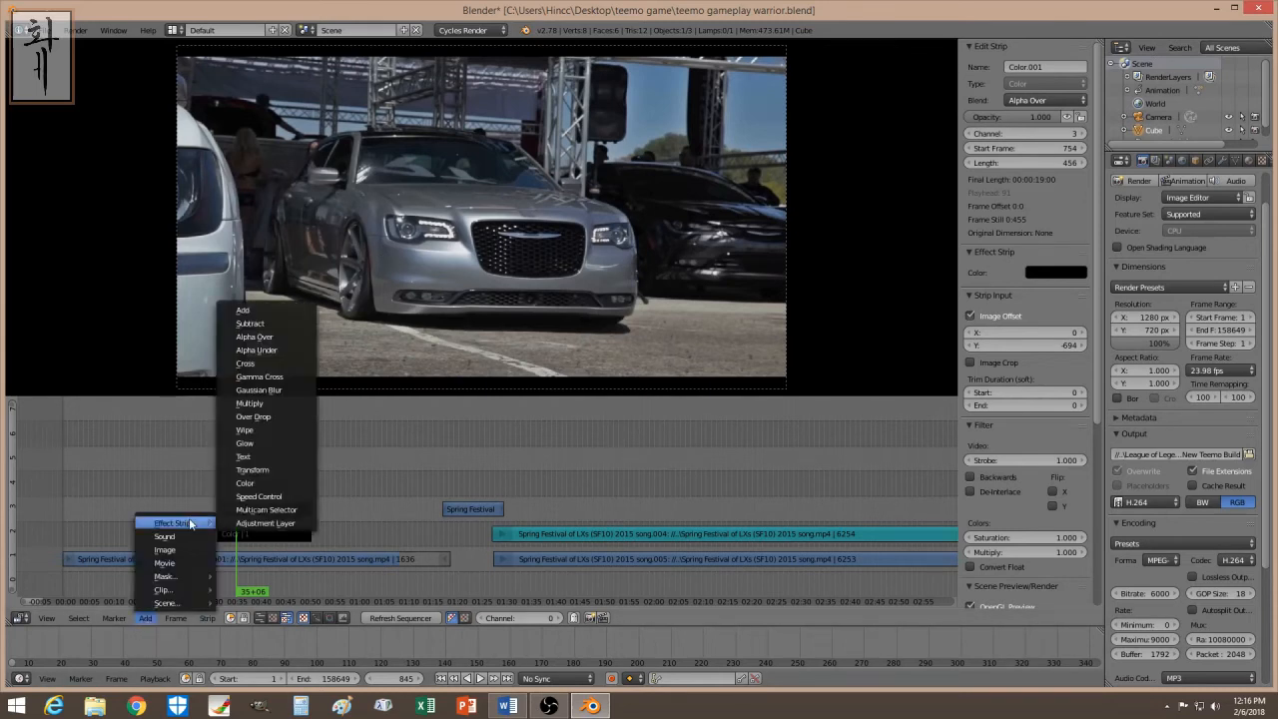
{"action": "left_click", "coordinate": [260, 484]}
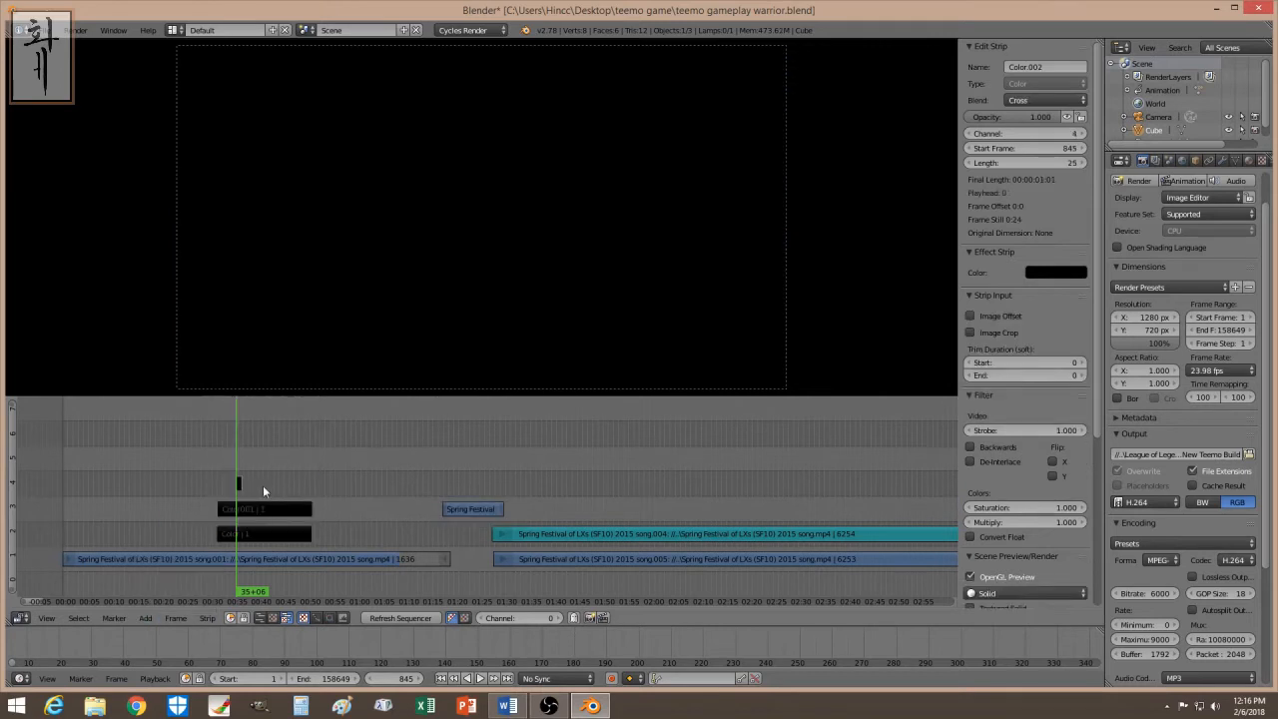
{"action": "left_click_drag", "start_coordinate": [964, 163], "coordinate": [1074, 163]}
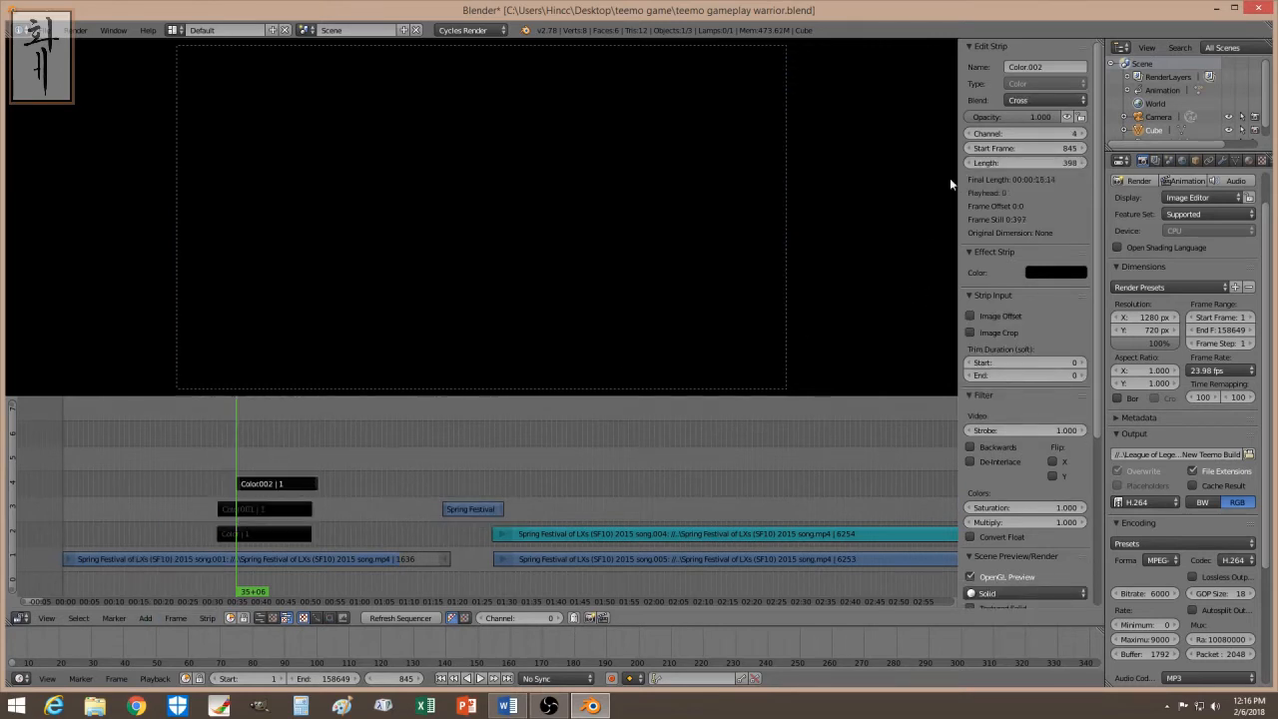
{"action": "right_click_drag", "start_coordinate": [282, 484], "coordinate": [262, 485]}
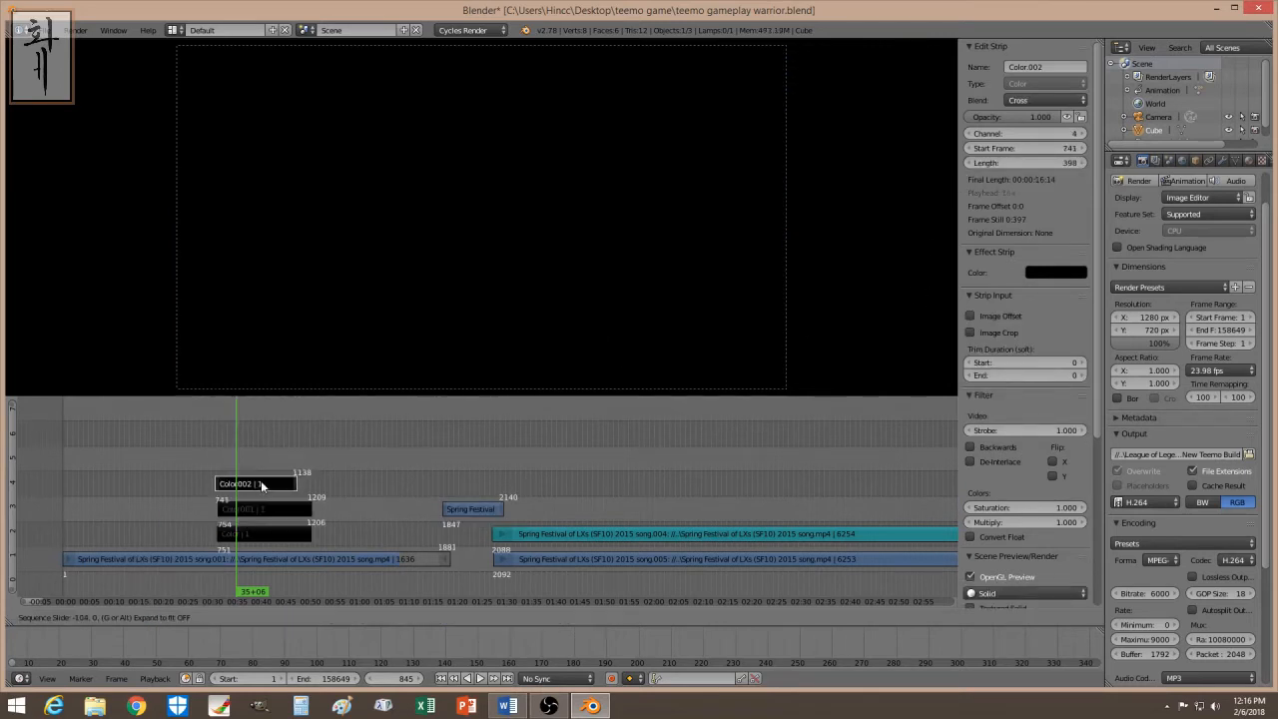
- Change the channel 4 strip's colour to a light purple of about R 0.66, G 0.56, B 1.0
{"action": "left_click", "coordinate": [1049, 276]}
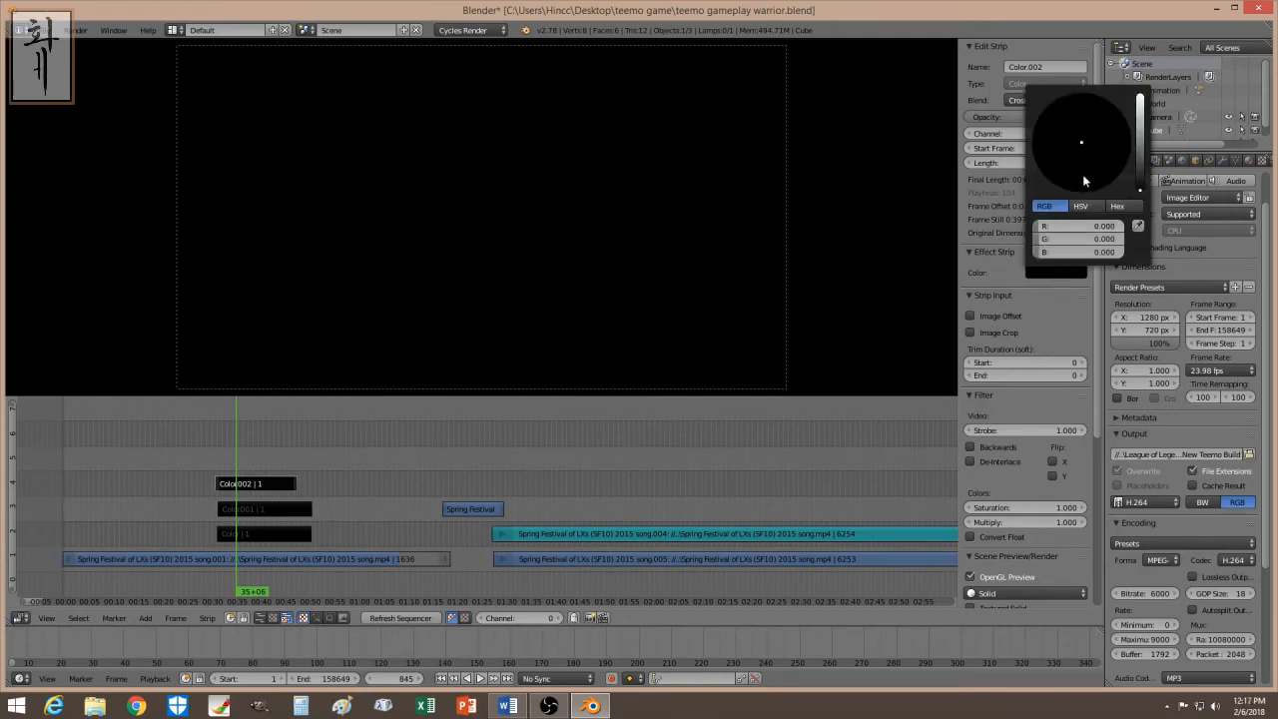
{"action": "left_click_drag", "start_coordinate": [1137, 191], "coordinate": [1140, 96]}
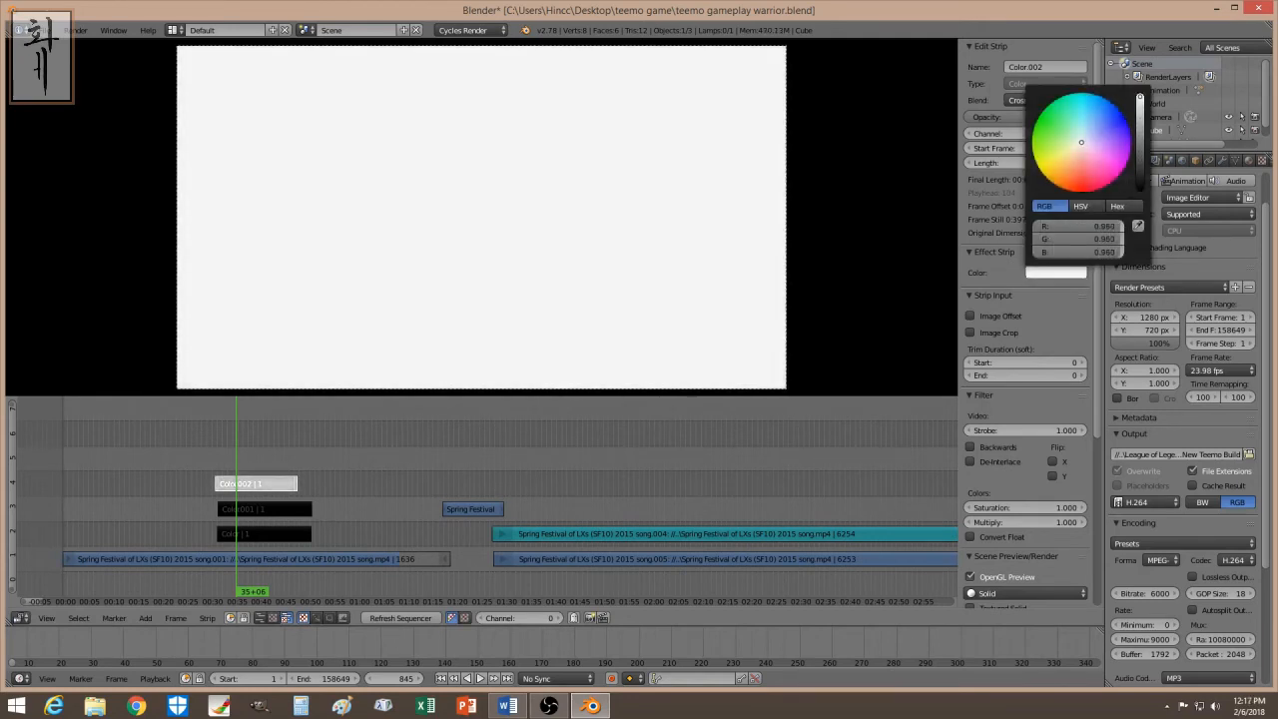
{"action": "left_click", "coordinate": [1102, 140]}
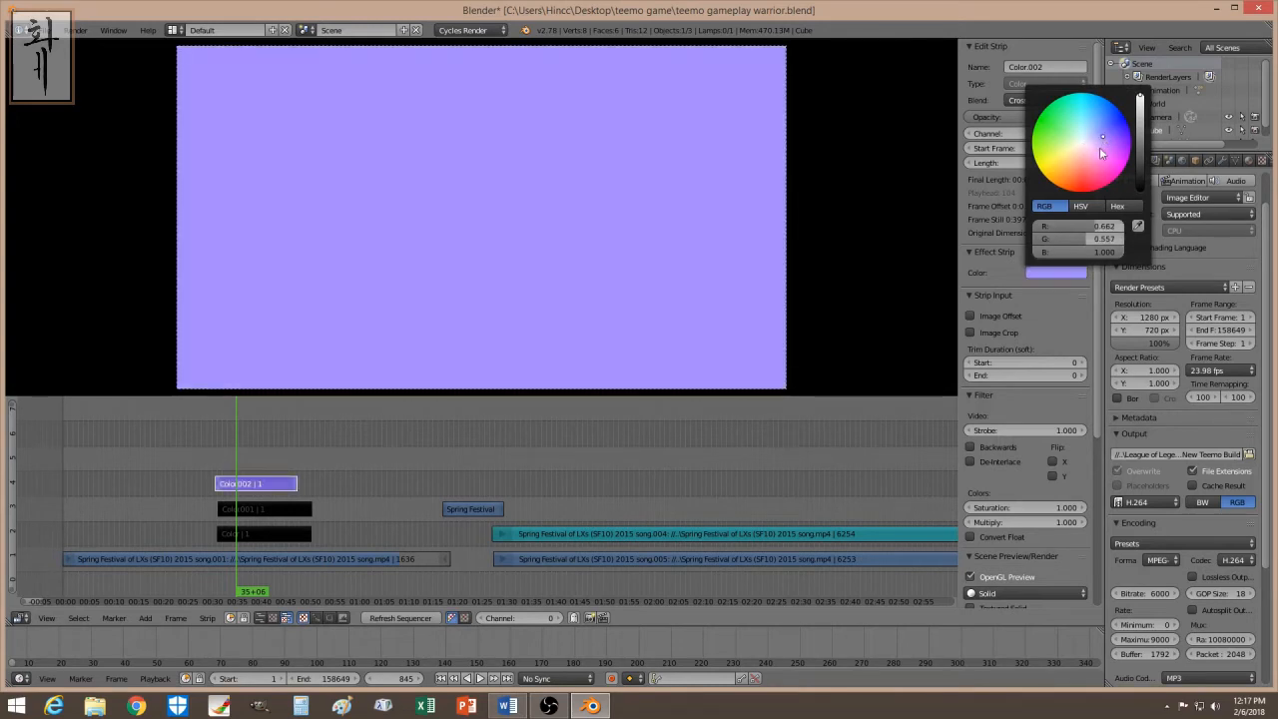
- Recolour the purple strip light red and move it to channel 2 at frame 0, with the first movie strip starting at frame 121
{"action": "left_click", "coordinate": [1090, 174]}
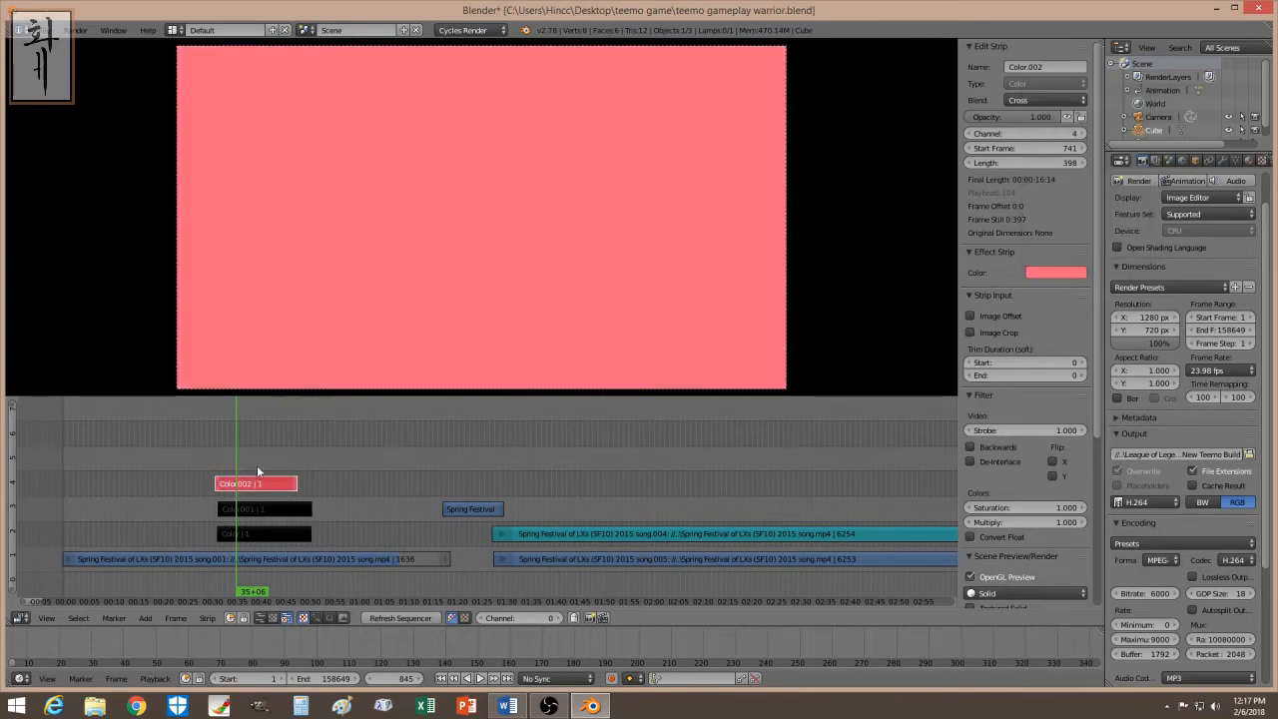
{"action": "right_click_drag", "start_coordinate": [256, 481], "coordinate": [108, 541]}
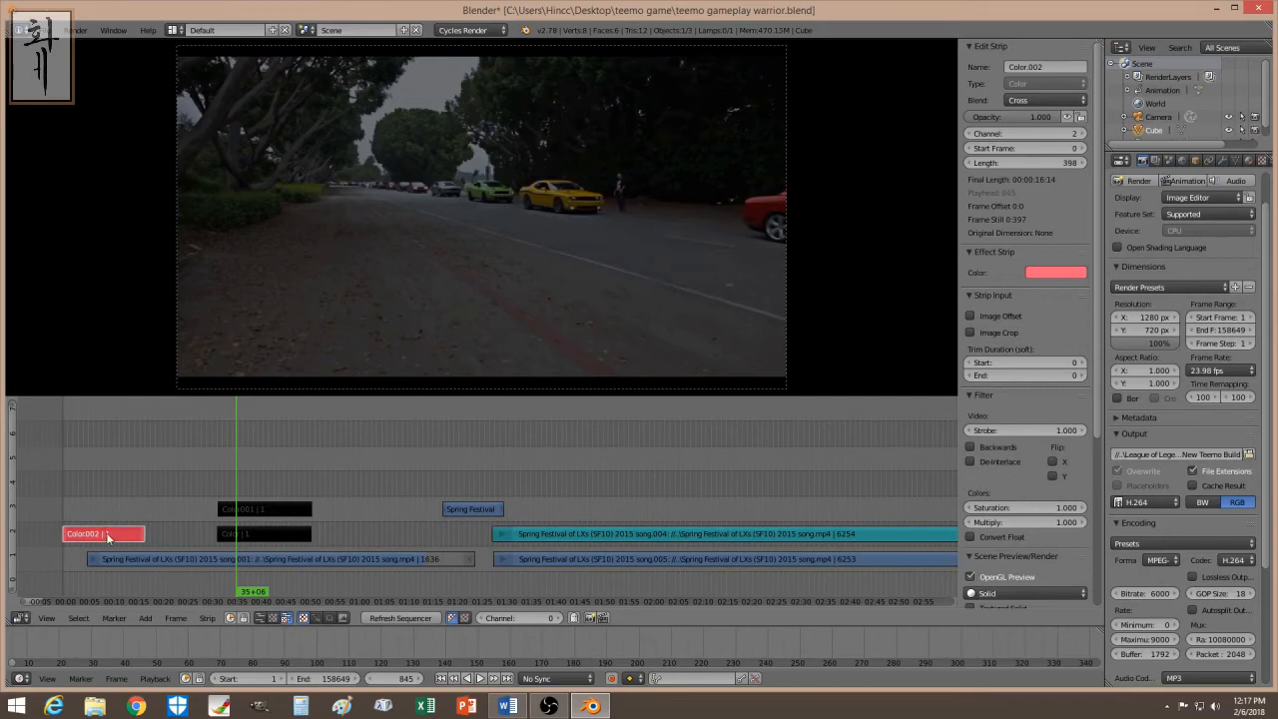
- Add a Gamma Cross from the light red strip to the first movie strip and preview the fade-in
{"action": "right_click", "coordinate": [121, 563]}
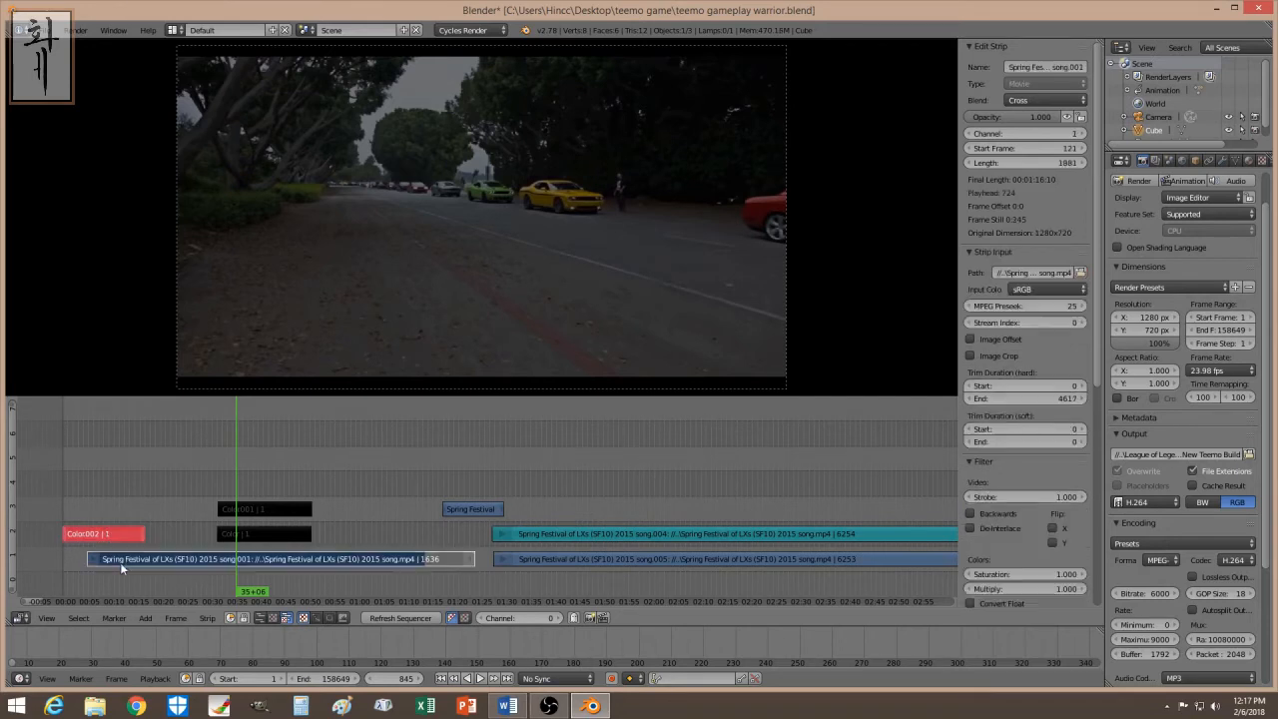
{"action": "left_click", "coordinate": [147, 619]}
{"action": "mouse_move", "coordinate": [176, 522]}
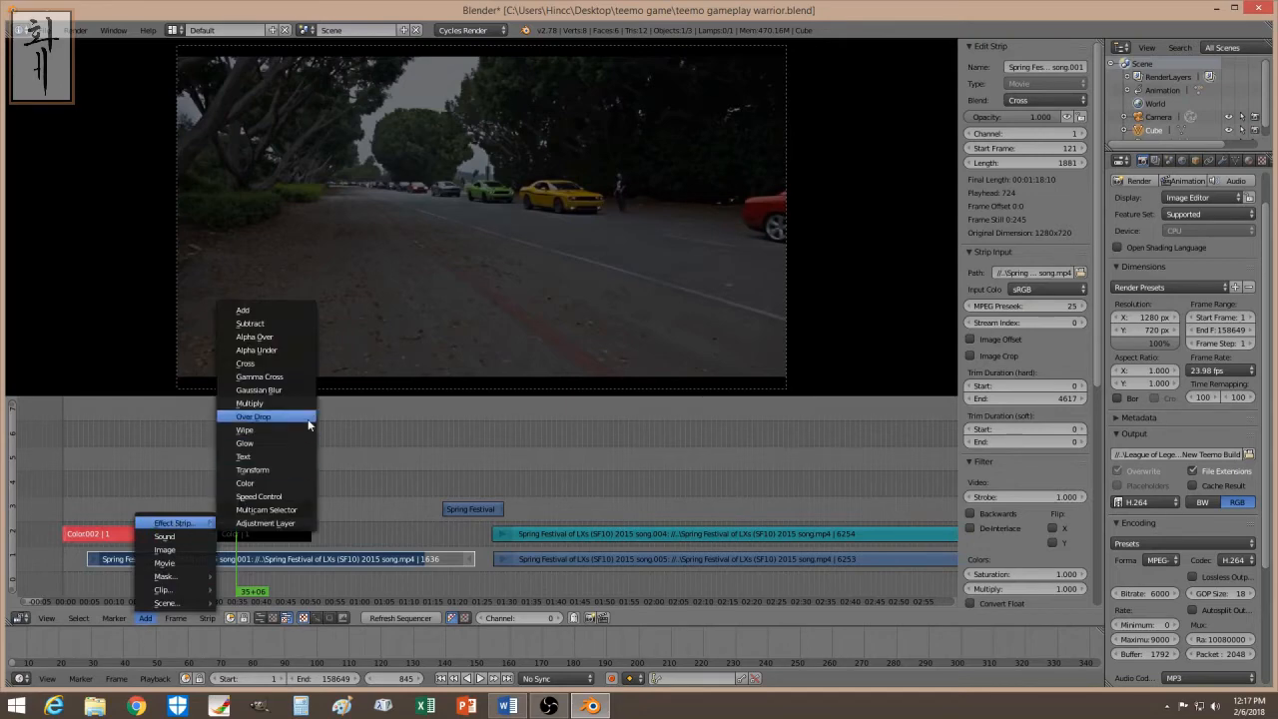
{"action": "left_click", "coordinate": [291, 378]}
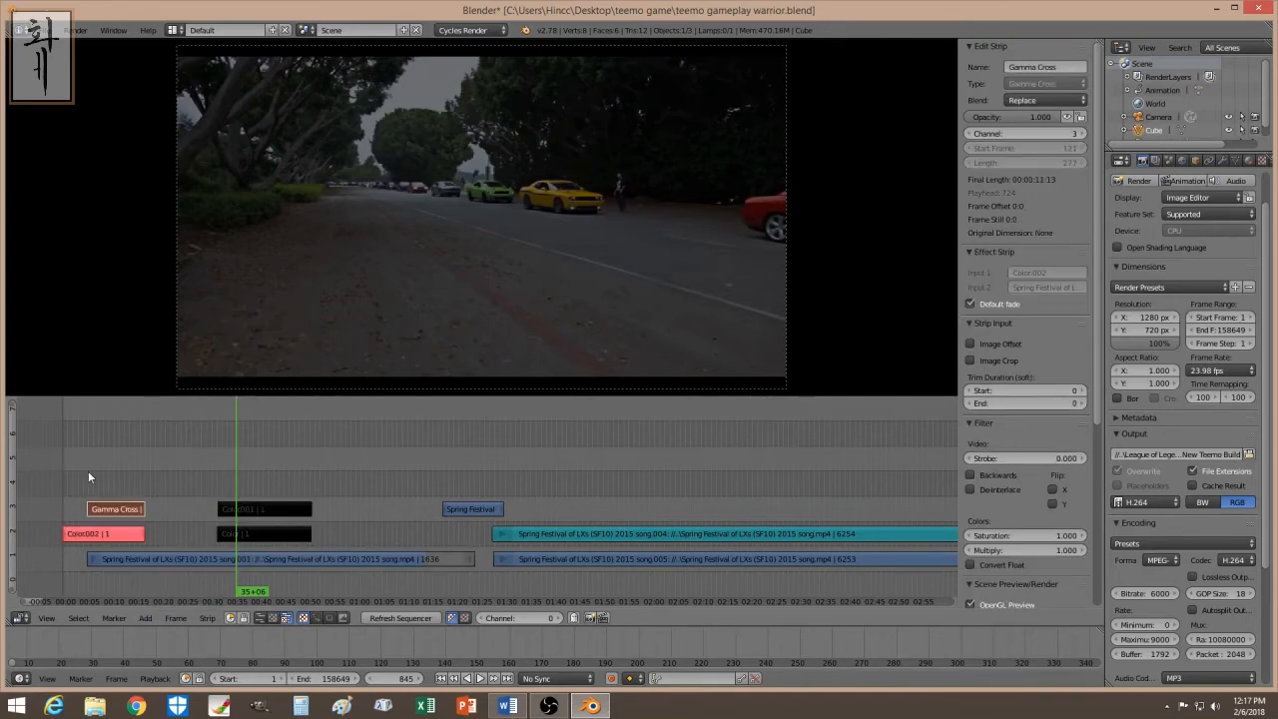
{"action": "left_click", "coordinate": [84, 470]}
{"action": "key", "text": "alt+a"}
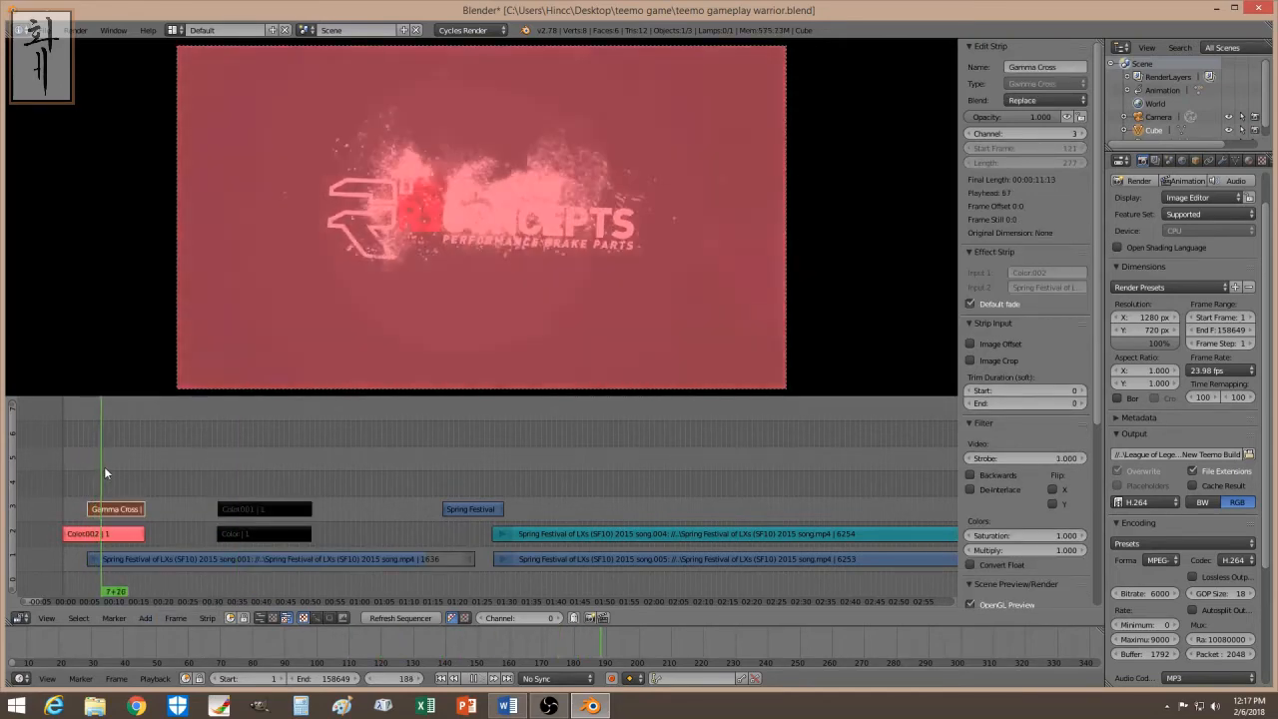
{"action": "left_click_drag", "start_coordinate": [104, 466], "coordinate": [130, 466]}
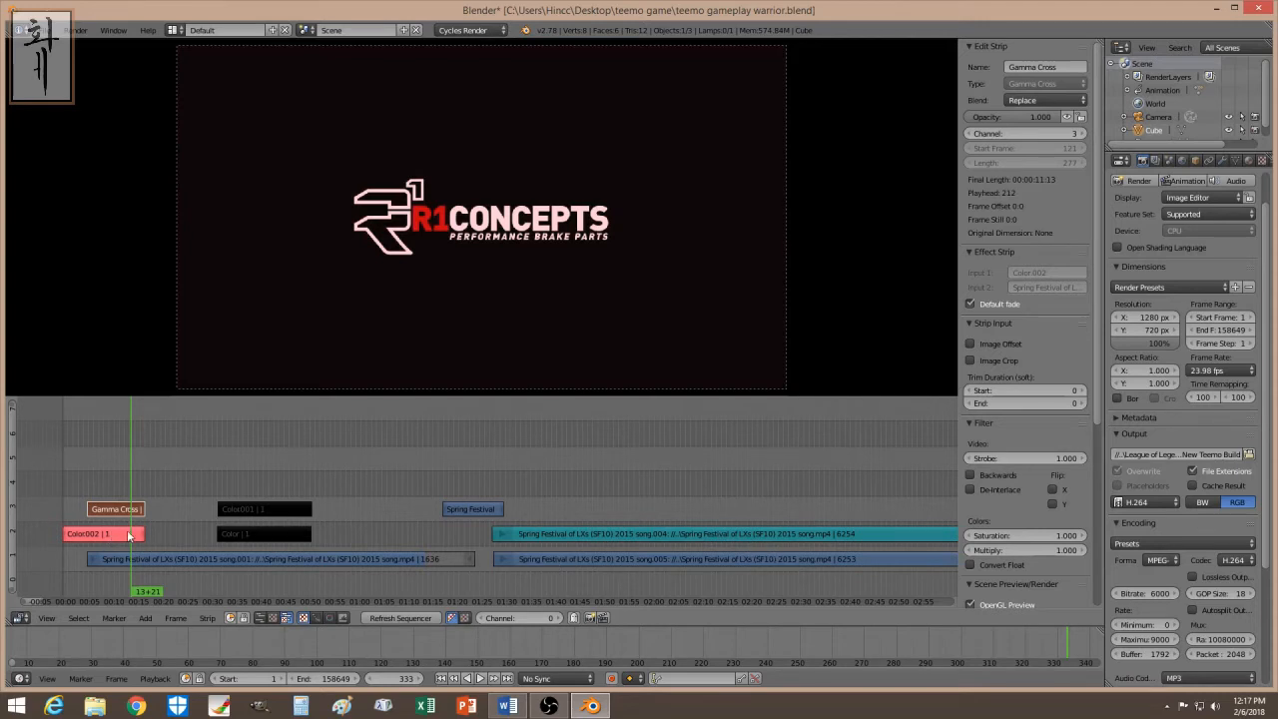
- Duplicate the light red strip to frame 1482 on channel 2 and trim the first movie strip's end to frame 1542
{"action": "right_click", "coordinate": [274, 534]}
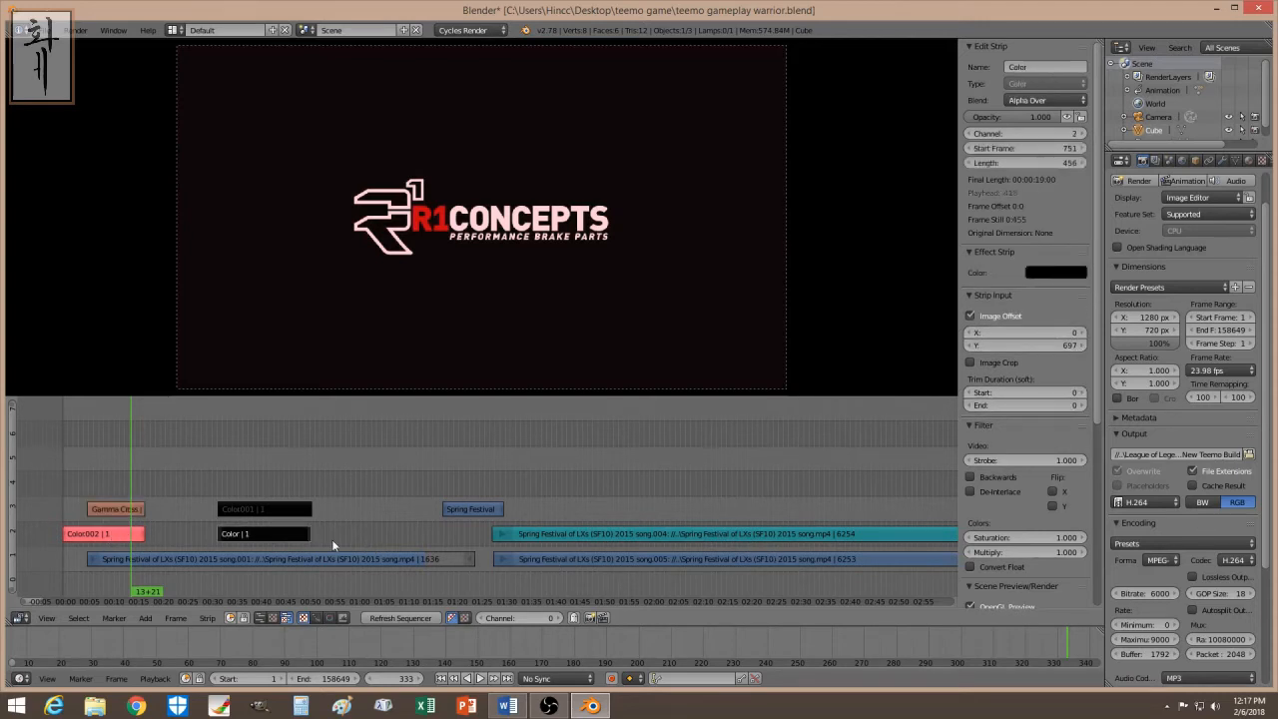
{"action": "right_click", "coordinate": [118, 536]}
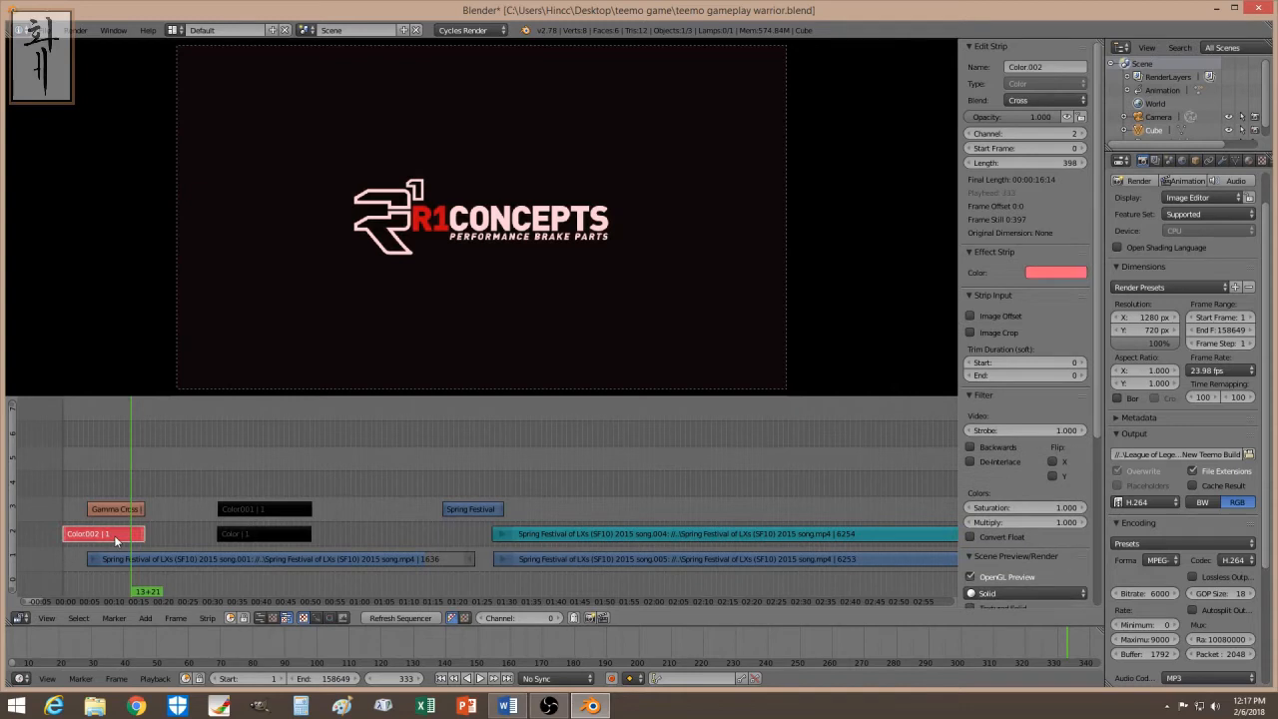
{"action": "key", "text": "shift+d"}
{"action": "left_click", "coordinate": [419, 543]}
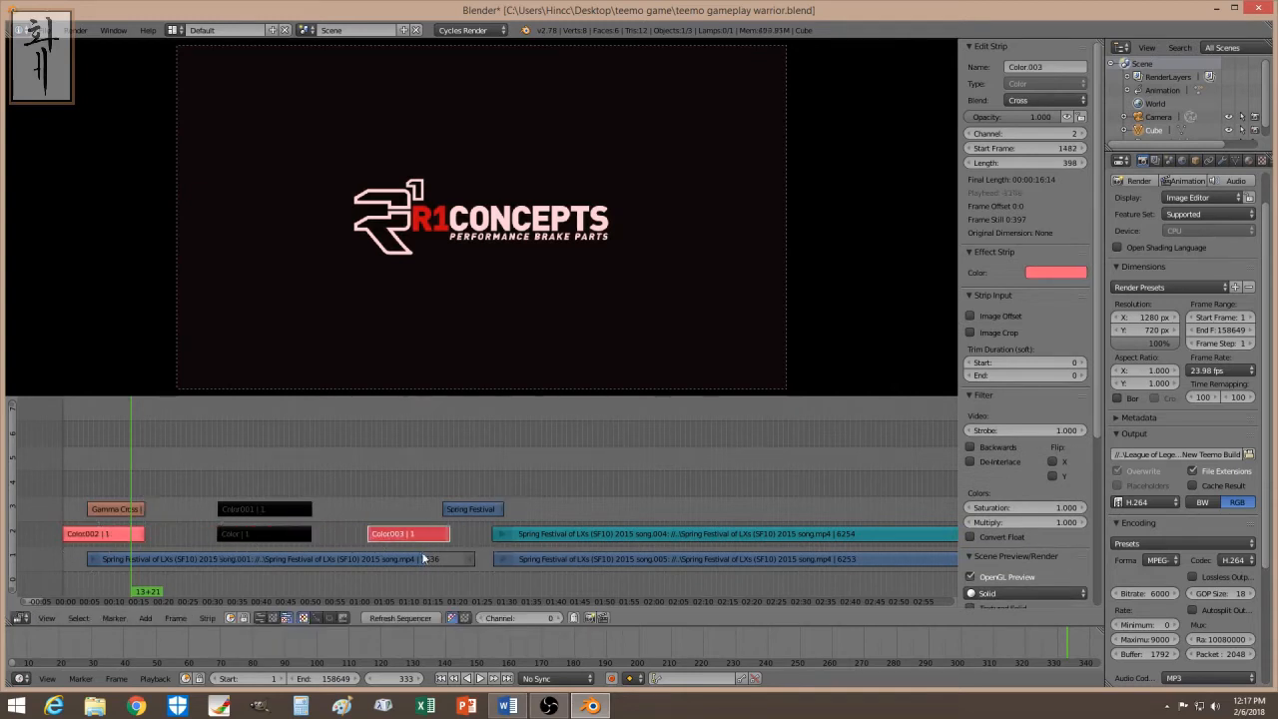
{"action": "right_click_drag", "start_coordinate": [476, 558], "coordinate": [375, 564]}
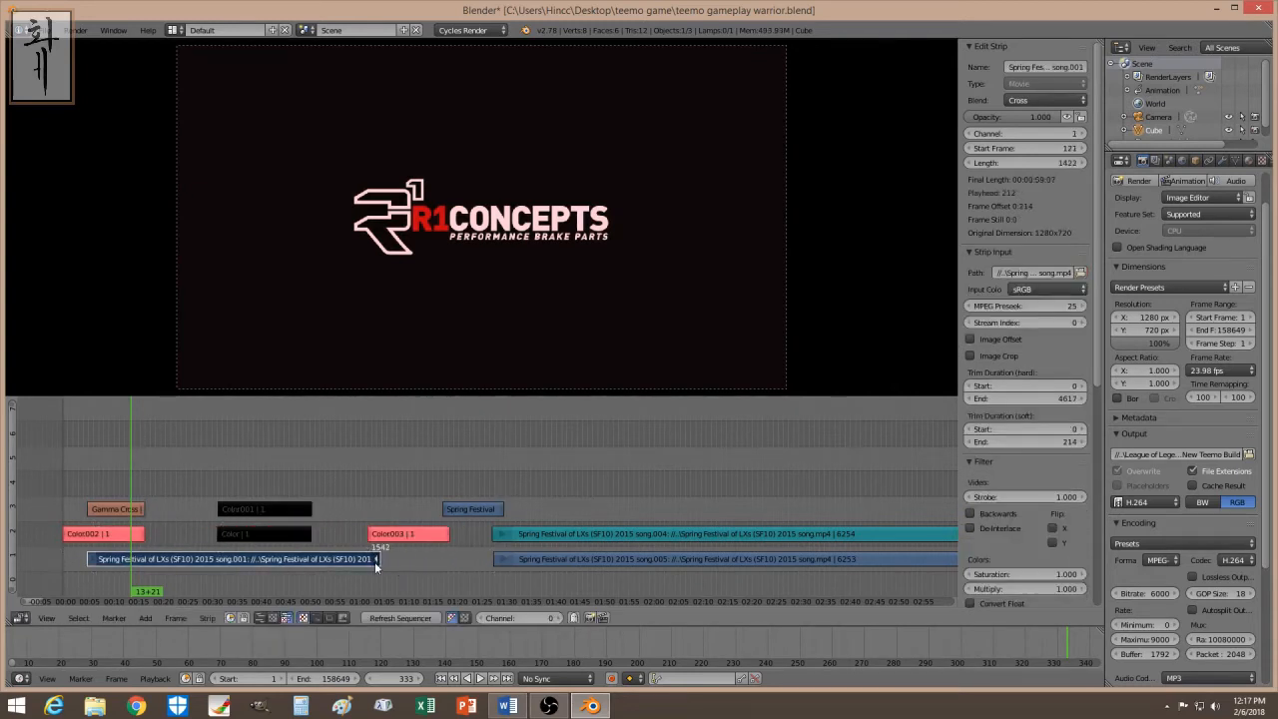
- Add a Gamma Cross from the first movie strip to the duplicated red strip and scrub through the fade-out
{"action": "right_click", "coordinate": [337, 557]}
{"action": "right_click", "coordinate": [398, 536]}
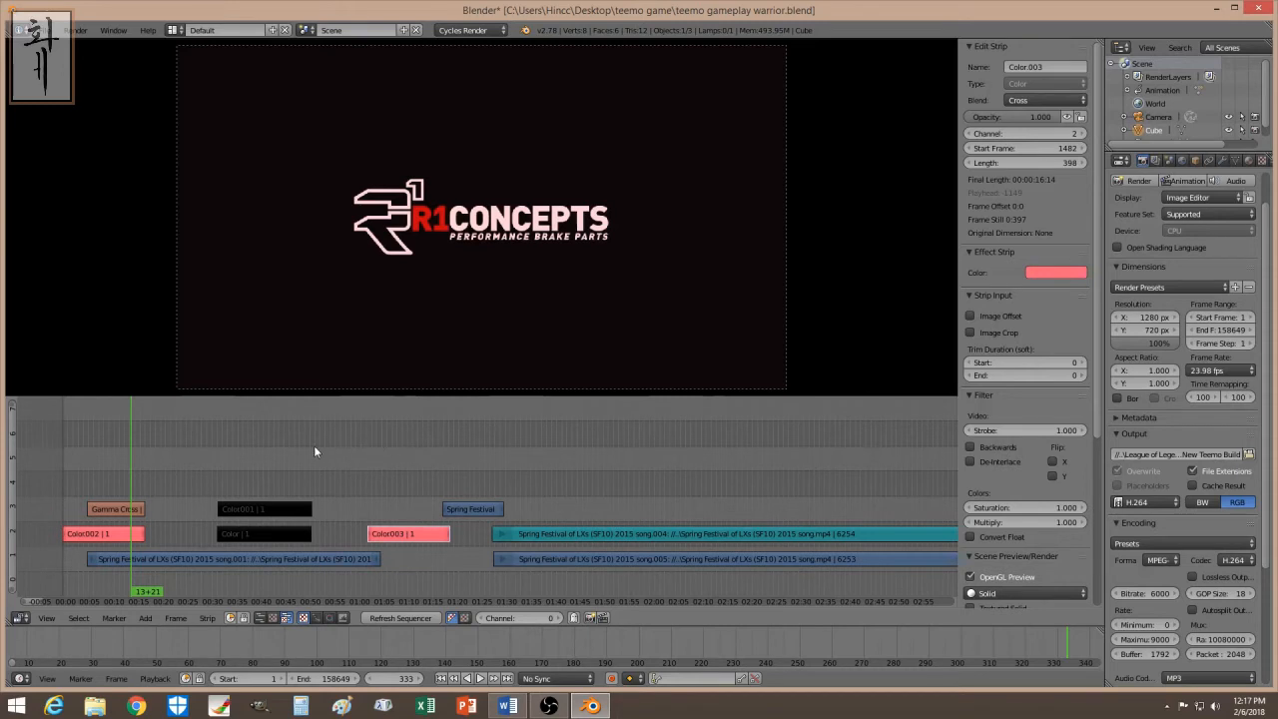
{"action": "left_click", "coordinate": [341, 558]}
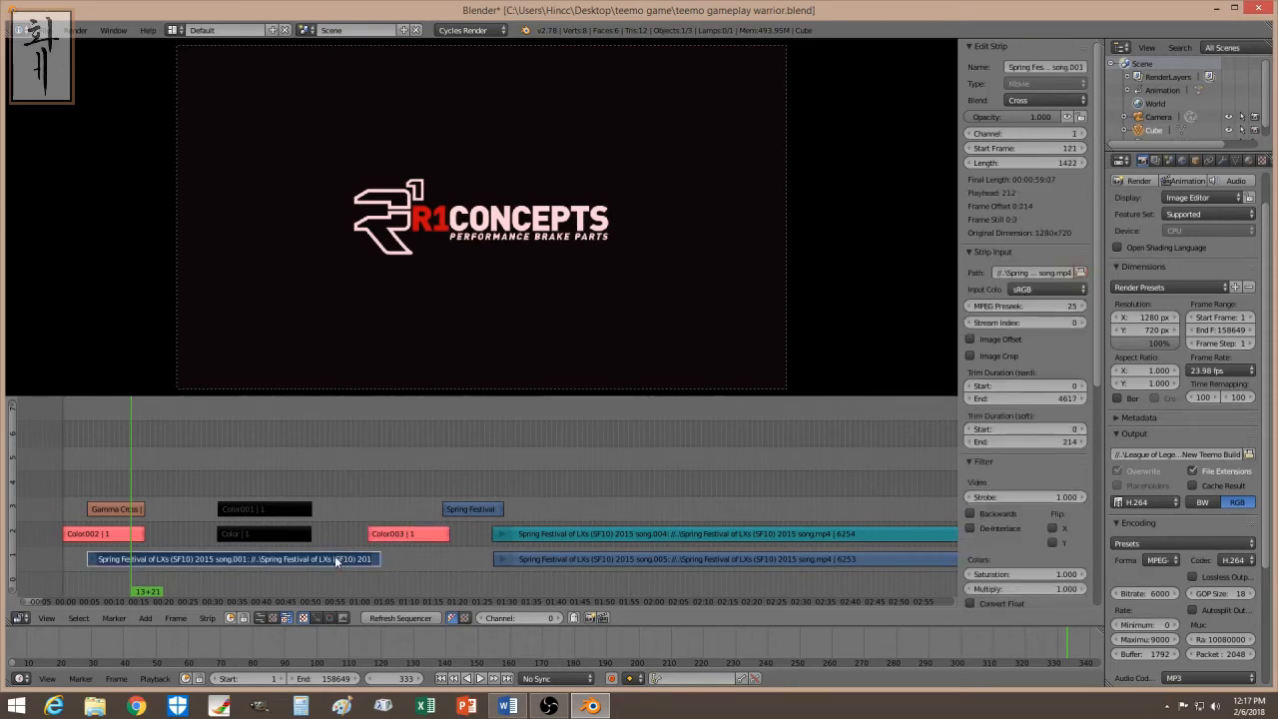
{"action": "left_click", "coordinate": [393, 534]}
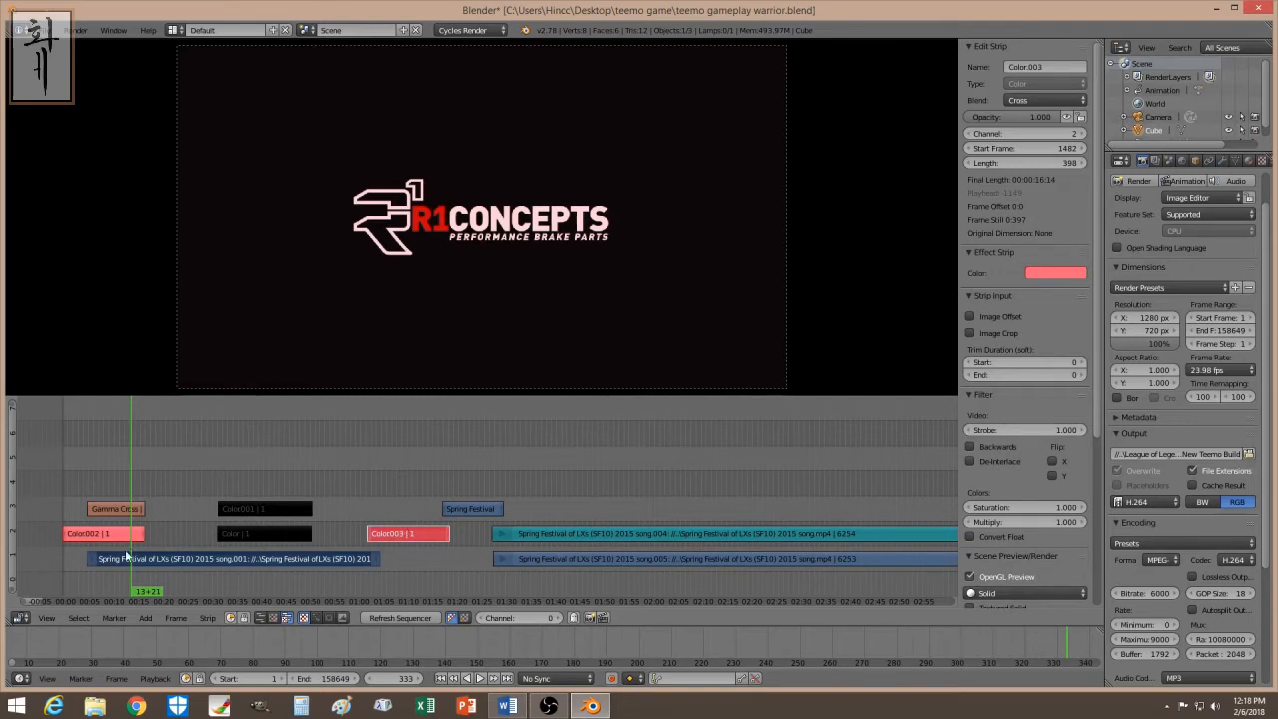
{"action": "right_click", "coordinate": [78, 535]}
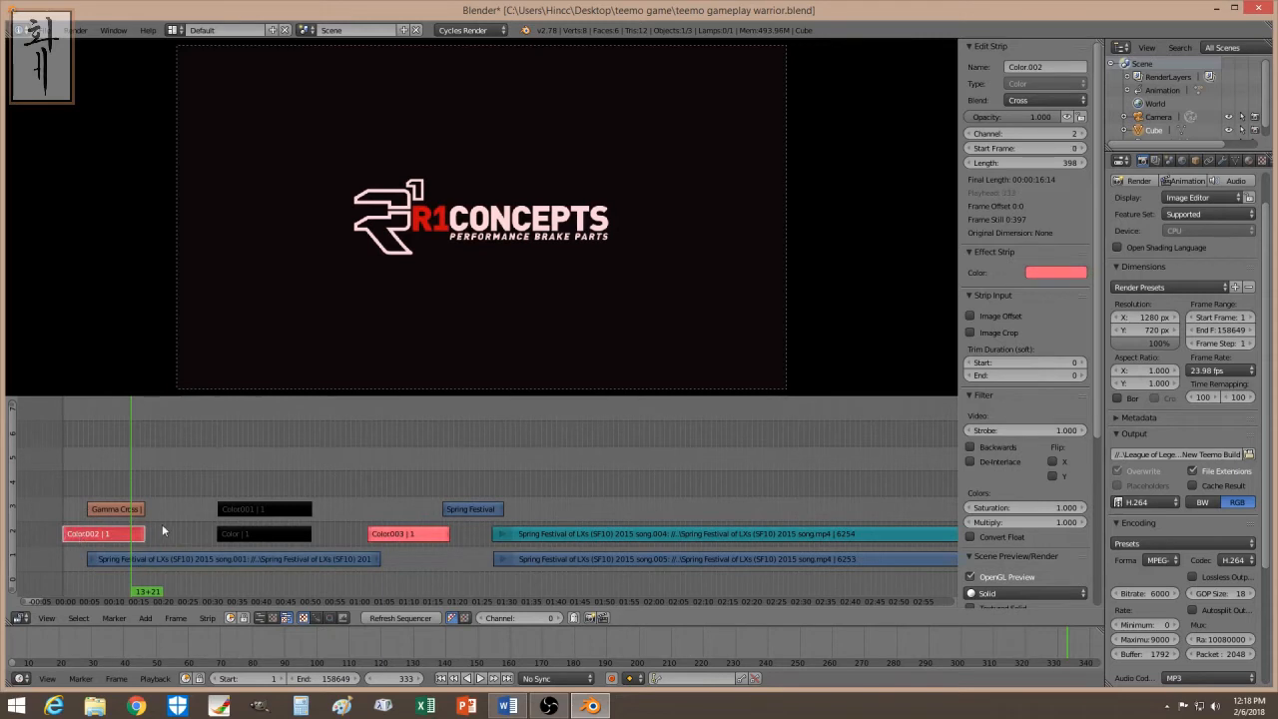
{"action": "right_click", "coordinate": [161, 559]}
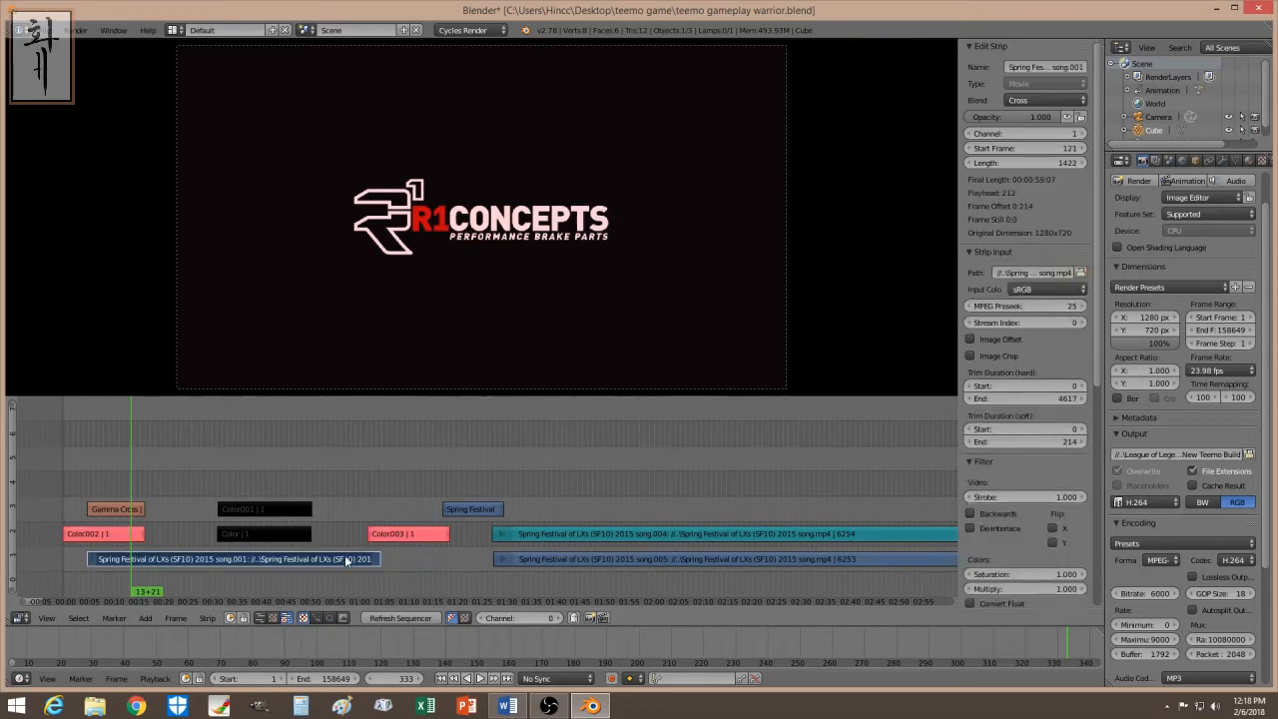
{"action": "right_click", "coordinate": [380, 537]}
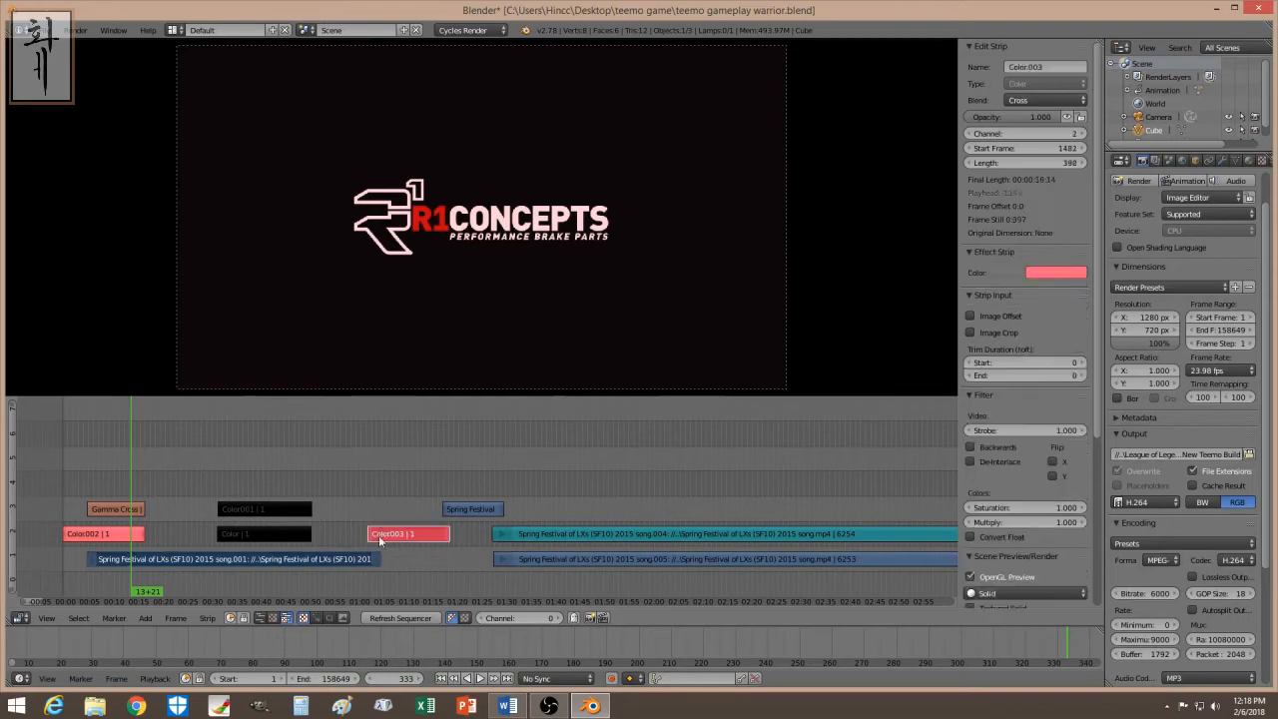
{"action": "left_click", "coordinate": [146, 618]}
{"action": "mouse_move", "coordinate": [183, 526]}
{"action": "left_click", "coordinate": [261, 379]}
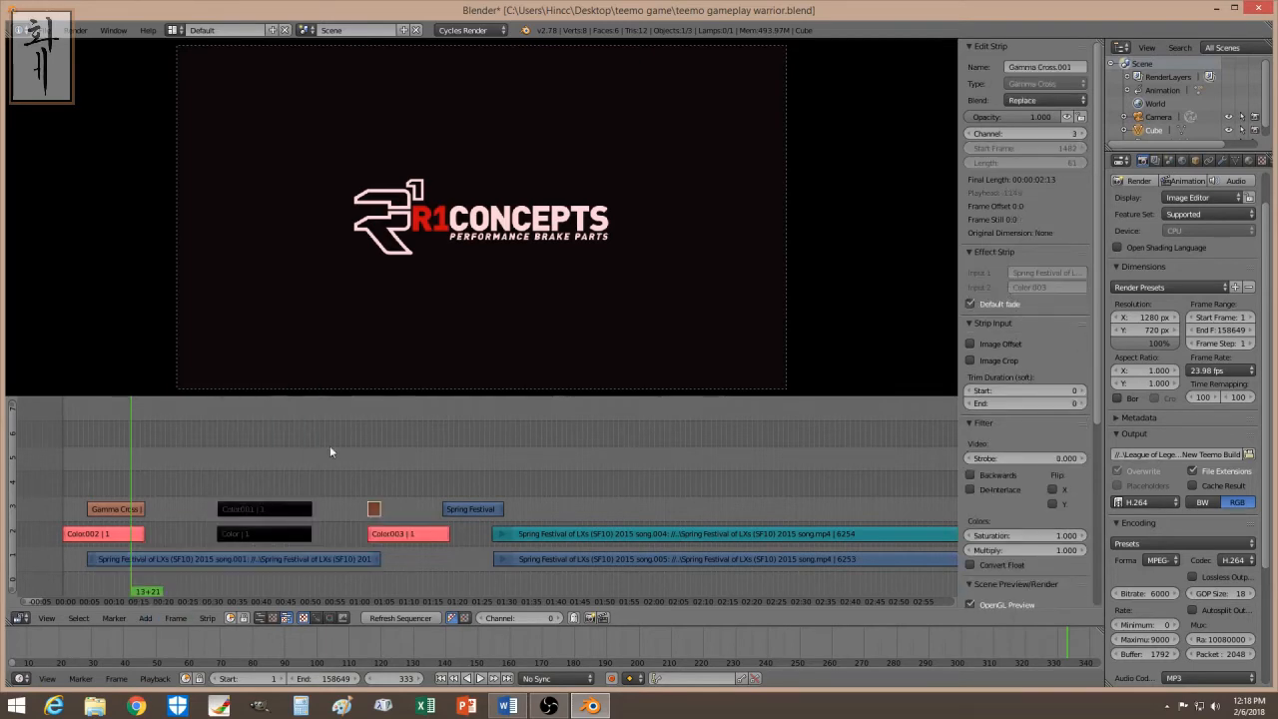
{"action": "left_click_drag", "start_coordinate": [363, 460], "coordinate": [386, 463]}
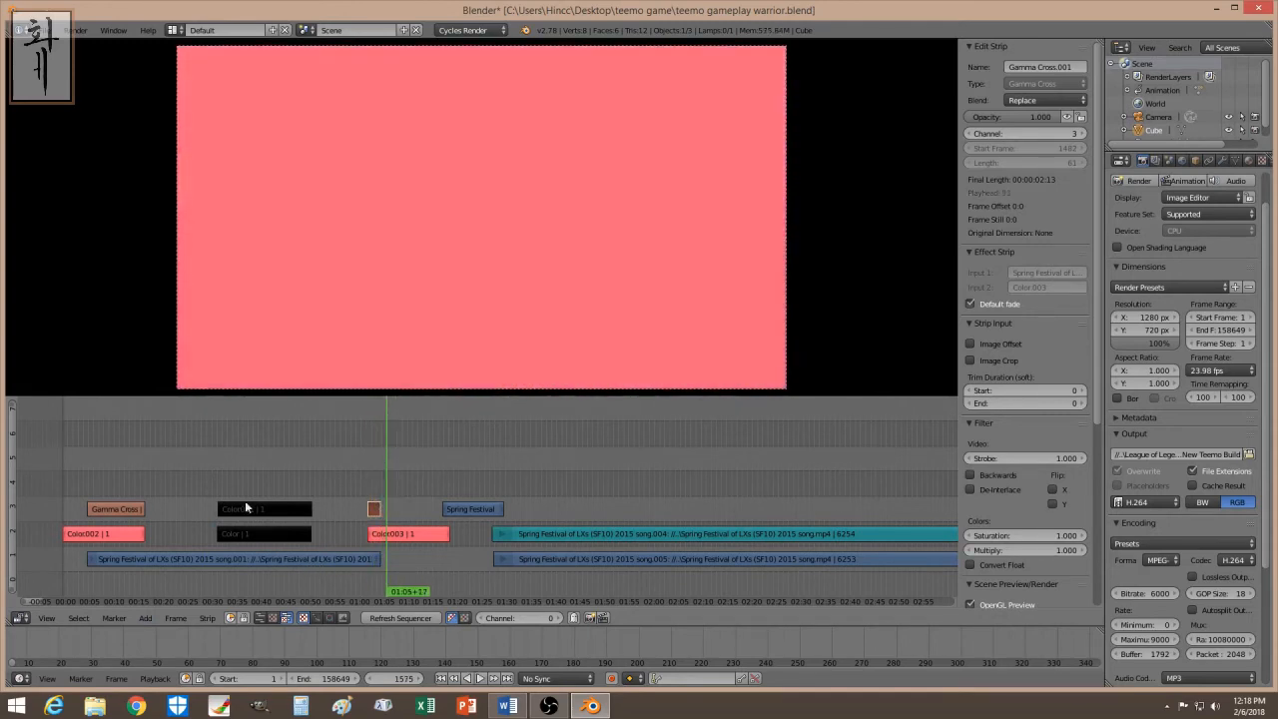
{"action": "left_click", "coordinate": [236, 465]}
{"action": "left_click", "coordinate": [277, 455]}
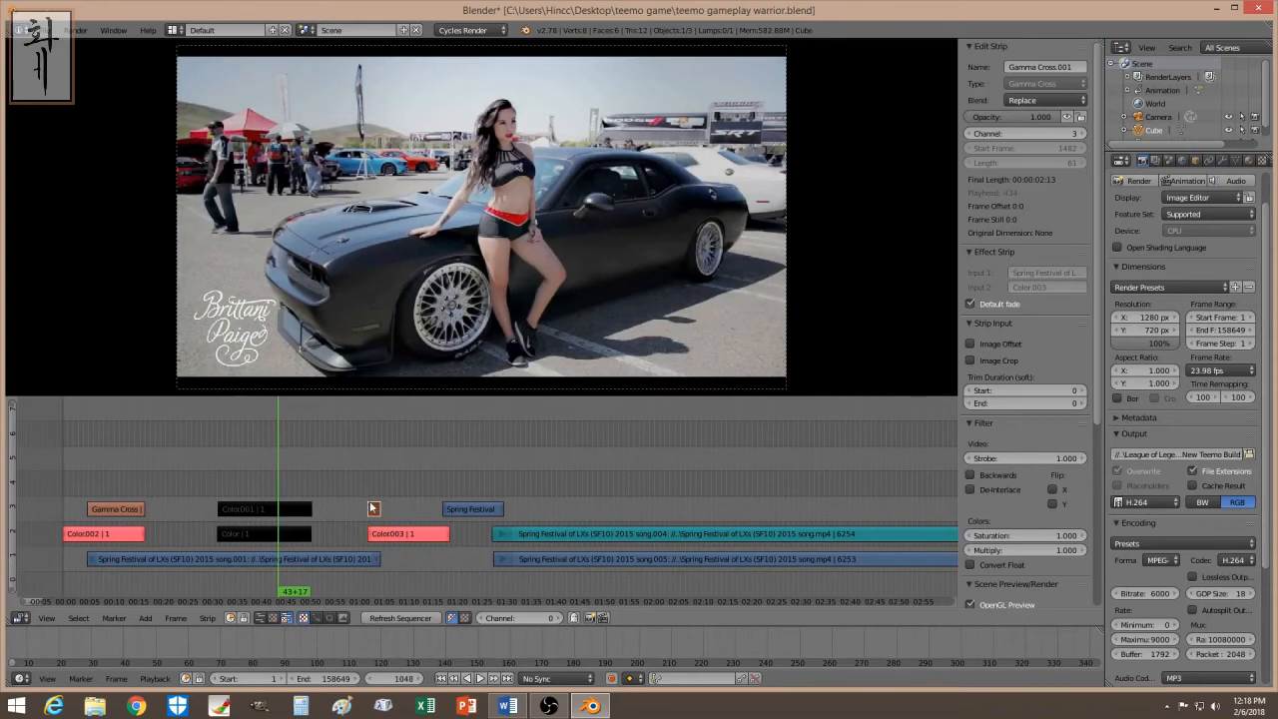
{"action": "left_click", "coordinate": [397, 535]}
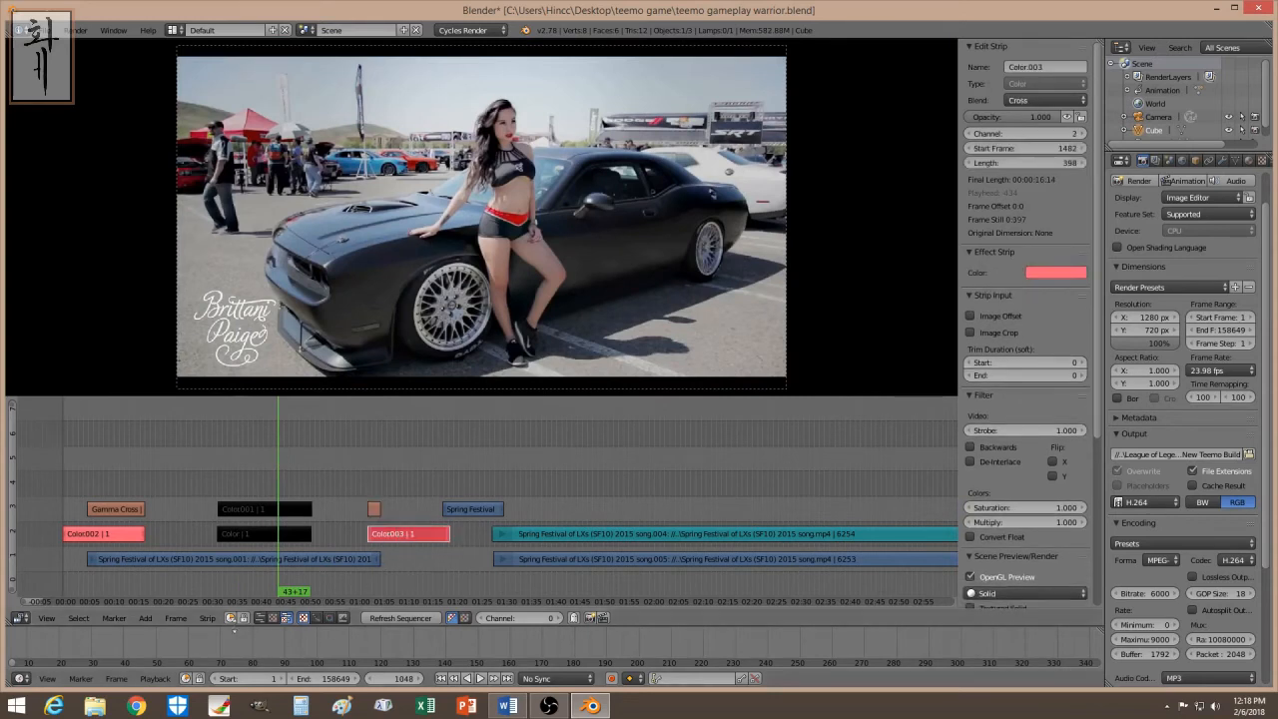
{"action": "left_click", "coordinate": [145, 618]}
{"action": "mouse_move", "coordinate": [178, 525]}
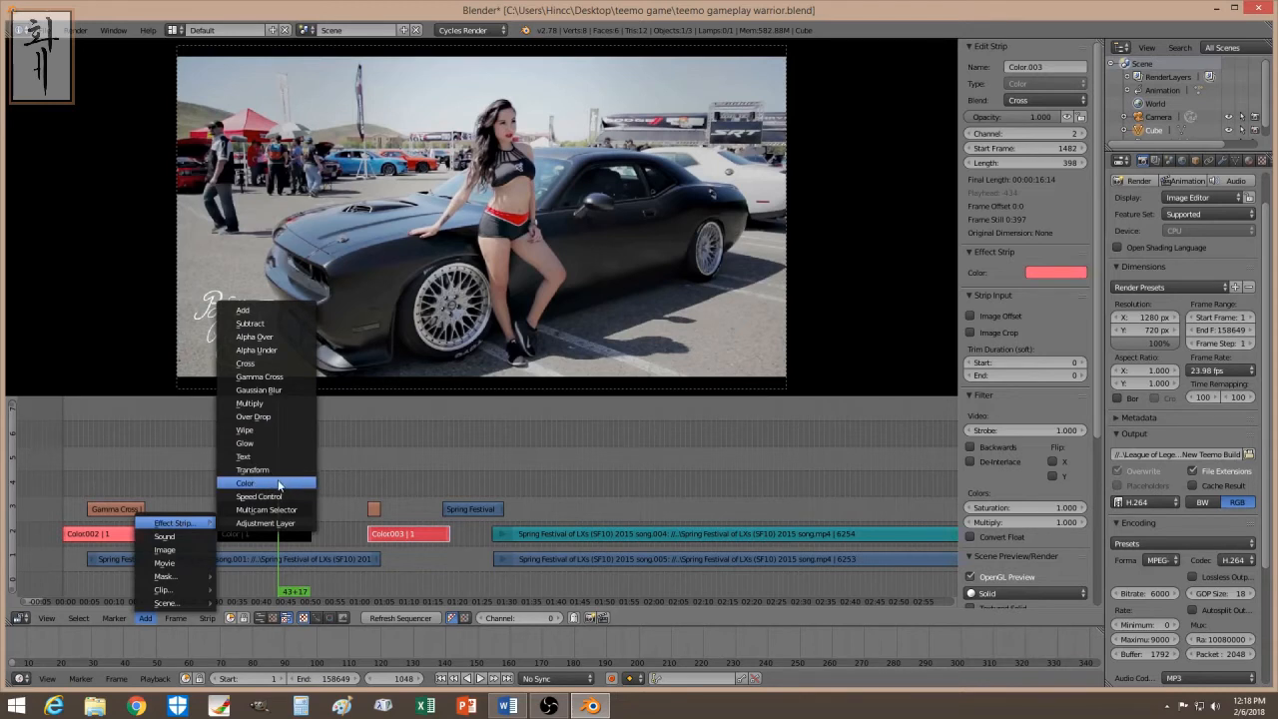
{"action": "left_click", "coordinate": [321, 484]}
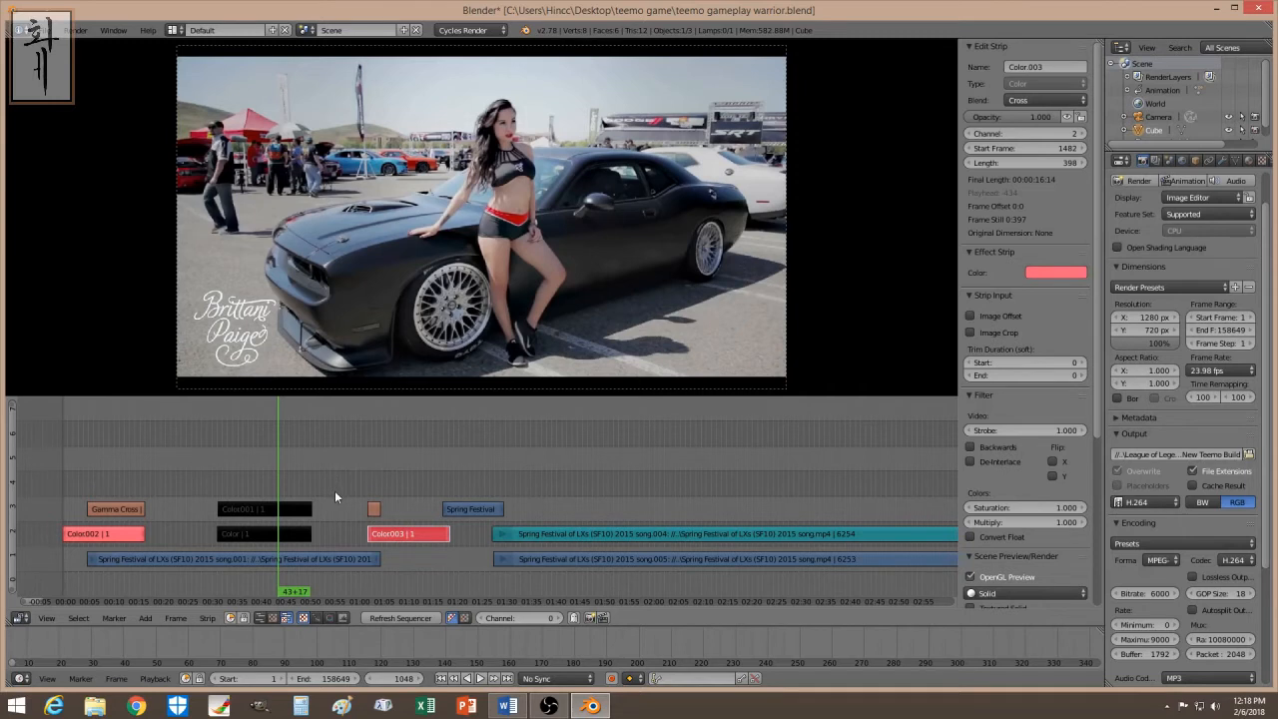
{"action": "right_click", "coordinate": [375, 507]}
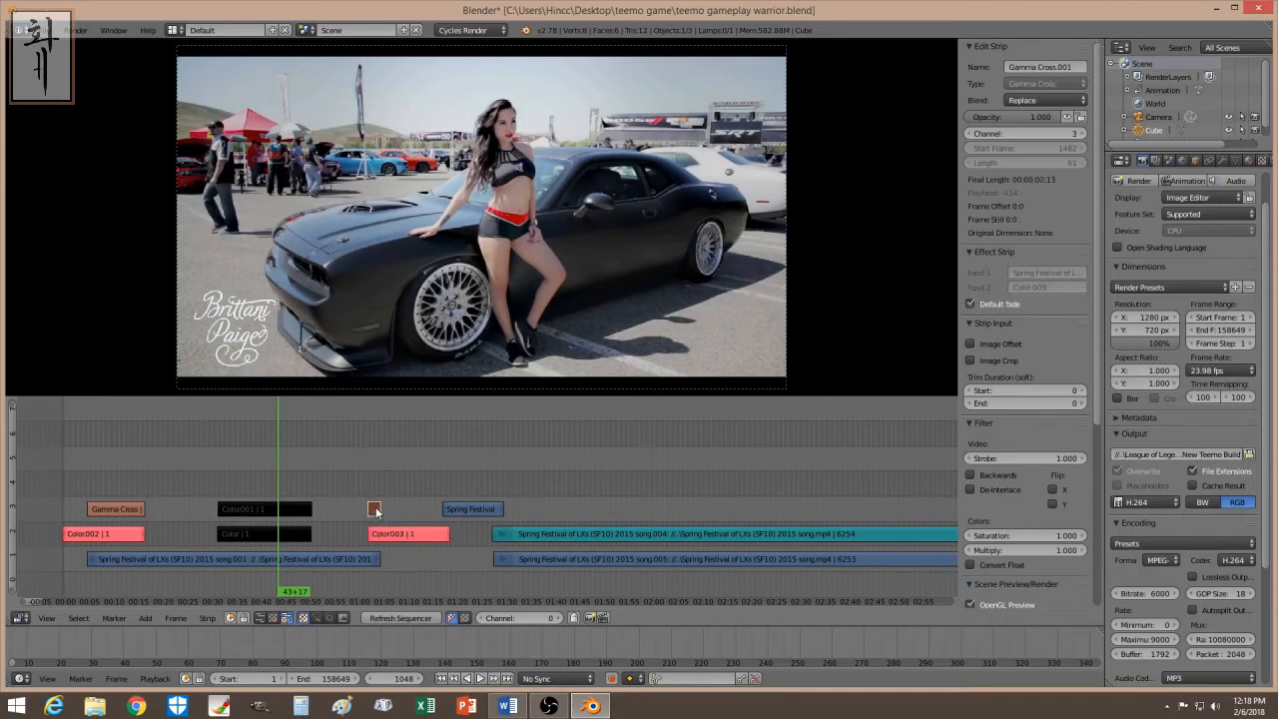
- Delete the two black colour strips on channels 2 and 3
{"action": "right_click", "coordinate": [303, 534]}
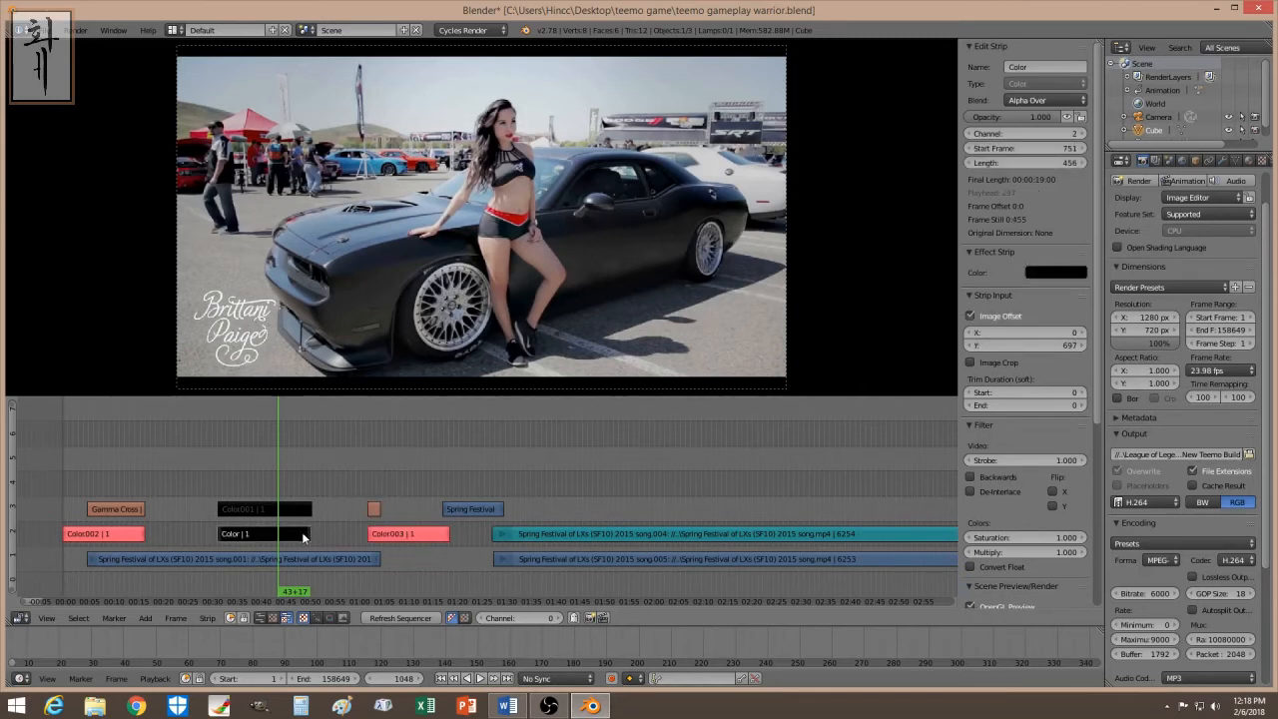
{"action": "key", "text": "Delete"}
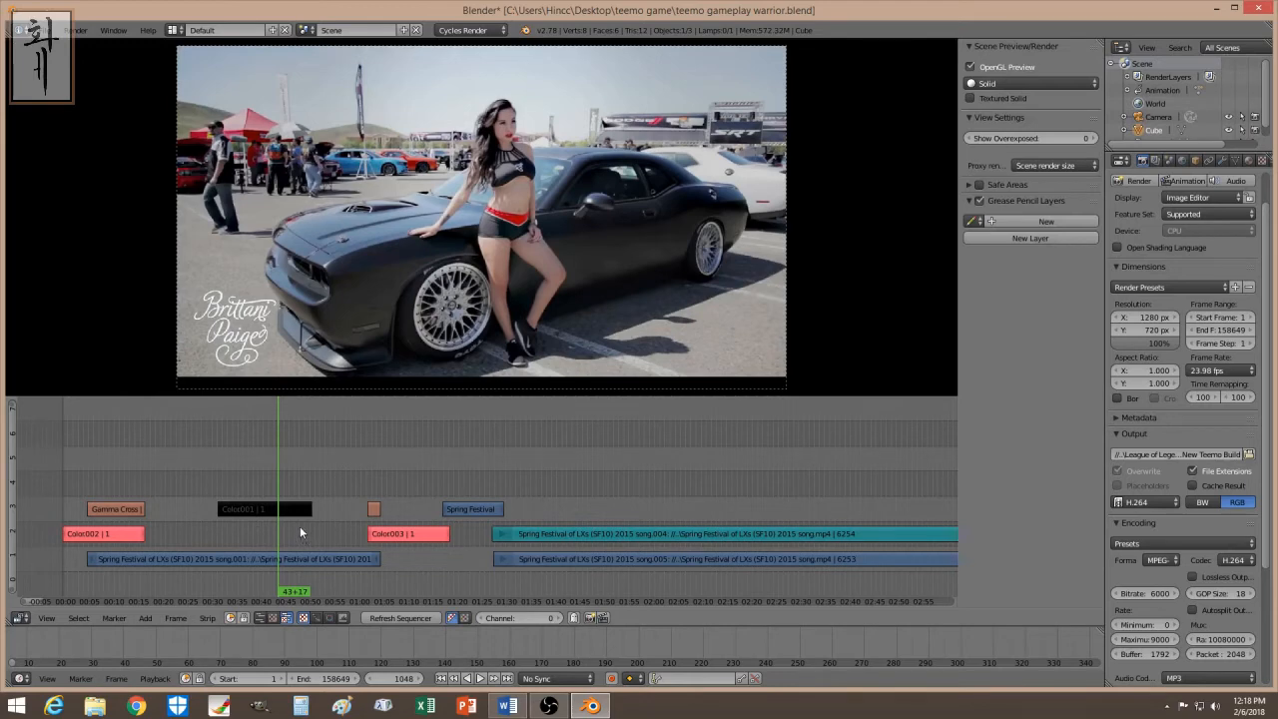
{"action": "right_click", "coordinate": [286, 514]}
{"action": "key", "text": "x"}
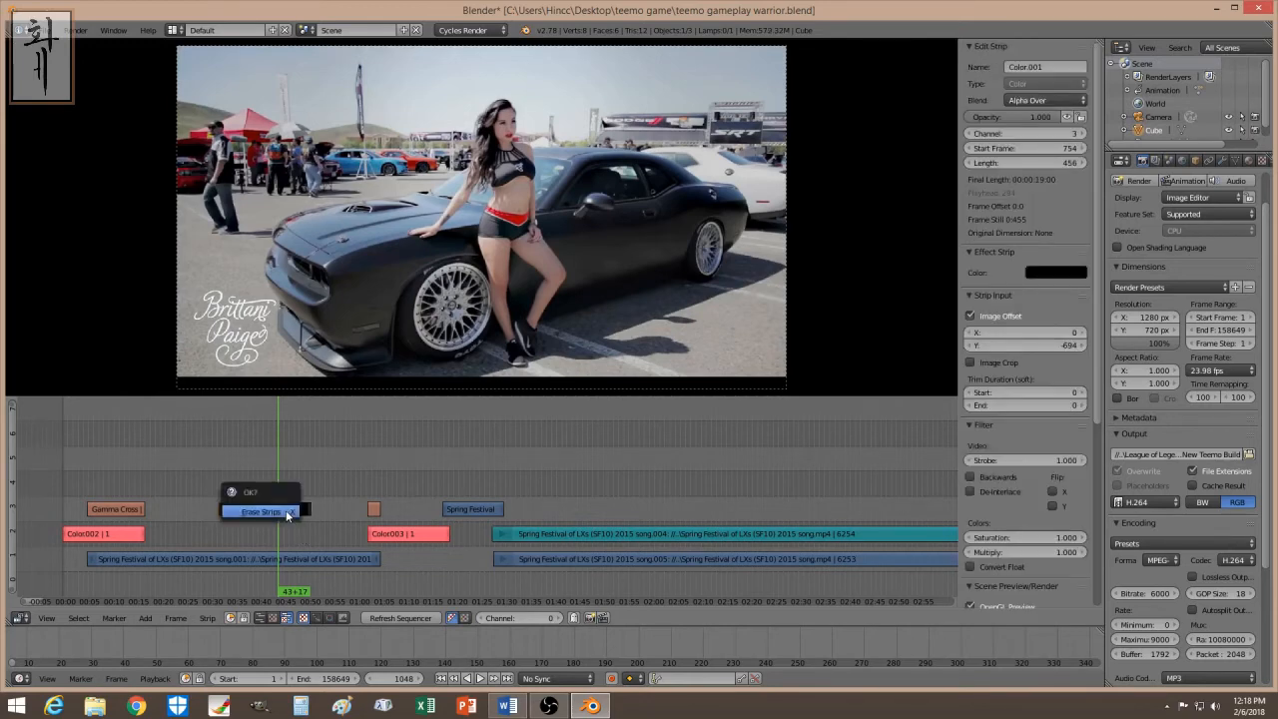
{"action": "left_click", "coordinate": [288, 516]}
- Play part of the first movie strip around frame 792 and add a Speed Control effect to that strip
{"action": "left_click", "coordinate": [226, 509]}
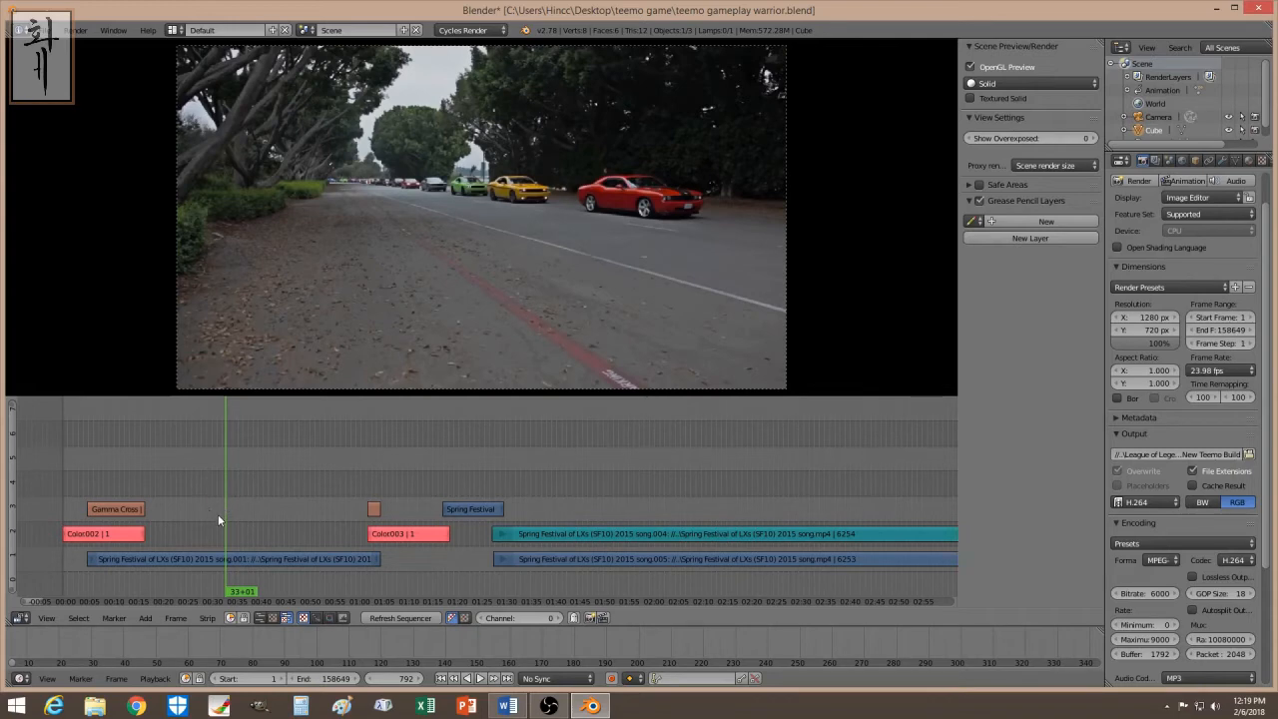
{"action": "key", "text": "alt+a"}
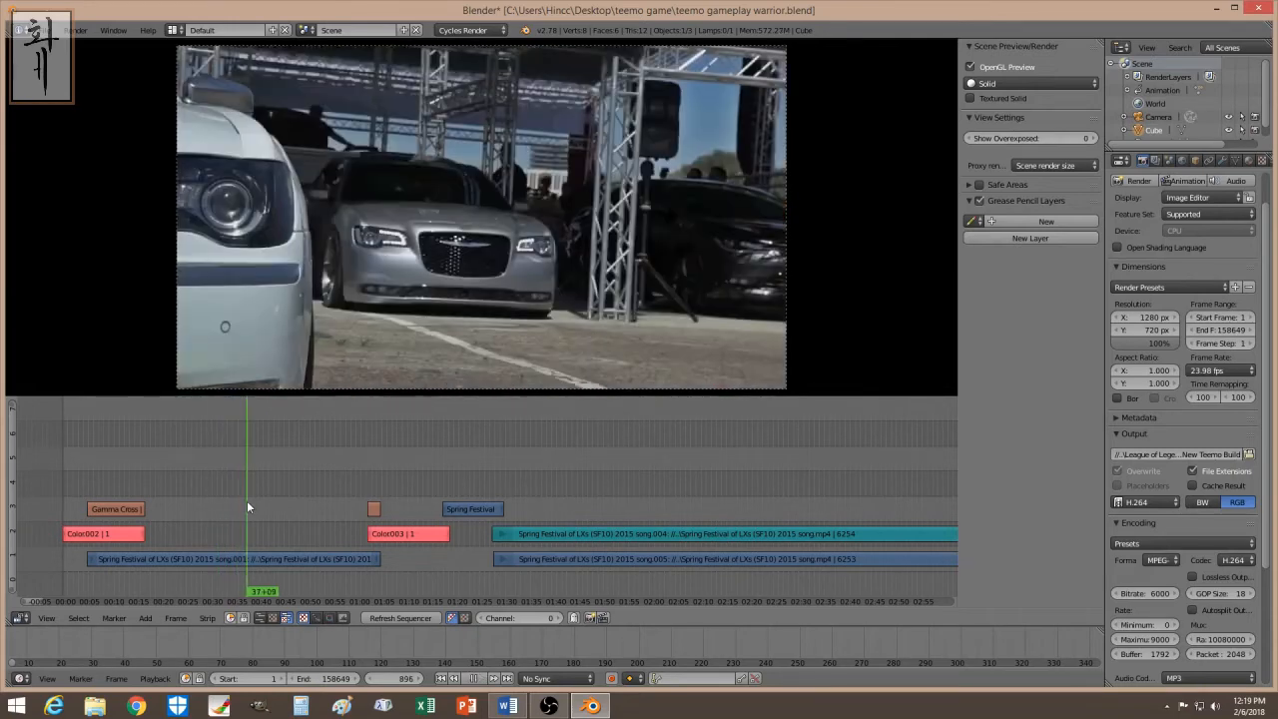
{"action": "left_click", "coordinate": [222, 504]}
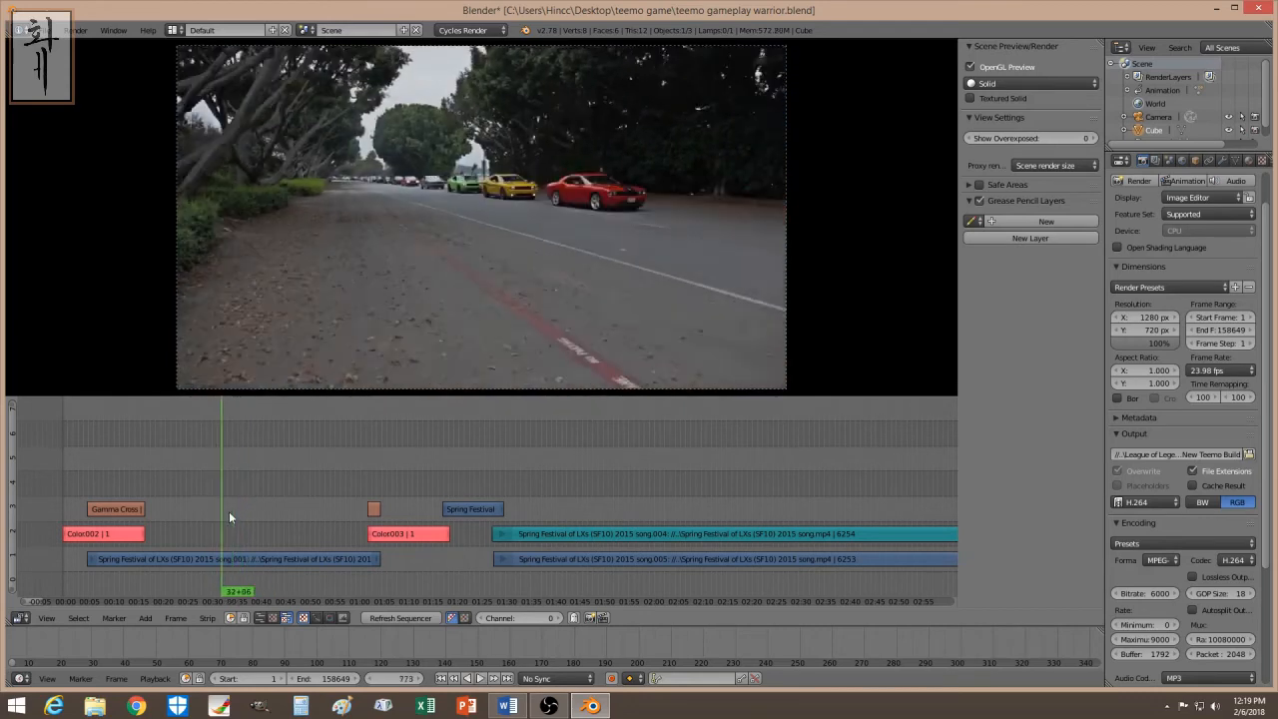
{"action": "right_click", "coordinate": [187, 555]}
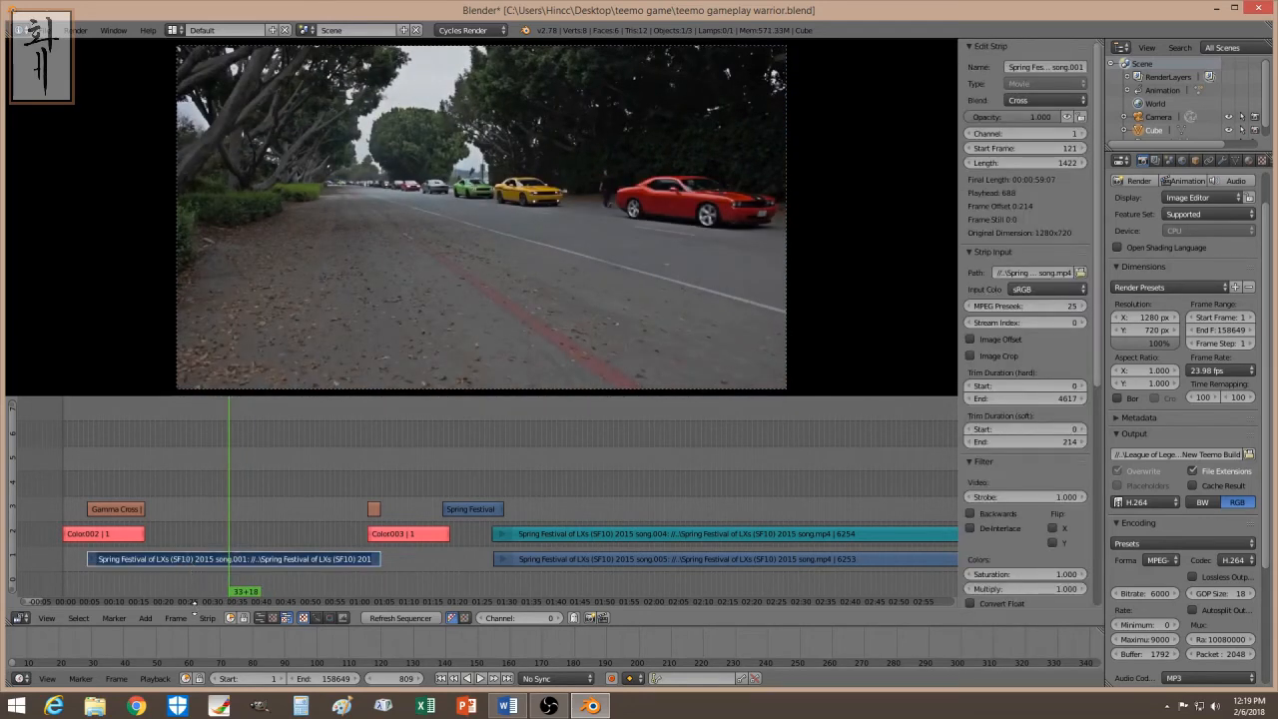
{"action": "left_click", "coordinate": [145, 618]}
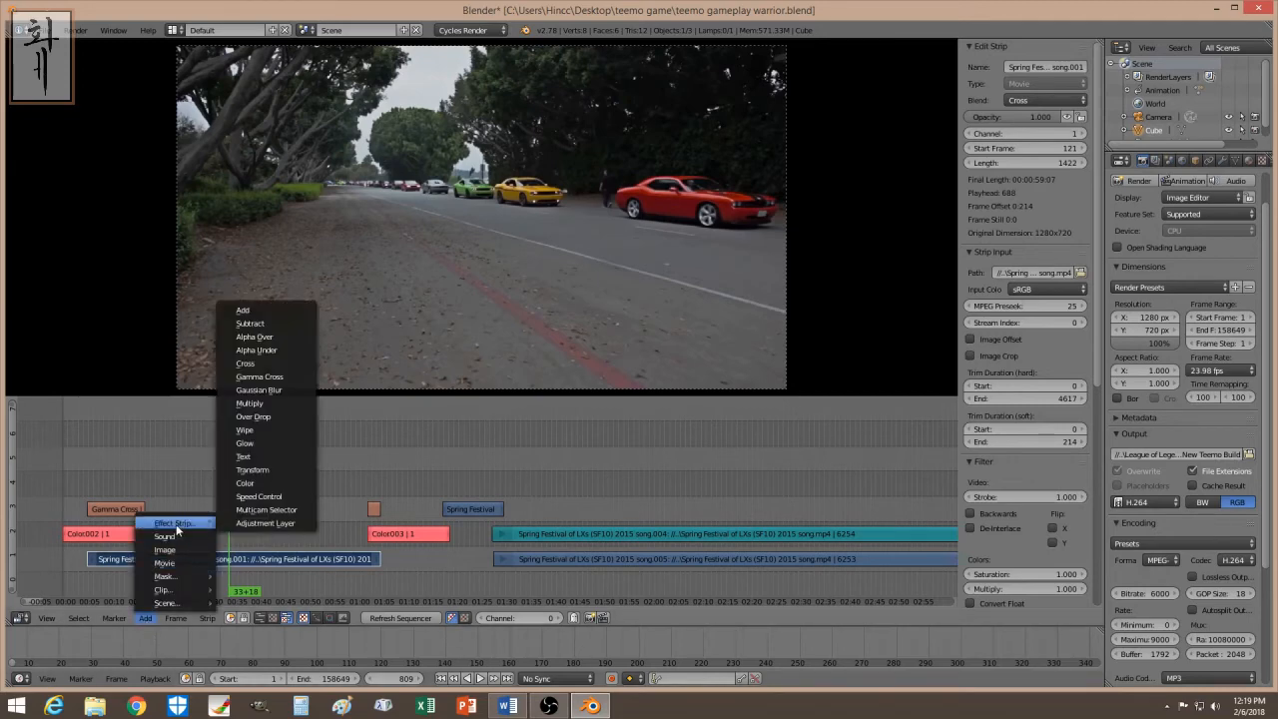
{"action": "left_click", "coordinate": [259, 496]}
- Mute the first movie strip and turn off Stretch to input strip length for the Speed strip
{"action": "left_click", "coordinate": [236, 563]}
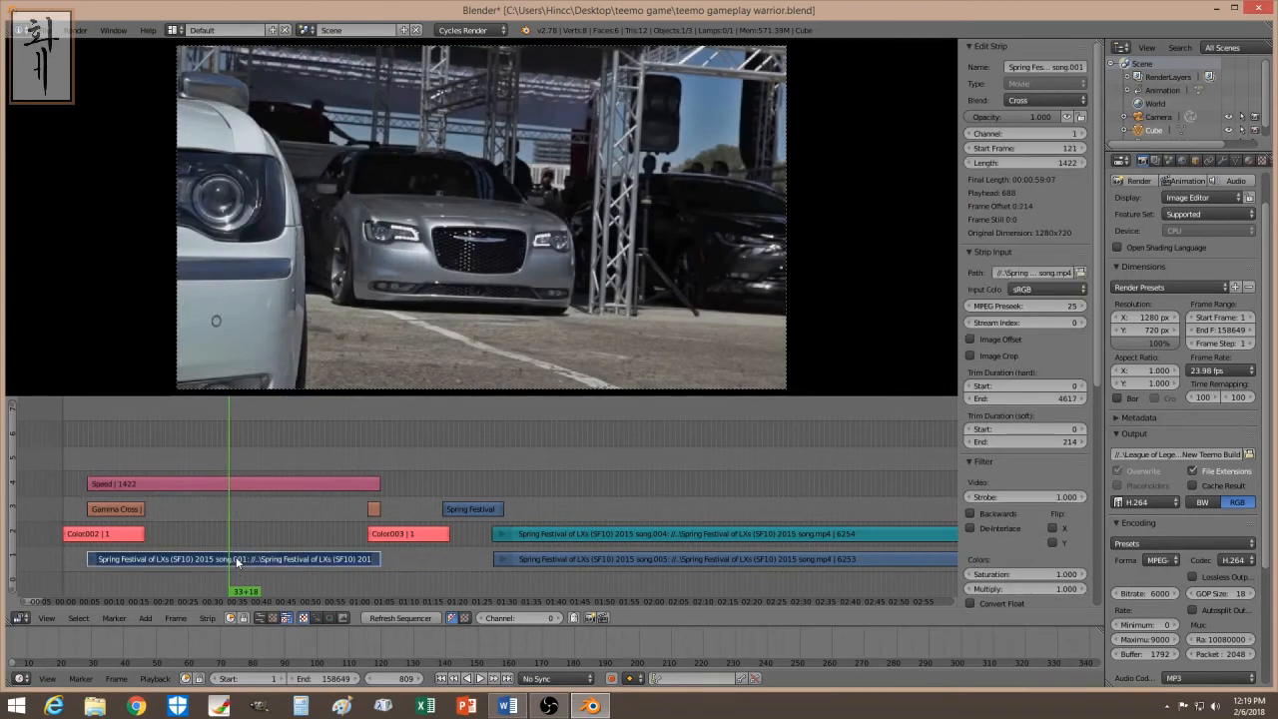
{"action": "key", "text": "h"}
{"action": "left_click", "coordinate": [236, 489]}
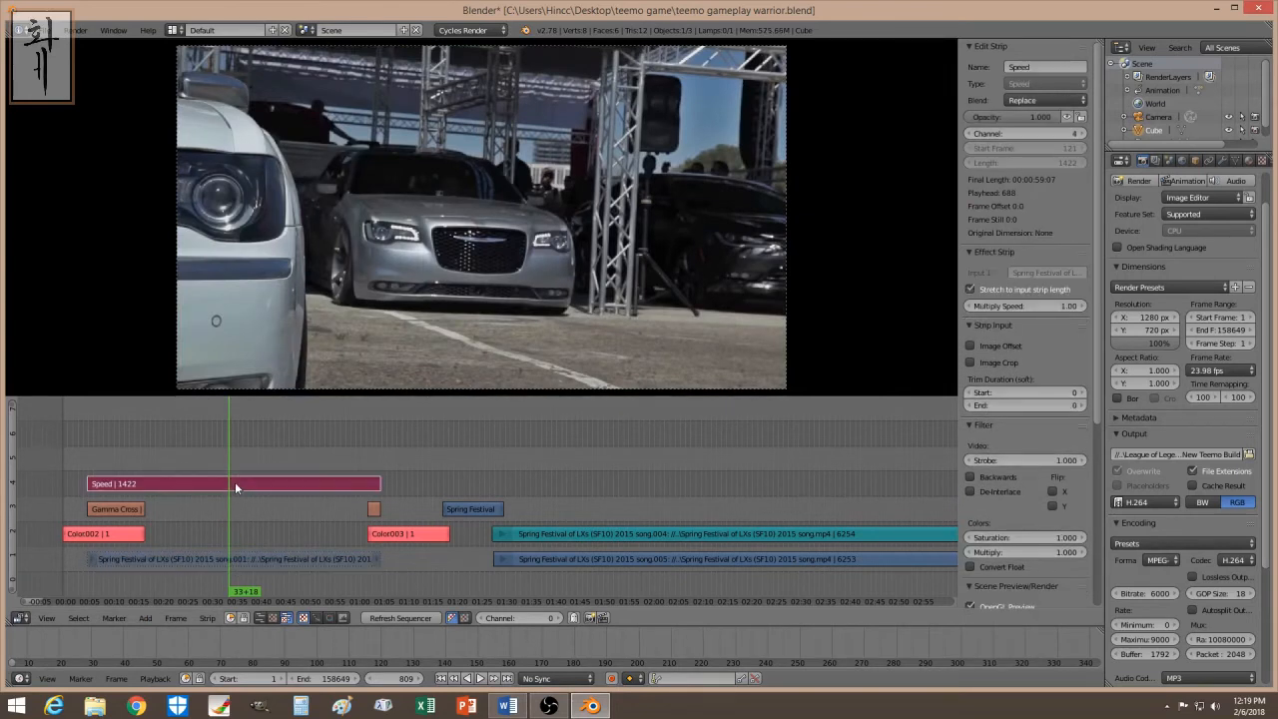
{"action": "left_click", "coordinate": [983, 288]}
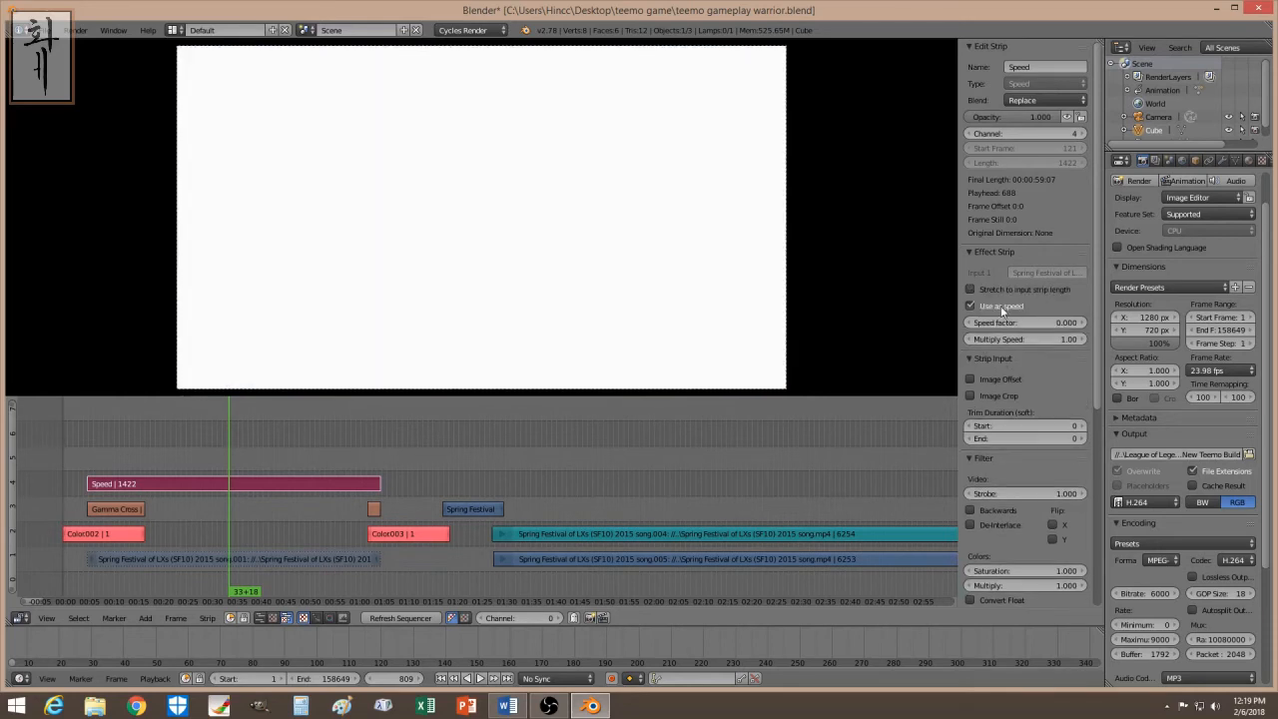
- Keep Use as speed enabled for the Speed strip and set its Speed factor to 1
{"action": "left_click", "coordinate": [1001, 306]}
{"action": "left_click", "coordinate": [1001, 305]}
{"action": "left_click_drag", "start_coordinate": [1011, 323], "coordinate": [1017, 322]}
{"action": "type", "text": "1"}
{"action": "key", "text": "Return"}
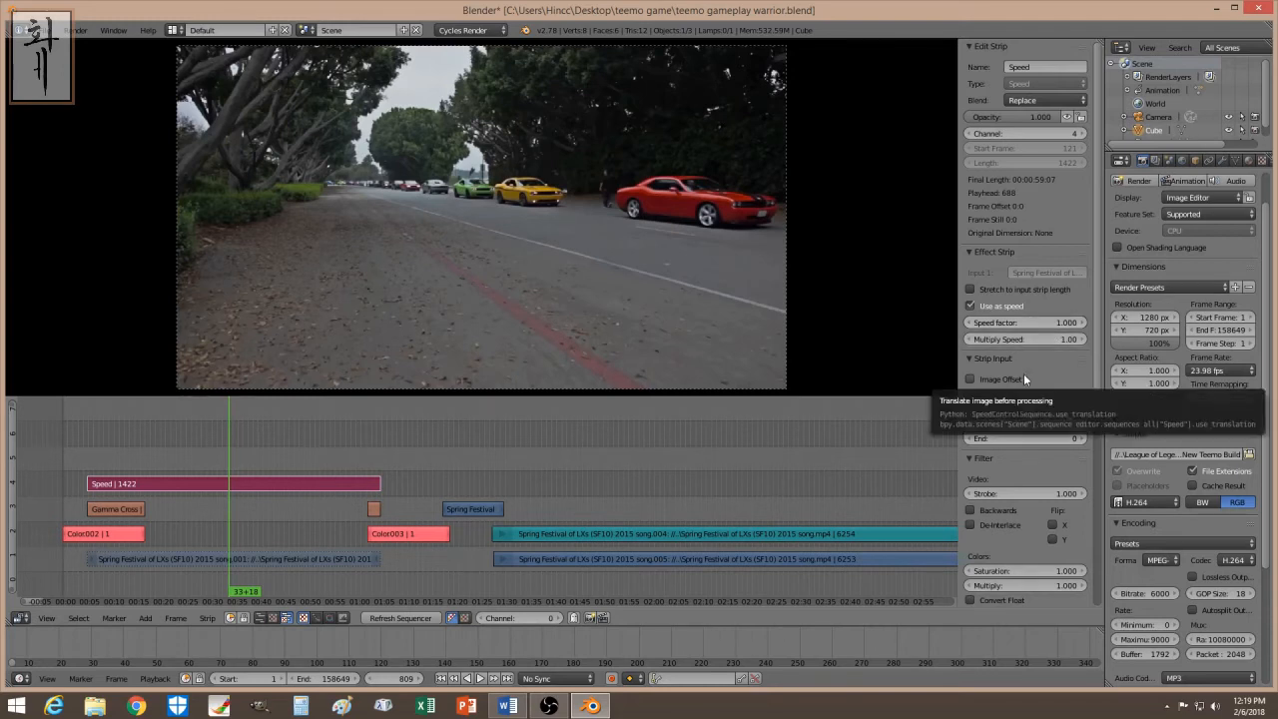
- Try Multiply Speed values of 0.5 and 2 on the Speed strip
{"action": "left_click", "coordinate": [1049, 340]}
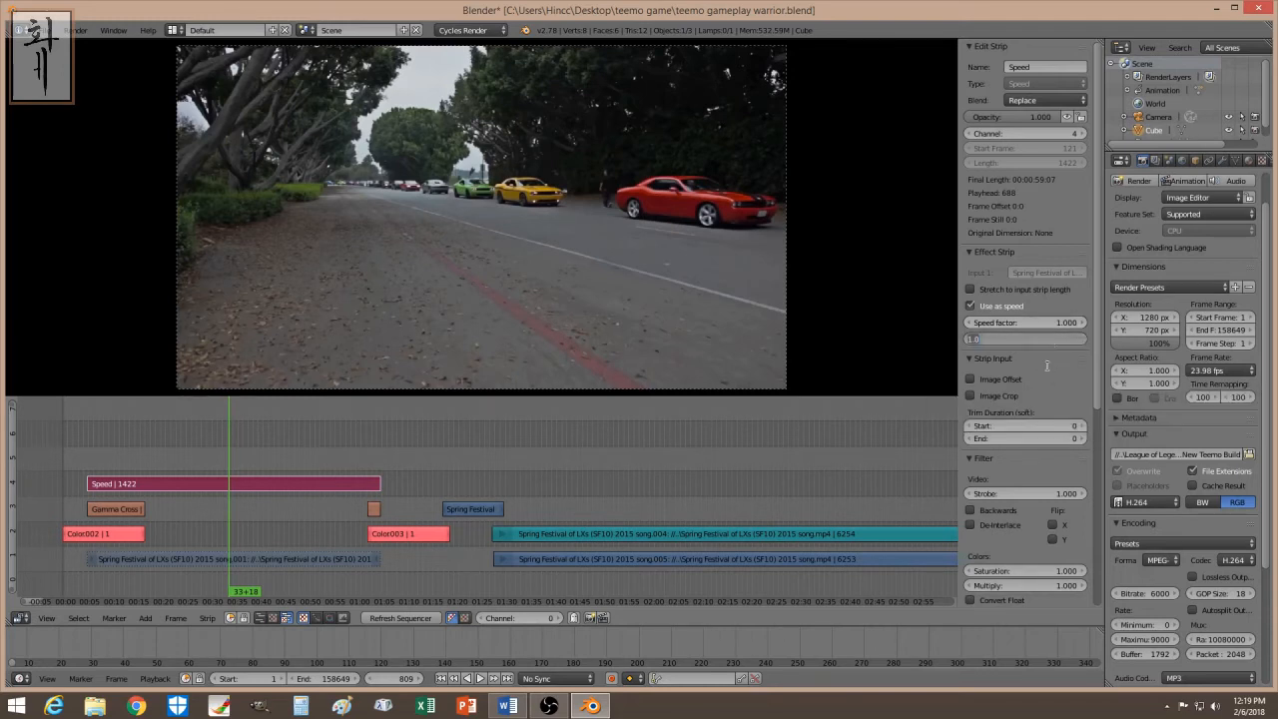
{"action": "key", "text": "BackSpace"}
{"action": "type", "text": ".5"}
{"action": "key", "text": "Return"}
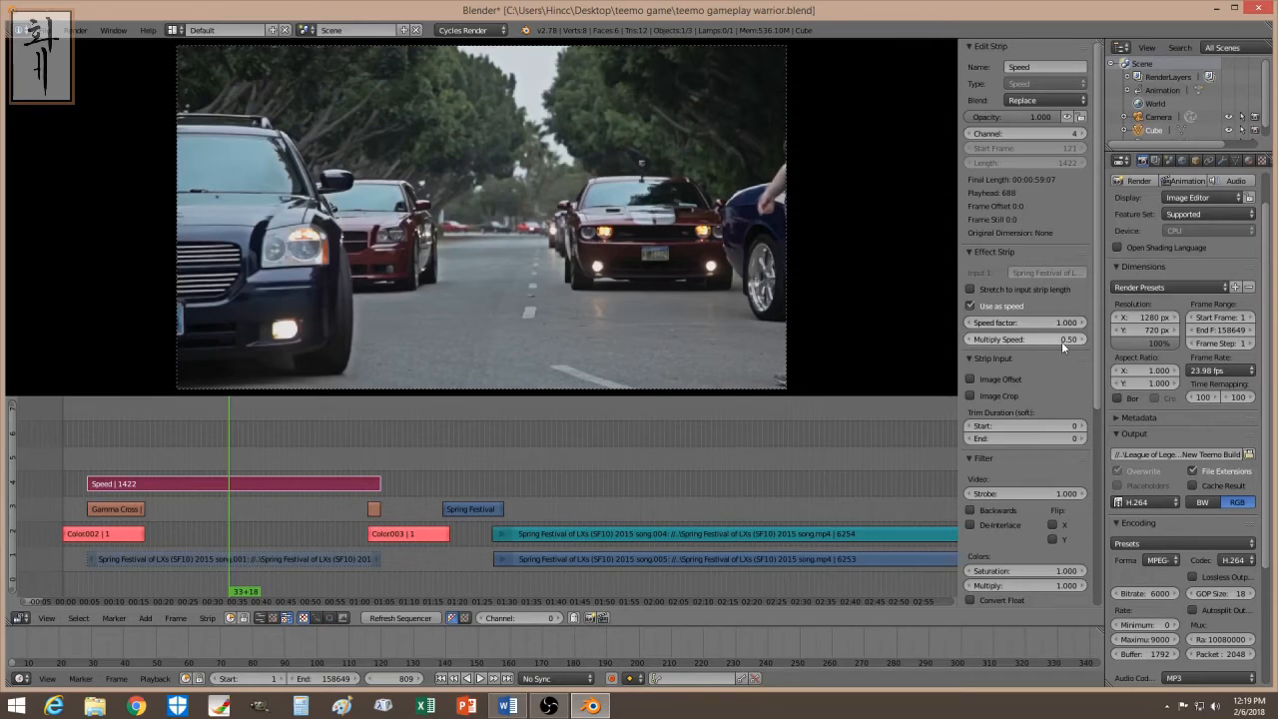
{"action": "left_click", "coordinate": [1061, 342]}
{"action": "type", "text": "2"}
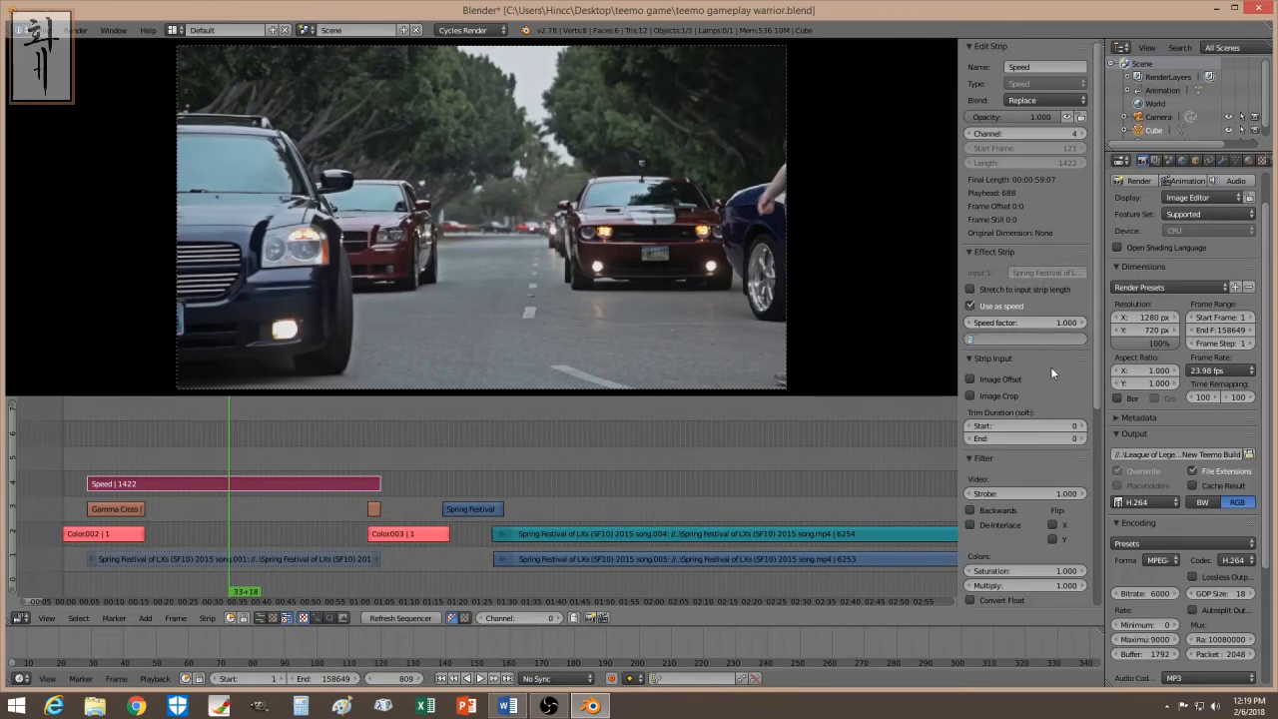
{"action": "key", "text": "Return"}
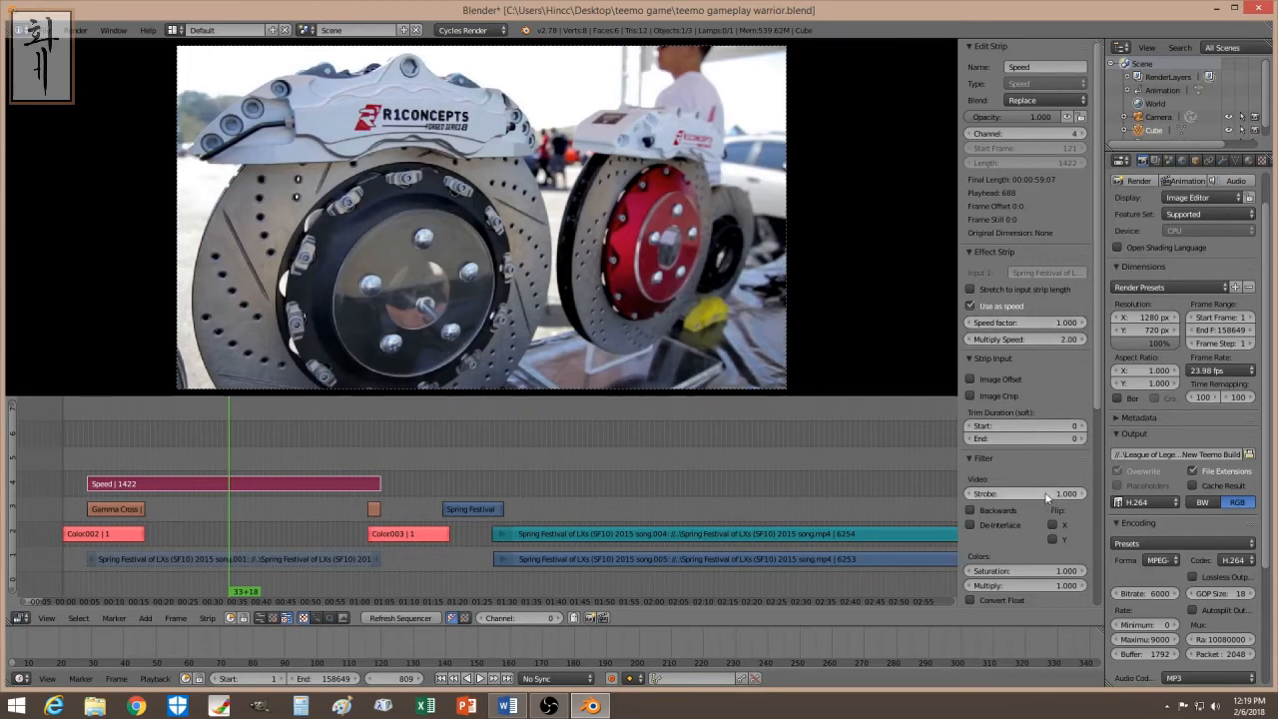
- Set the Speed strip's Multiply Speed back to 0.5, and try an extreme value of 15
{"action": "left_click", "coordinate": [1053, 339]}
{"action": "type", "text": "0.5"}
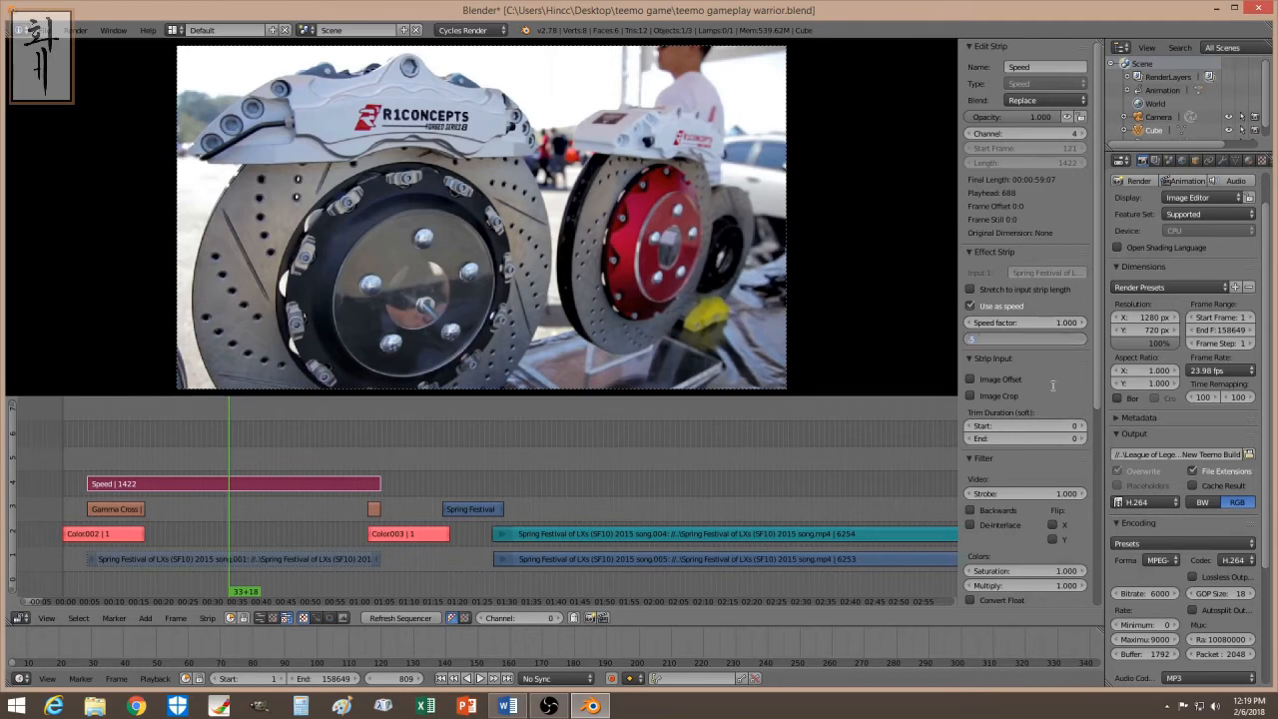
{"action": "key", "text": "Return"}
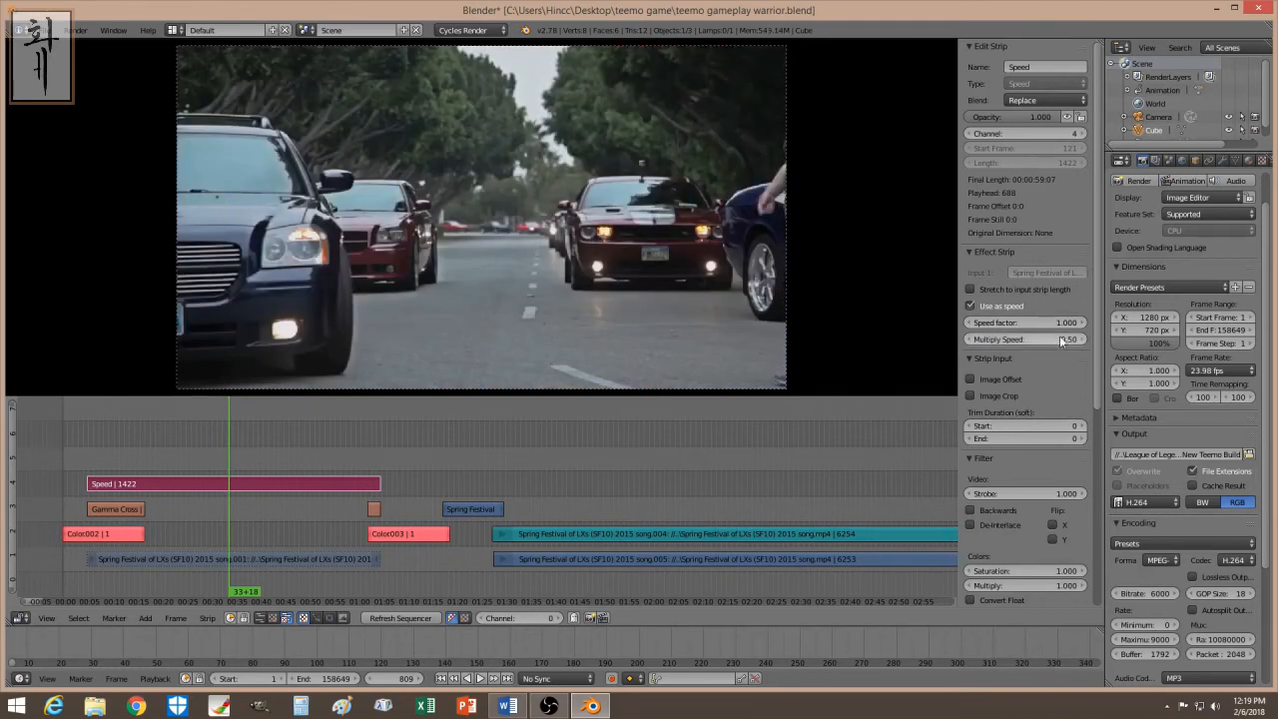
{"action": "left_click", "coordinate": [1049, 340]}
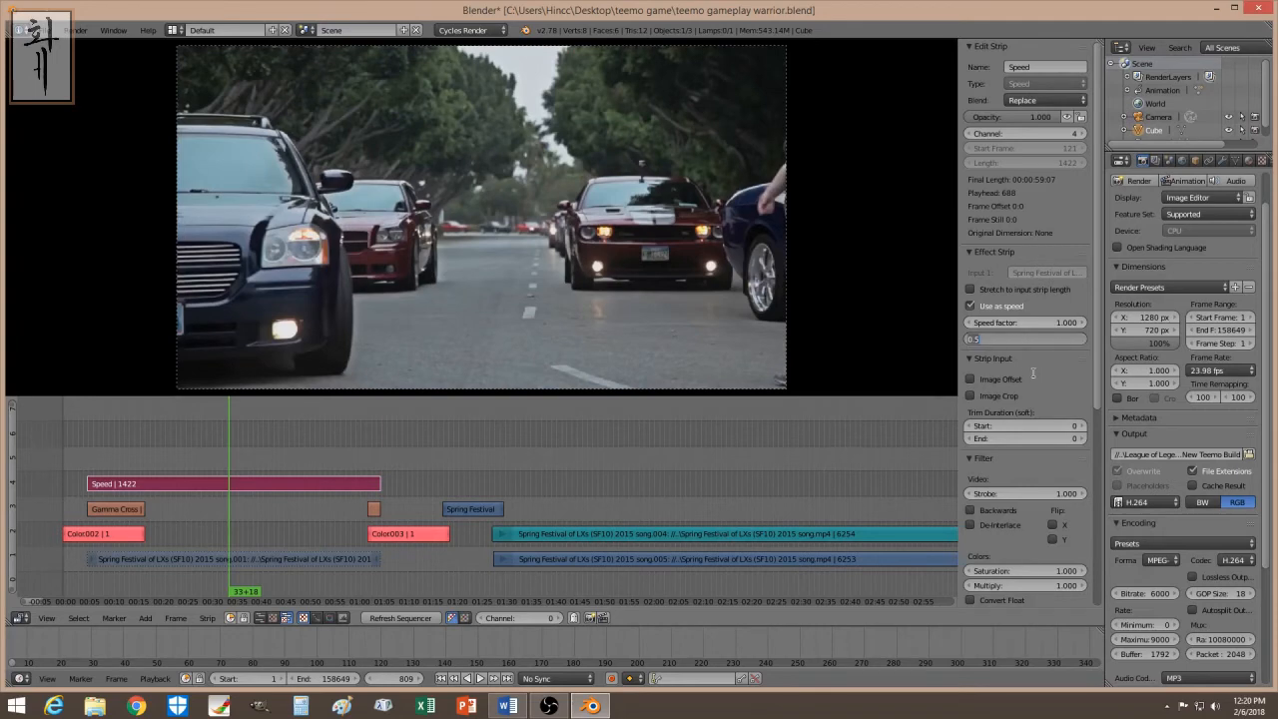
{"action": "type", "text": "15"}
{"action": "key", "text": "Return"}
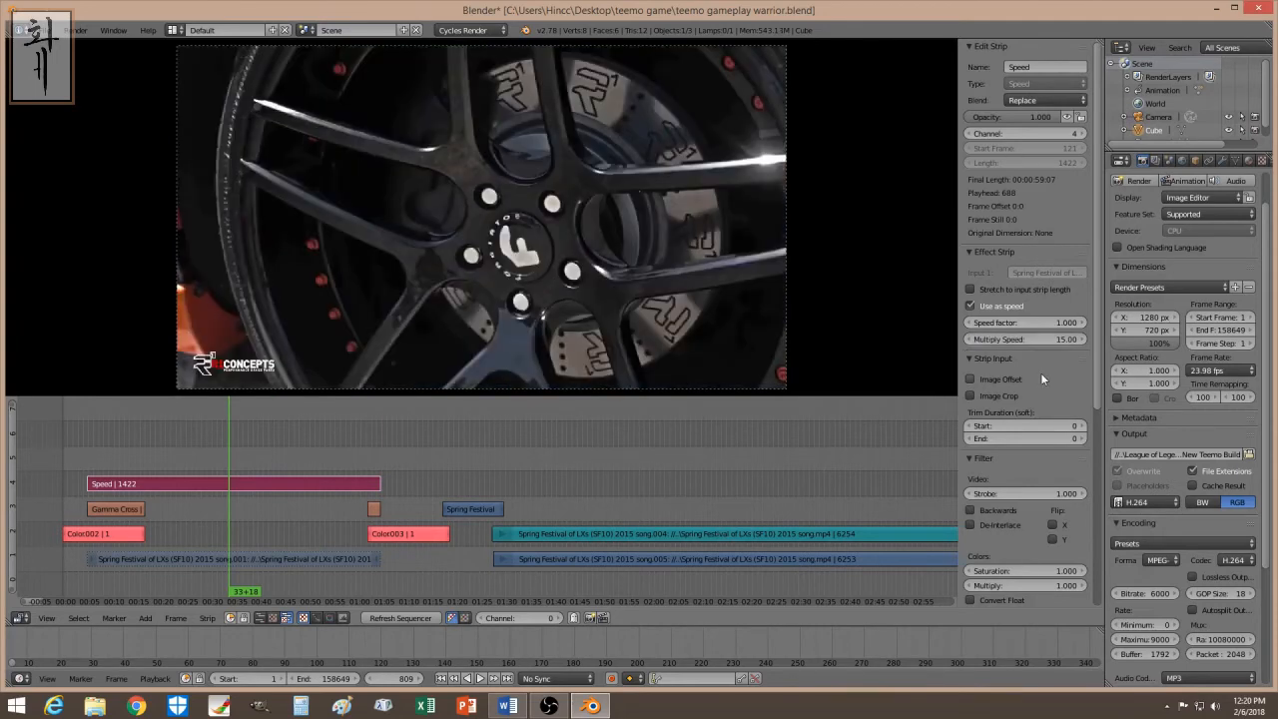
- Try a Multiply Speed of 0.1 on the Speed strip and return it to 0.5
{"action": "left_click", "coordinate": [1062, 346]}
{"action": "key", "text": "BackSpace"}
{"action": "type", "text": "1"}
{"action": "key", "text": "Return"}
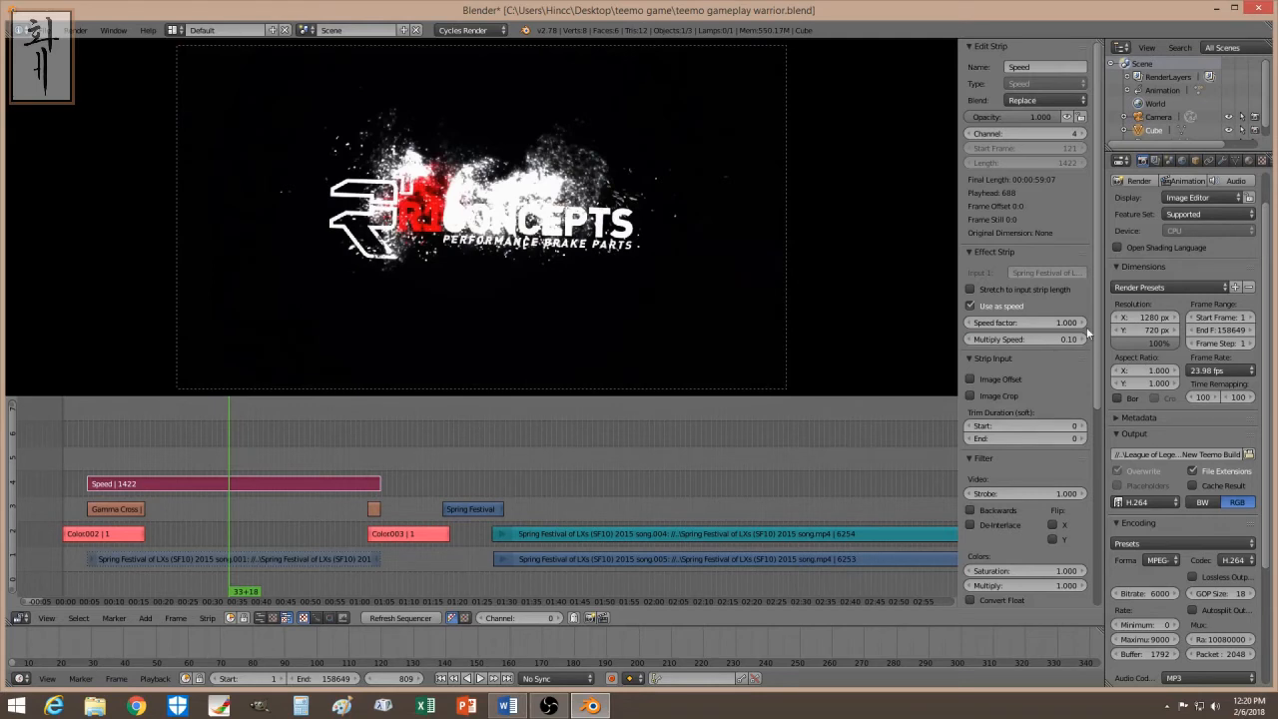
{"action": "left_click", "coordinate": [1054, 339]}
{"action": "key", "text": "BackSpace"}
{"action": "type", "text": "5"}
{"action": "key", "text": "Return"}
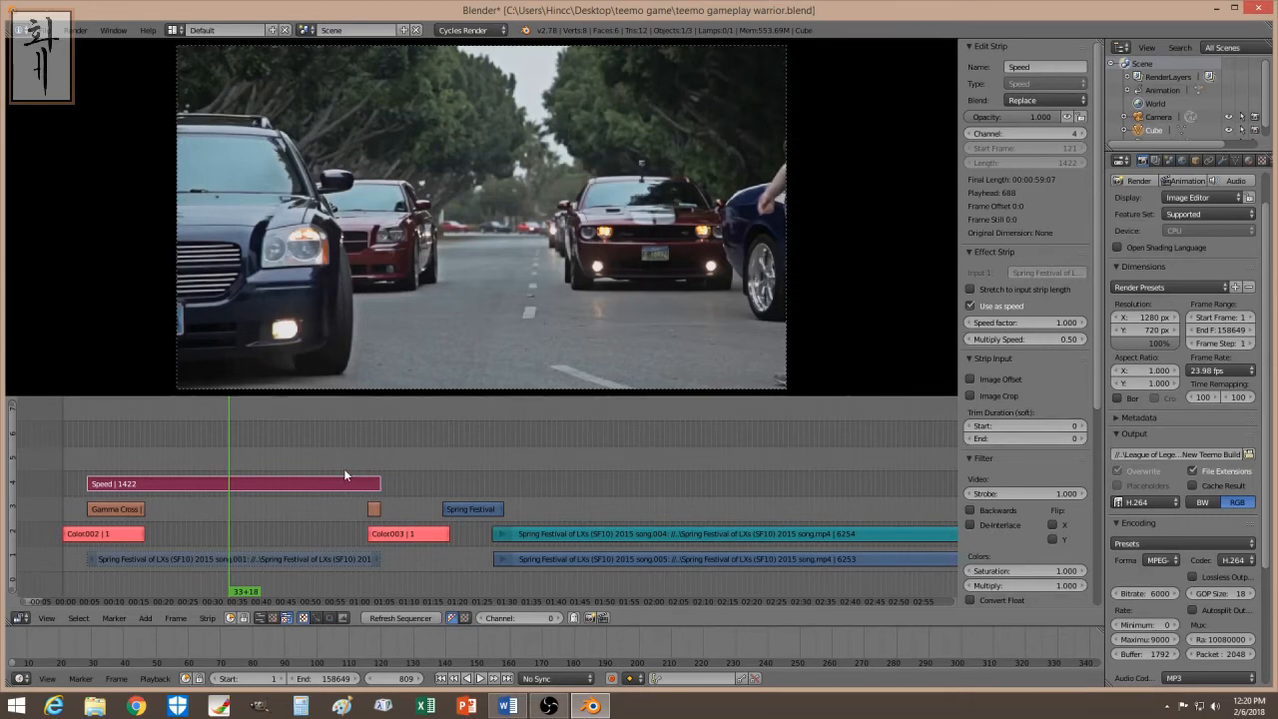
{"action": "left_click", "coordinate": [1048, 342]}
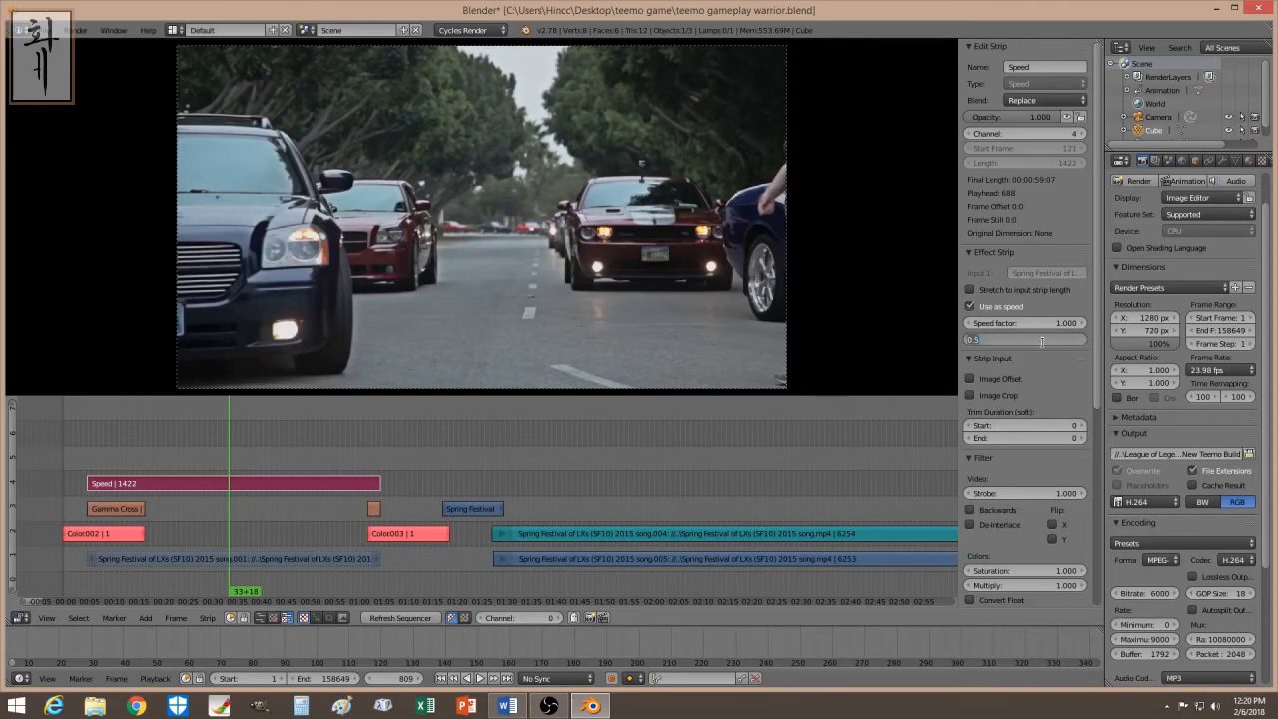
{"action": "key", "text": "Return"}
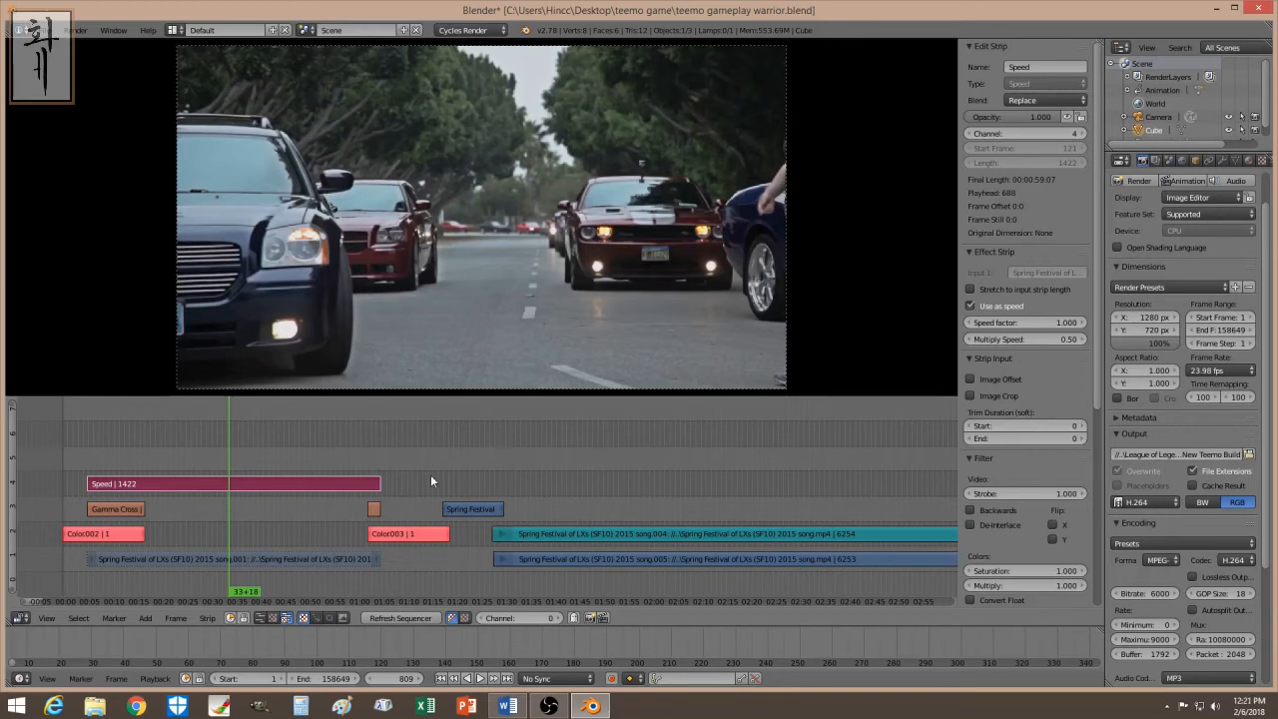
- Delete the Speed effect strip and place the playhead over the first movie strip at frame 870
{"action": "key", "text": "x"}
{"action": "left_click", "coordinate": [320, 471]}
{"action": "left_click", "coordinate": [242, 512]}
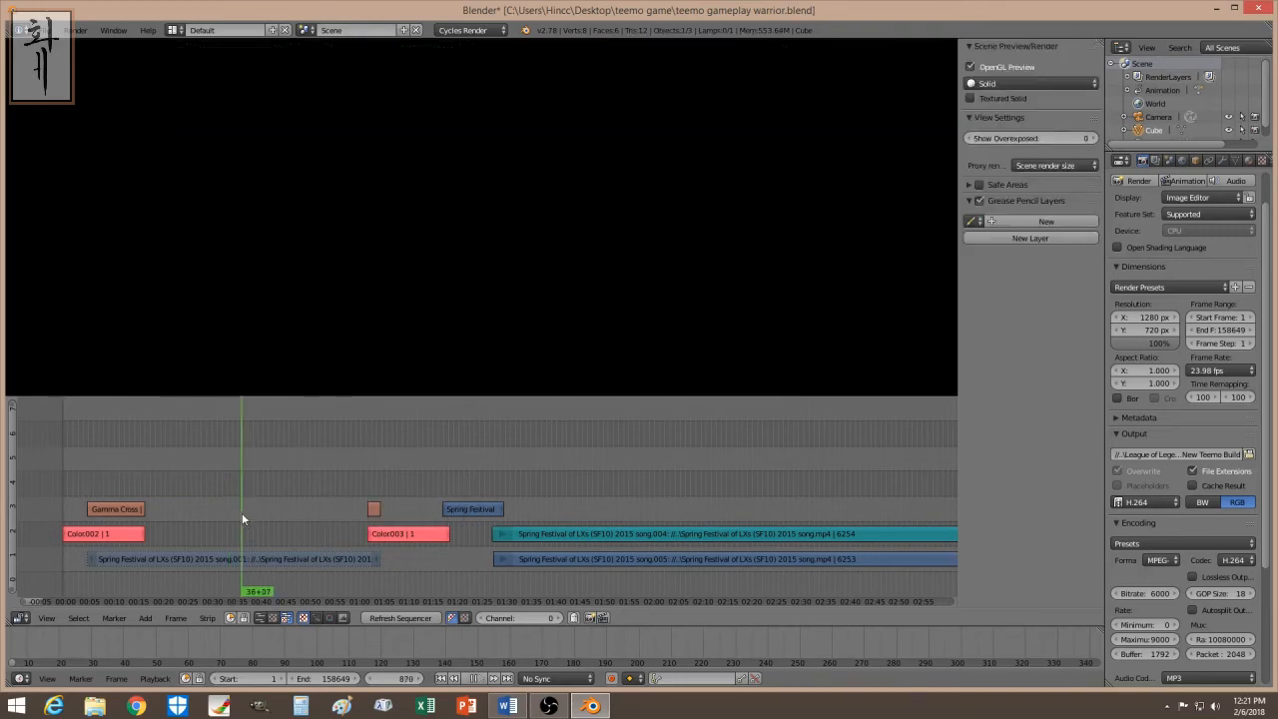
- Add a Transform effect to the second movie strip on channel 1, with the playhead at frame 2517
{"action": "right_click", "coordinate": [246, 553]}
{"action": "left_click", "coordinate": [582, 471]}
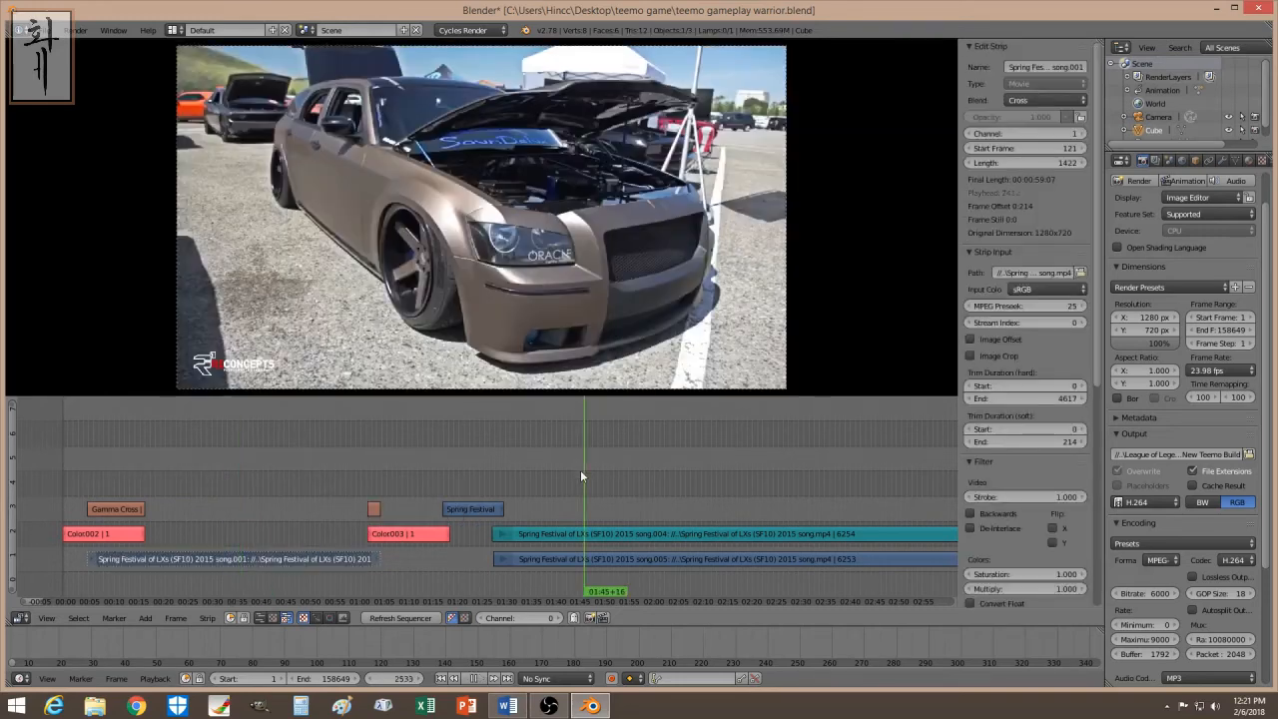
{"action": "right_click", "coordinate": [564, 564]}
{"action": "key", "text": "Escape"}
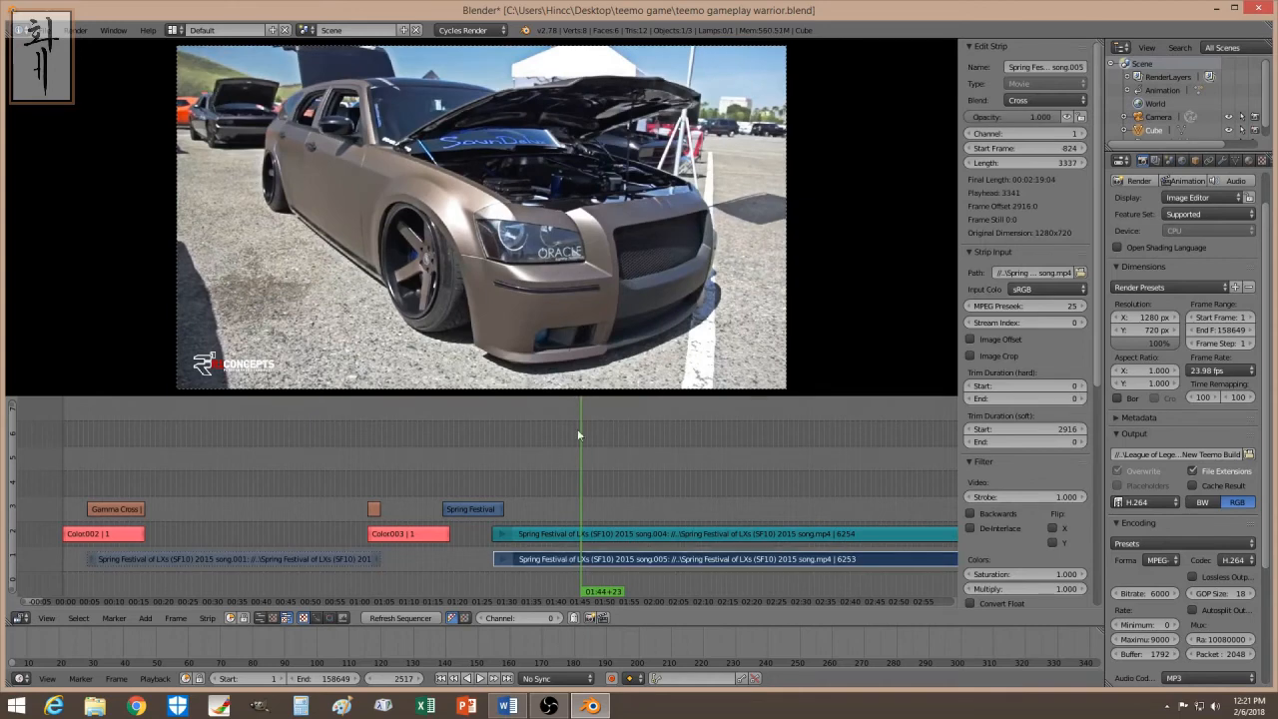
{"action": "left_click", "coordinate": [147, 618]}
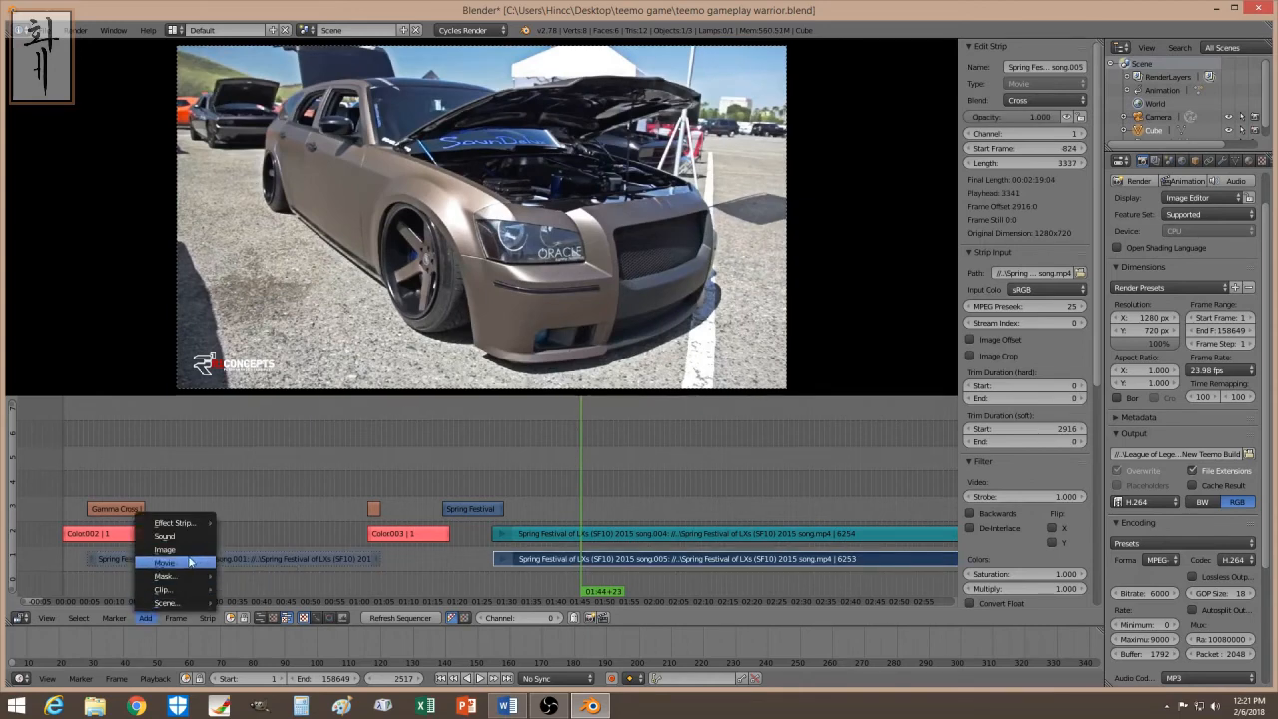
{"action": "mouse_move", "coordinate": [179, 523]}
{"action": "left_click", "coordinate": [251, 469]}
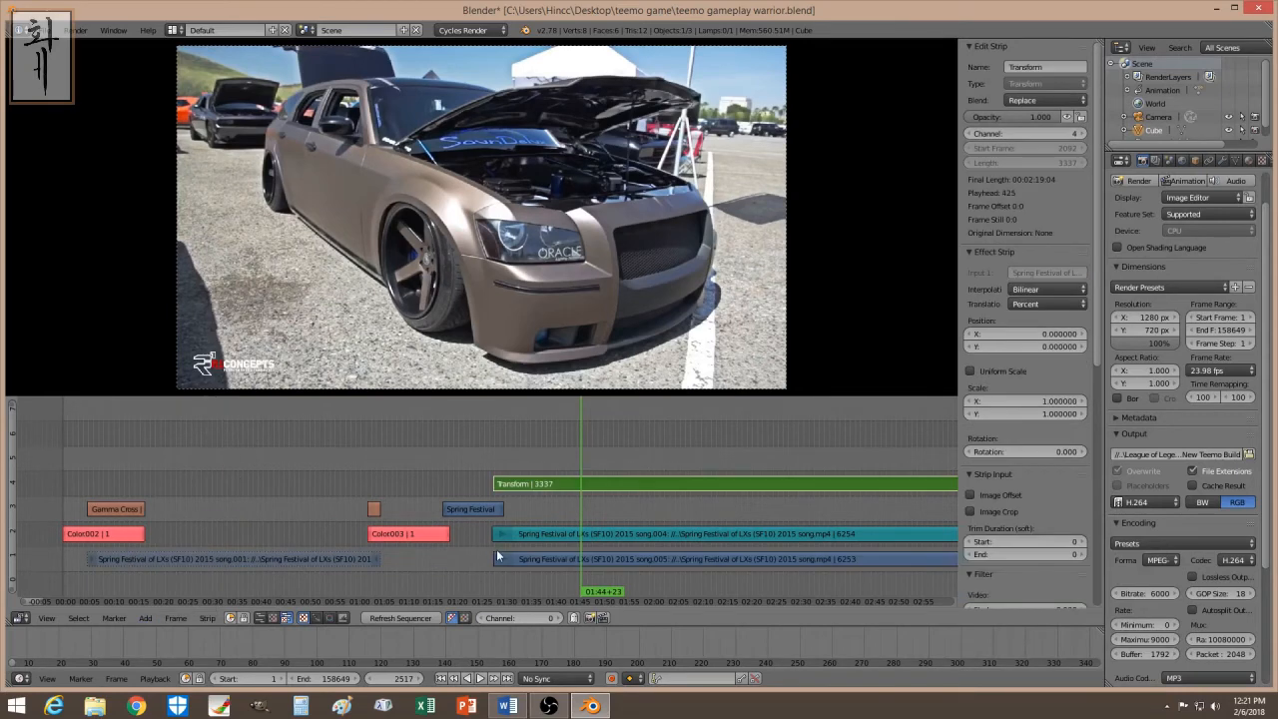
- Mute the Transform effect's source movie strip and enlarge the Transform strip with Uniform Scale at 1.66
{"action": "right_click", "coordinate": [497, 555]}
{"action": "key", "text": "h"}
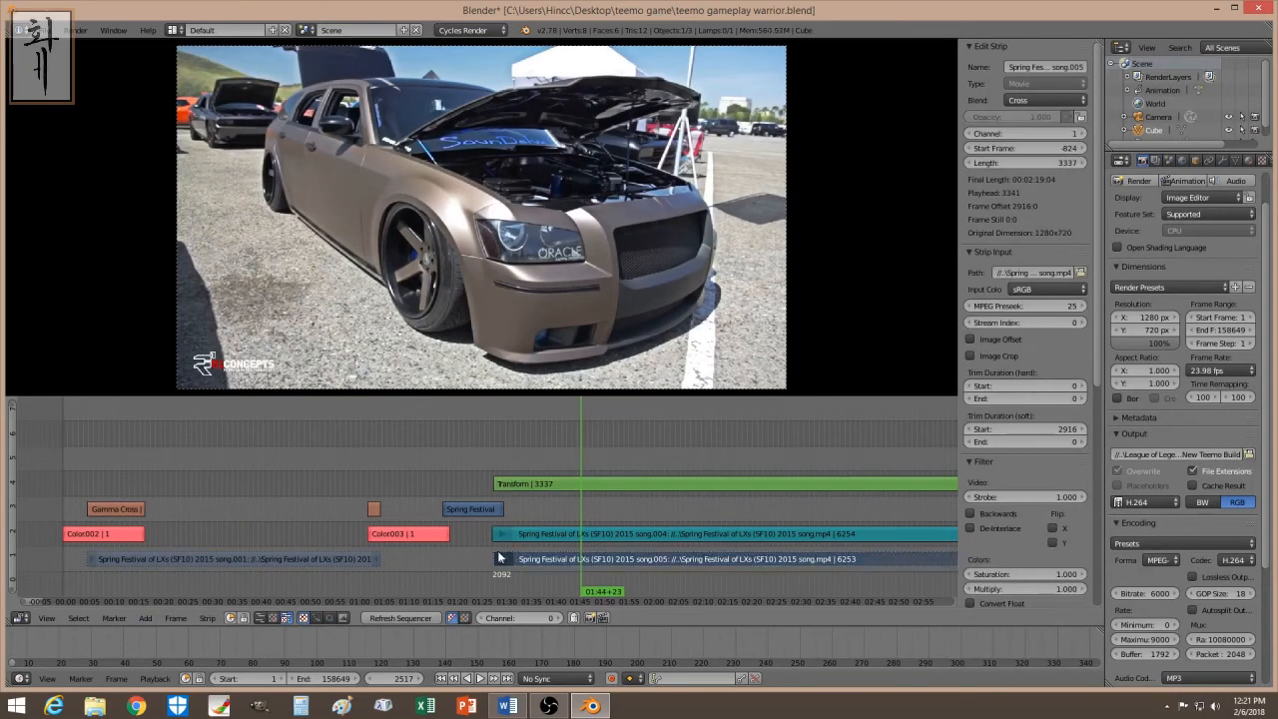
{"action": "right_click", "coordinate": [573, 483]}
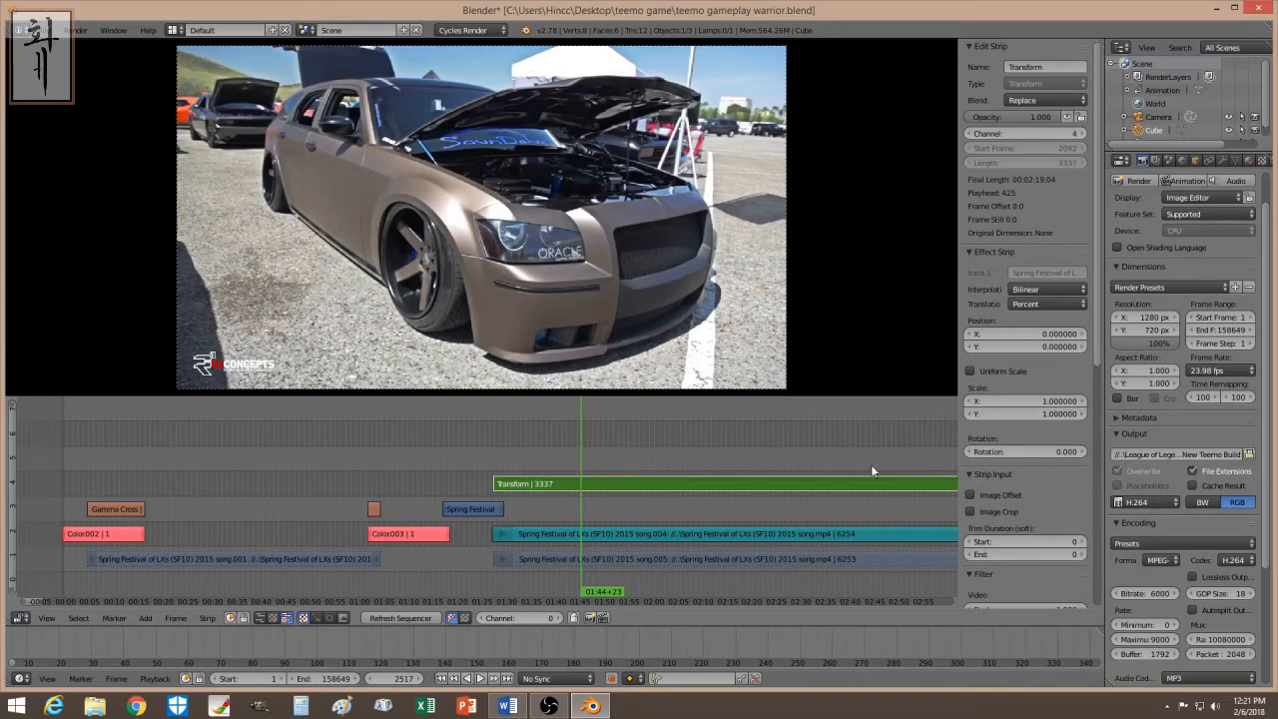
{"action": "left_click", "coordinate": [969, 370]}
{"action": "left_click_drag", "start_coordinate": [1023, 388], "coordinate": [1128, 387]}
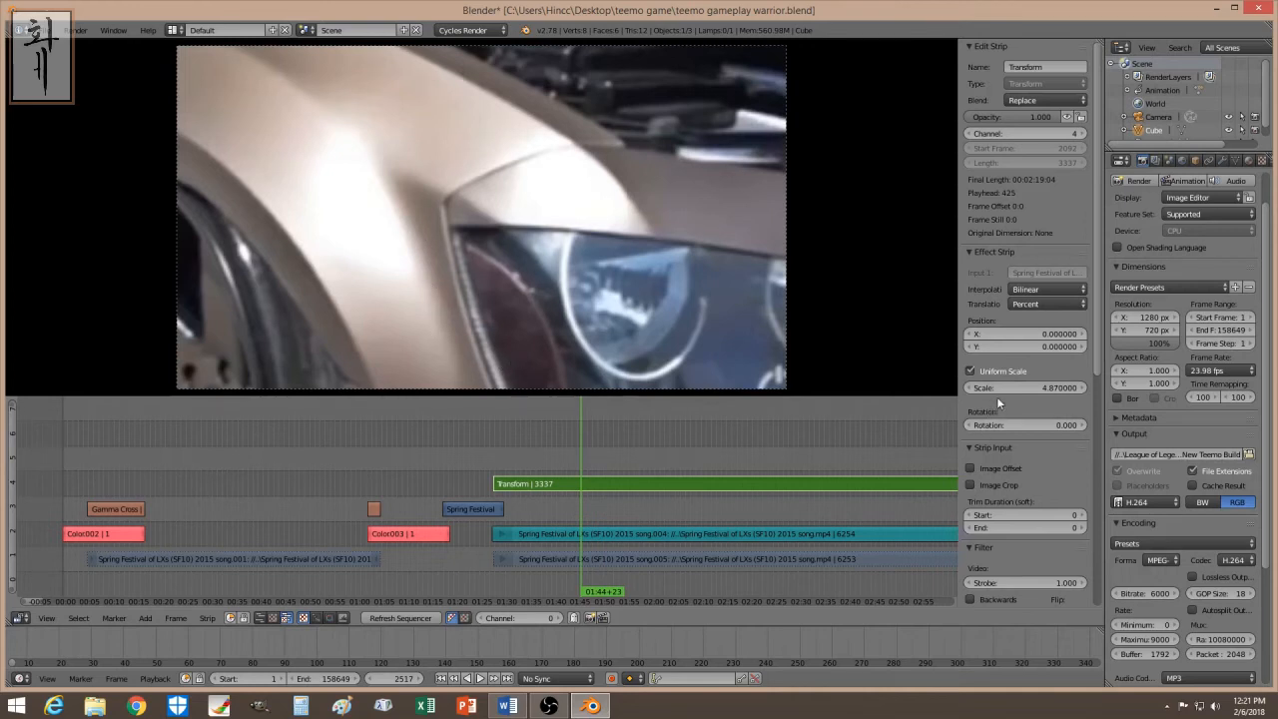
{"action": "left_click_drag", "start_coordinate": [1032, 387], "coordinate": [899, 387]}
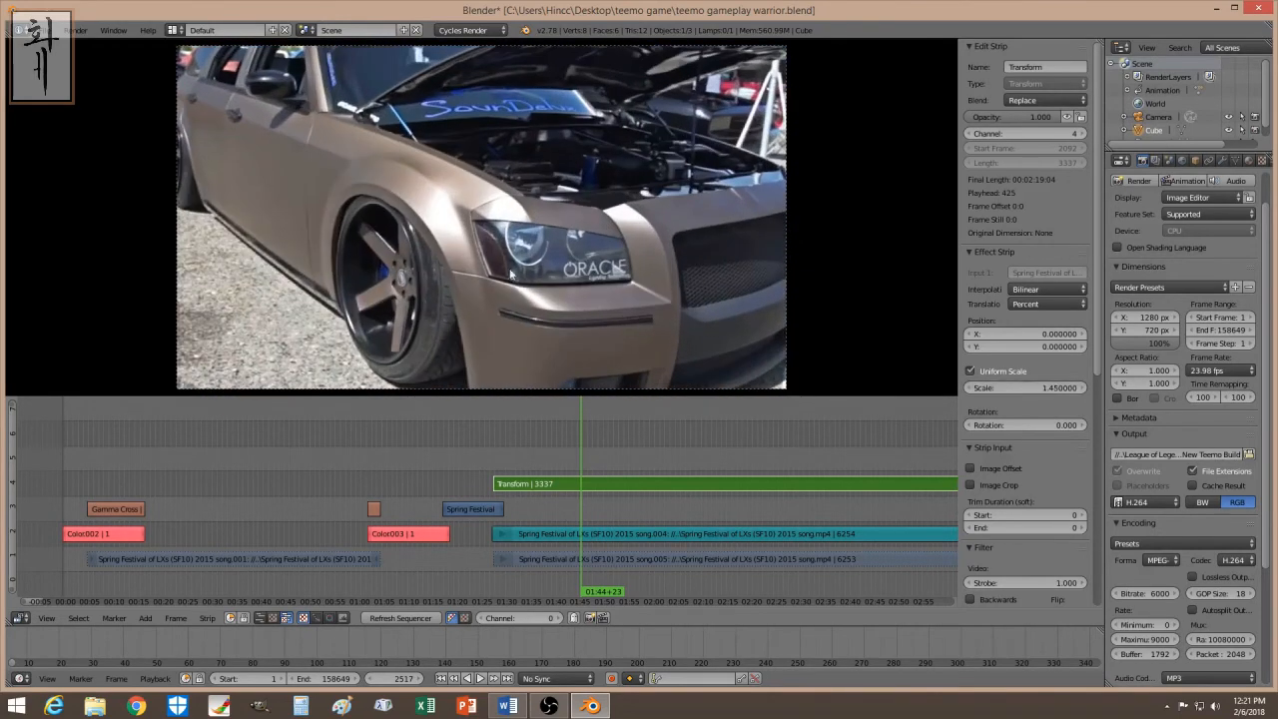
{"action": "mouse_move", "coordinate": [1009, 388]}
{"action": "left_mouse_down"}
{"action": "mouse_move", "coordinate": [1108, 388]}
{"action": "mouse_move", "coordinate": [996, 387]}
{"action": "mouse_move", "coordinate": [1019, 388]}
{"action": "left_mouse_up"}
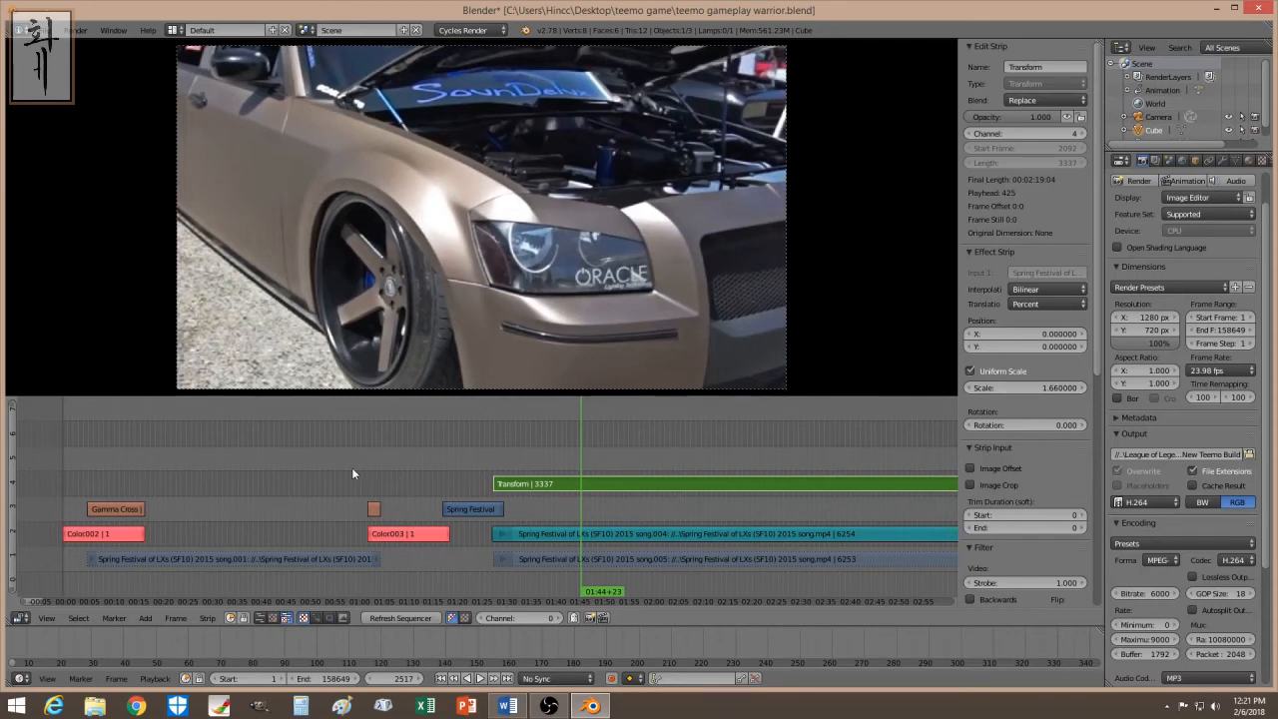
- Add a Speed Control effect to the first movie strip with the playhead at frame 757
{"action": "left_click", "coordinate": [286, 468]}
{"action": "left_click", "coordinate": [218, 470]}
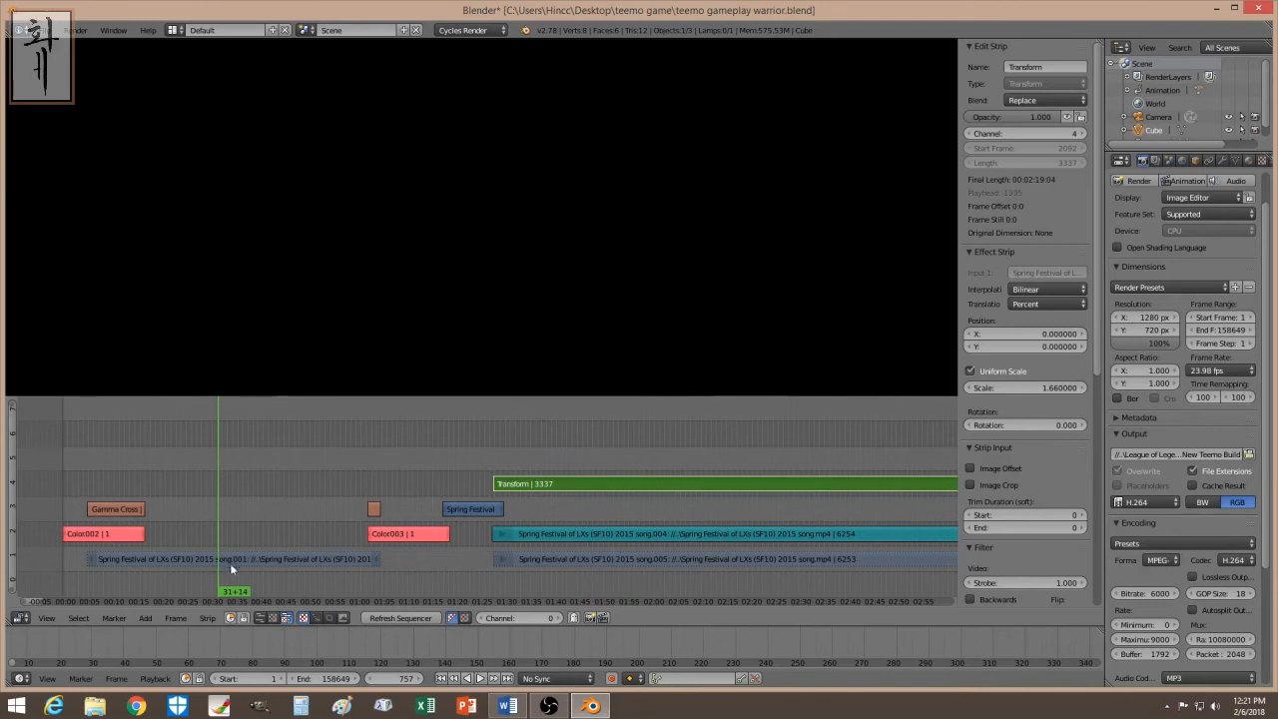
{"action": "right_click", "coordinate": [230, 563]}
{"action": "left_click", "coordinate": [146, 618]}
{"action": "mouse_move", "coordinate": [191, 521]}
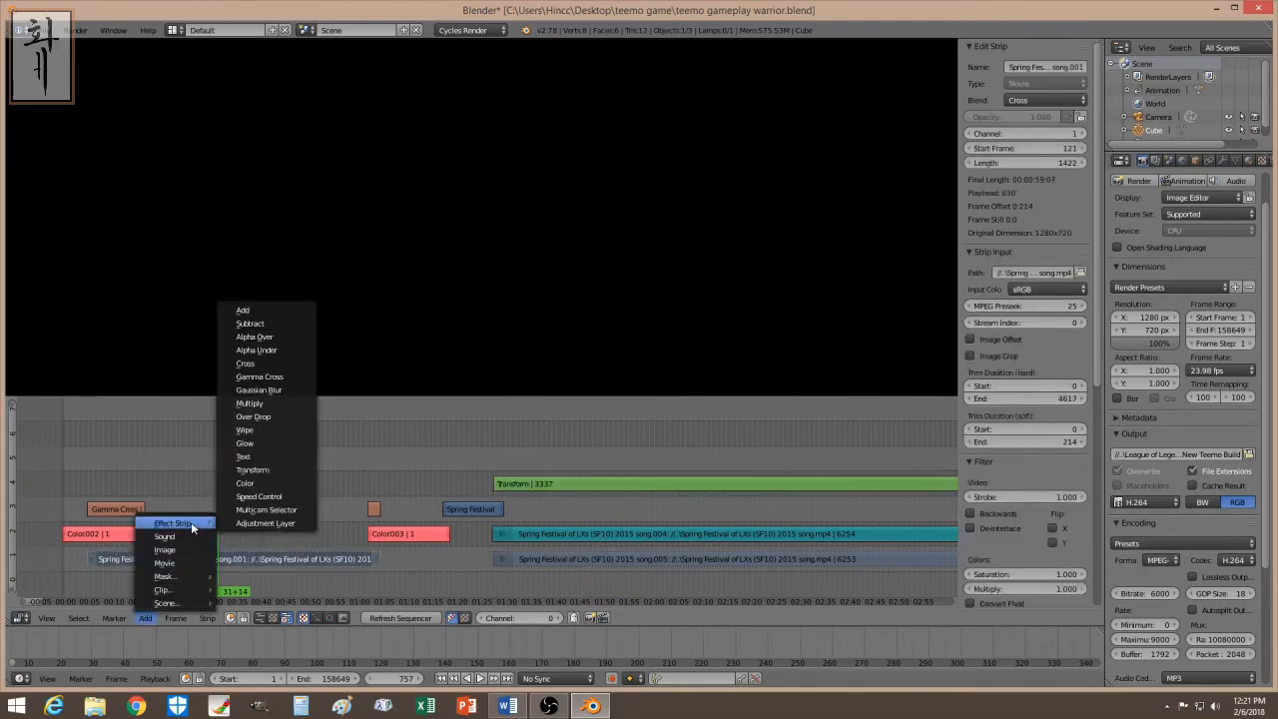
{"action": "left_click", "coordinate": [288, 496]}
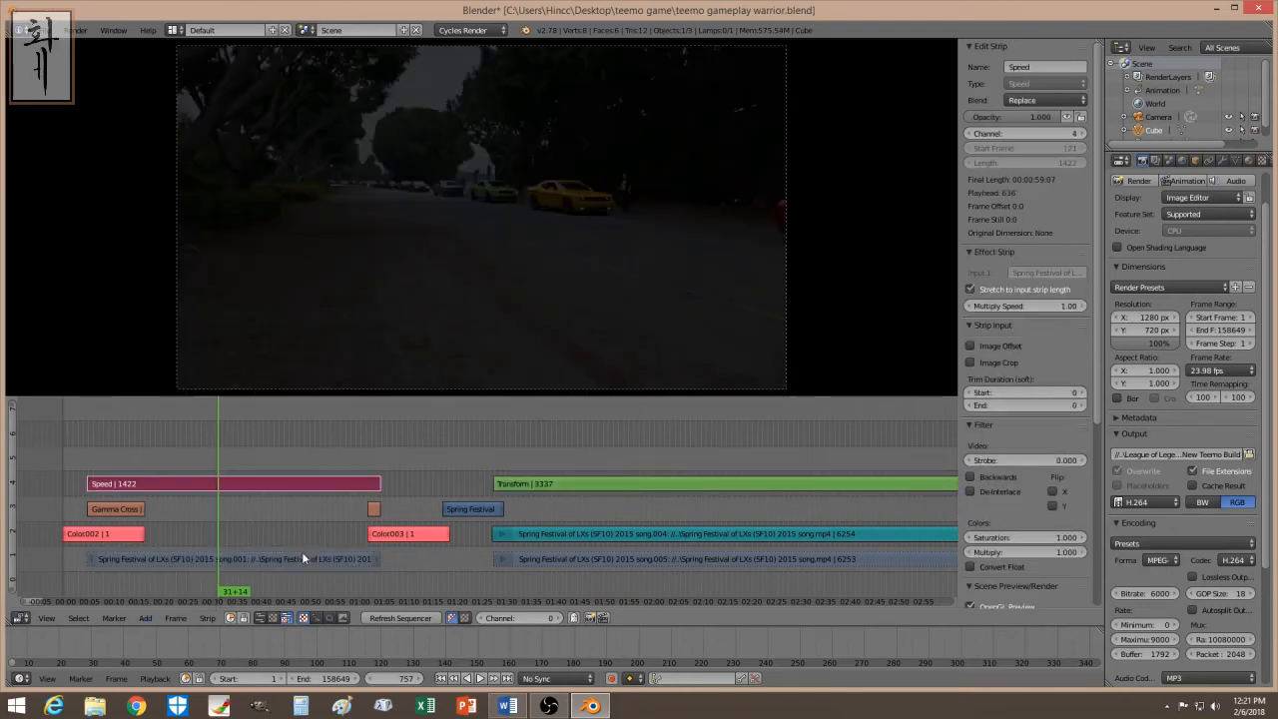
- Turn off Stretch to input strip length, set Speed factor to 1 and Multiply Speed to 0.5, and scrub to frame 1032
{"action": "left_click", "coordinate": [310, 483]}
{"action": "left_click", "coordinate": [1012, 288]}
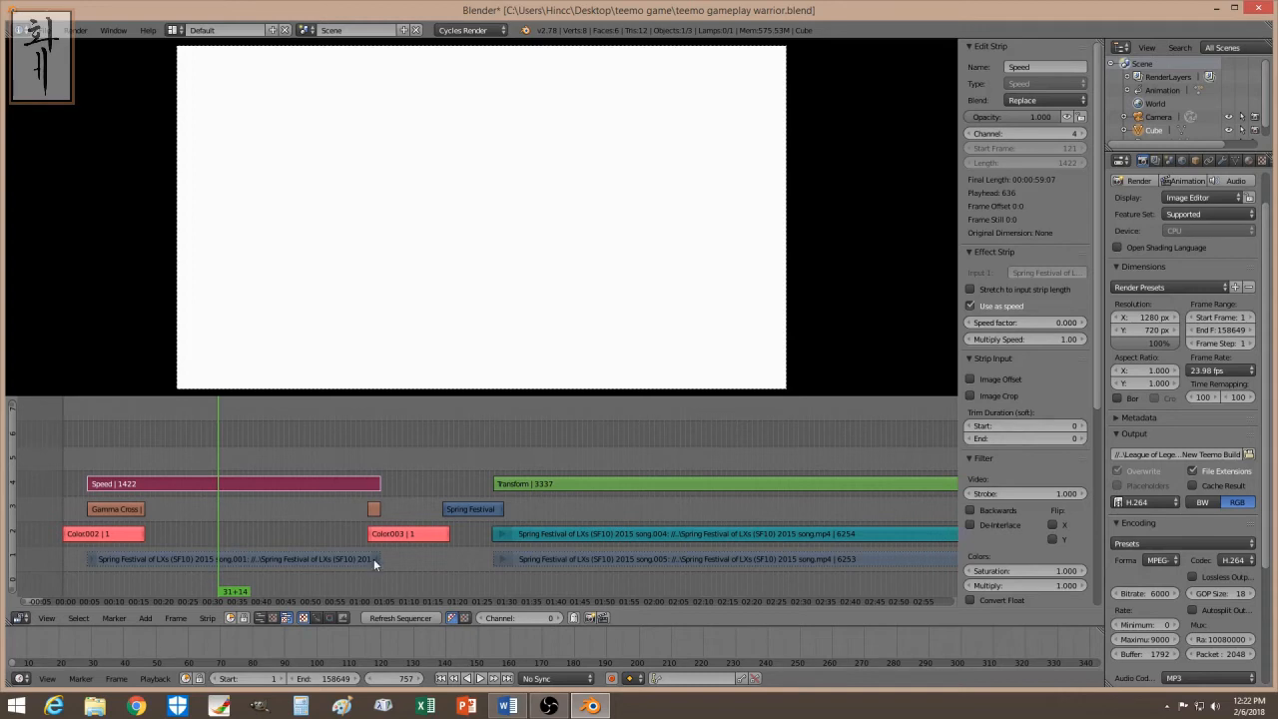
{"action": "left_click", "coordinate": [1040, 323]}
{"action": "type", "text": "1"}
{"action": "key", "text": "Return"}
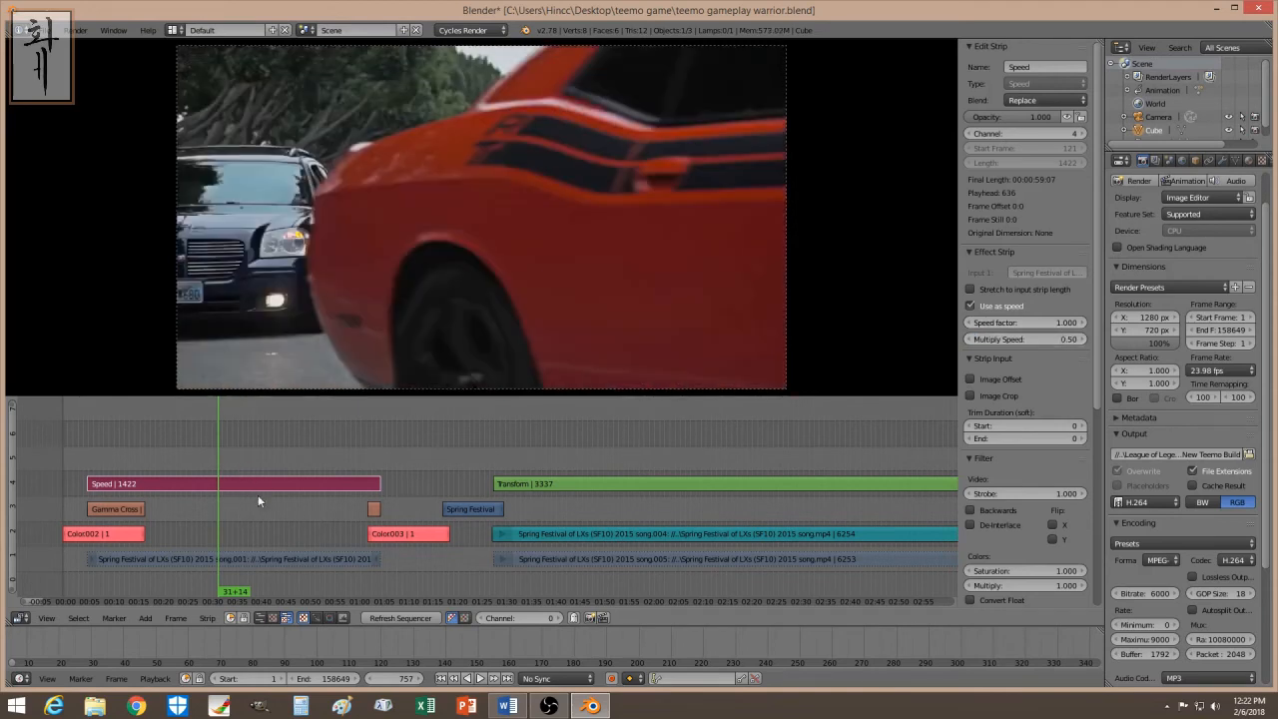
{"action": "left_click_drag", "start_coordinate": [241, 460], "coordinate": [275, 457]}
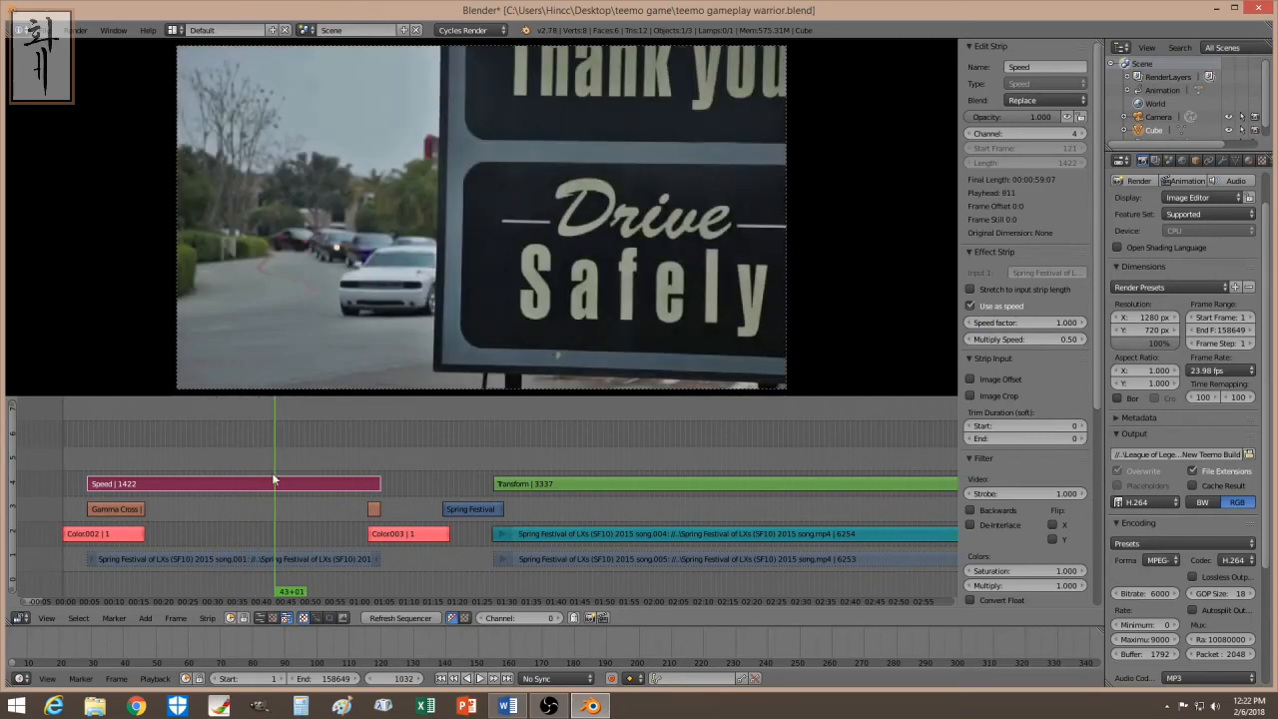
- Set the Speed strip's Multiply Speed to 1 and scrub back to frame 653
{"action": "left_click", "coordinate": [1016, 340]}
{"action": "key", "text": "BackSpace"}
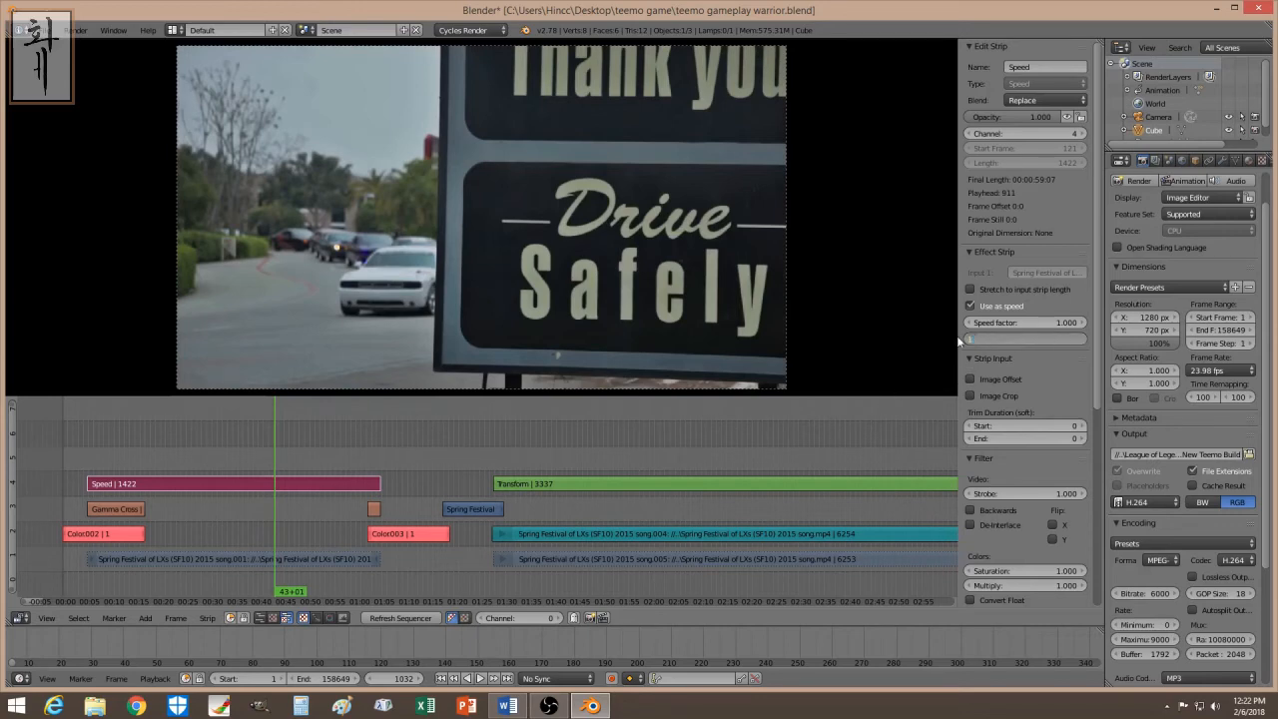
{"action": "type", "text": "1"}
{"action": "key", "text": "Return"}
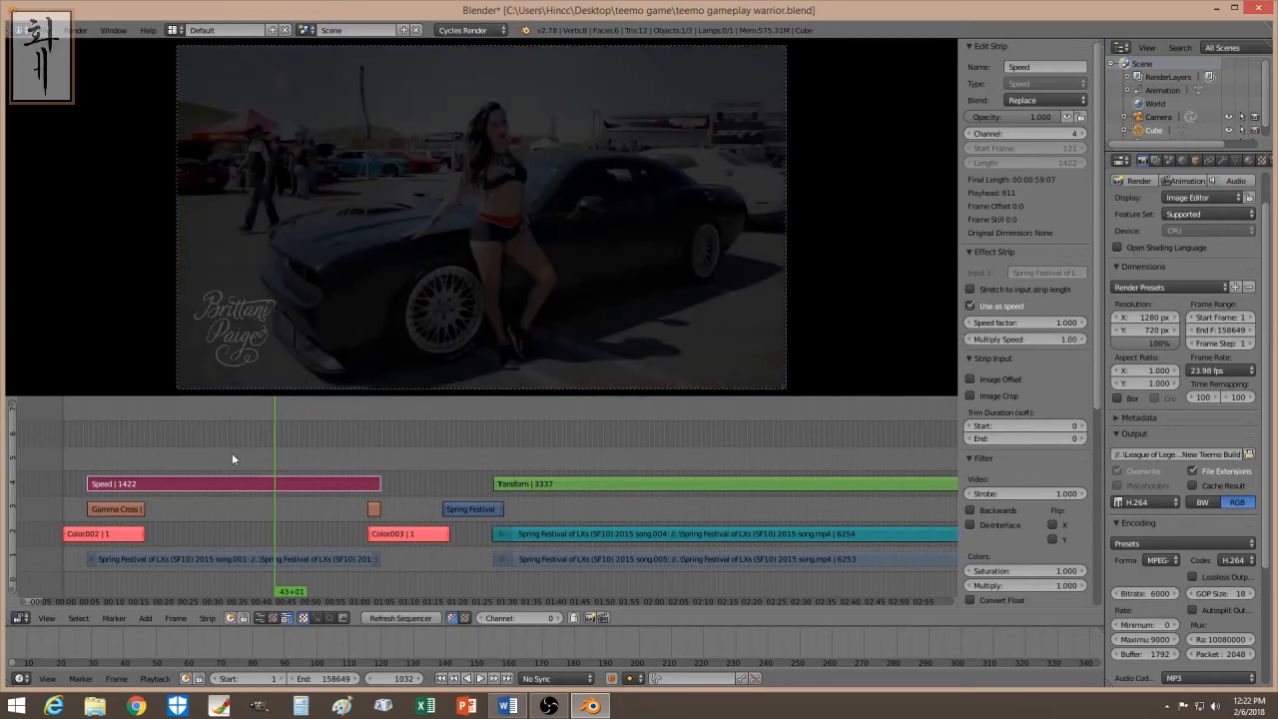
{"action": "left_click_drag", "start_coordinate": [232, 452], "coordinate": [197, 456]}
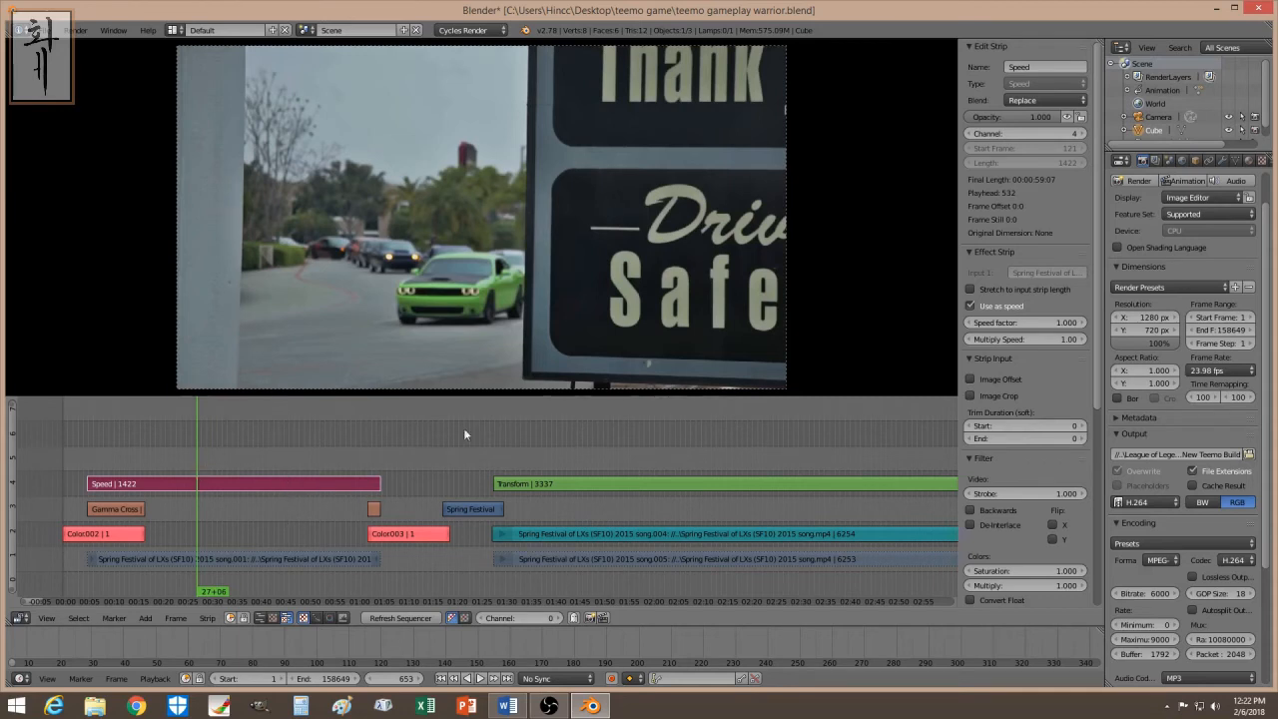
- Shorten the first movie strip by moving its end handle to frame 1160
{"action": "right_click", "coordinate": [374, 556]}
{"action": "key", "text": "g"}
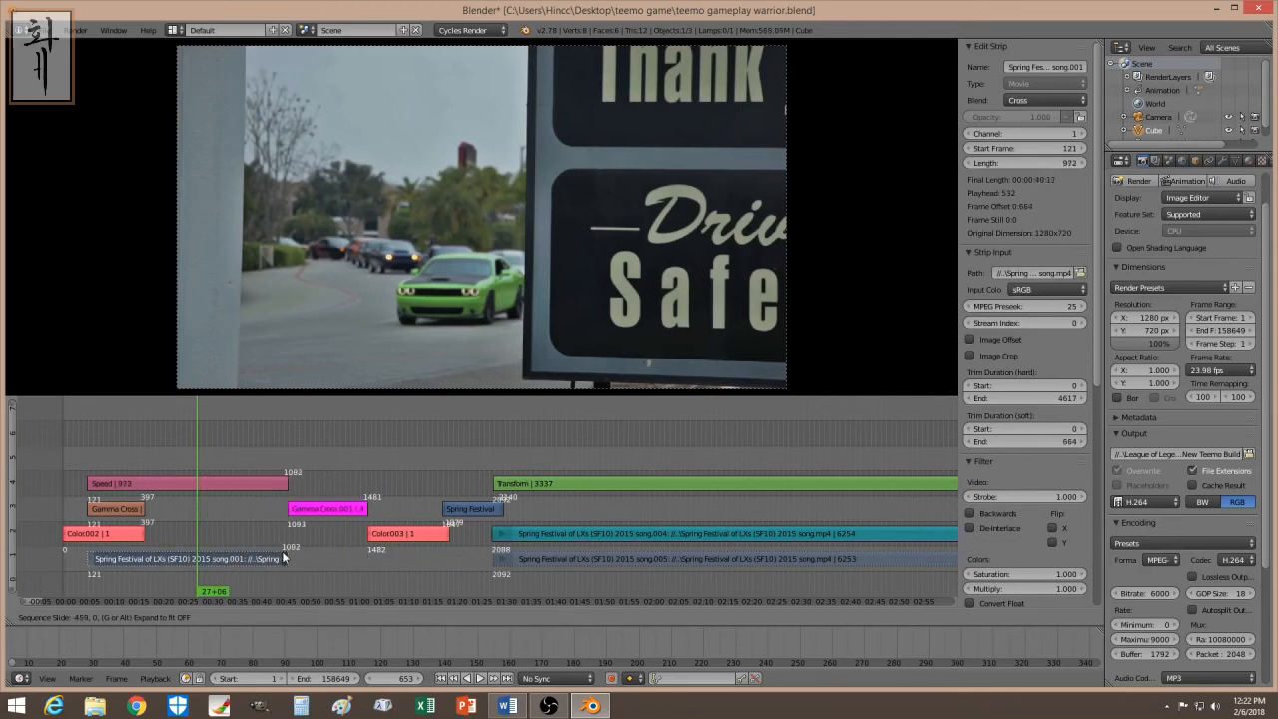
{"action": "left_click", "coordinate": [285, 555]}
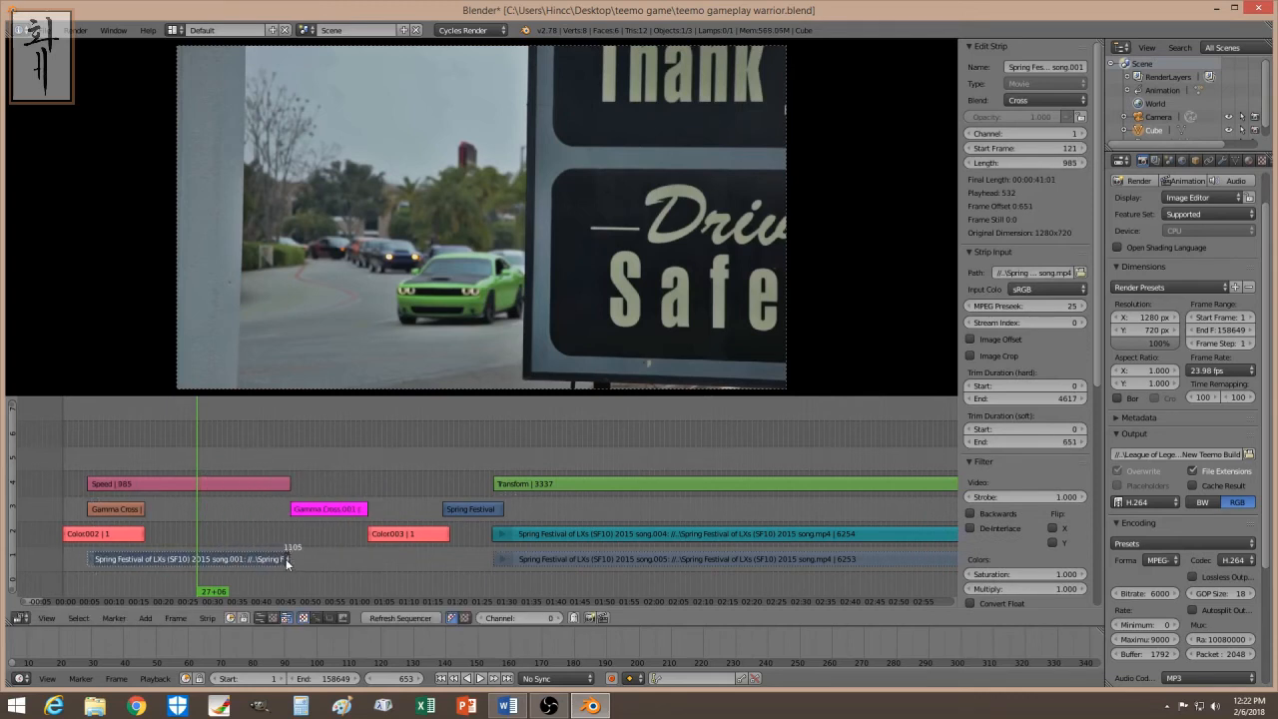
{"action": "key", "text": "g"}
{"action": "left_click", "coordinate": [303, 560]}
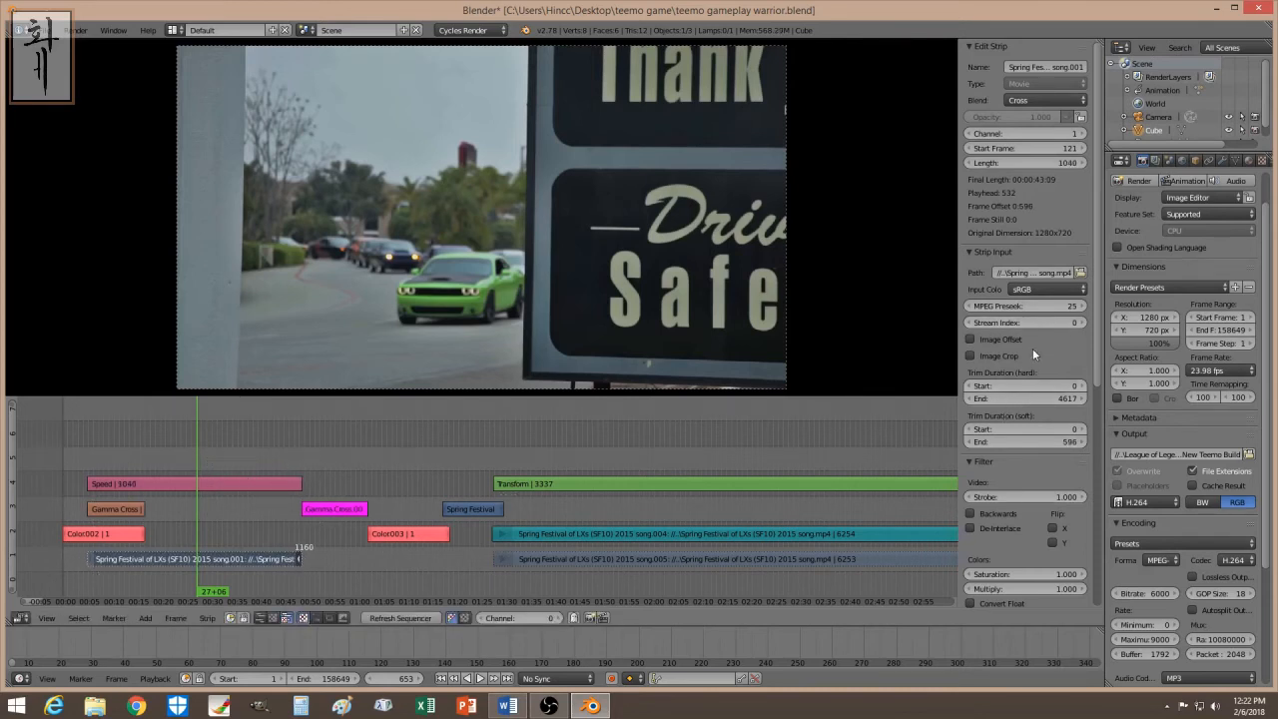
- Set the Speed strip's Multiply Speed to 2 and scrub back to frame 343
{"action": "right_click", "coordinate": [244, 485]}
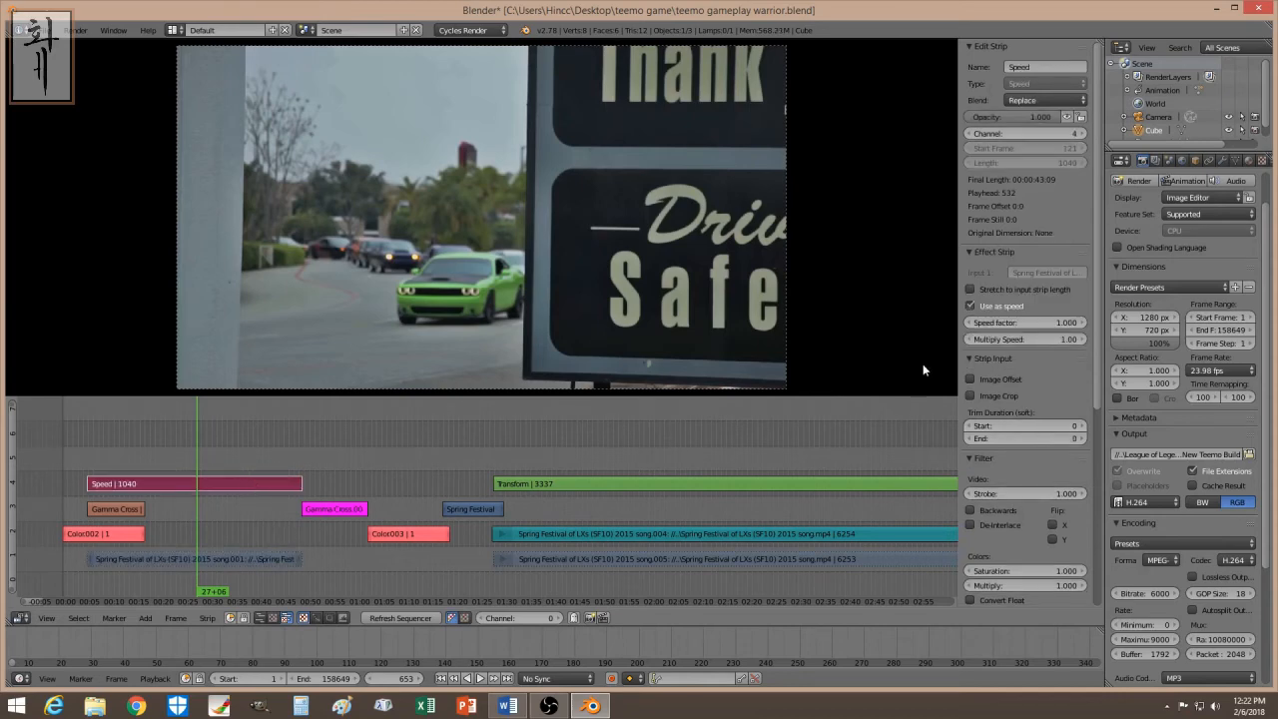
{"action": "left_click", "coordinate": [1048, 339]}
{"action": "type", "text": "2"}
{"action": "key", "text": "Return"}
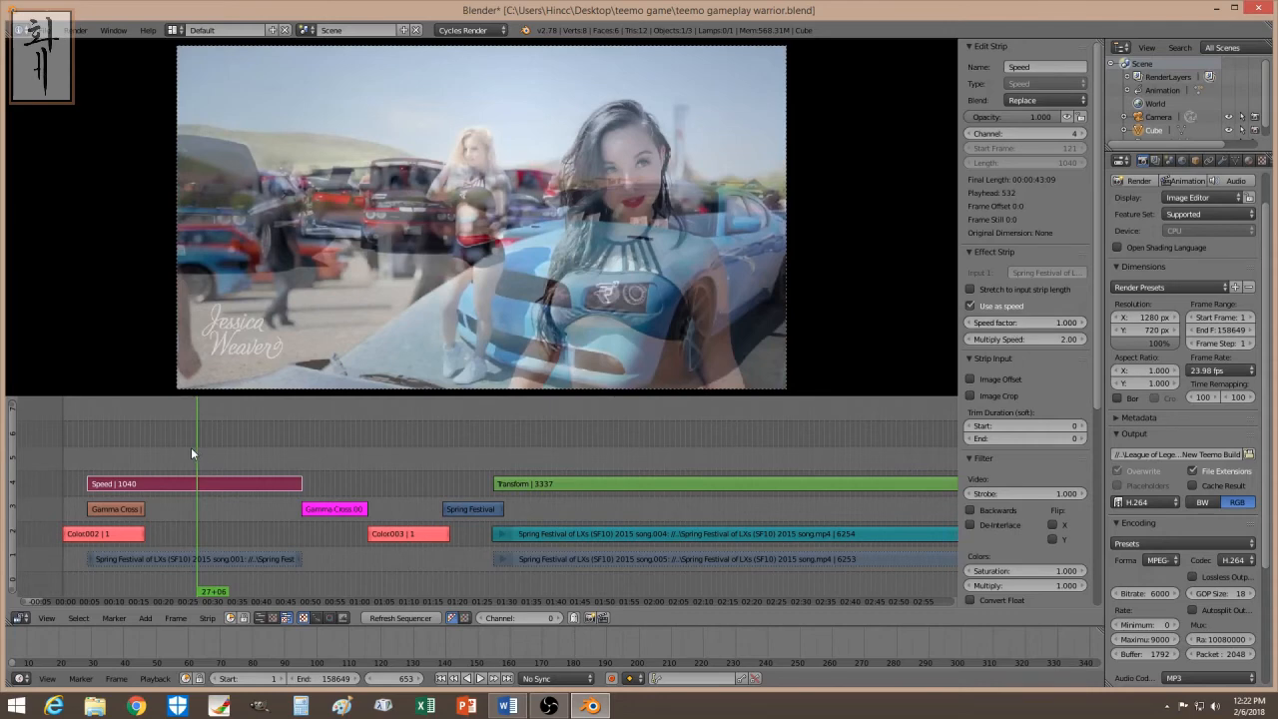
{"action": "left_click_drag", "start_coordinate": [191, 447], "coordinate": [132, 449]}
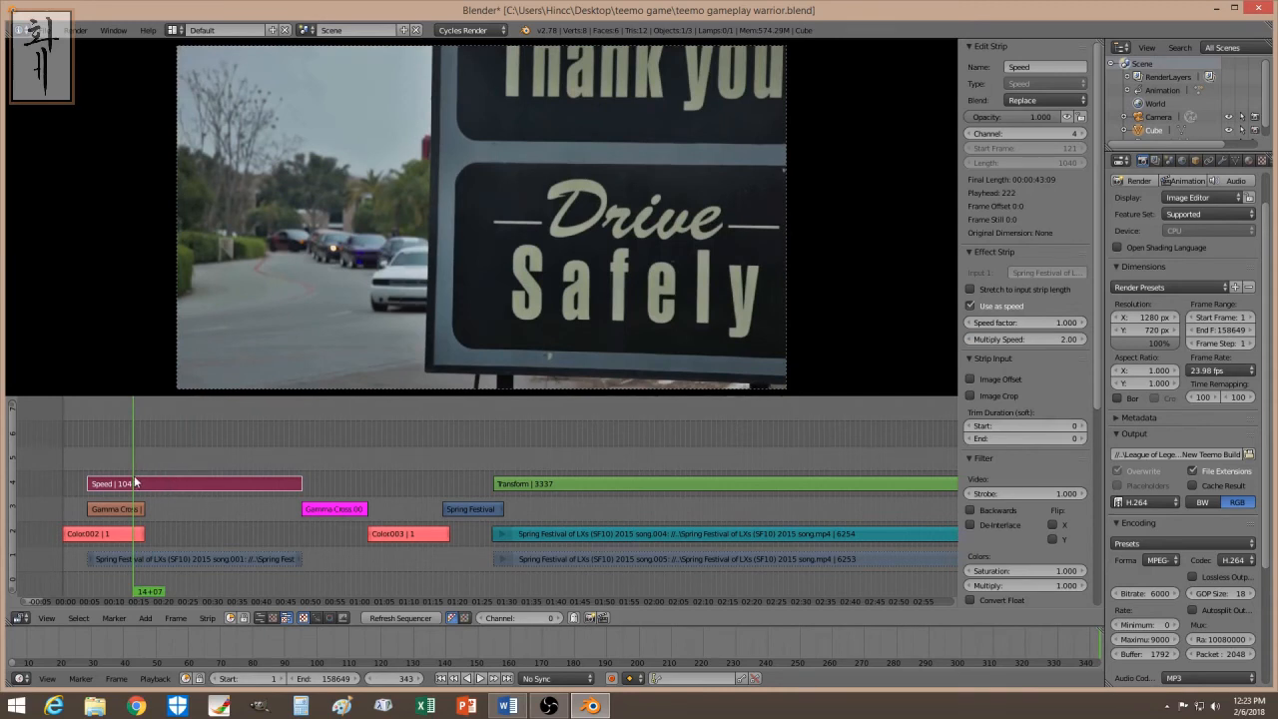
- Shorten the first movie strip so that its end handle sits at frame 655
{"action": "right_click_drag", "start_coordinate": [296, 559], "coordinate": [131, 556]}
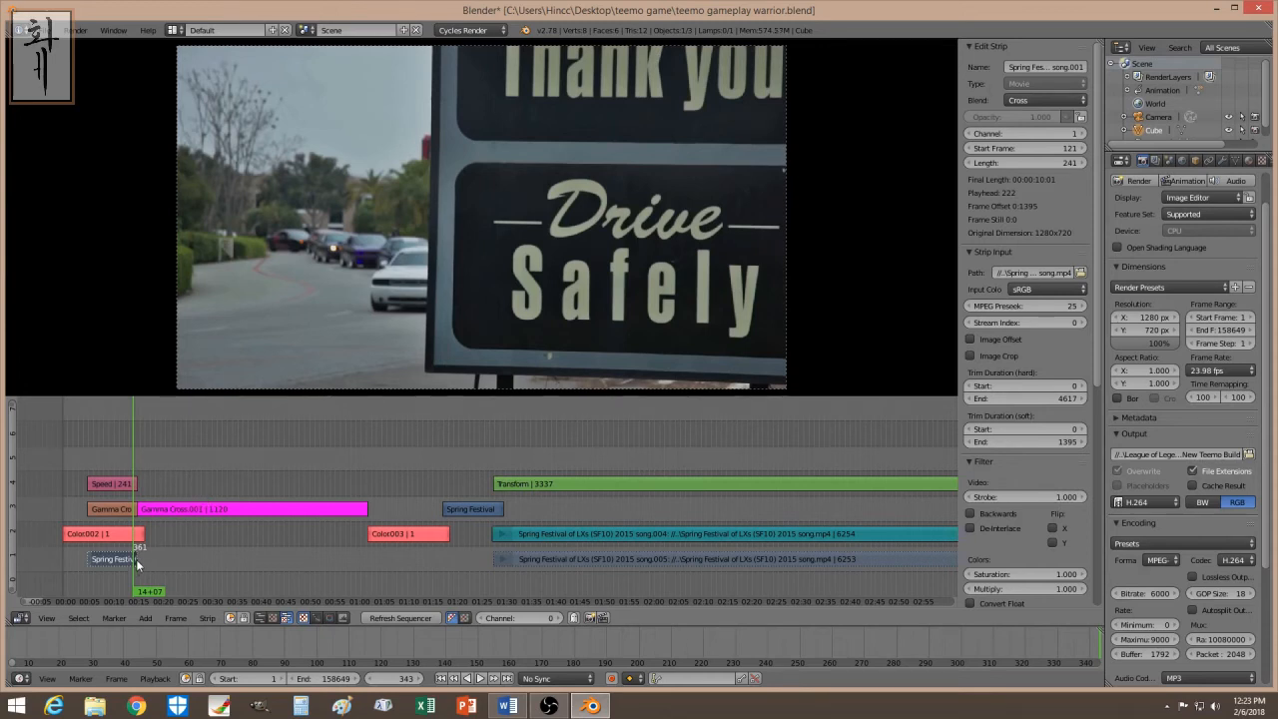
{"action": "right_click_drag", "start_coordinate": [134, 560], "coordinate": [195, 560]}
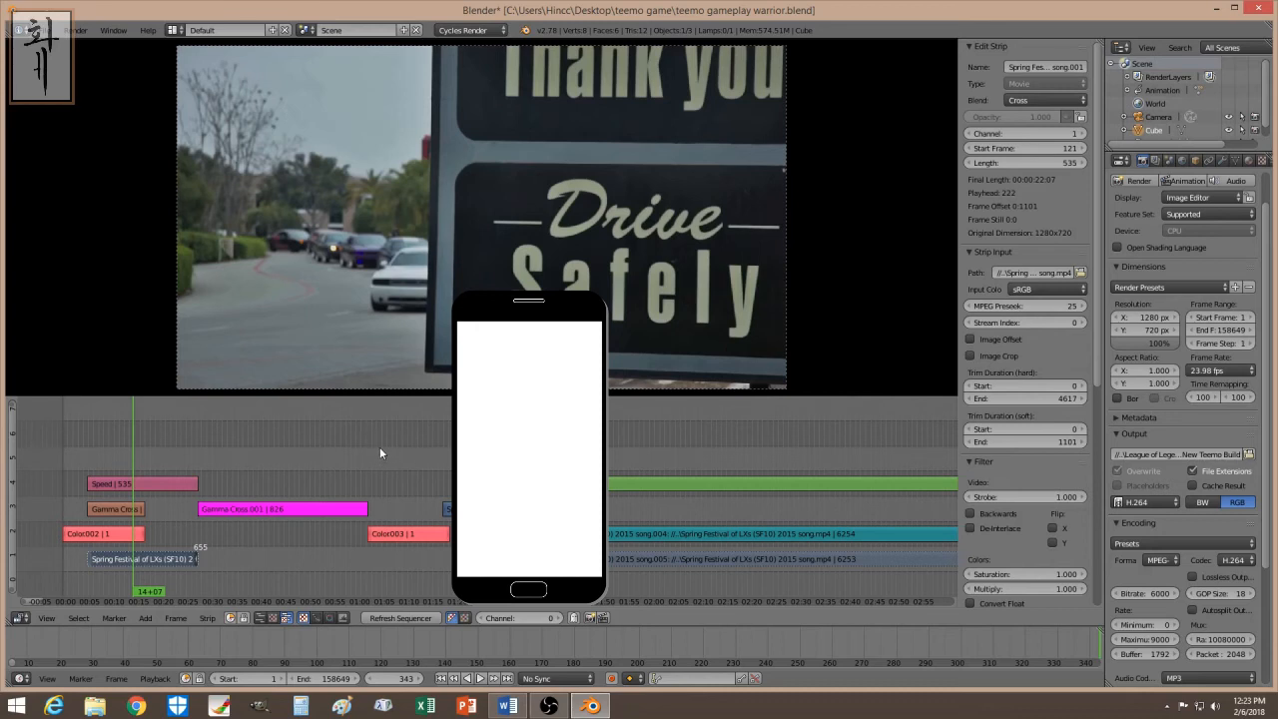
{"action": "scroll", "coordinate": [599, 195], "scroll_direction": "down", "scroll_amount": 2}
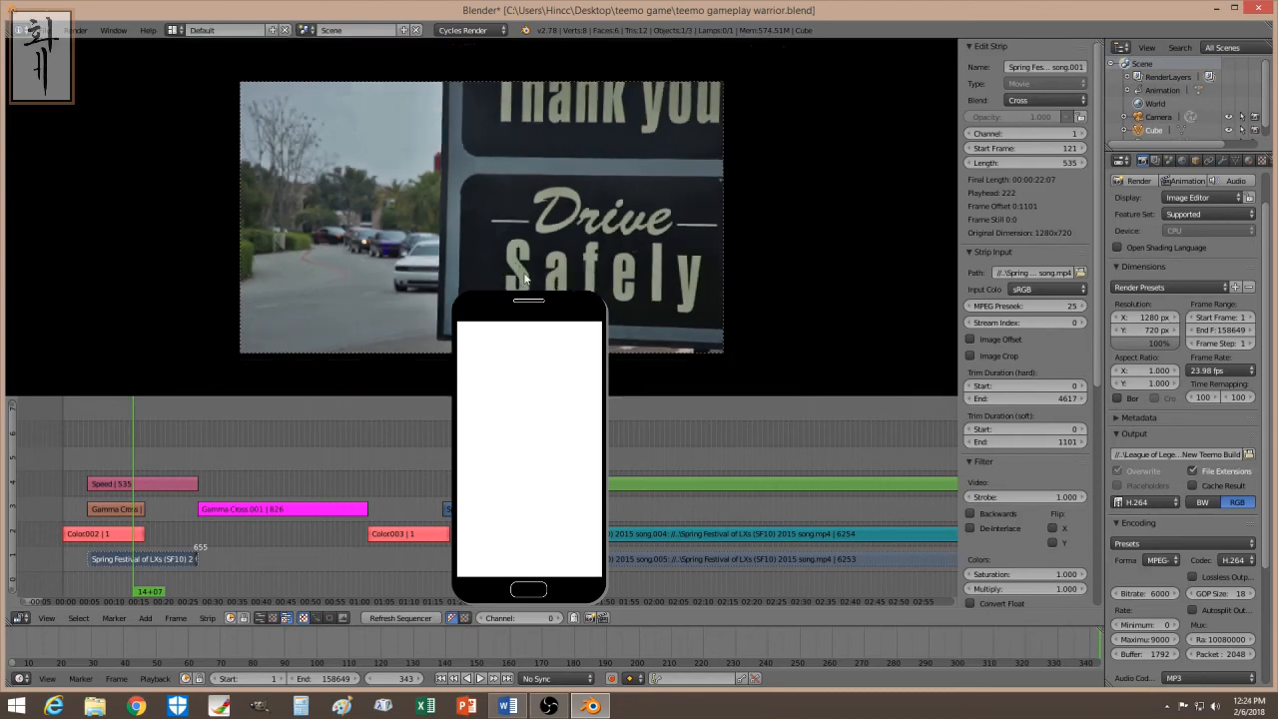
{"action": "scroll", "coordinate": [522, 274], "scroll_direction": "up", "scroll_amount": 1}
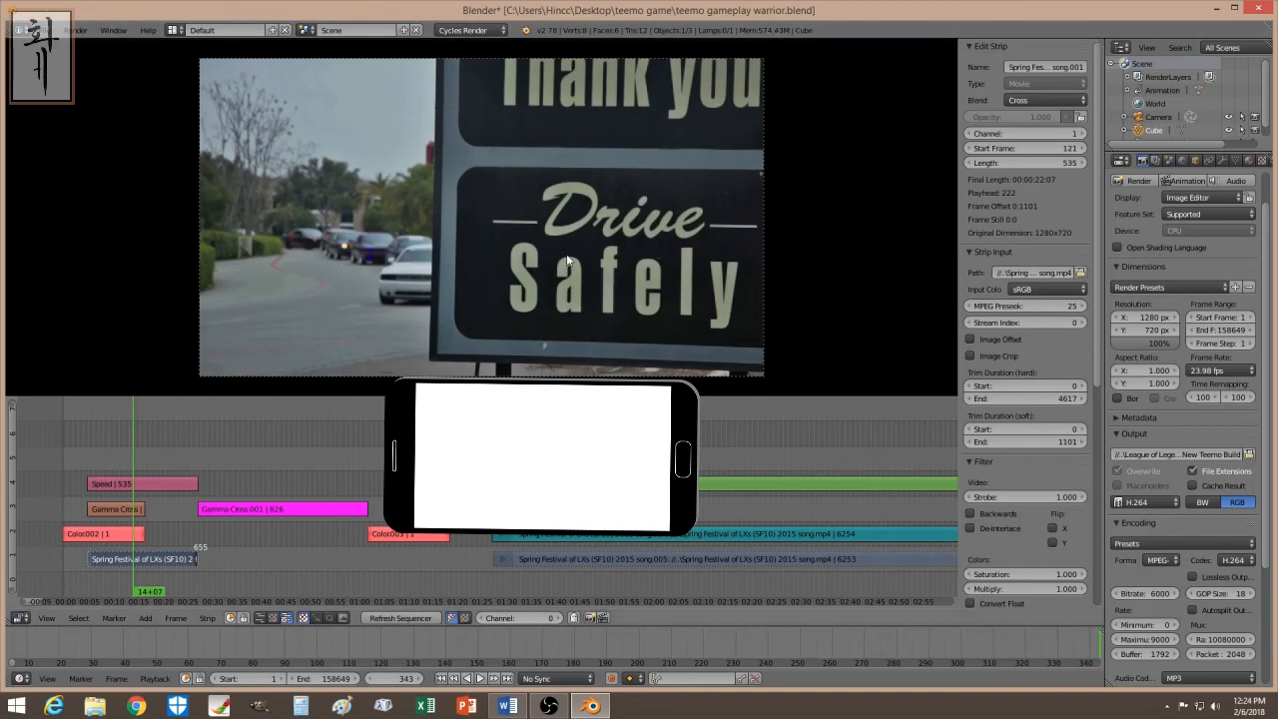
{"action": "scroll", "coordinate": [568, 257], "scroll_direction": "up", "scroll_amount": 4}
{"action": "scroll", "coordinate": [567, 263], "scroll_direction": "down", "scroll_amount": 2}
{"action": "scroll", "coordinate": [567, 266], "scroll_direction": "down", "scroll_amount": 1}
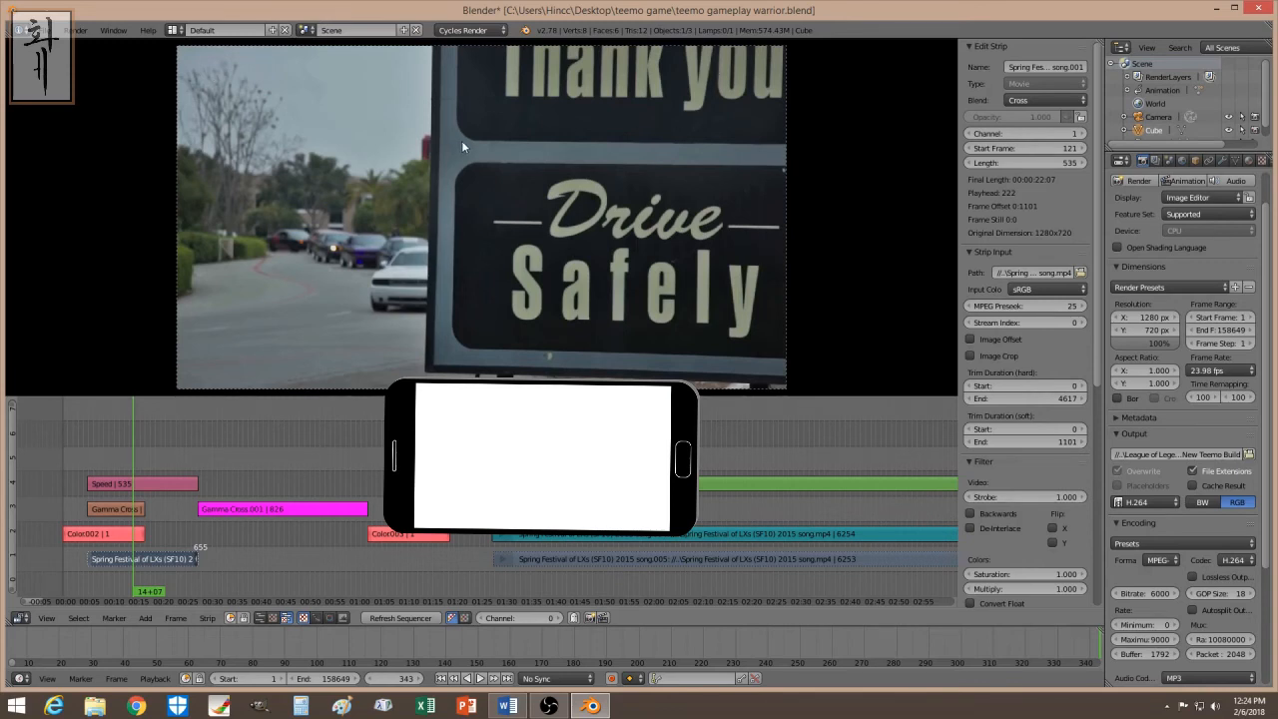
{"action": "scroll", "coordinate": [379, 160], "scroll_direction": "down", "scroll_amount": 3}
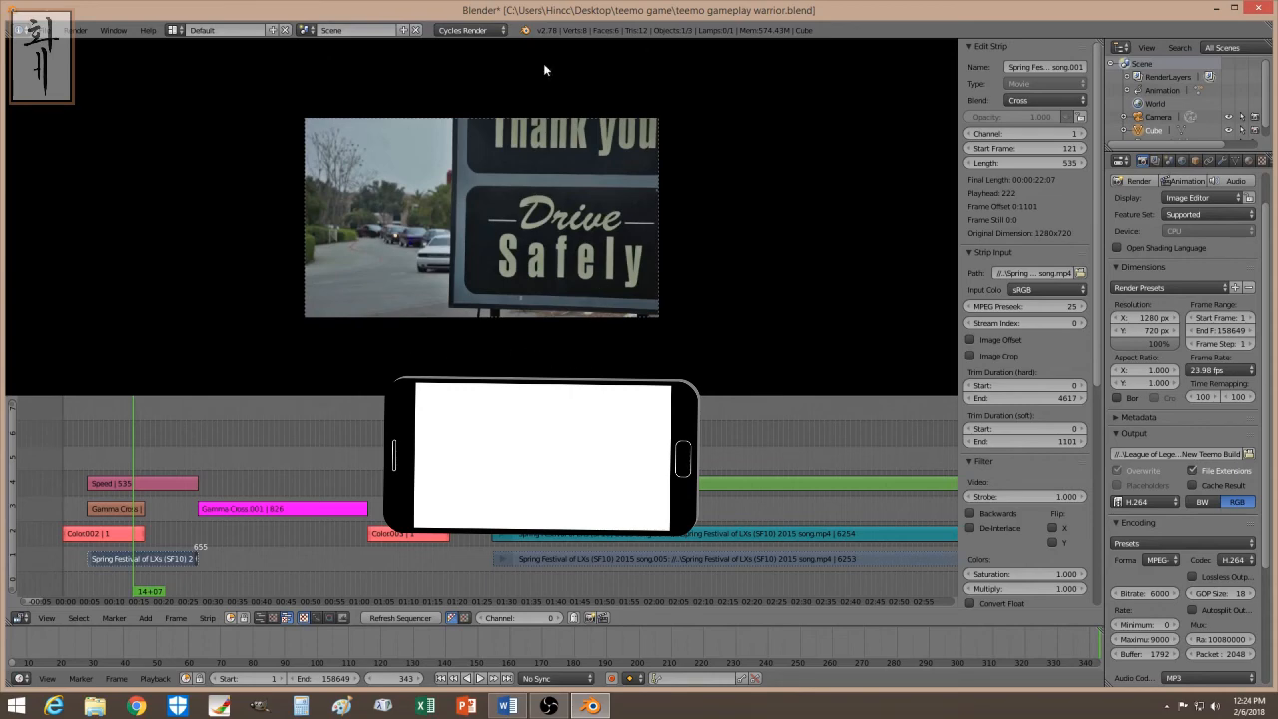
{"action": "scroll", "coordinate": [492, 235], "scroll_direction": "up", "scroll_amount": 4}
{"action": "scroll", "coordinate": [493, 271], "scroll_direction": "down", "scroll_amount": 1}
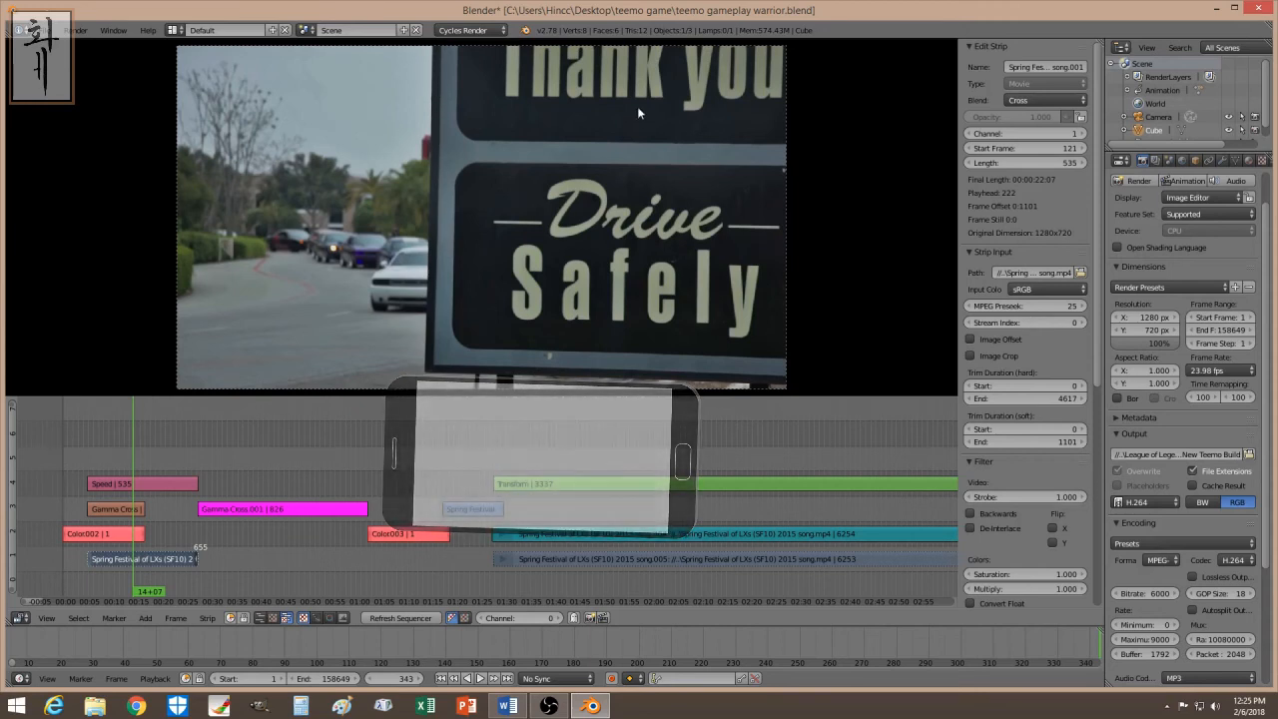
{"action": "scroll", "coordinate": [814, 296], "scroll_direction": "down", "scroll_amount": 1}
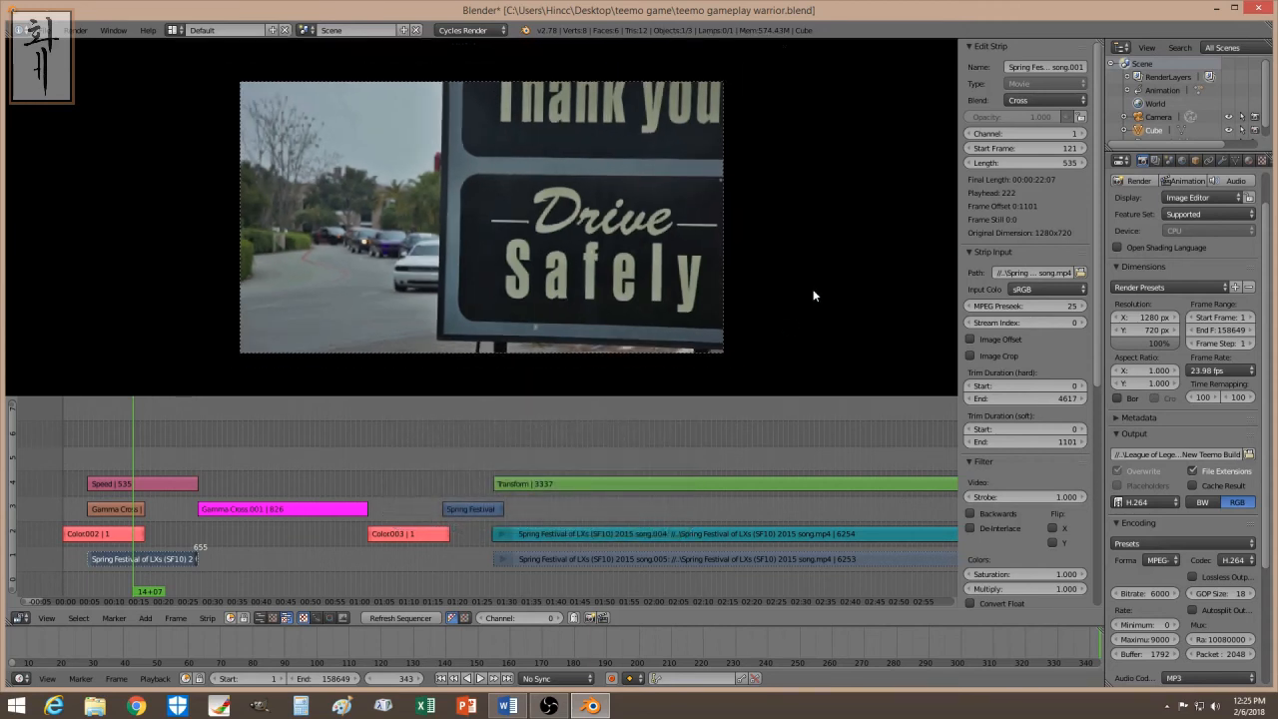
{"action": "scroll", "coordinate": [356, 379], "scroll_direction": "up", "scroll_amount": 3}
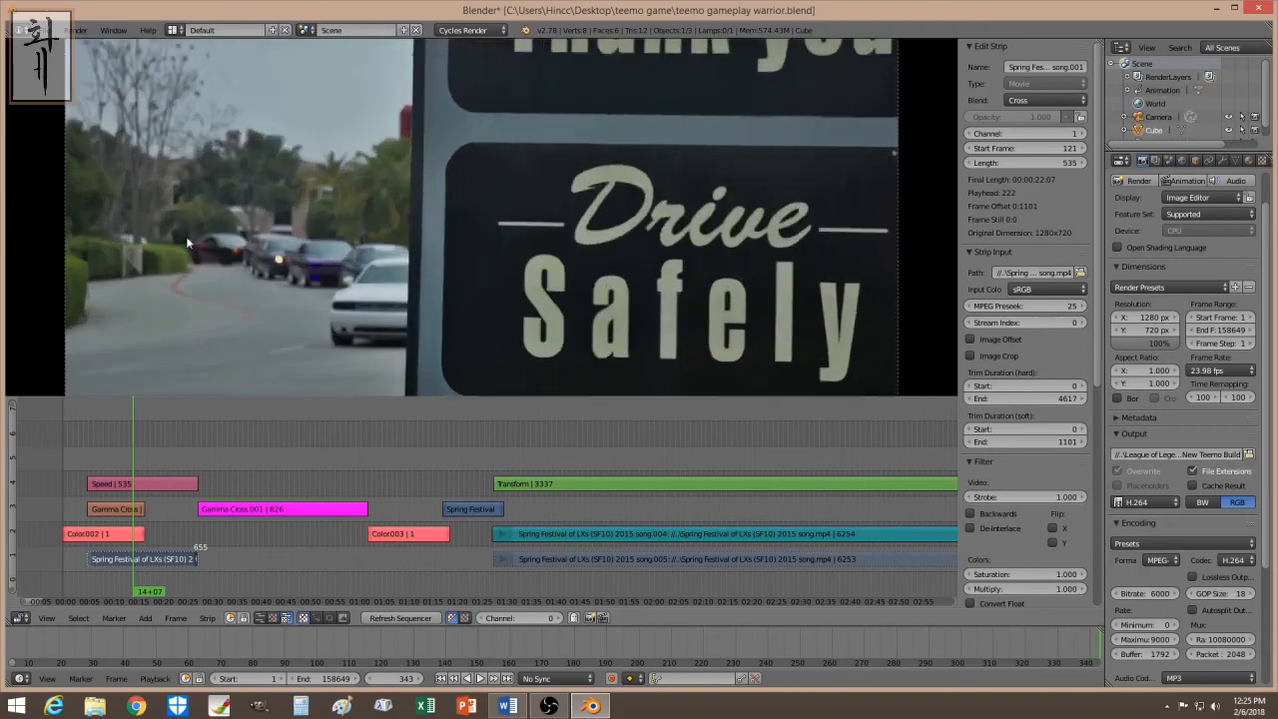
{"action": "scroll", "coordinate": [340, 371], "scroll_direction": "down", "scroll_amount": 1}
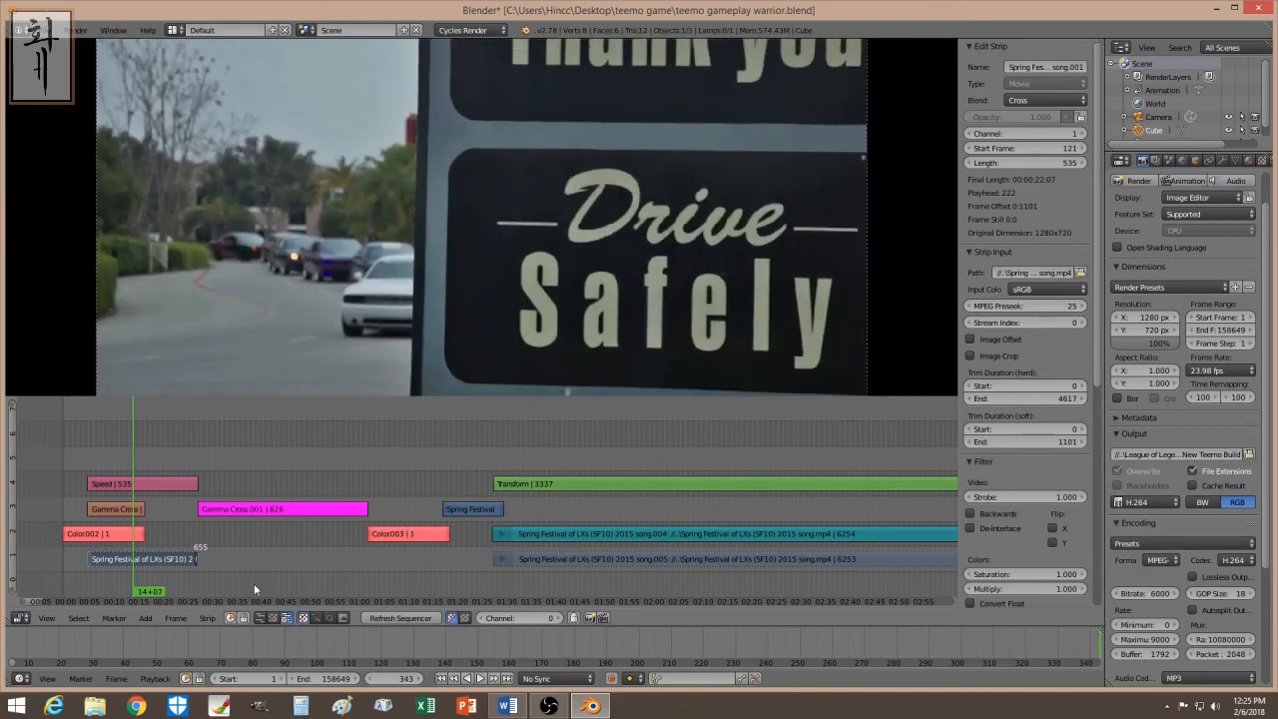
- Add a Color effect strip at frame 343
{"action": "left_click", "coordinate": [149, 615]}
{"action": "mouse_move", "coordinate": [174, 520]}
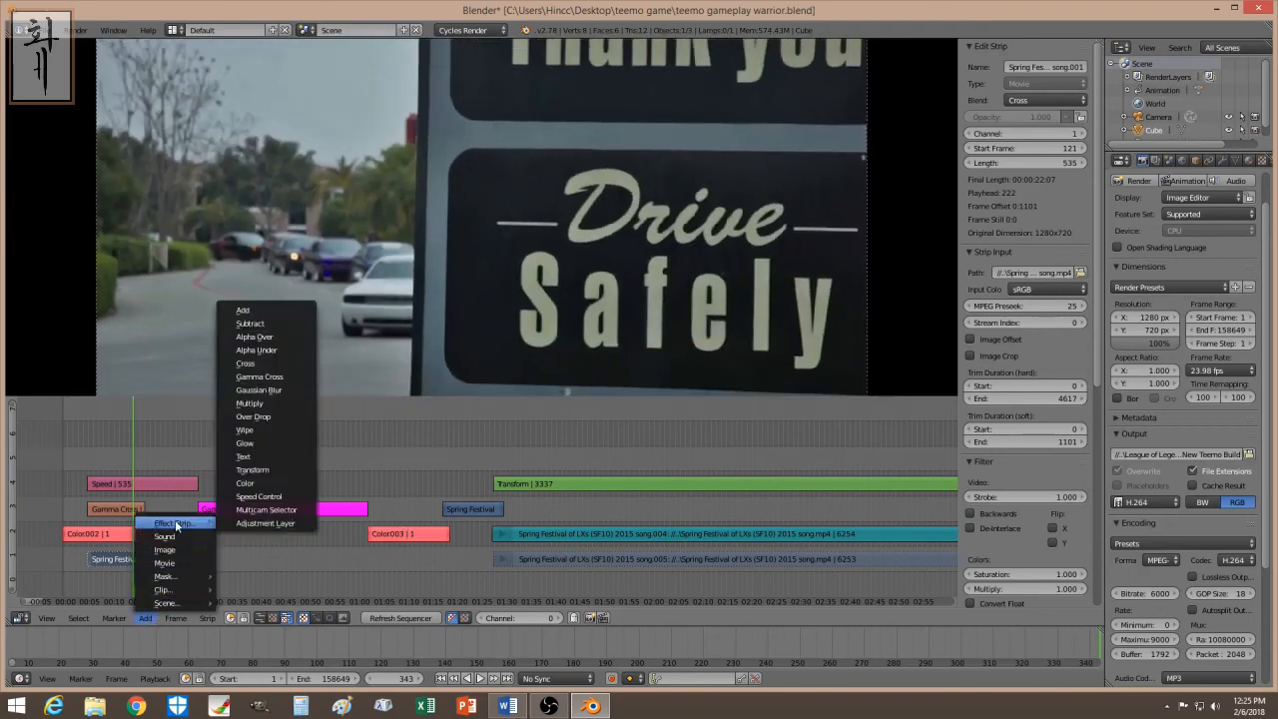
{"action": "left_click", "coordinate": [272, 486]}
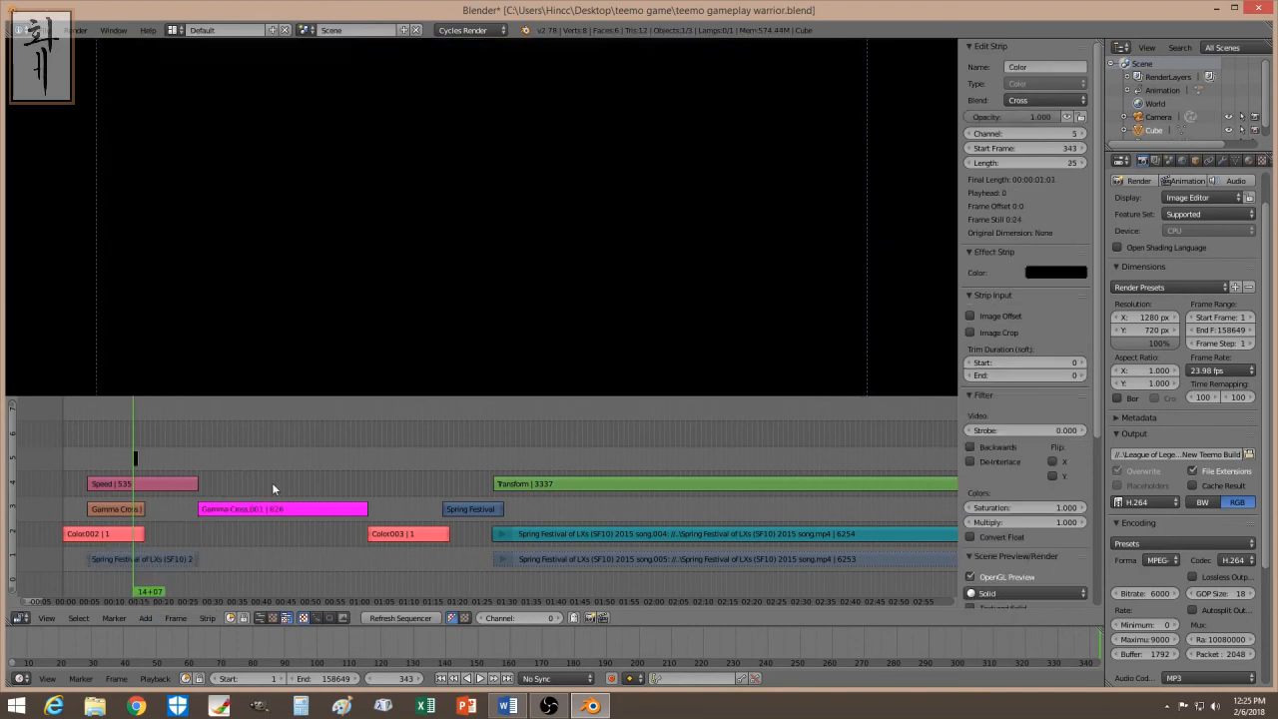
- Enable Image Offset on the Color strip with X at -1063 and set its blend mode to Alpha Over
{"action": "left_click", "coordinate": [989, 315]}
{"action": "left_click_drag", "start_coordinate": [1018, 334], "coordinate": [1089, 334]}
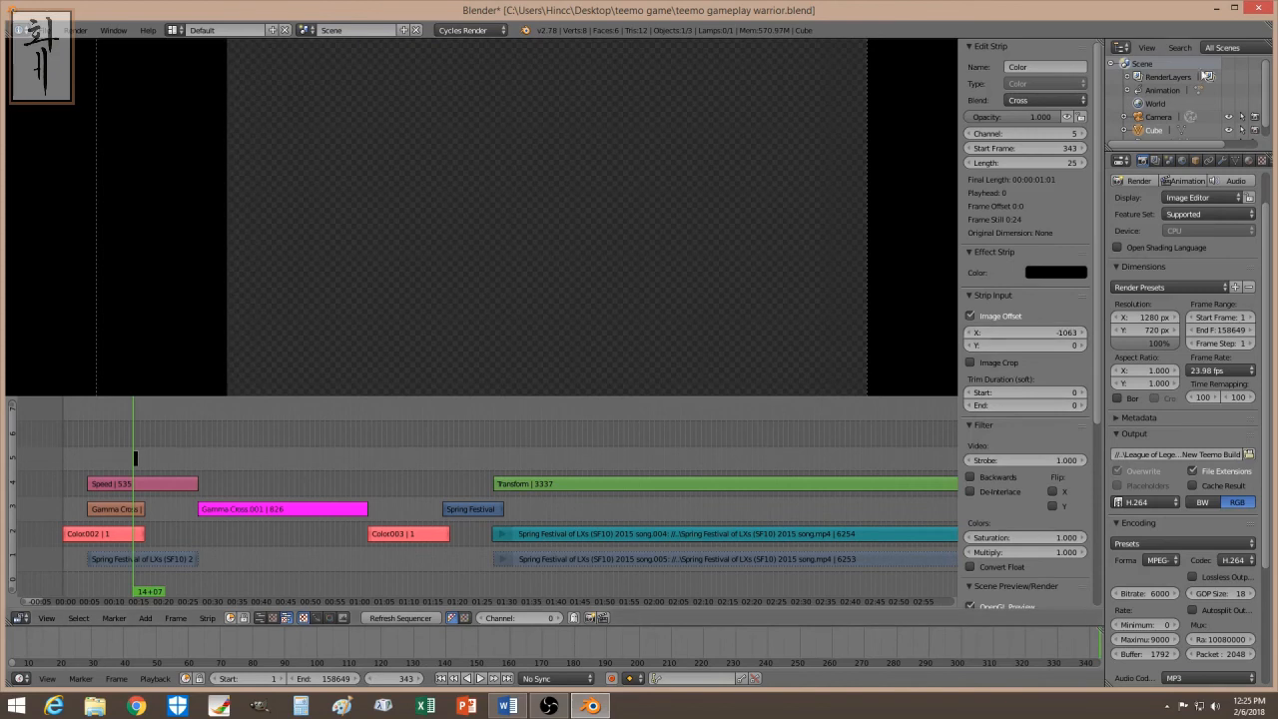
{"action": "left_click", "coordinate": [1039, 102]}
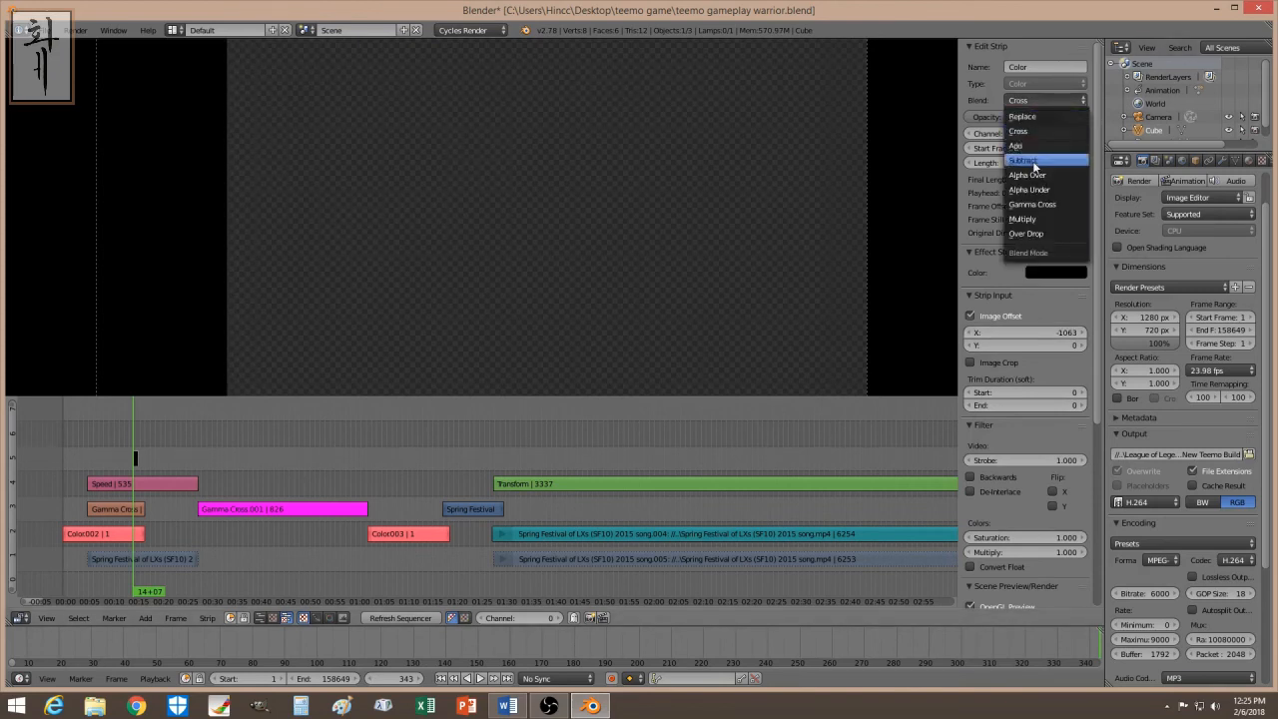
{"action": "left_click", "coordinate": [1039, 161]}
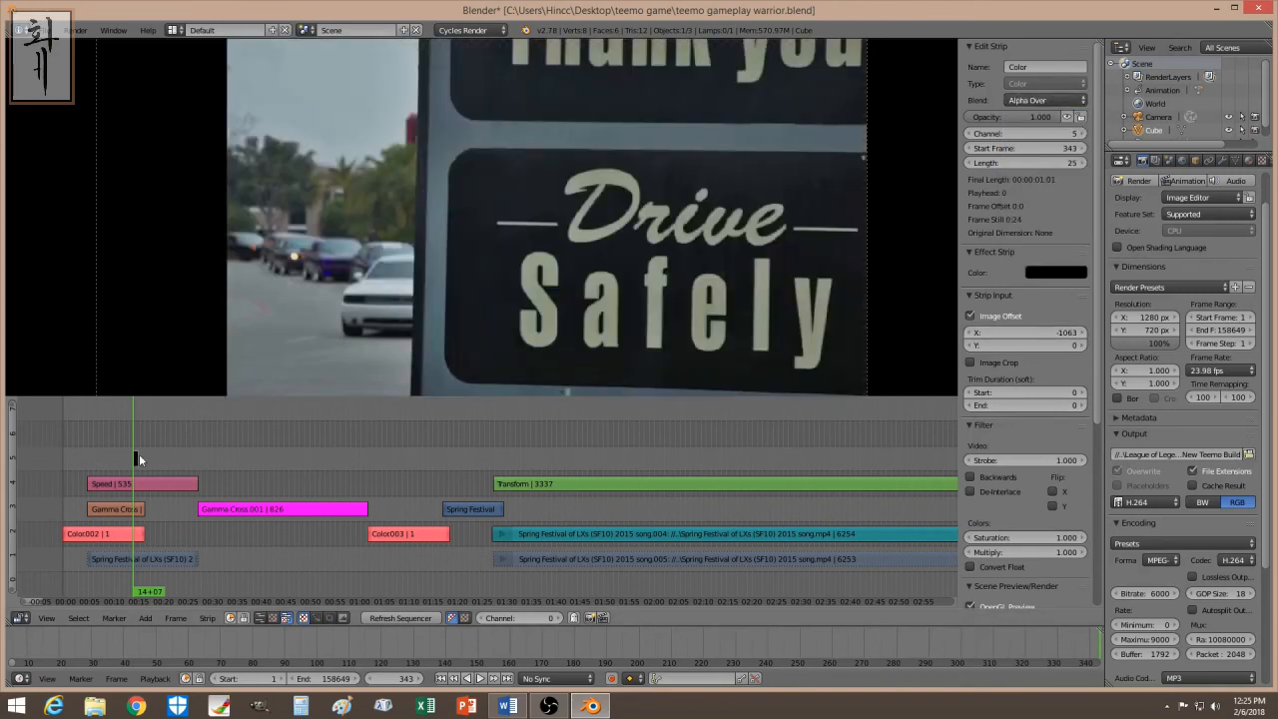
- Lengthen the Color strip to 197 frames and duplicate it into channel 6, starting at frame 337
{"action": "left_click_drag", "start_coordinate": [1004, 165], "coordinate": [1087, 165]}
{"action": "key", "text": "shift+d"}
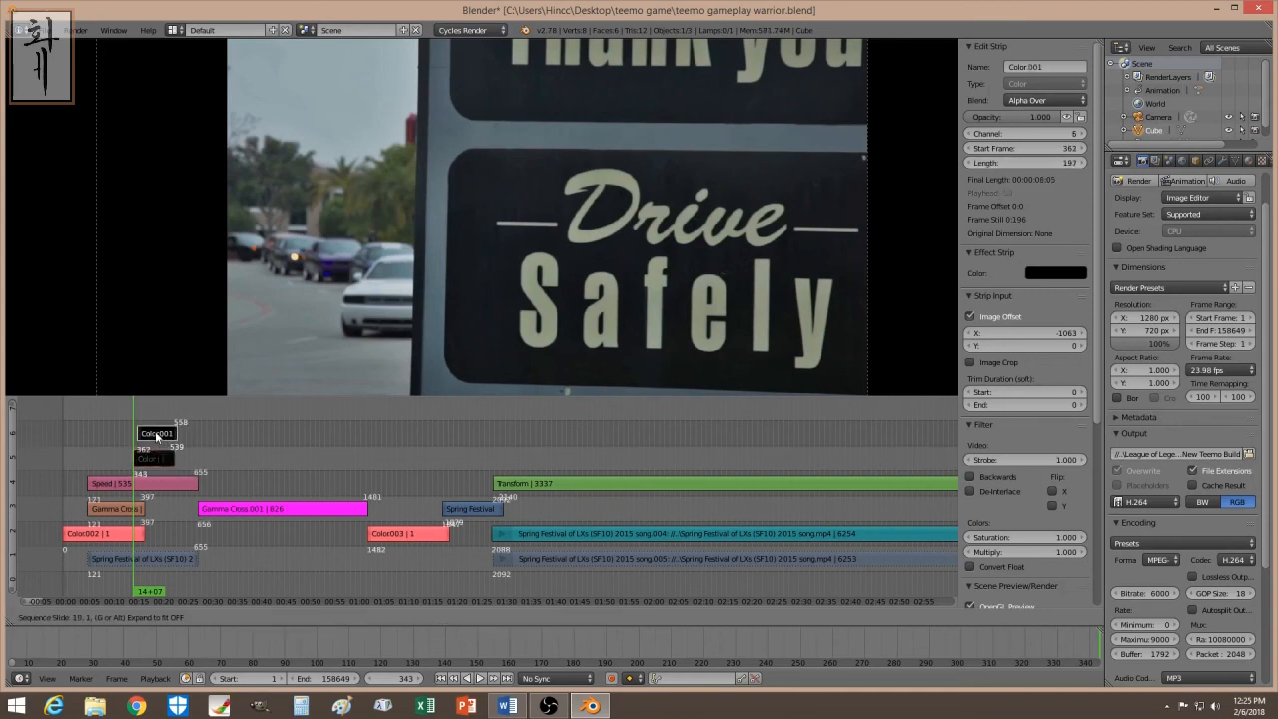
{"action": "left_click", "coordinate": [155, 431]}
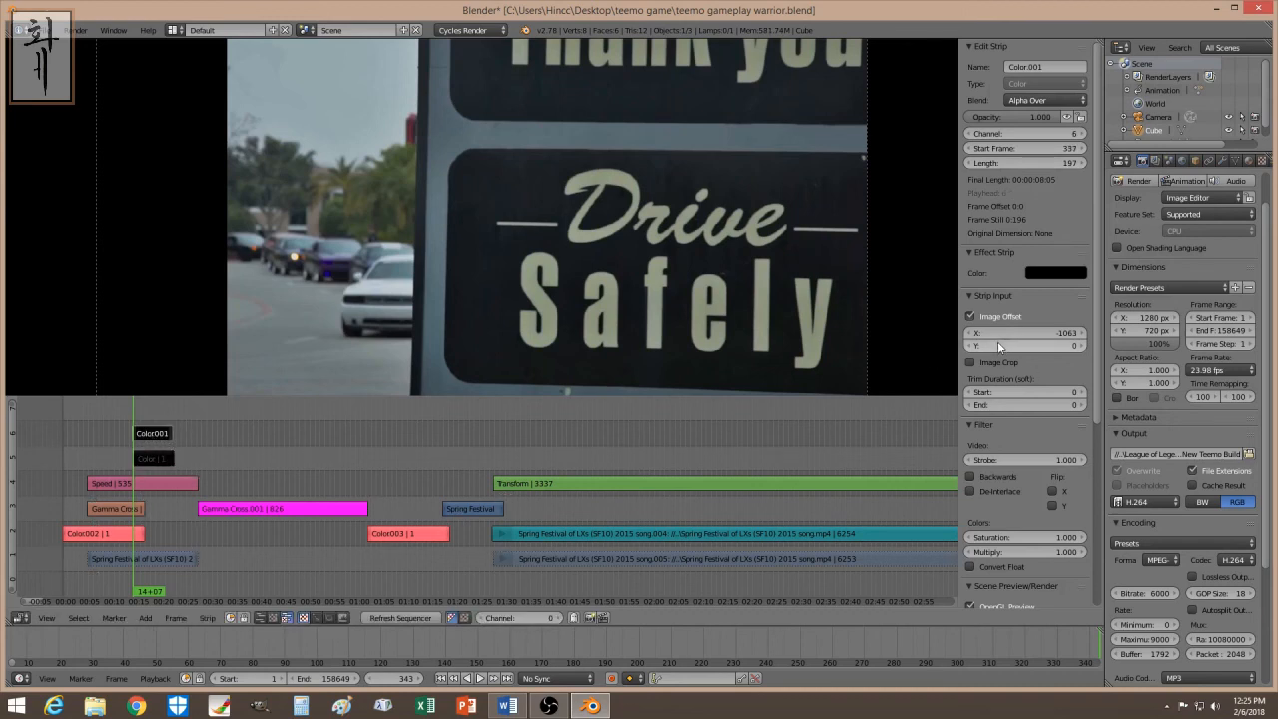
- Set the channel 6 Color copy's image offset Y to 924 and move the playhead to frame 378
{"action": "left_click_drag", "start_coordinate": [997, 344], "coordinate": [1033, 345]}
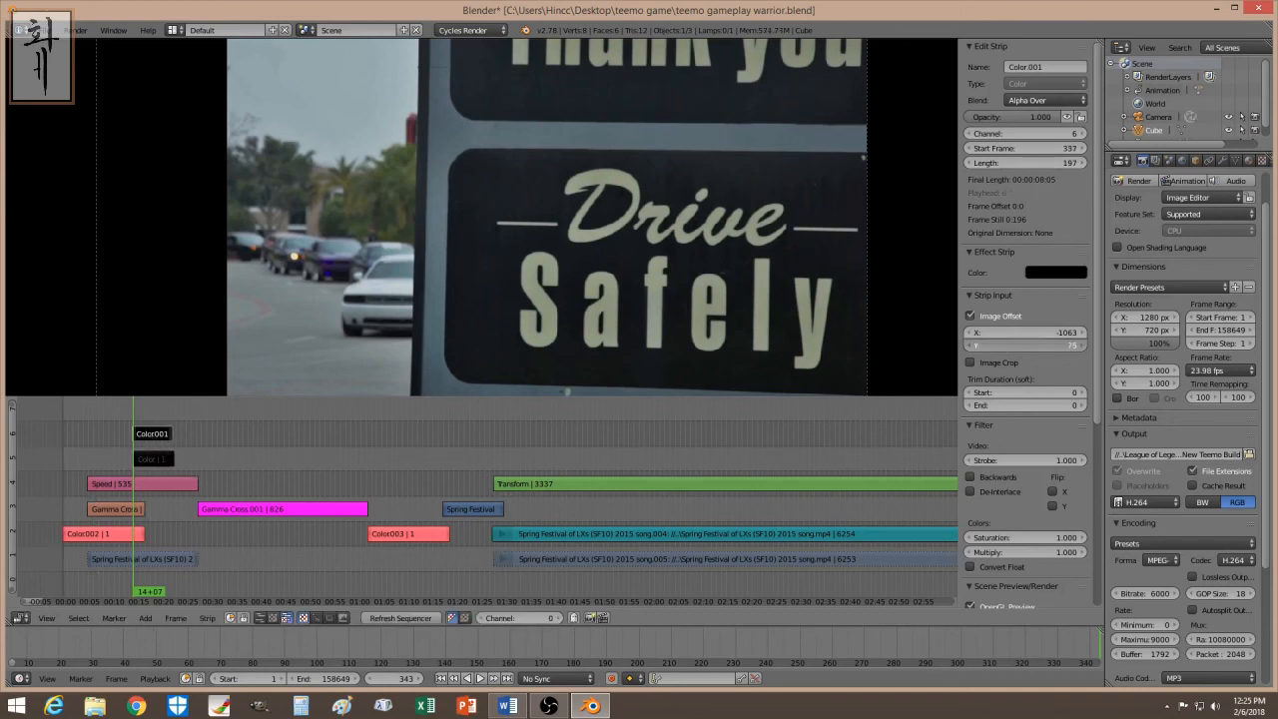
{"action": "left_click_drag", "start_coordinate": [987, 344], "coordinate": [1029, 344]}
{"action": "left_click", "coordinate": [140, 408]}
- Set the channel 5 Color strip's image offset Y to 54 and adjust the channel 6 copy's X offset
{"action": "right_click", "coordinate": [159, 457]}
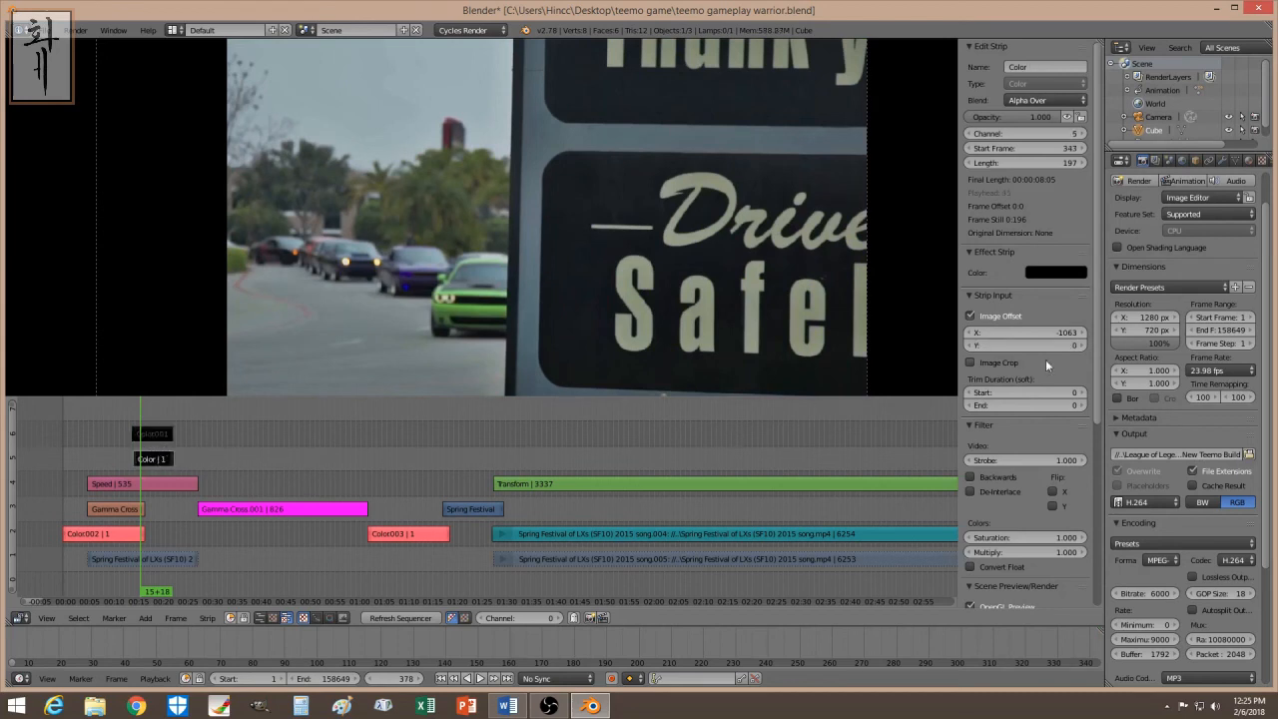
{"action": "mouse_move", "coordinate": [1039, 344]}
{"action": "left_mouse_down"}
{"action": "mouse_move", "coordinate": [1083, 344]}
{"action": "mouse_move", "coordinate": [1047, 344]}
{"action": "left_mouse_up"}
{"action": "right_click", "coordinate": [150, 434]}
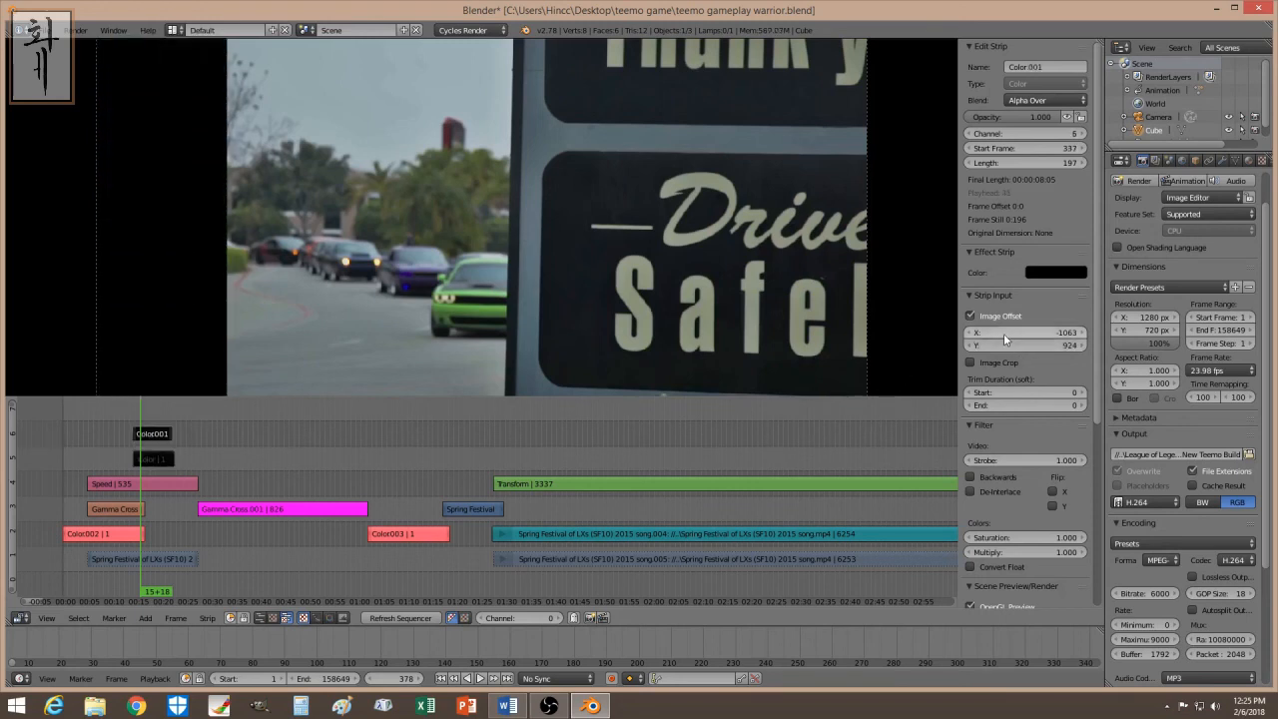
{"action": "left_click_drag", "start_coordinate": [1003, 333], "coordinate": [1012, 334]}
- Duplicate the channel 5 Color strip into channel 7 at start frame 346 and set the copy's image offset X to 952
{"action": "right_click", "coordinate": [153, 458]}
{"action": "key", "text": "shift+d"}
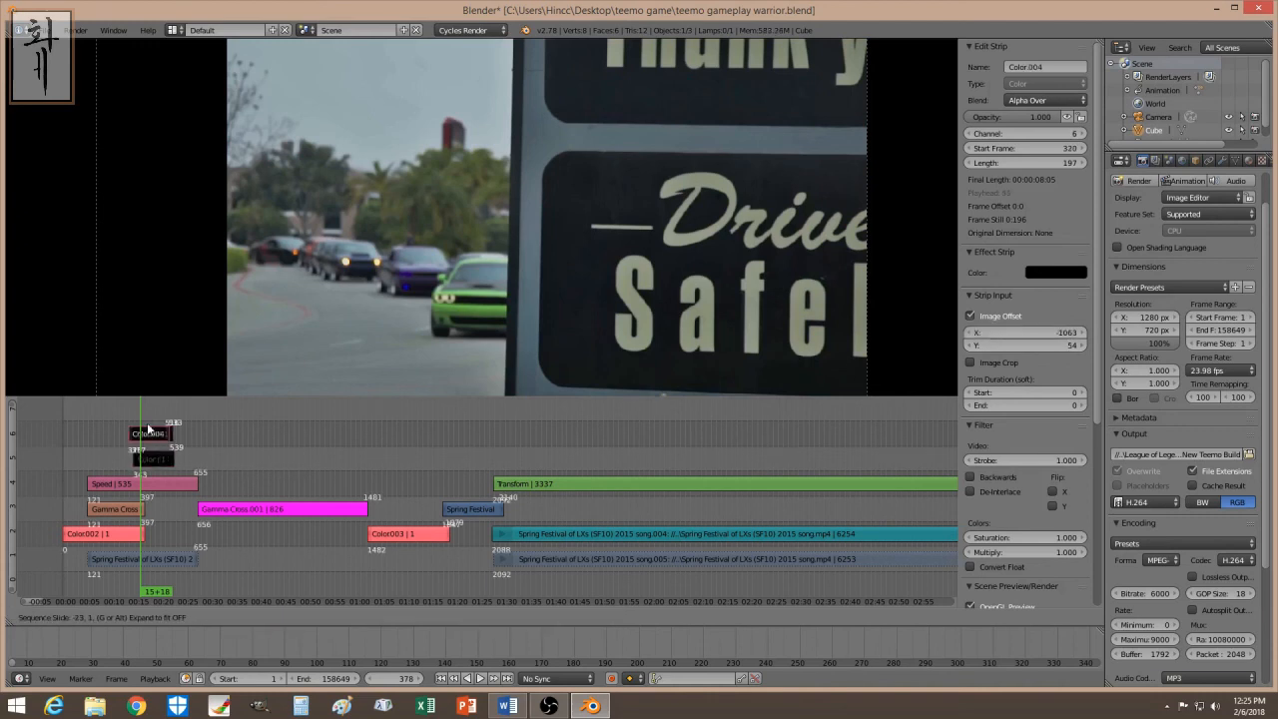
{"action": "left_click", "coordinate": [161, 419]}
{"action": "left_click_drag", "start_coordinate": [1009, 333], "coordinate": [1108, 333]}
{"action": "left_click_drag", "start_coordinate": [148, 503], "coordinate": [153, 502]}
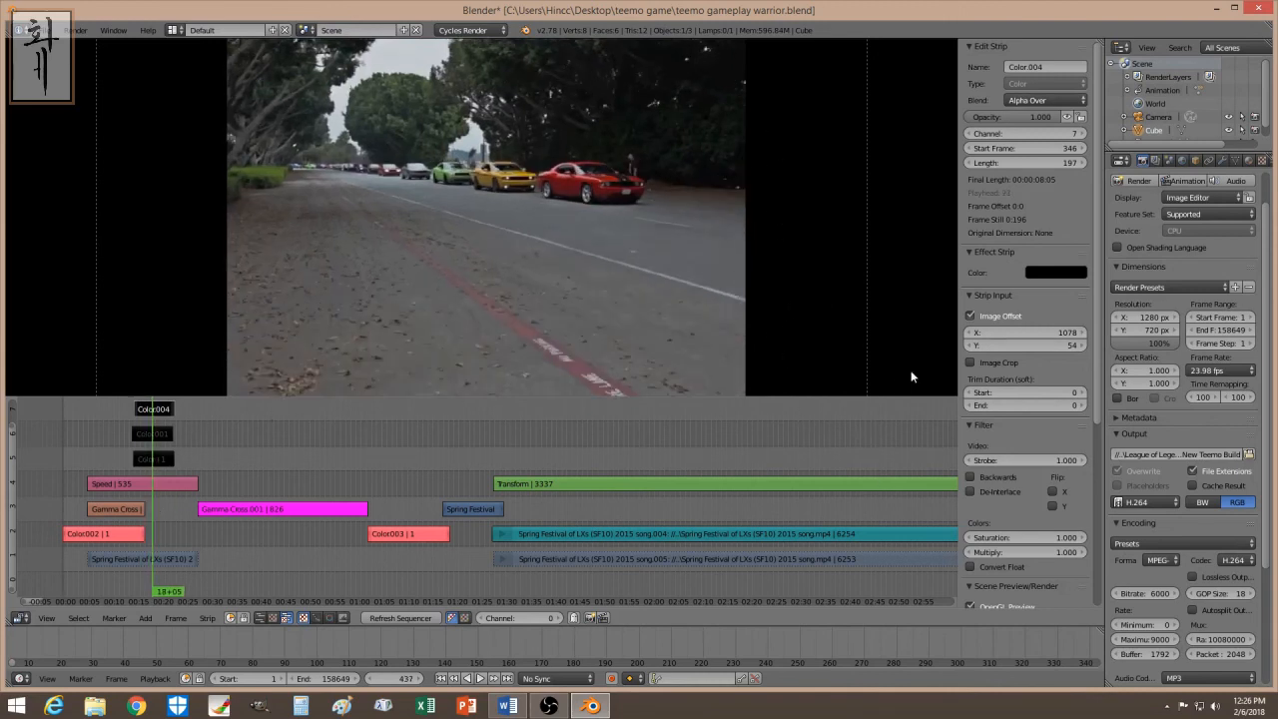
{"action": "left_click_drag", "start_coordinate": [1029, 333], "coordinate": [1009, 333]}
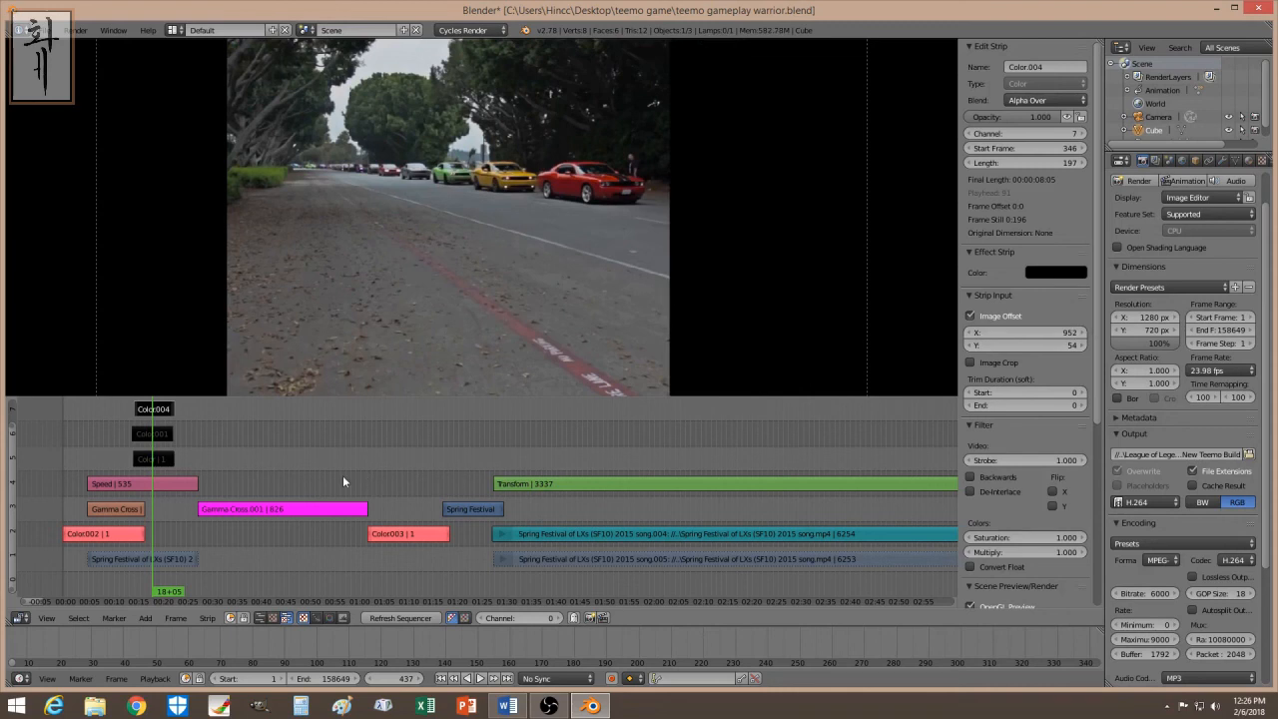
- Set the channel 5 Color strip's image offset X to -928
{"action": "right_click", "coordinate": [143, 459]}
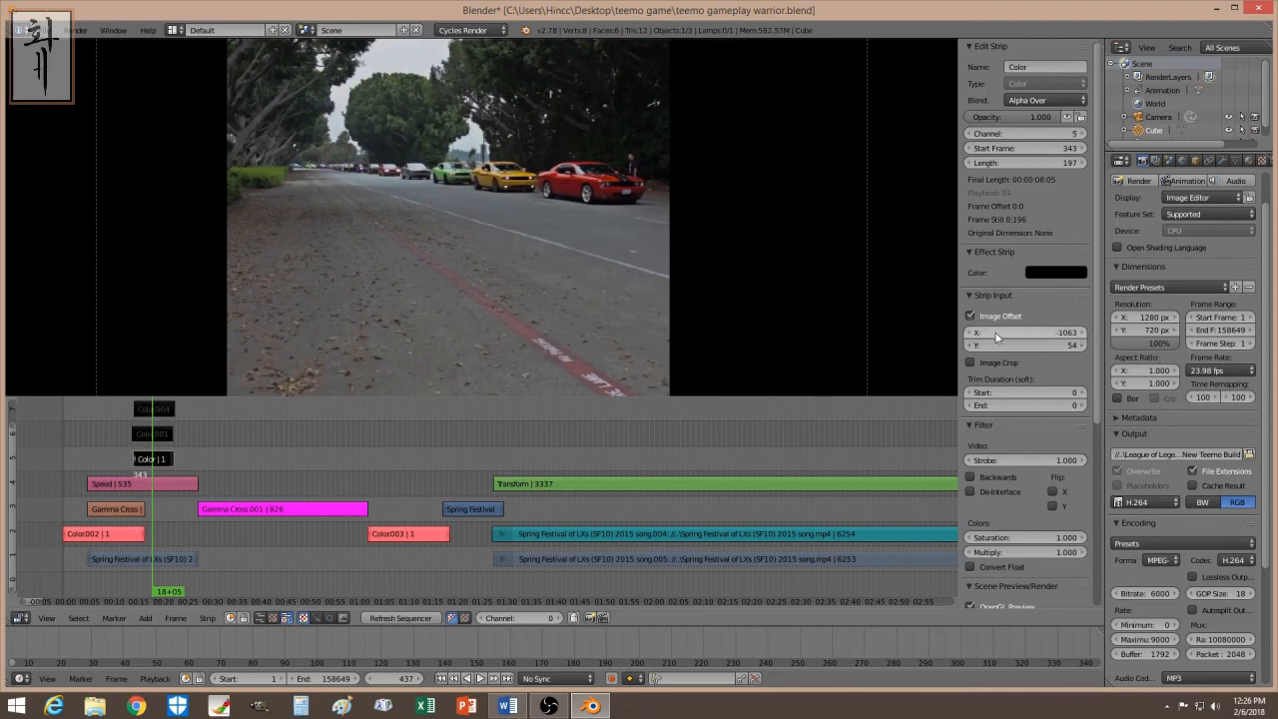
{"action": "mouse_move", "coordinate": [996, 336]}
{"action": "left_mouse_down"}
{"action": "mouse_move", "coordinate": [1038, 335]}
{"action": "mouse_move", "coordinate": [1018, 336]}
{"action": "left_mouse_up"}
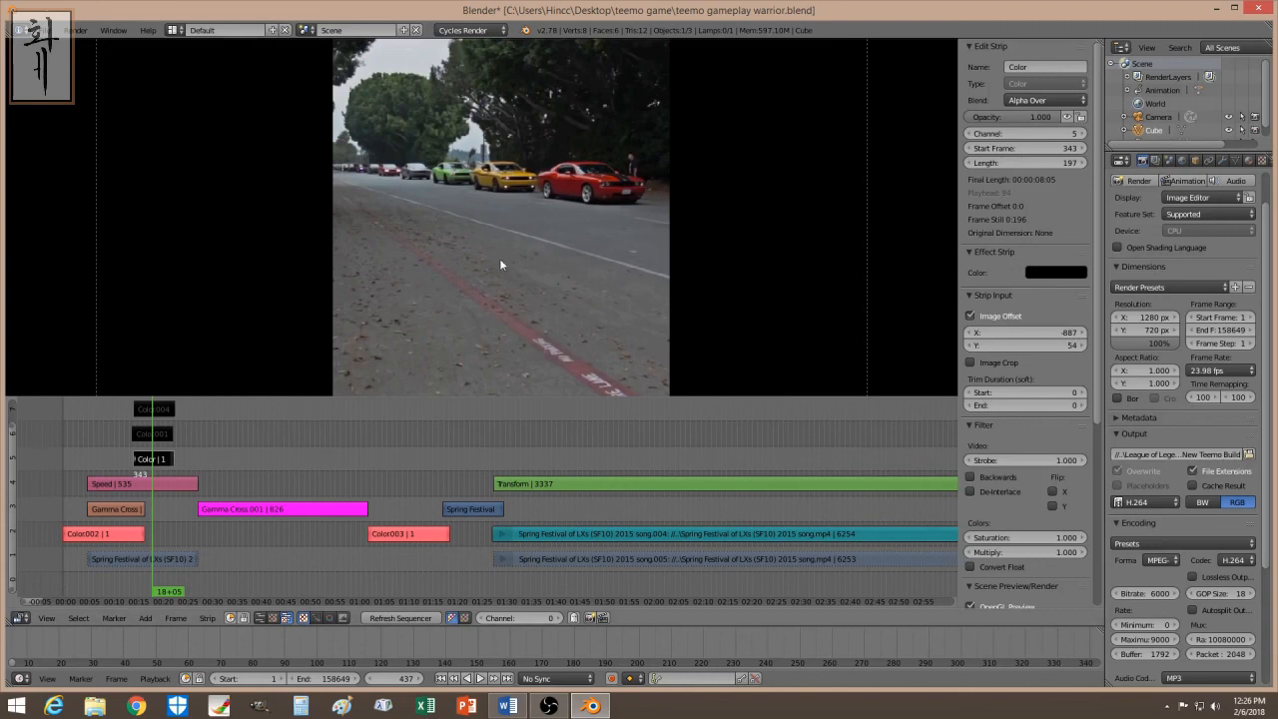
{"action": "left_click_drag", "start_coordinate": [988, 331], "coordinate": [759, 243]}
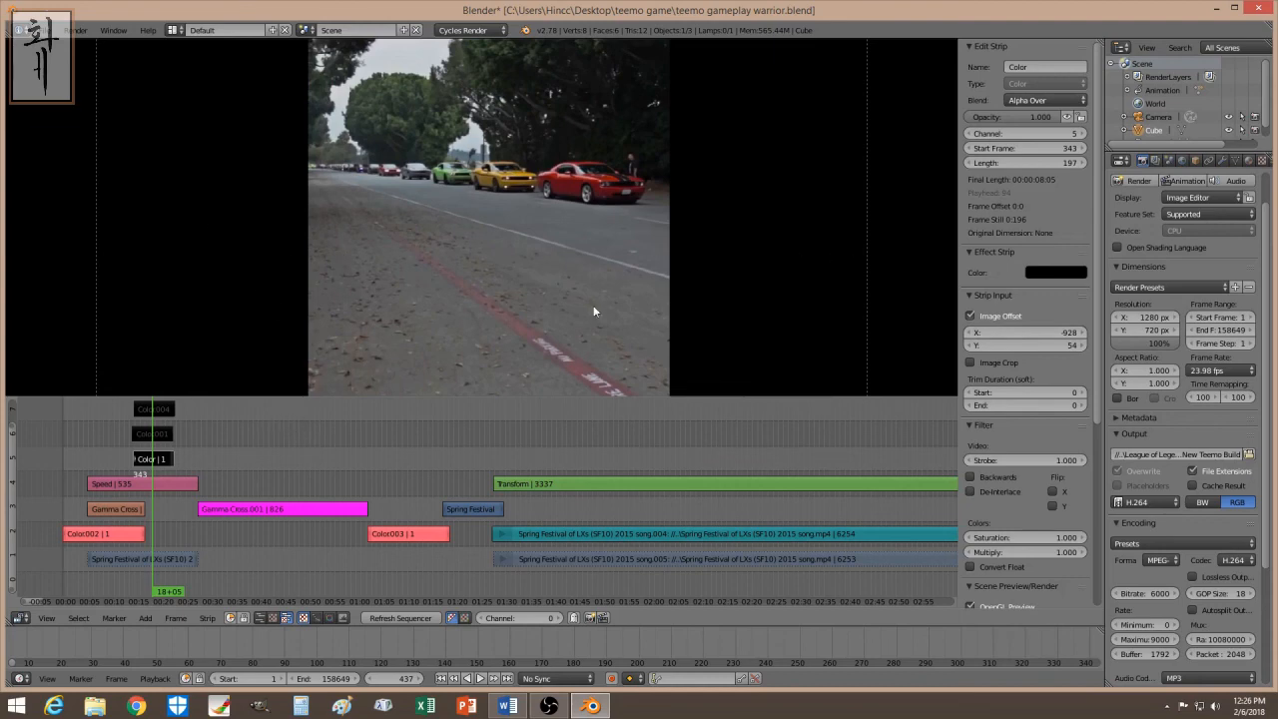
- At frame 440, set the image offset X to -1558 on the channel 5 Color strip and 1470 on the channel 7 copy
{"action": "mouse_move", "coordinate": [157, 407]}
{"action": "left_mouse_down"}
{"action": "mouse_move", "coordinate": [86, 411]}
{"action": "mouse_move", "coordinate": [166, 423]}
{"action": "left_mouse_up"}
{"action": "left_click", "coordinate": [153, 410]}
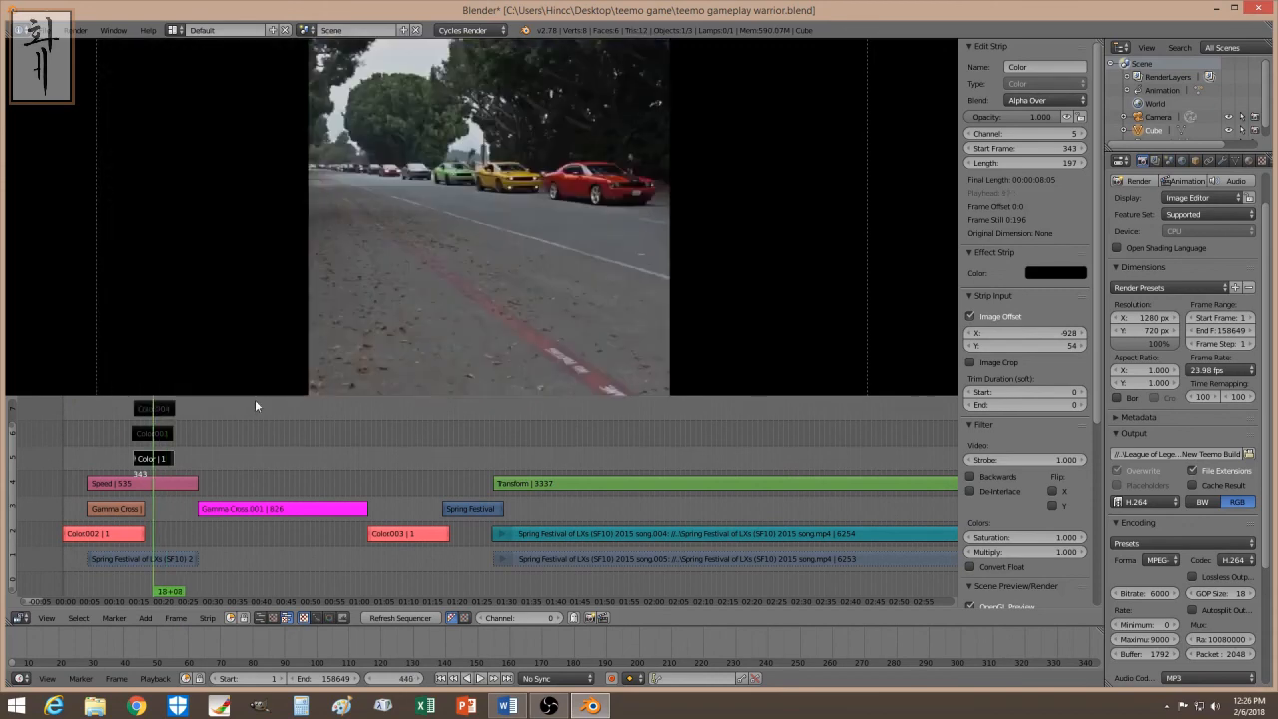
{"action": "left_click_drag", "start_coordinate": [1027, 332], "coordinate": [939, 333]}
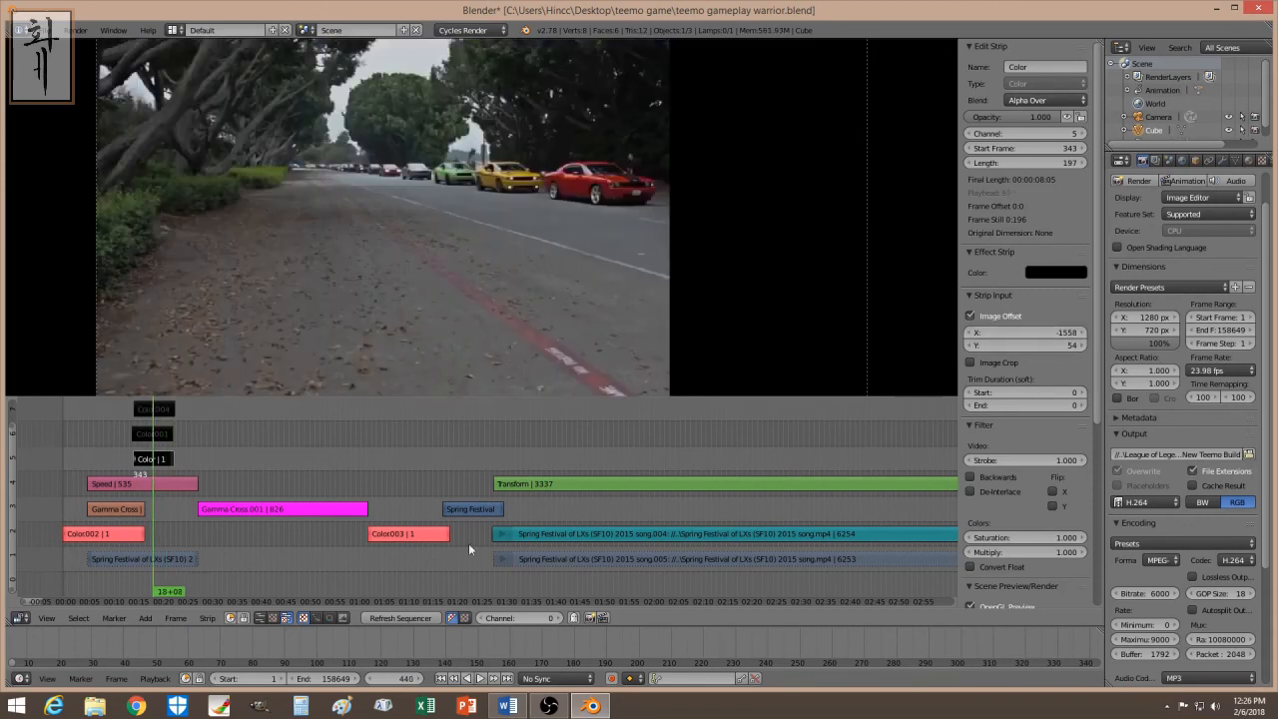
{"action": "left_click", "coordinate": [153, 409]}
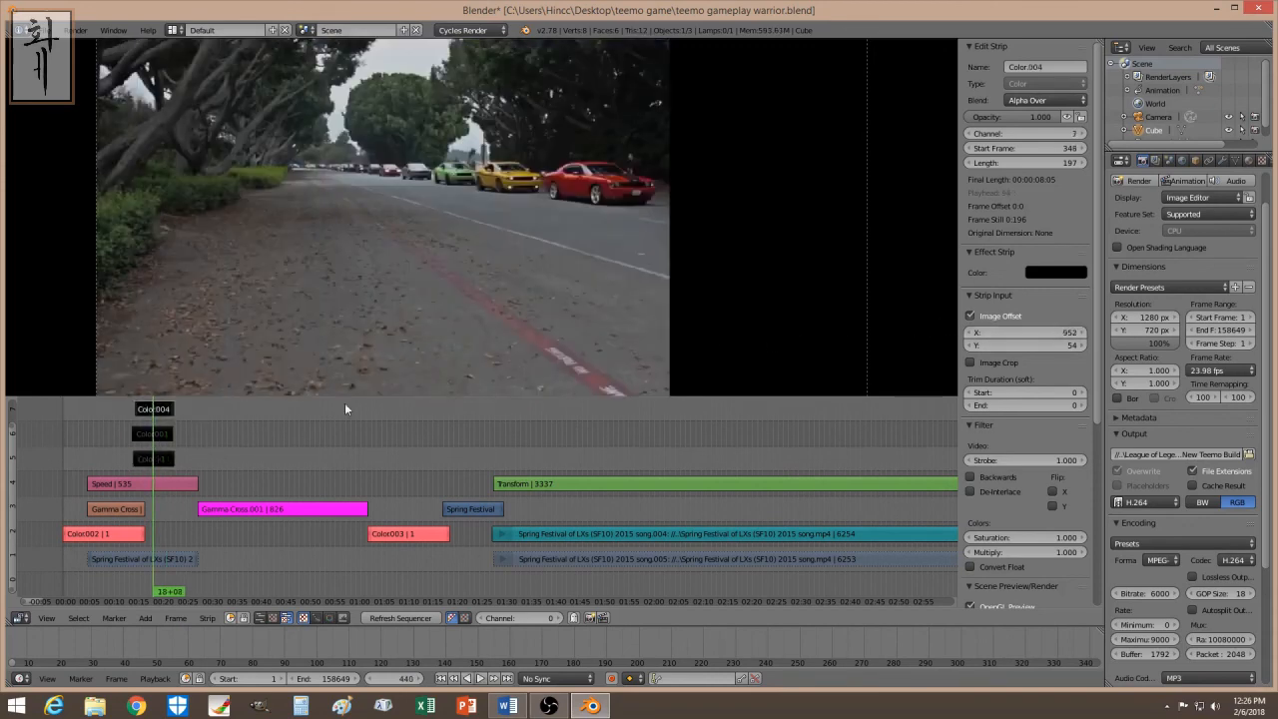
{"action": "left_click_drag", "start_coordinate": [1011, 334], "coordinate": [1083, 334]}
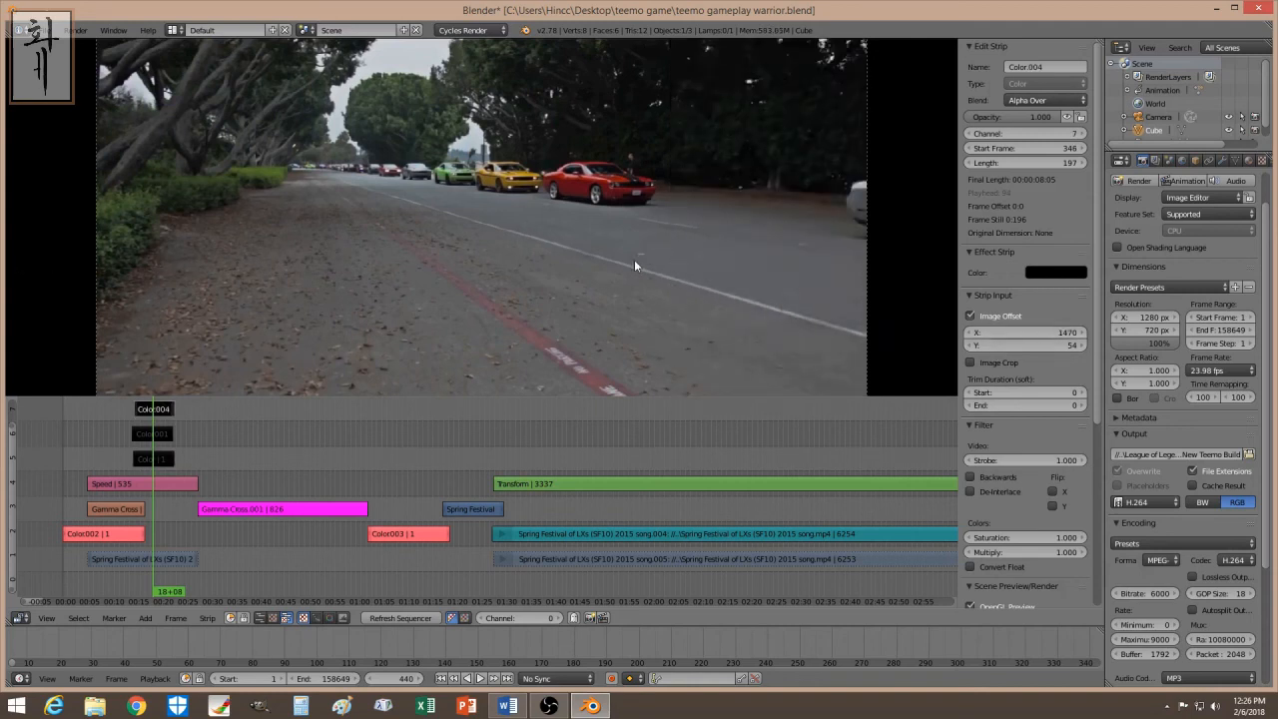